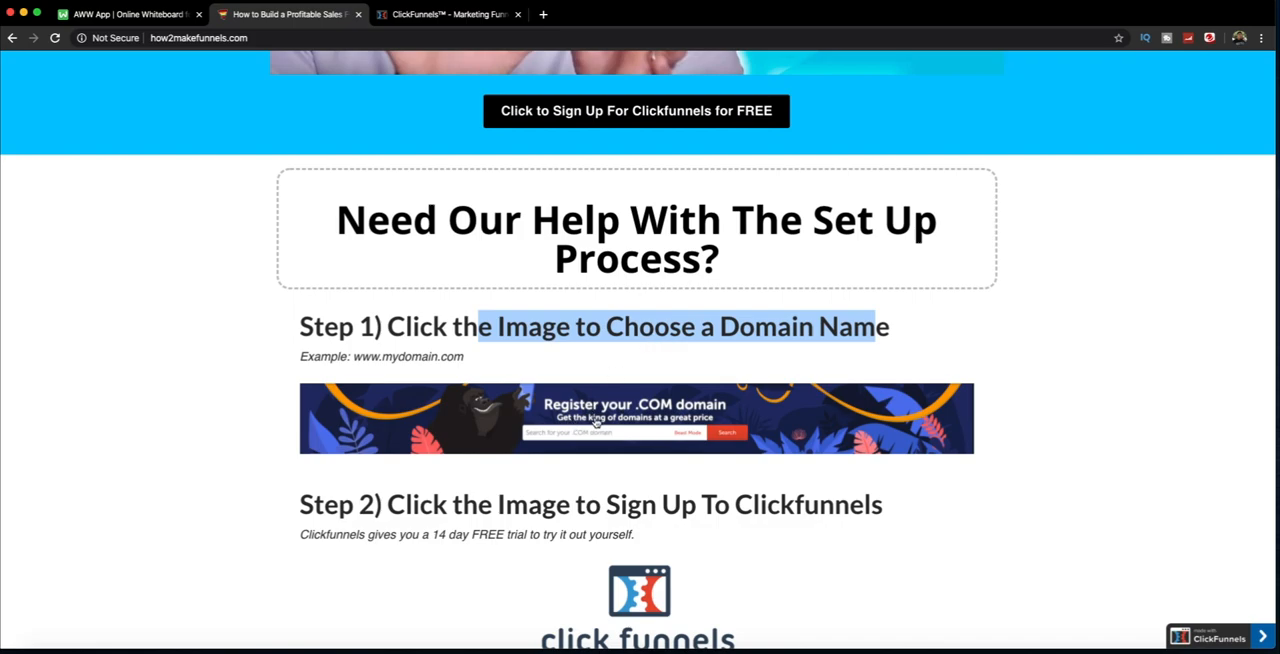
Step: Open the .COM domain registration site from the Step 1 banner and search for the domain letsmakefunnels
{"action": "scroll", "coordinate": [544, 407], "scroll_direction": "up", "scroll_amount": 1}
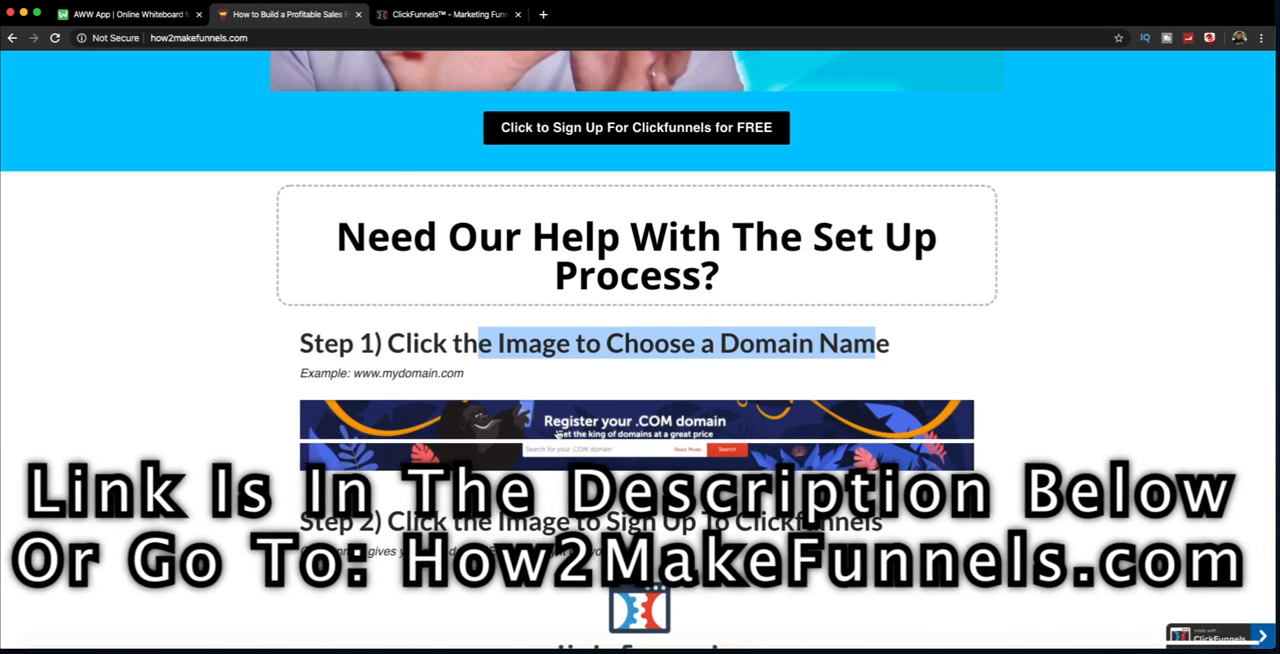
{"action": "left_click", "coordinate": [557, 433]}
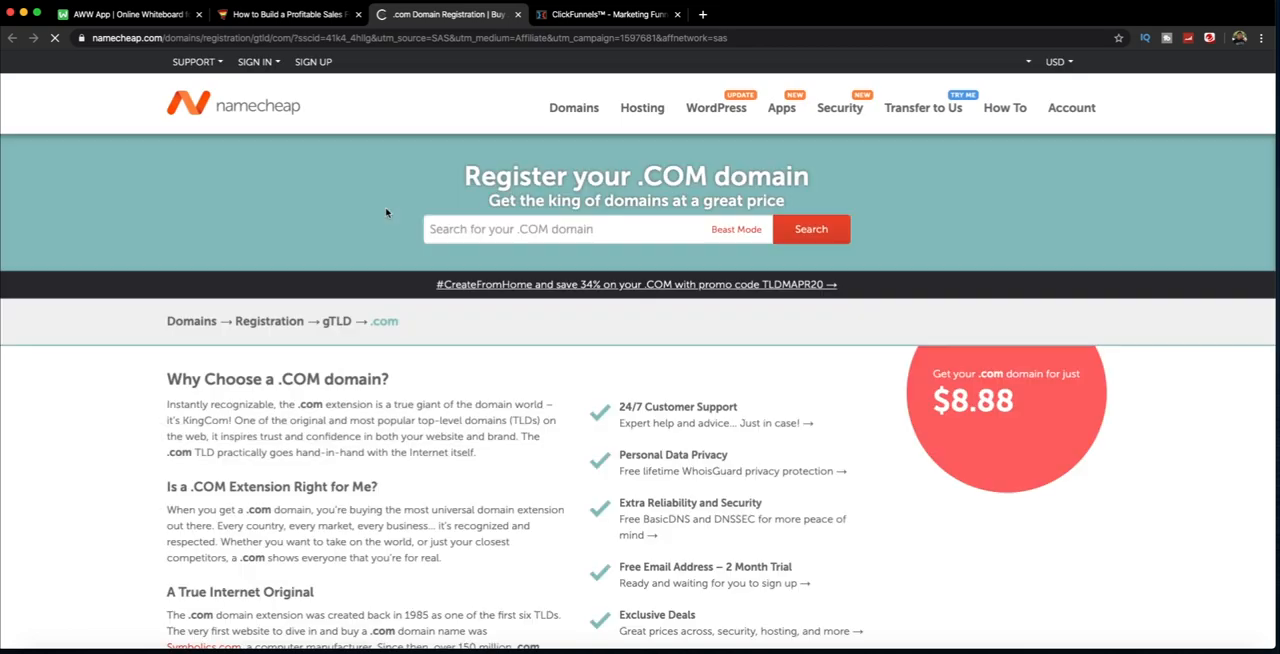
{"action": "left_click", "coordinate": [513, 229]}
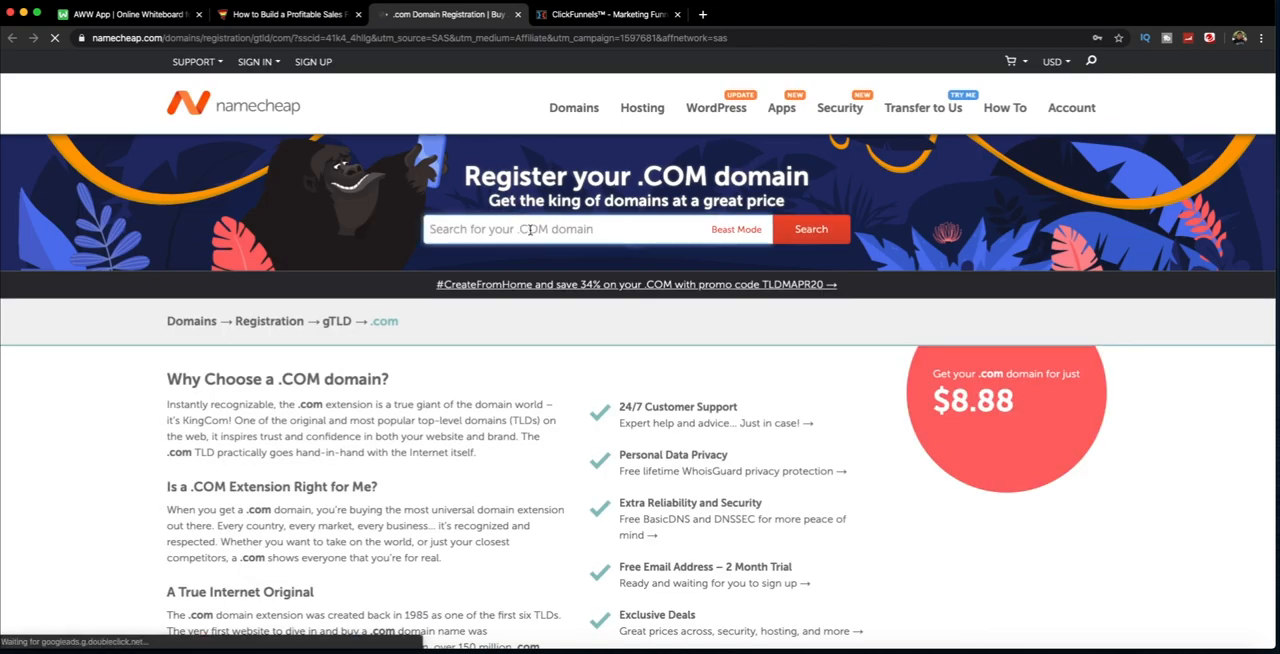
{"action": "type", "text": "letsmakefunnels.com"}
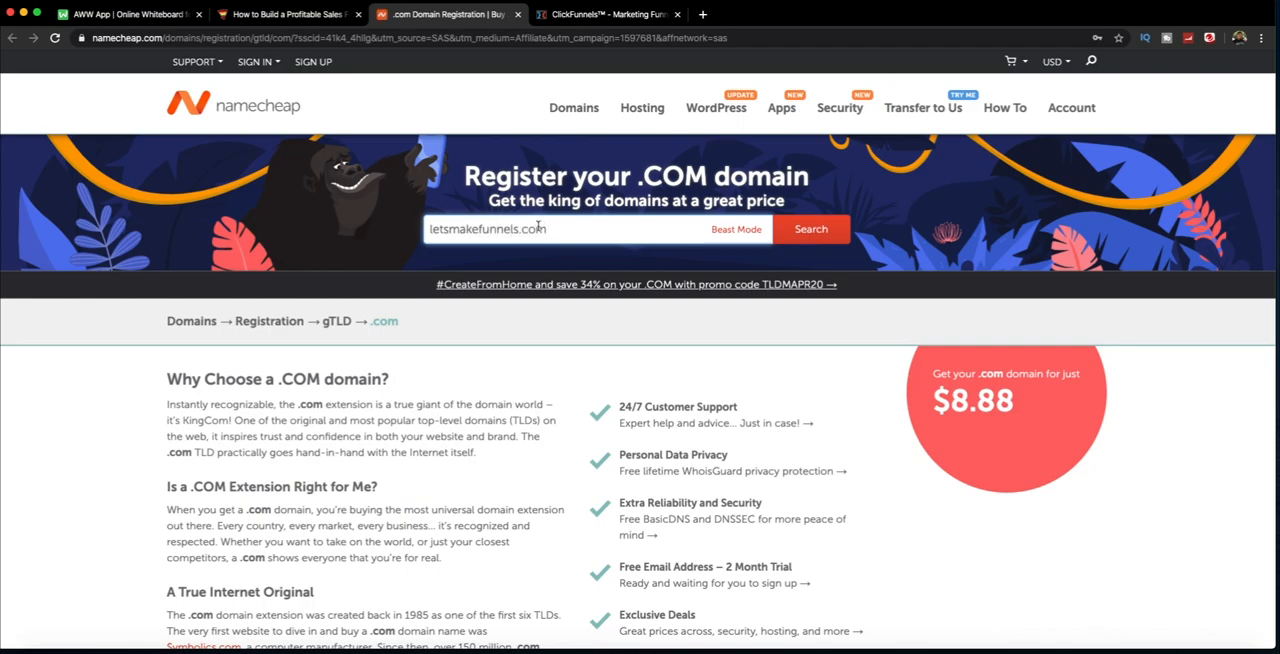
{"action": "key", "text": "Return"}
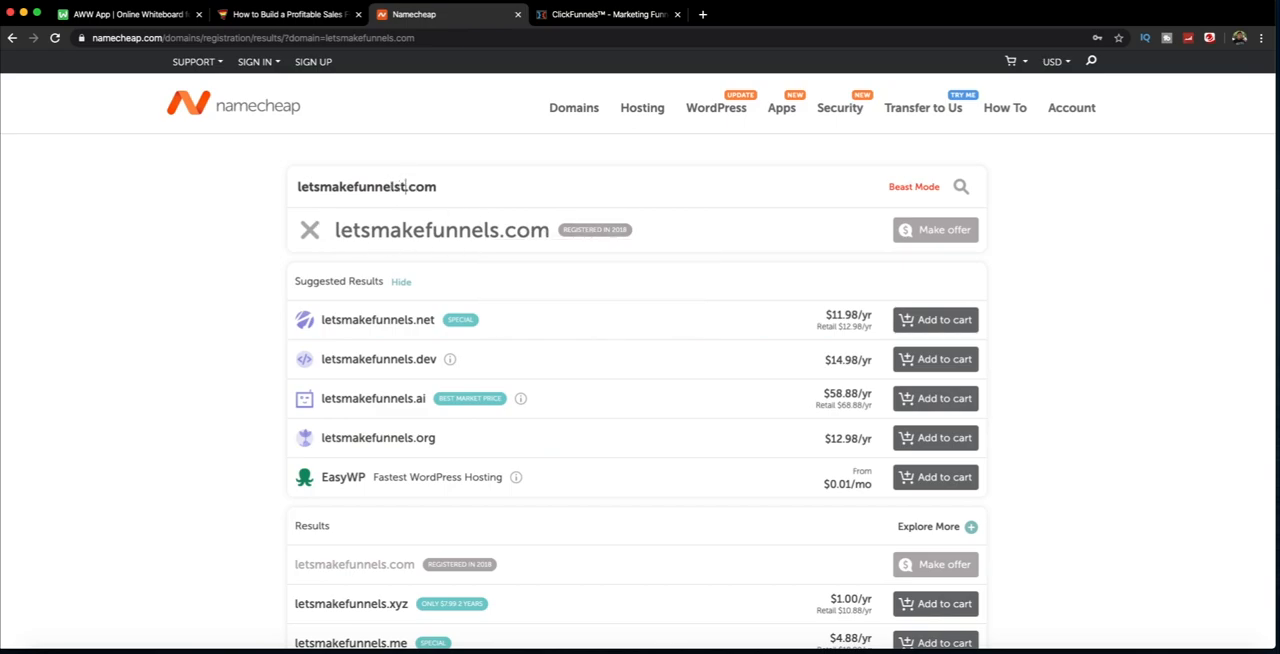
Step: Change the domain search to letsmakefunnelstoday.com and check its availability and yearly price
{"action": "type", "text": "oday"}
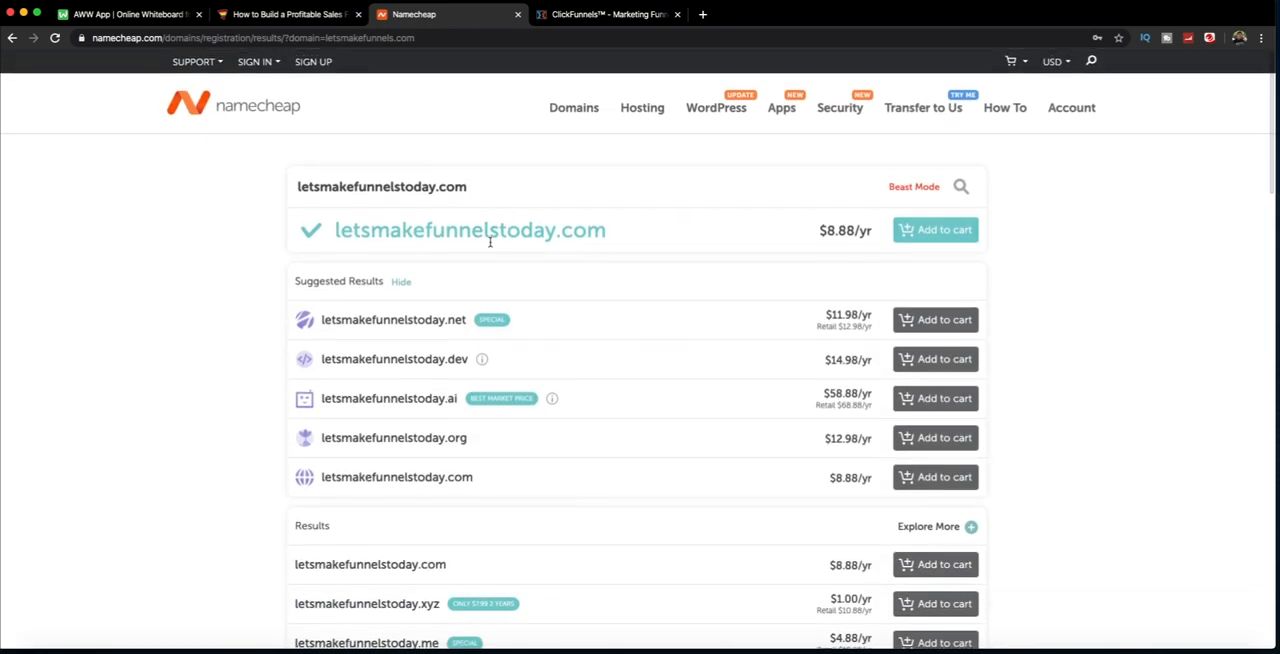
{"action": "left_click_drag", "start_coordinate": [390, 230], "coordinate": [826, 238]}
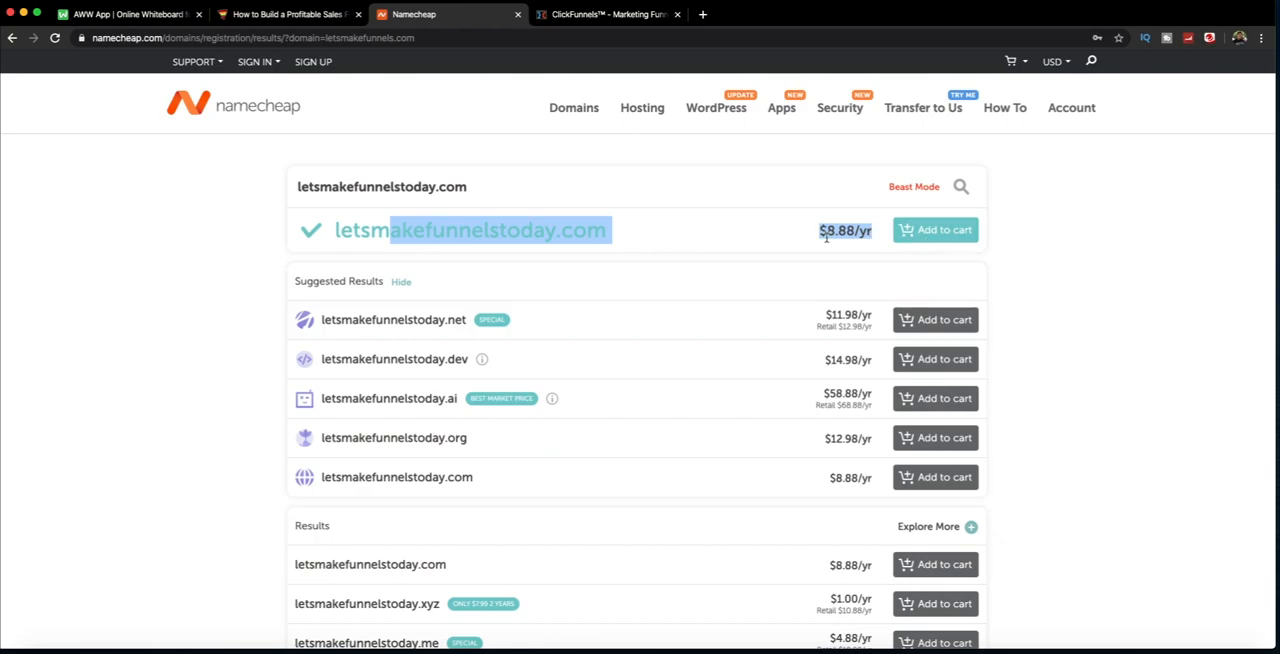
{"action": "left_click", "coordinate": [823, 237]}
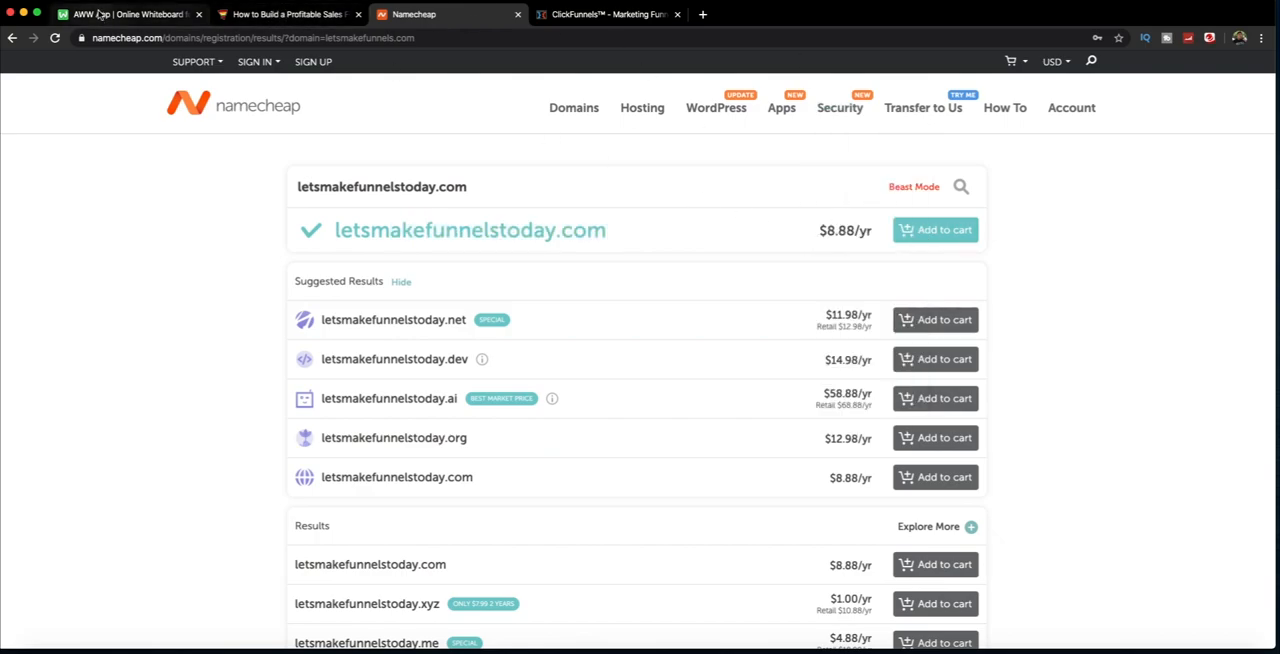
Step: Return to the how2makefunnels.com page, open ClickFunnels from Step 2, and start the free 14-day trial sign-up
{"action": "left_click", "coordinate": [302, 15]}
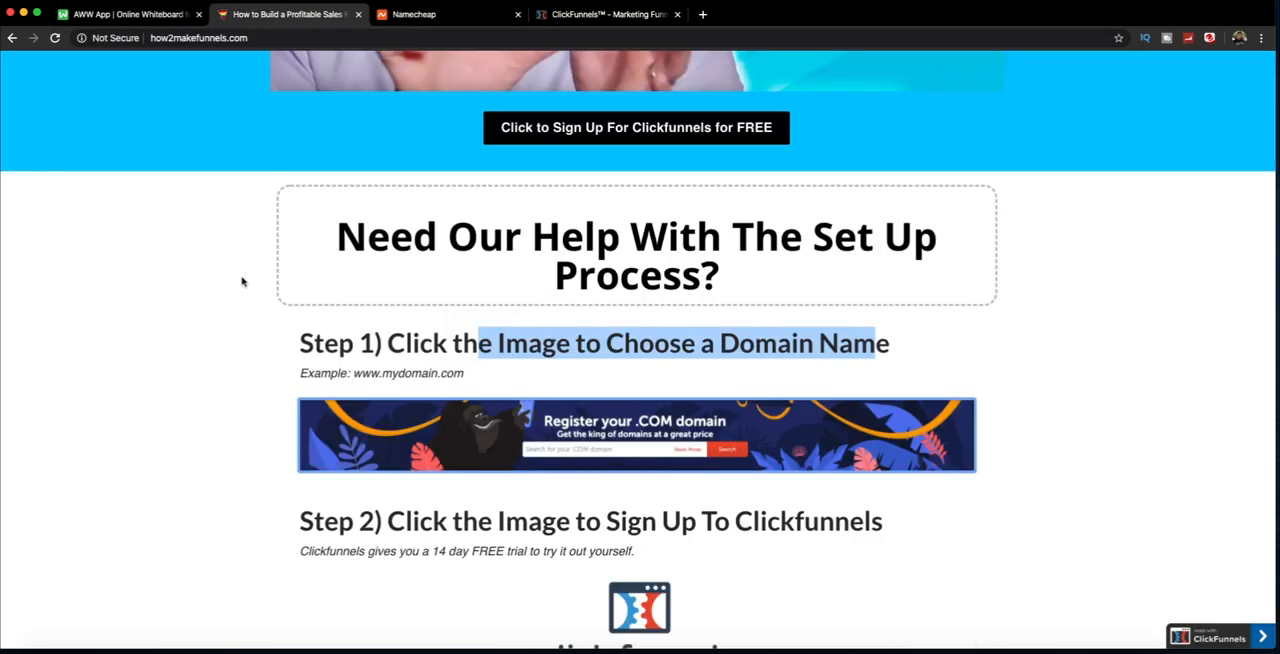
{"action": "scroll", "coordinate": [241, 282], "scroll_direction": "down", "scroll_amount": 5}
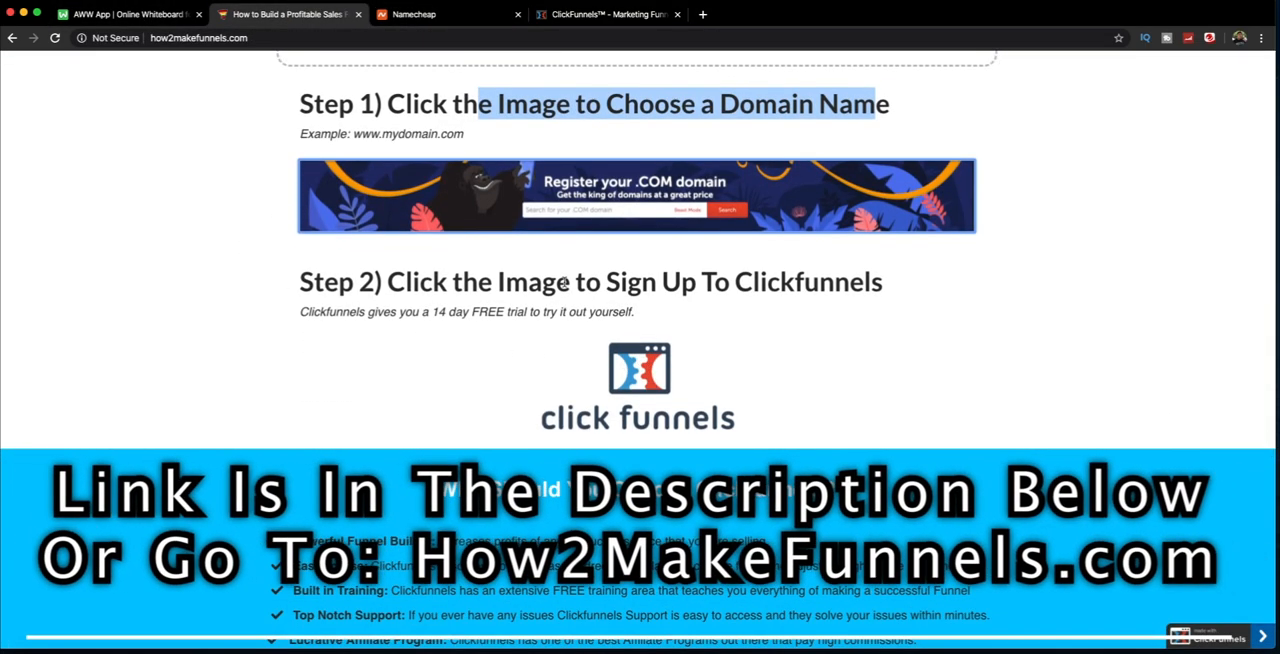
{"action": "left_click_drag", "start_coordinate": [565, 283], "coordinate": [886, 283]}
{"action": "left_click", "coordinate": [371, 326]}
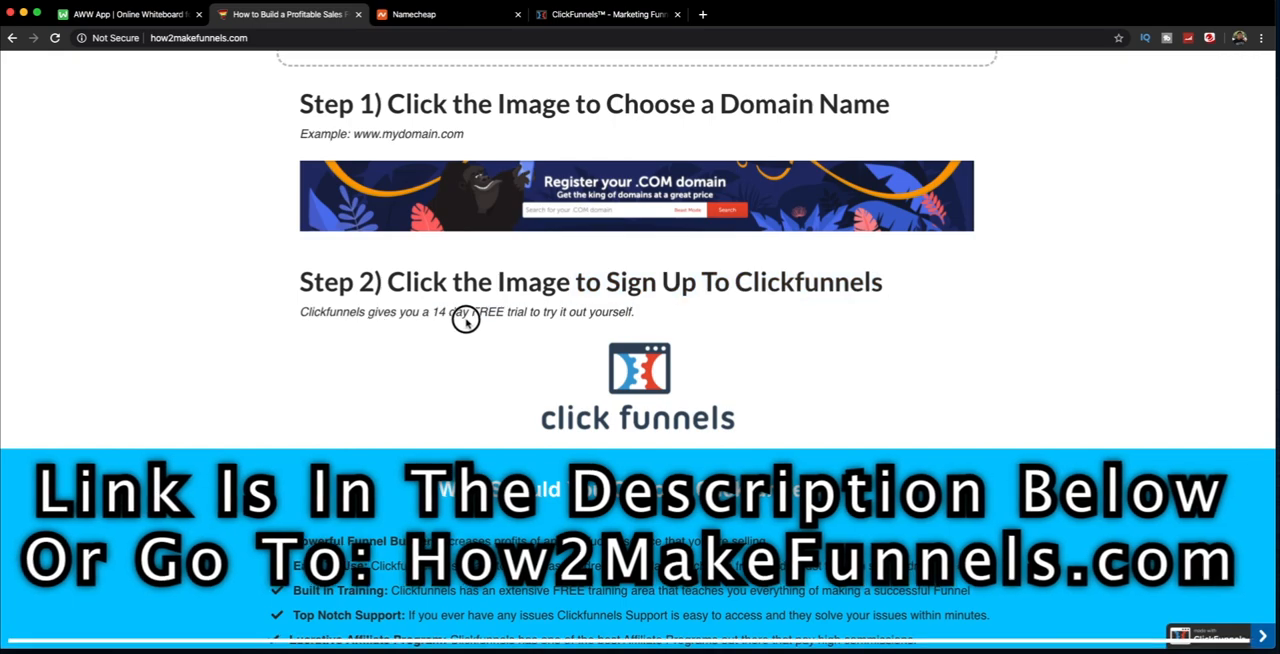
{"action": "left_click_drag", "start_coordinate": [378, 320], "coordinate": [640, 322]}
{"action": "left_click", "coordinate": [650, 326]}
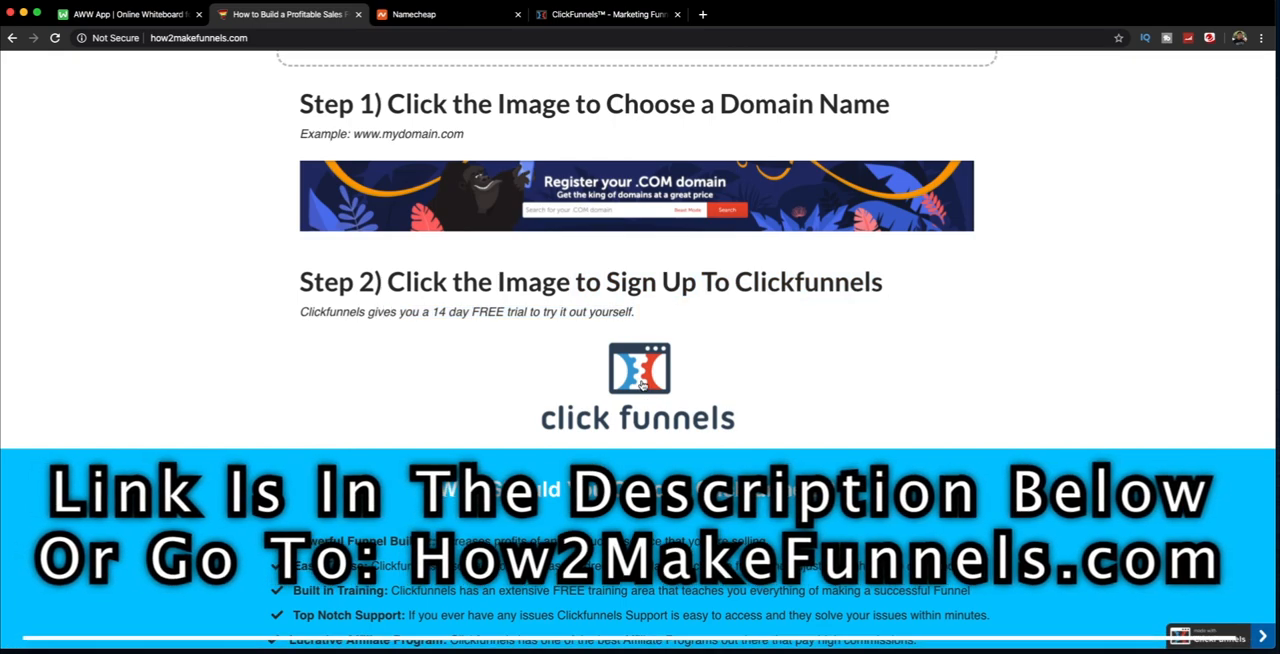
{"action": "left_click", "coordinate": [640, 384]}
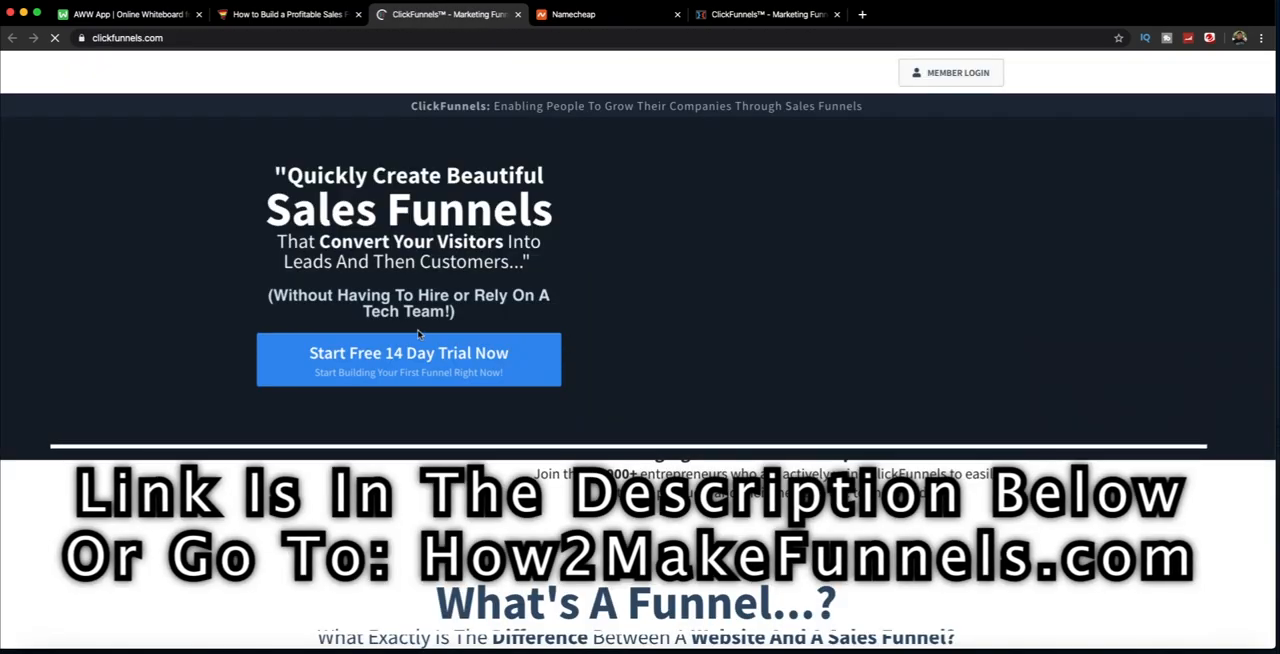
{"action": "scroll", "coordinate": [422, 310], "scroll_direction": "down", "scroll_amount": 1}
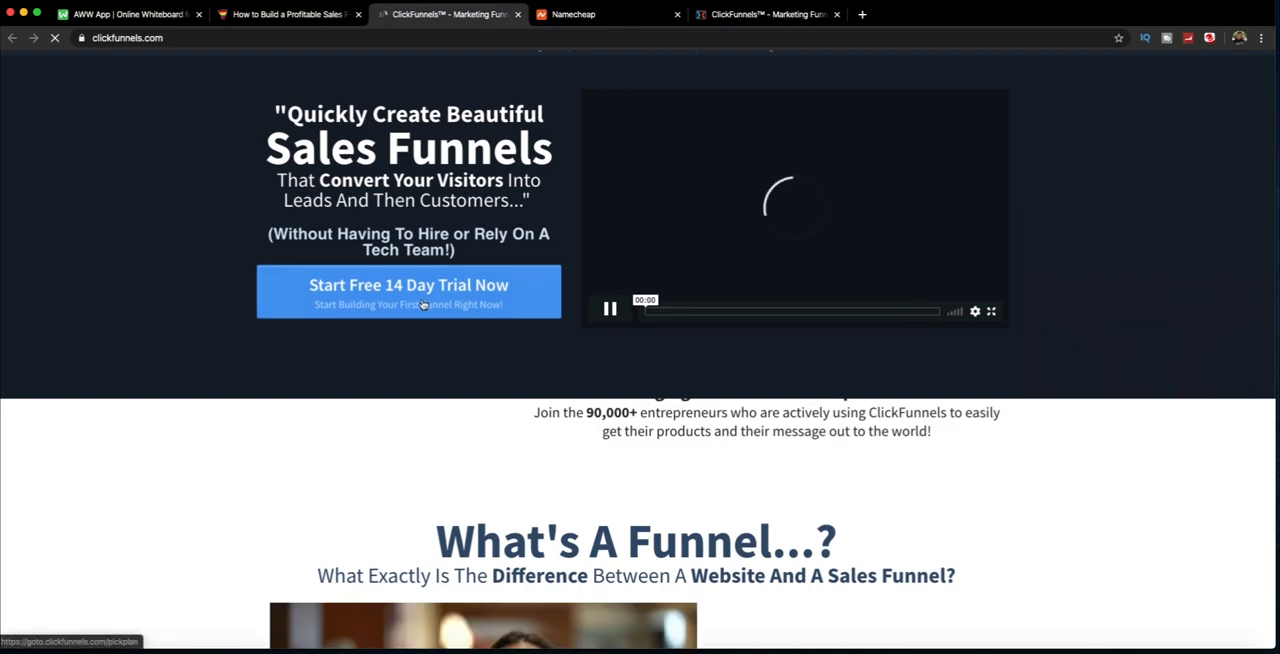
{"action": "left_click", "coordinate": [422, 304]}
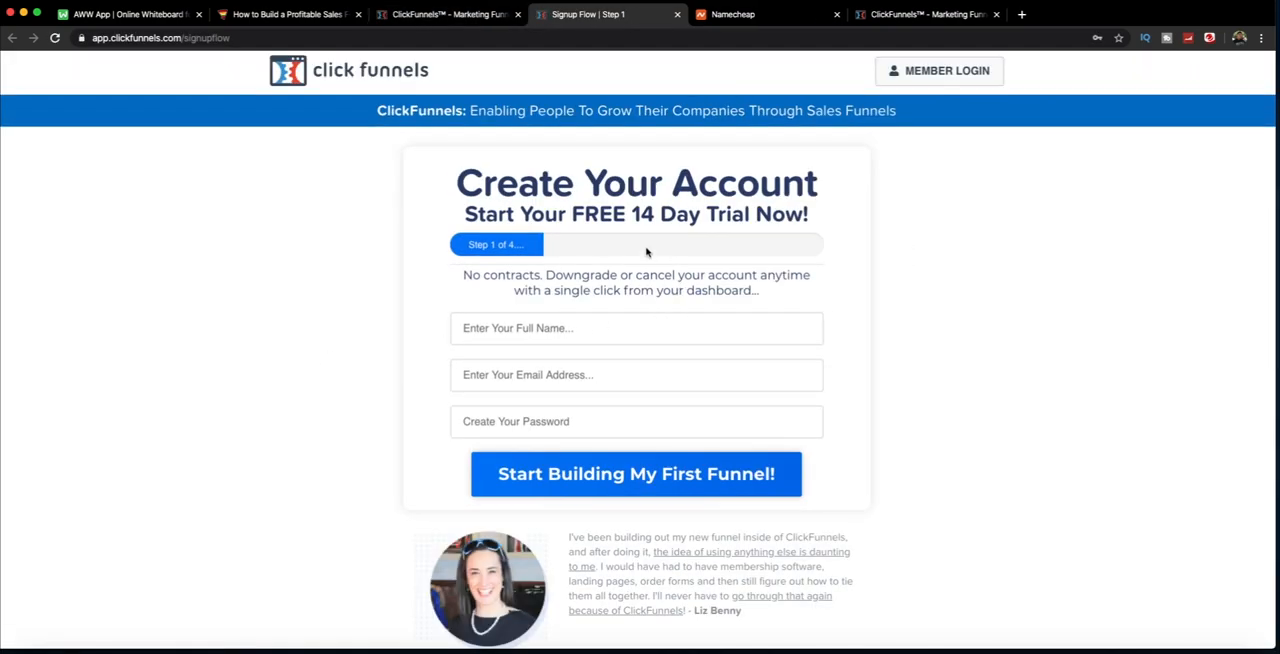
Step: Fill in the full name, email address and account password on the Create Your Account form and submit it
{"action": "left_click_drag", "start_coordinate": [422, 100], "coordinate": [651, 194]}
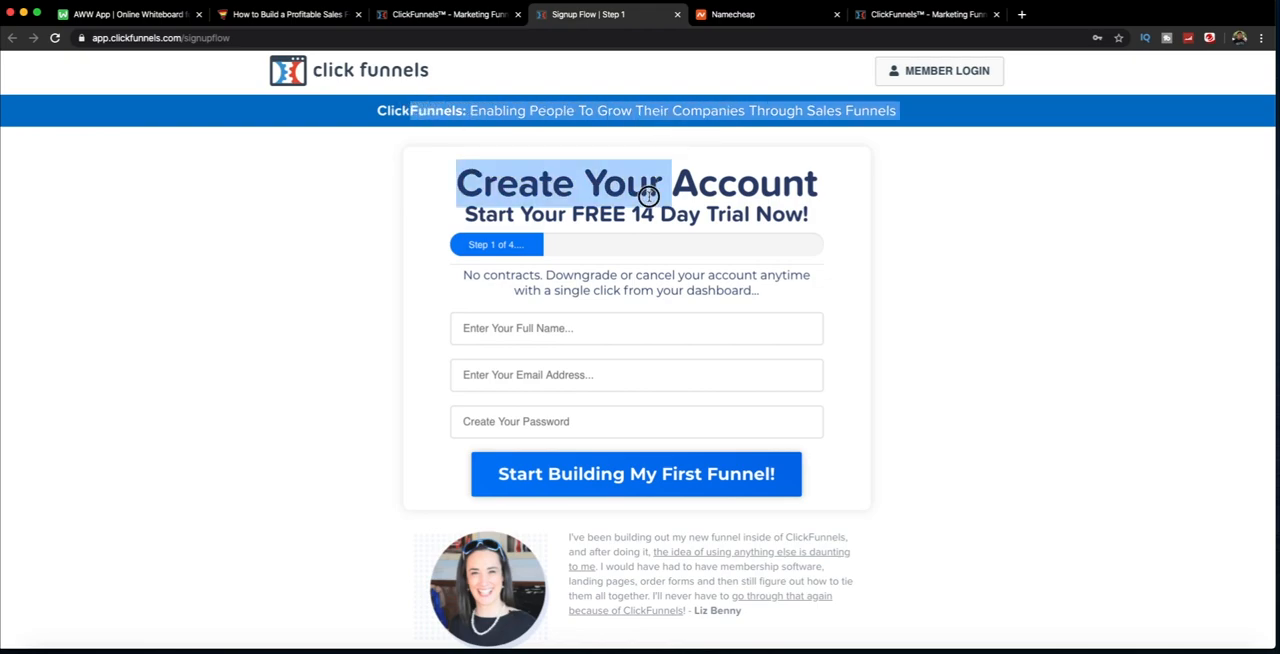
{"action": "left_click_drag", "start_coordinate": [497, 183], "coordinate": [786, 198]}
{"action": "left_click", "coordinate": [648, 252]}
{"action": "left_click_drag", "start_coordinate": [507, 282], "coordinate": [669, 291]}
{"action": "left_click", "coordinate": [667, 290]}
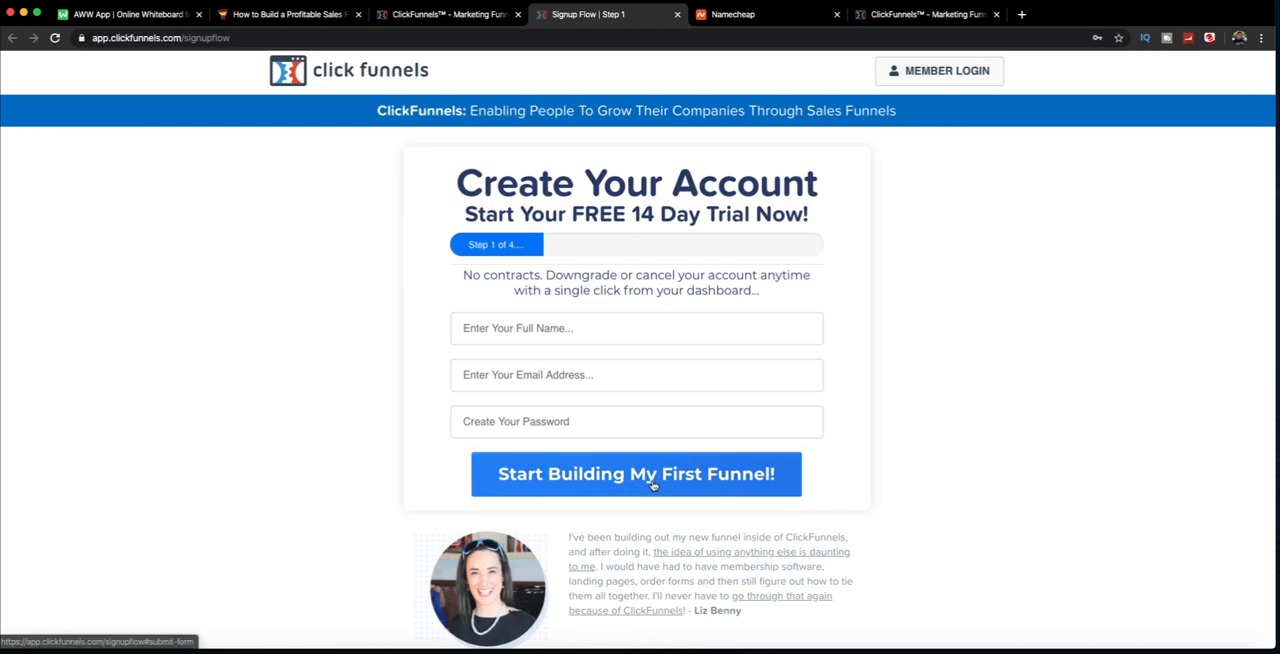
{"action": "scroll", "coordinate": [575, 406], "scroll_direction": "down", "scroll_amount": 1}
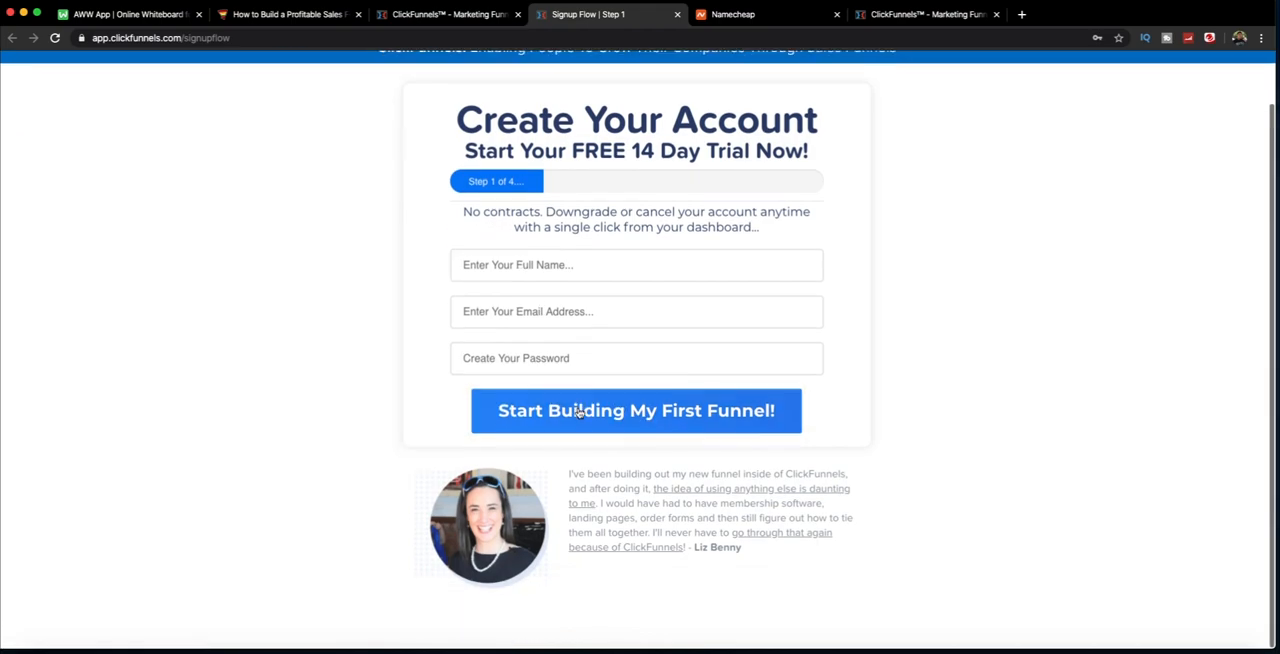
{"action": "scroll", "coordinate": [570, 404], "scroll_direction": "up", "scroll_amount": 1}
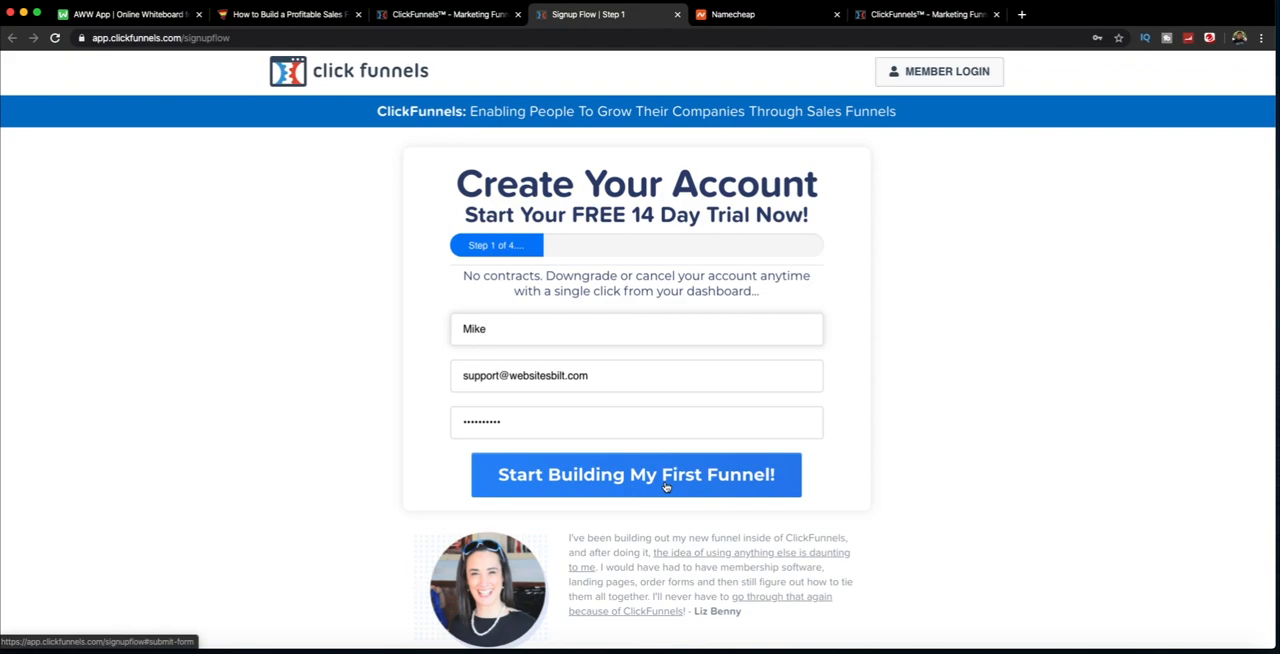
{"action": "left_click", "coordinate": [666, 486]}
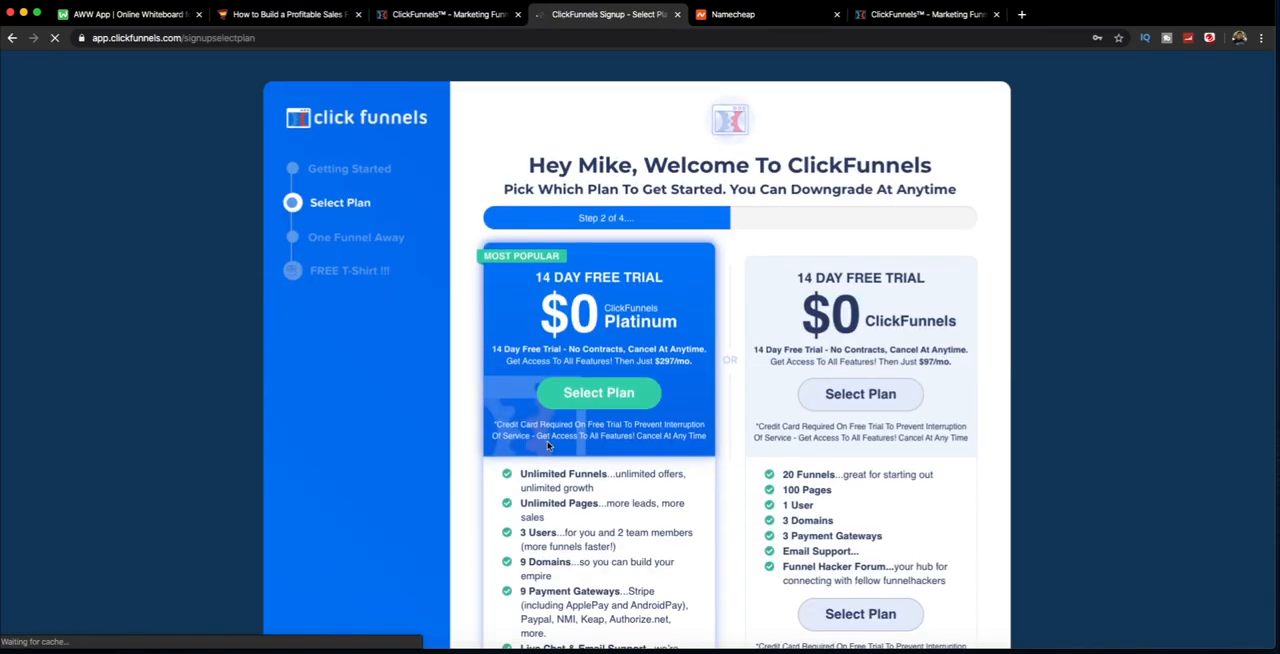
Step: Read the plan selection heading and dismiss the browser's offer to save the password
{"action": "left_click_drag", "start_coordinate": [578, 168], "coordinate": [852, 192]}
{"action": "left_click", "coordinate": [707, 192]}
{"action": "left_click_drag", "start_coordinate": [537, 192], "coordinate": [954, 189]}
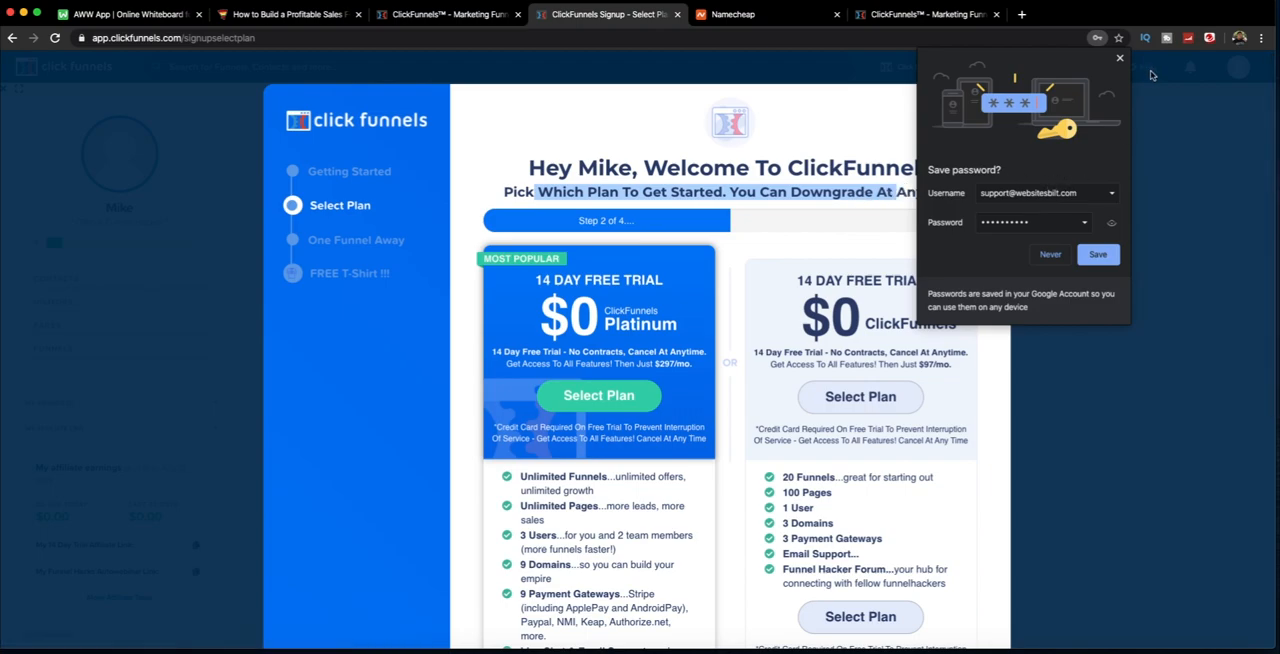
{"action": "left_click", "coordinate": [1119, 57]}
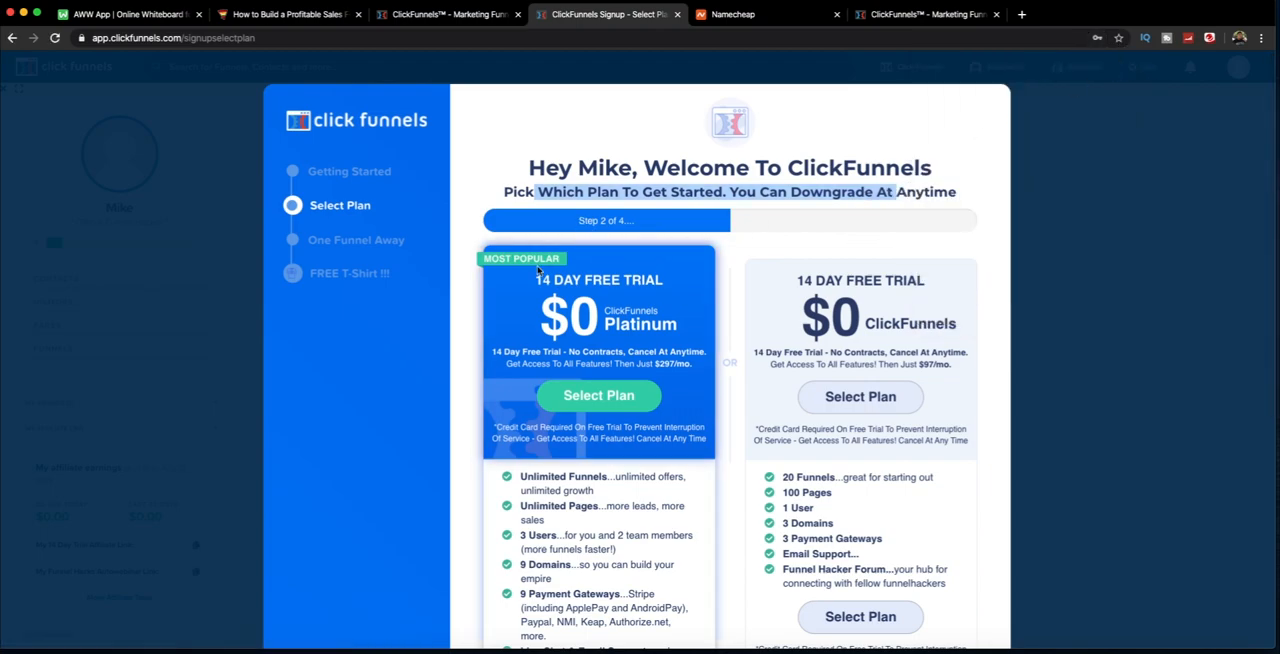
Step: Compare the Platinum and standard ClickFunnels plans' free trial terms, monthly prices and included features
{"action": "left_click_drag", "start_coordinate": [538, 281], "coordinate": [595, 318]}
{"action": "left_click", "coordinate": [603, 284]}
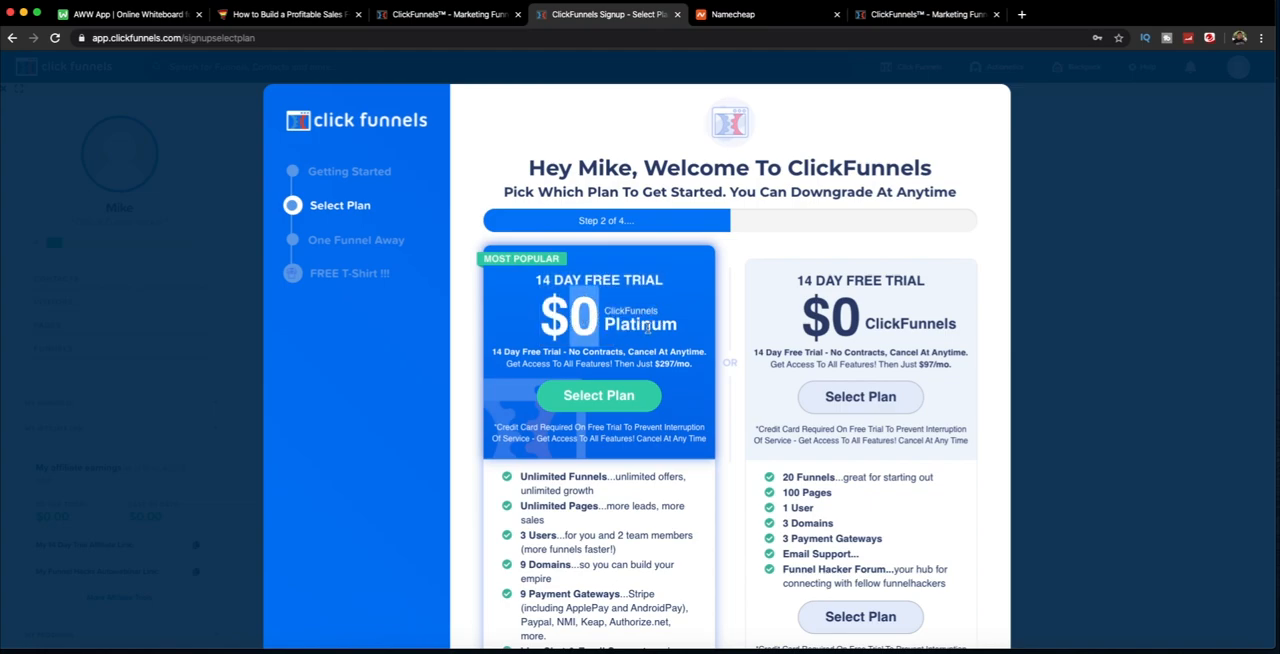
{"action": "left_click_drag", "start_coordinate": [506, 352], "coordinate": [679, 364]}
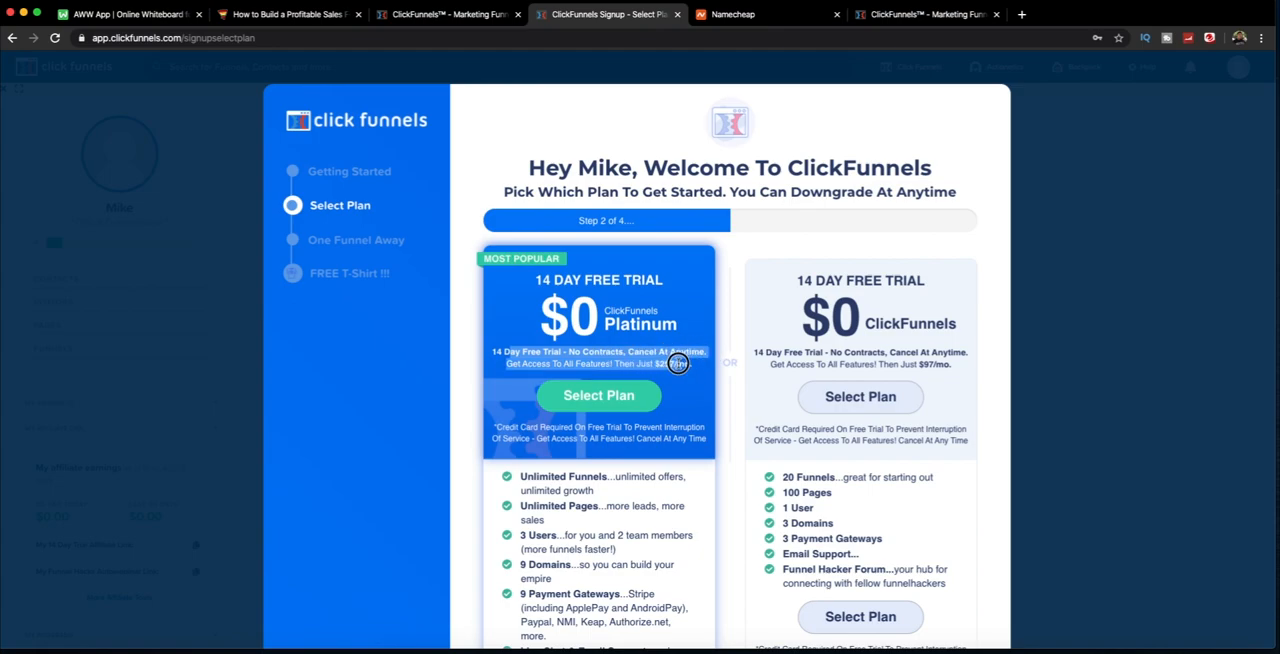
{"action": "left_click_drag", "start_coordinate": [918, 364], "coordinate": [960, 364]}
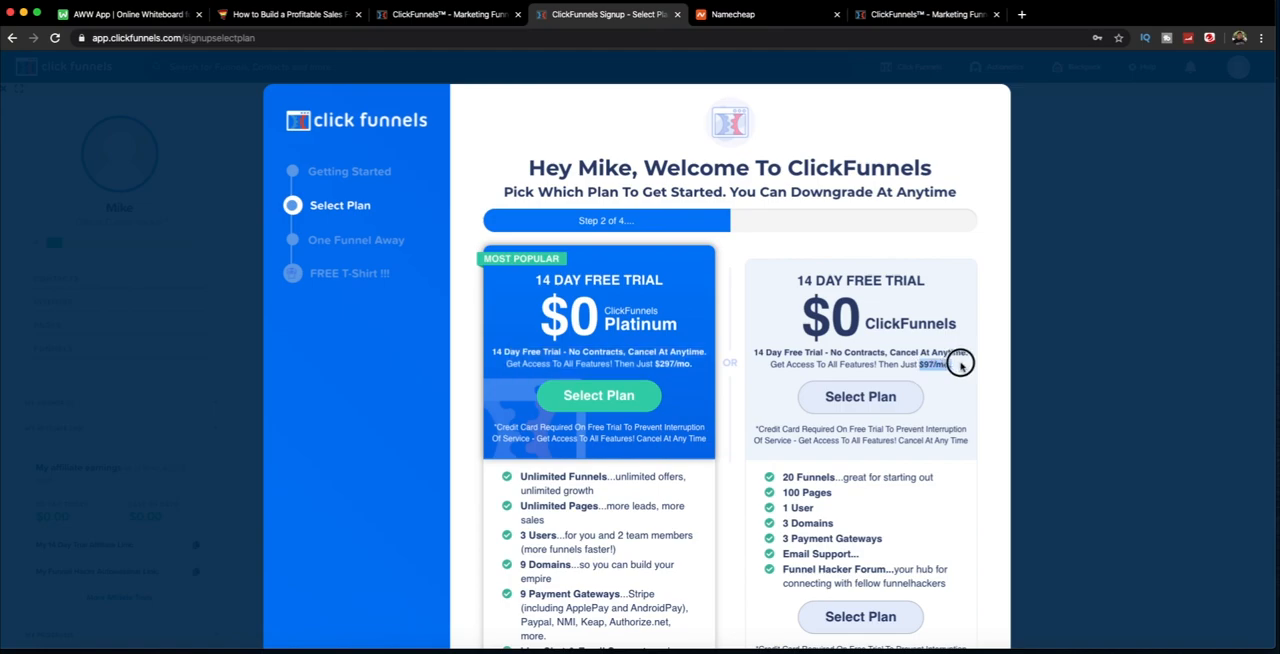
{"action": "left_click_drag", "start_coordinate": [891, 355], "coordinate": [953, 367]}
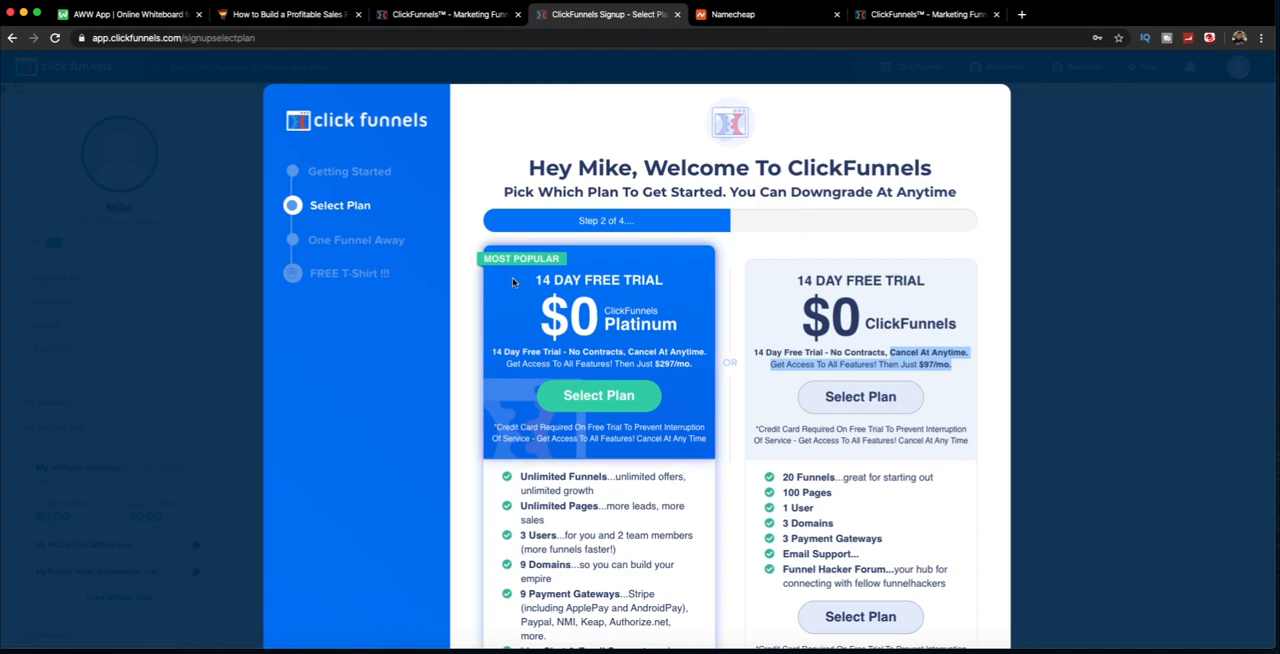
{"action": "left_click_drag", "start_coordinate": [558, 281], "coordinate": [646, 290]}
{"action": "left_click", "coordinate": [647, 370]}
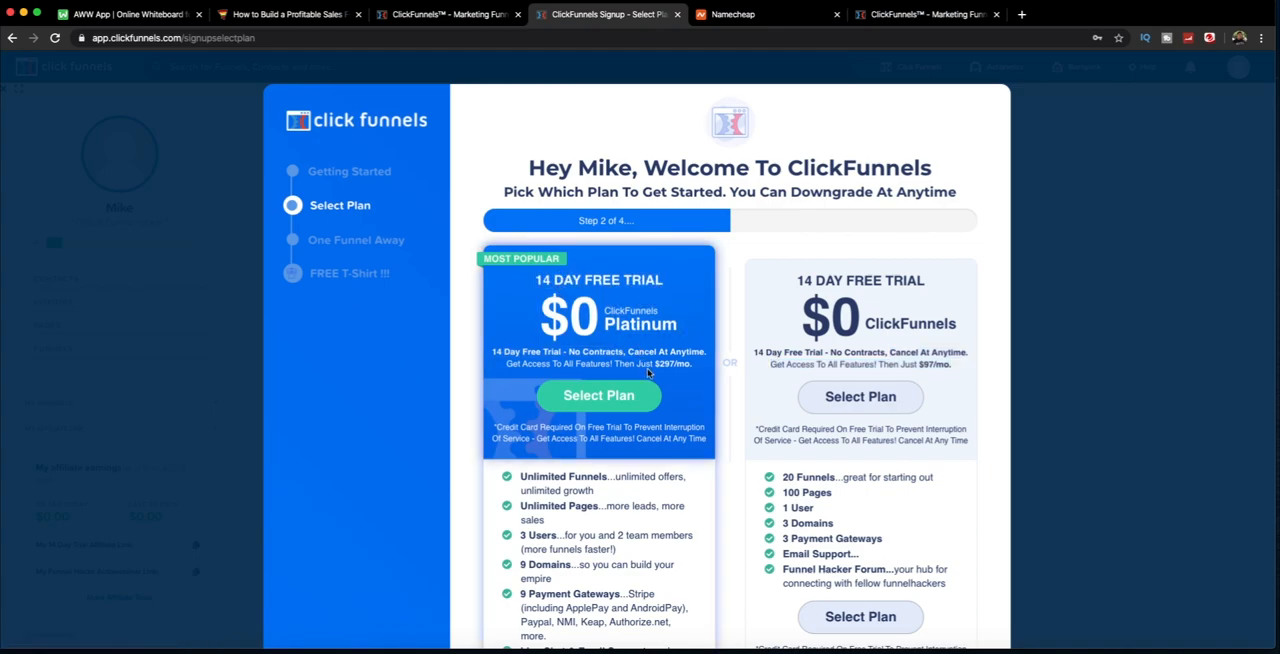
{"action": "left_click_drag", "start_coordinate": [663, 363], "coordinate": [692, 364]}
{"action": "scroll", "coordinate": [540, 378], "scroll_direction": "down", "scroll_amount": 3}
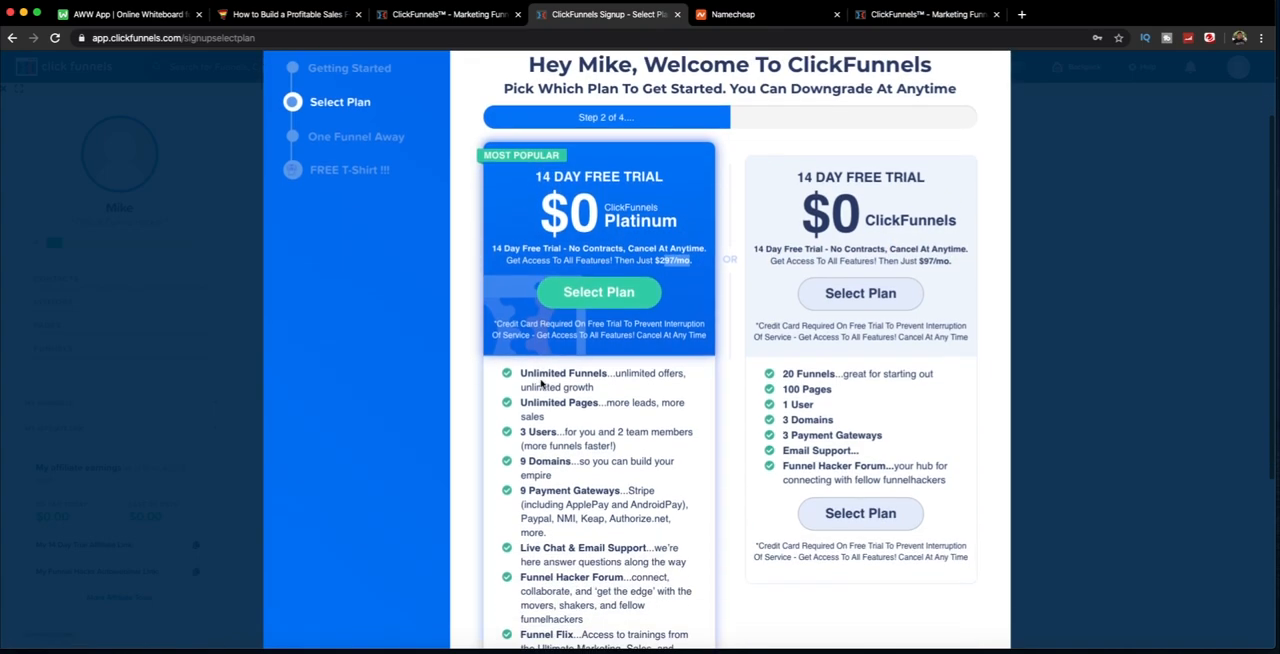
{"action": "scroll", "coordinate": [540, 378], "scroll_direction": "down", "scroll_amount": 3}
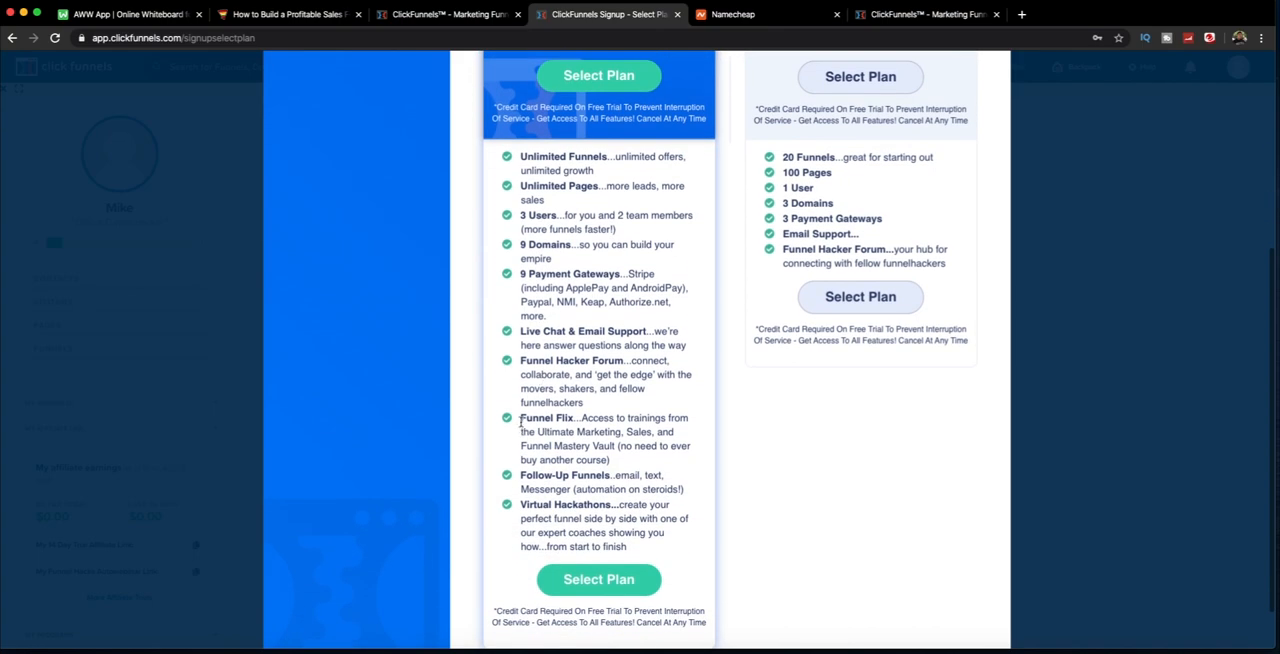
{"action": "left_click_drag", "start_coordinate": [525, 418], "coordinate": [619, 466]}
{"action": "left_click", "coordinate": [610, 448]}
{"action": "scroll", "coordinate": [616, 467], "scroll_direction": "down", "scroll_amount": 1}
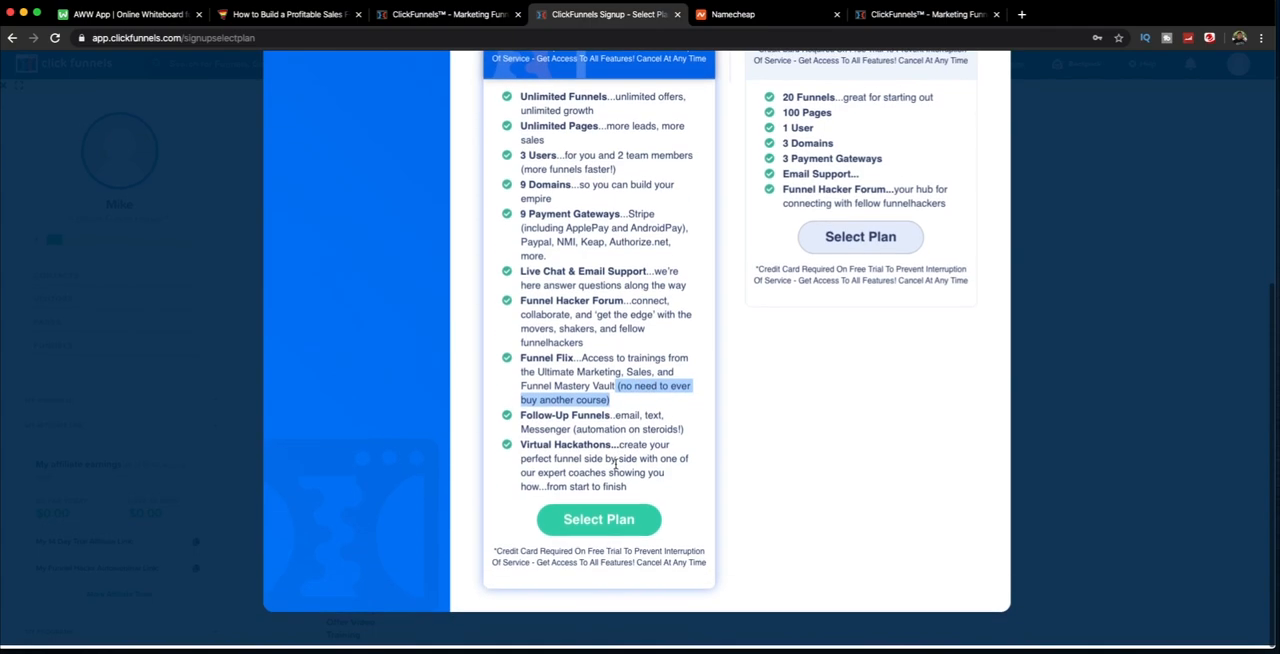
Step: Select the ClickFunnels Platinum plan with the 14-day free trial
{"action": "scroll", "coordinate": [584, 350], "scroll_direction": "up", "scroll_amount": 5}
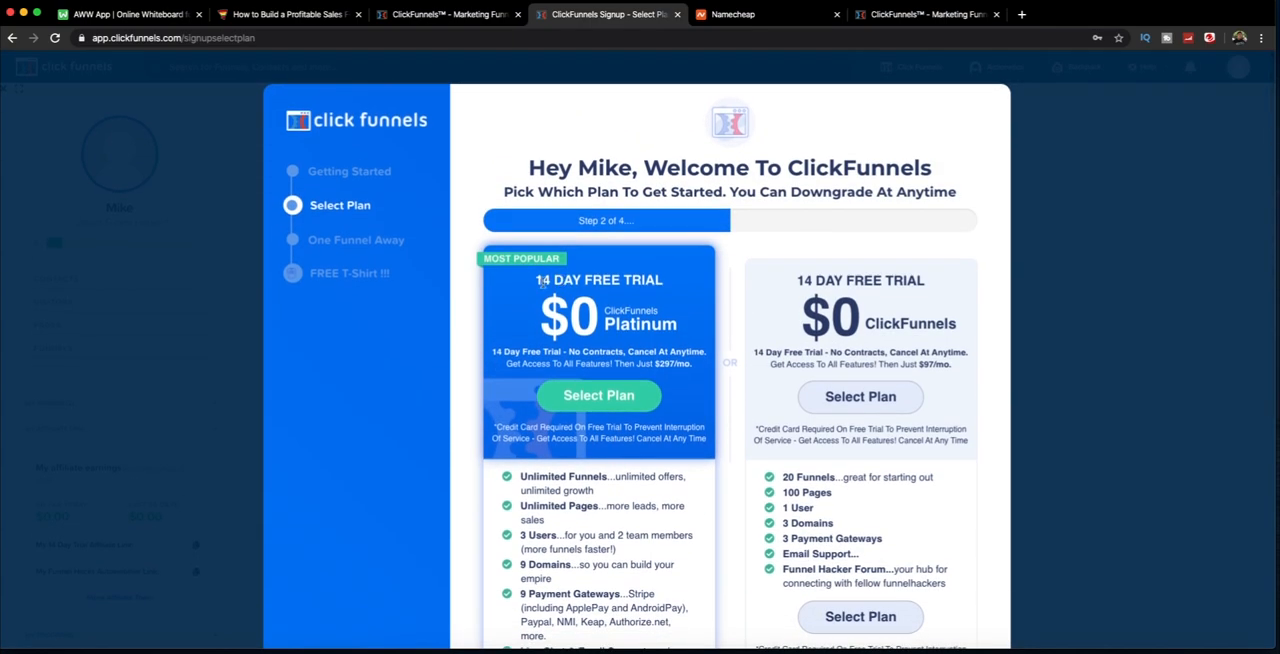
{"action": "left_click_drag", "start_coordinate": [623, 352], "coordinate": [627, 291]}
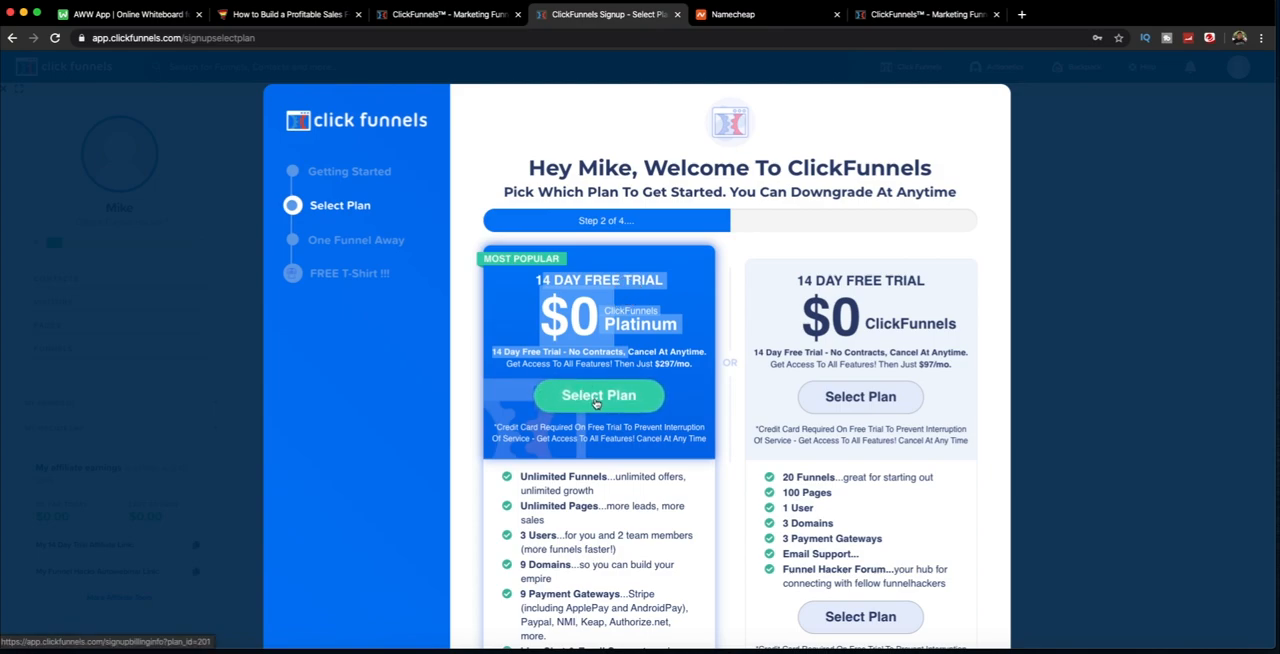
{"action": "left_click", "coordinate": [597, 400]}
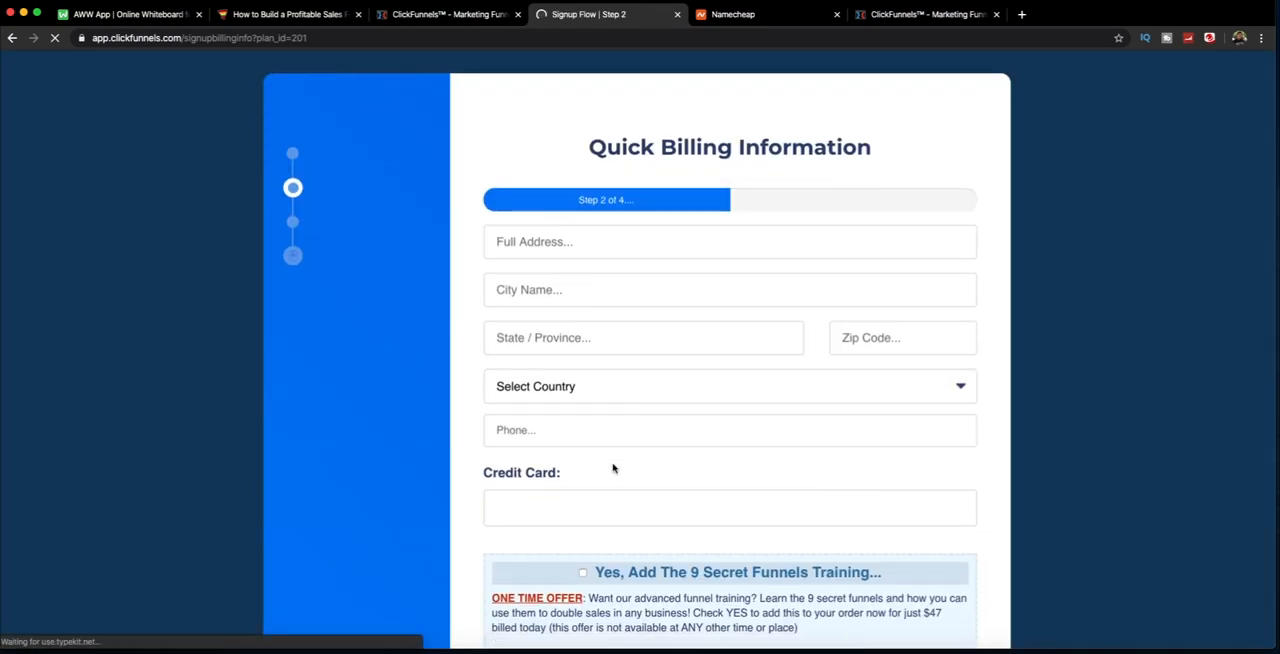
Step: Review the billing information form, including the one-time training offer and the 14-day trial terms
{"action": "scroll", "coordinate": [610, 472], "scroll_direction": "down", "scroll_amount": 5}
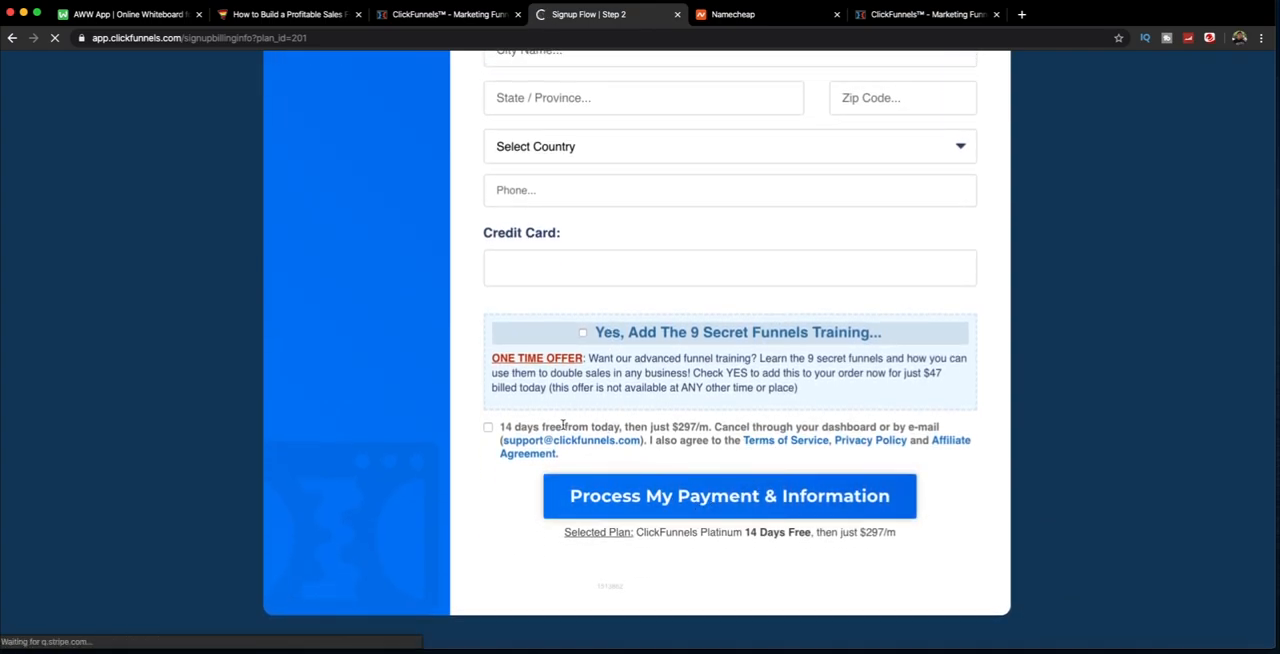
{"action": "left_click_drag", "start_coordinate": [515, 427], "coordinate": [708, 427]}
{"action": "left_click", "coordinate": [708, 427]}
{"action": "scroll", "coordinate": [659, 492], "scroll_direction": "up", "scroll_amount": 5}
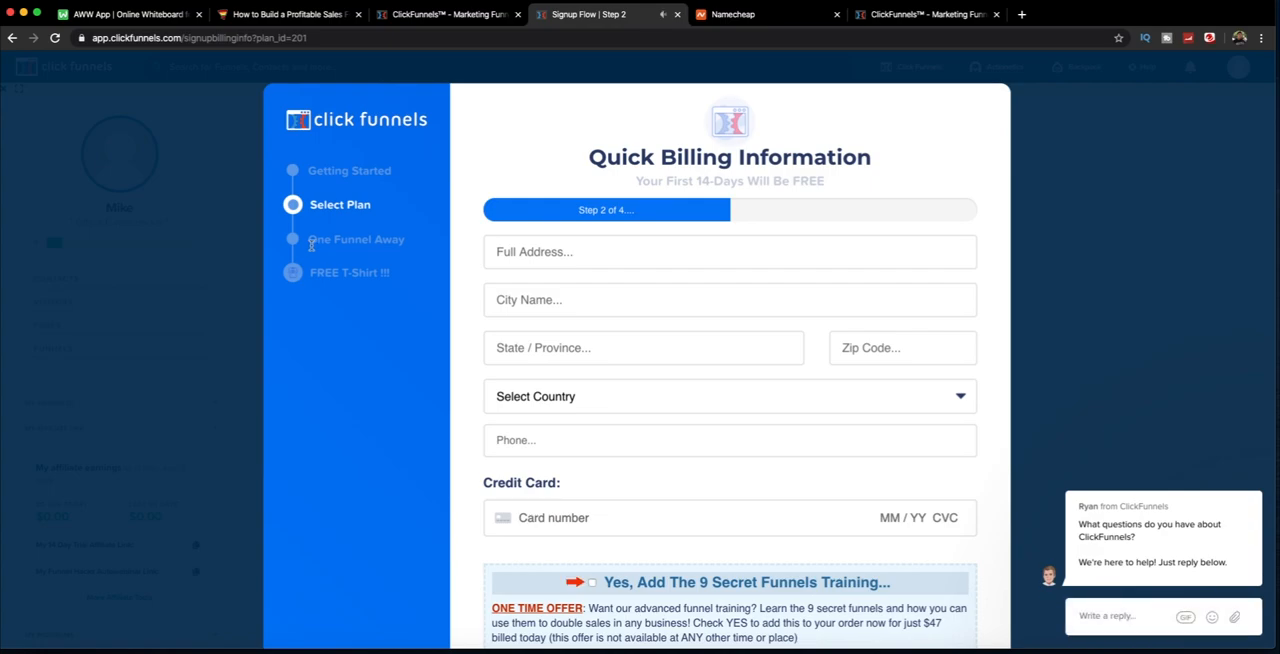
Step: Read the remaining signup stages, One Funnel Away and FREE T-Shirt, beside the billing form
{"action": "left_click_drag", "start_coordinate": [307, 245], "coordinate": [408, 243]}
{"action": "left_click", "coordinate": [288, 262]}
{"action": "left_click_drag", "start_coordinate": [300, 276], "coordinate": [393, 280]}
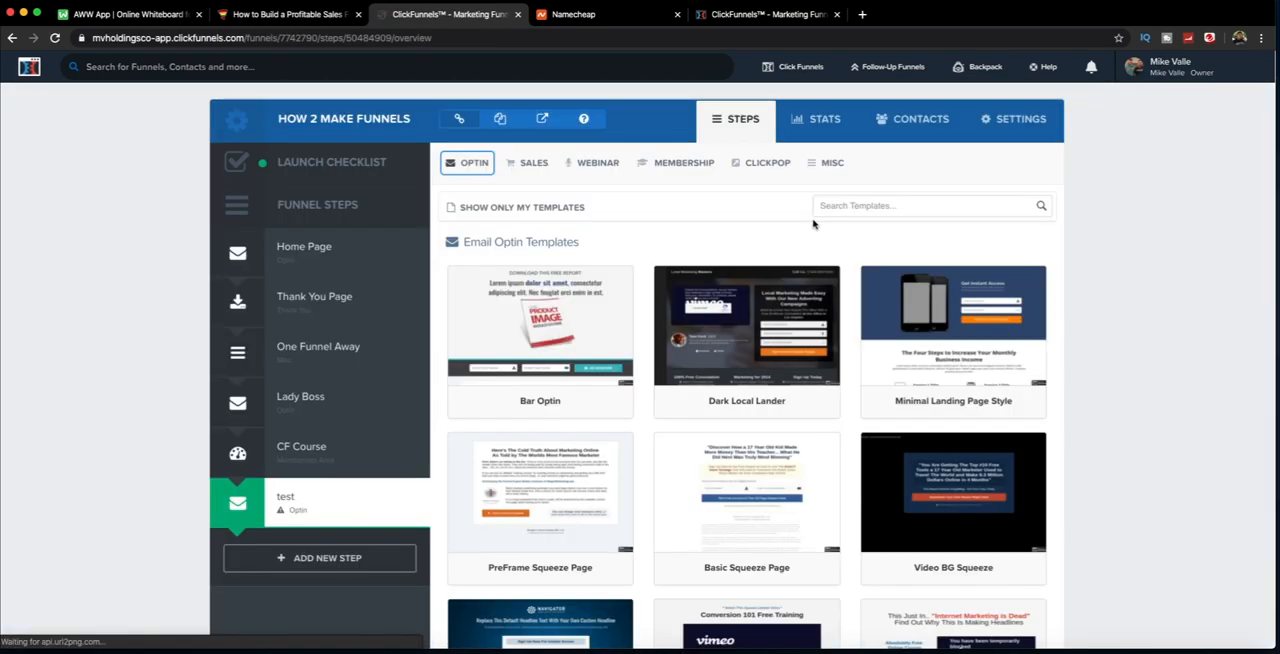
Step: Browse the email optin page templates available for the test step of the How 2 Make Funnels funnel
{"action": "scroll", "coordinate": [811, 222], "scroll_direction": "down", "scroll_amount": 5}
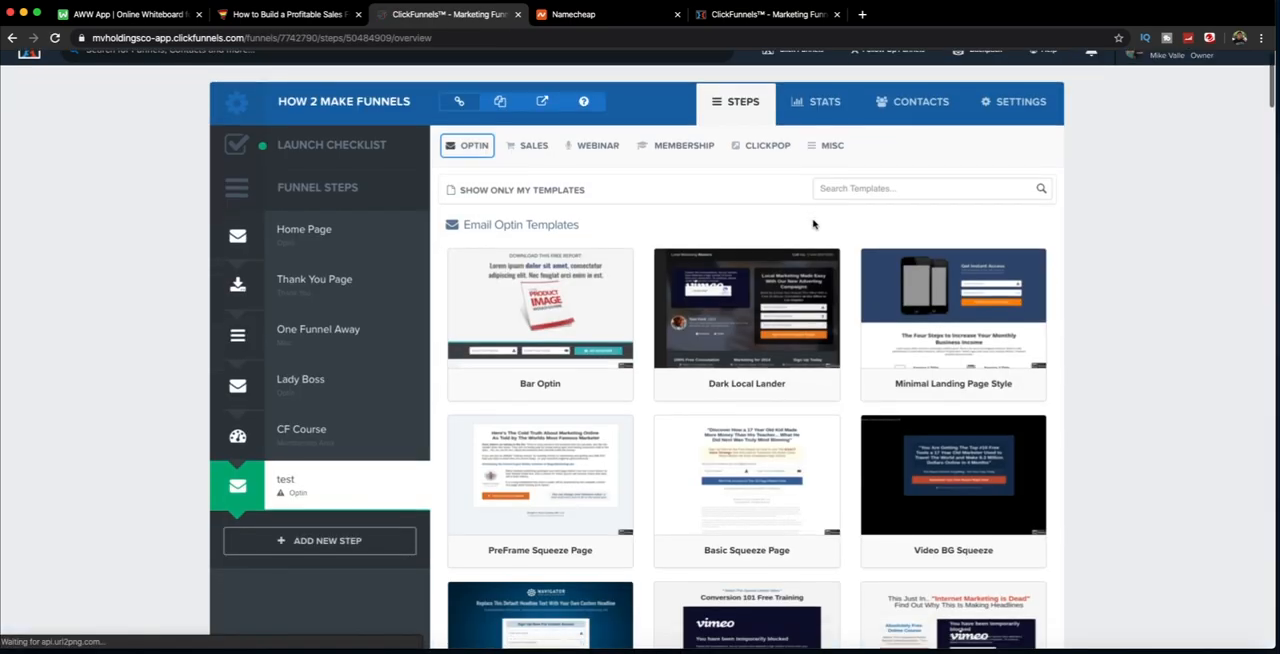
{"action": "scroll", "coordinate": [790, 260], "scroll_direction": "down", "scroll_amount": 5}
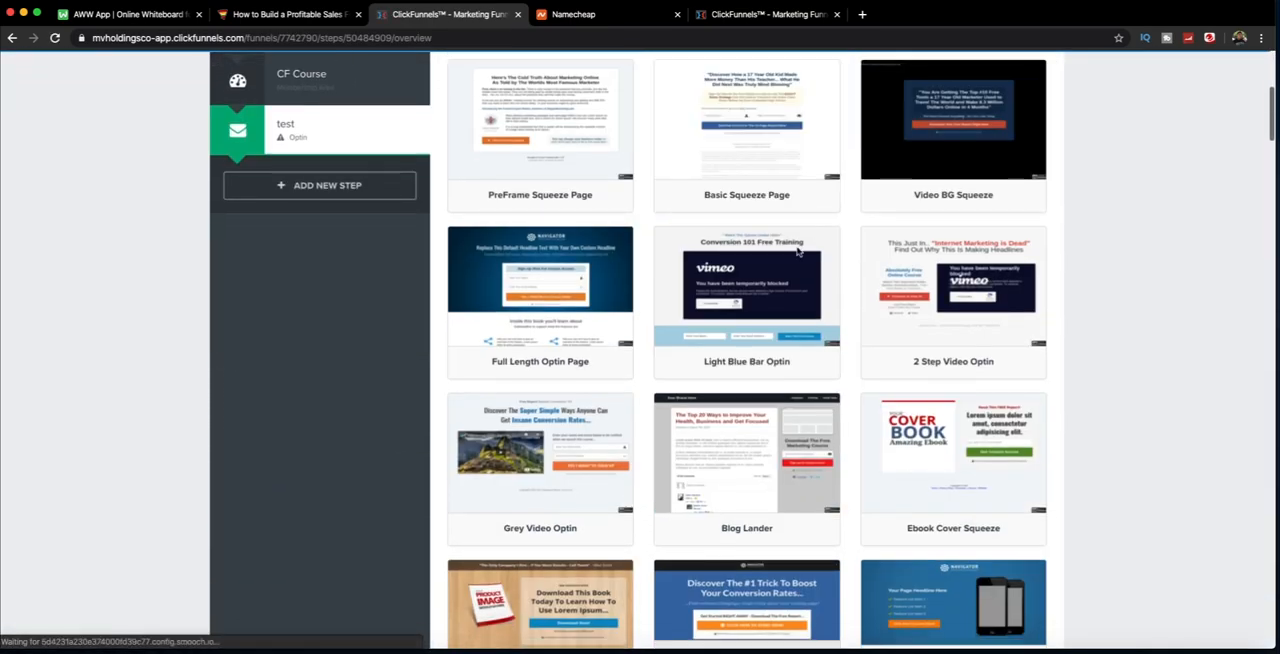
{"action": "scroll", "coordinate": [740, 318], "scroll_direction": "down", "scroll_amount": 5}
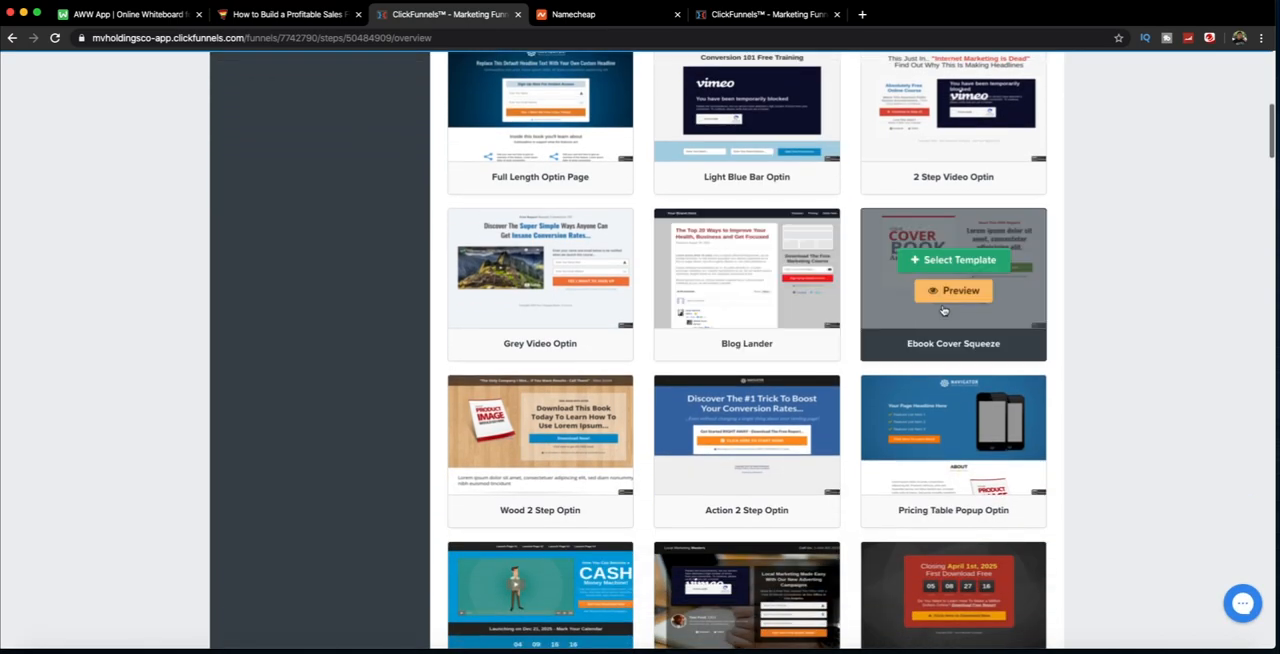
{"action": "scroll", "coordinate": [712, 388], "scroll_direction": "down", "scroll_amount": 9}
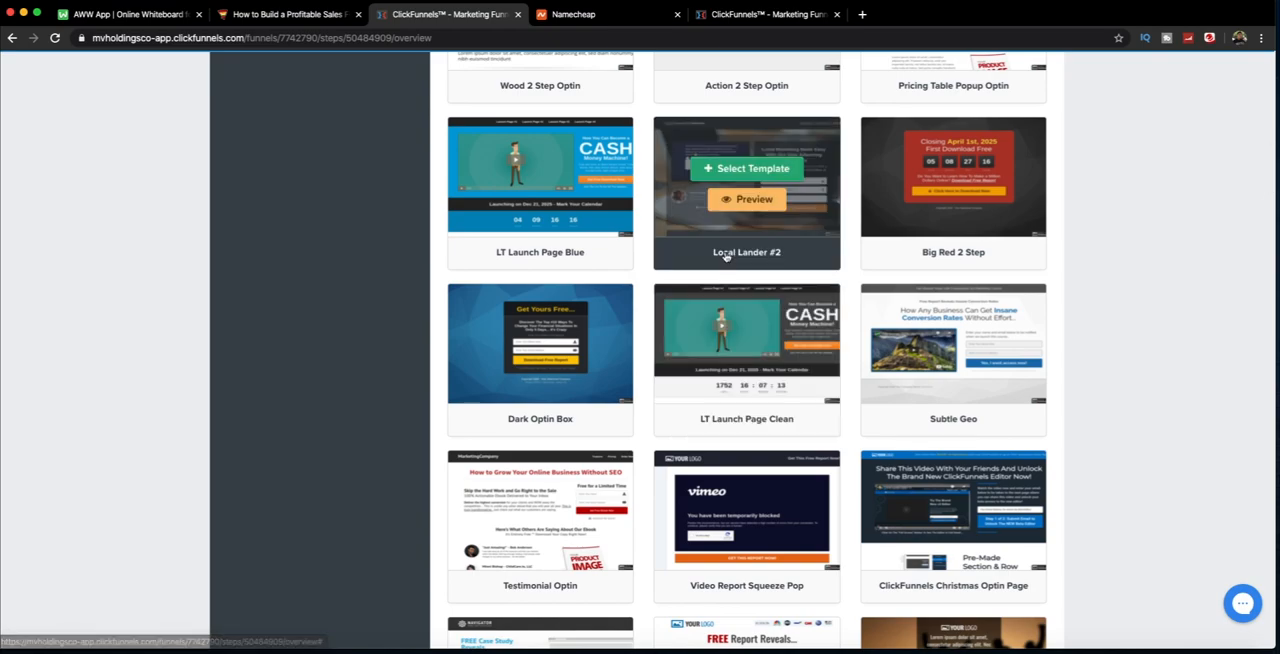
{"action": "scroll", "coordinate": [718, 258], "scroll_direction": "up", "scroll_amount": 3}
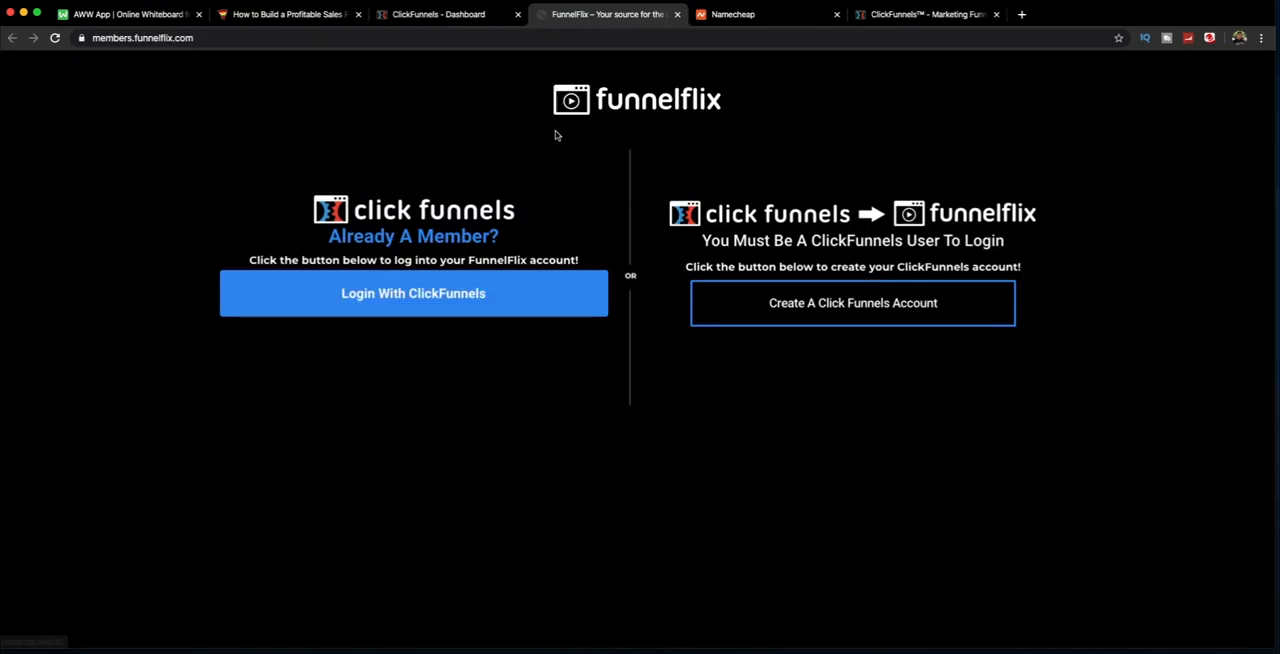
Step: Log in to the FunnelFlix training site with the existing ClickFunnels account
{"action": "left_click_drag", "start_coordinate": [604, 100], "coordinate": [722, 106]}
{"action": "scroll", "coordinate": [440, 272], "scroll_direction": "up", "scroll_amount": 1}
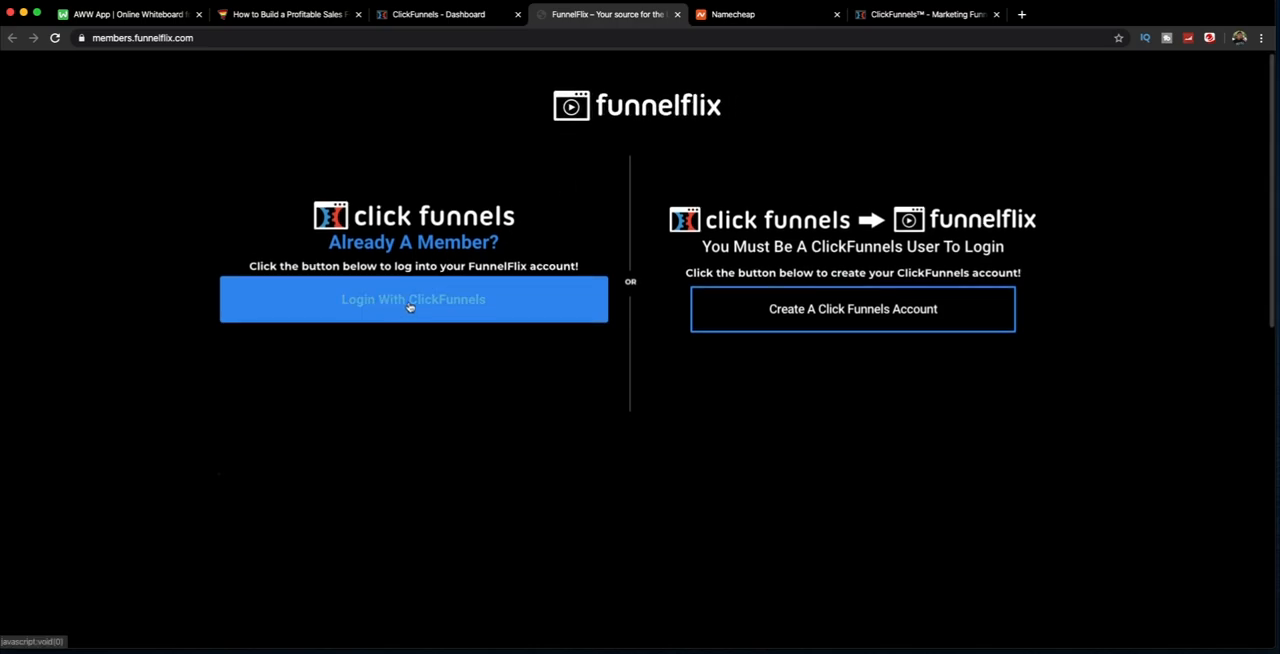
{"action": "left_click", "coordinate": [406, 309]}
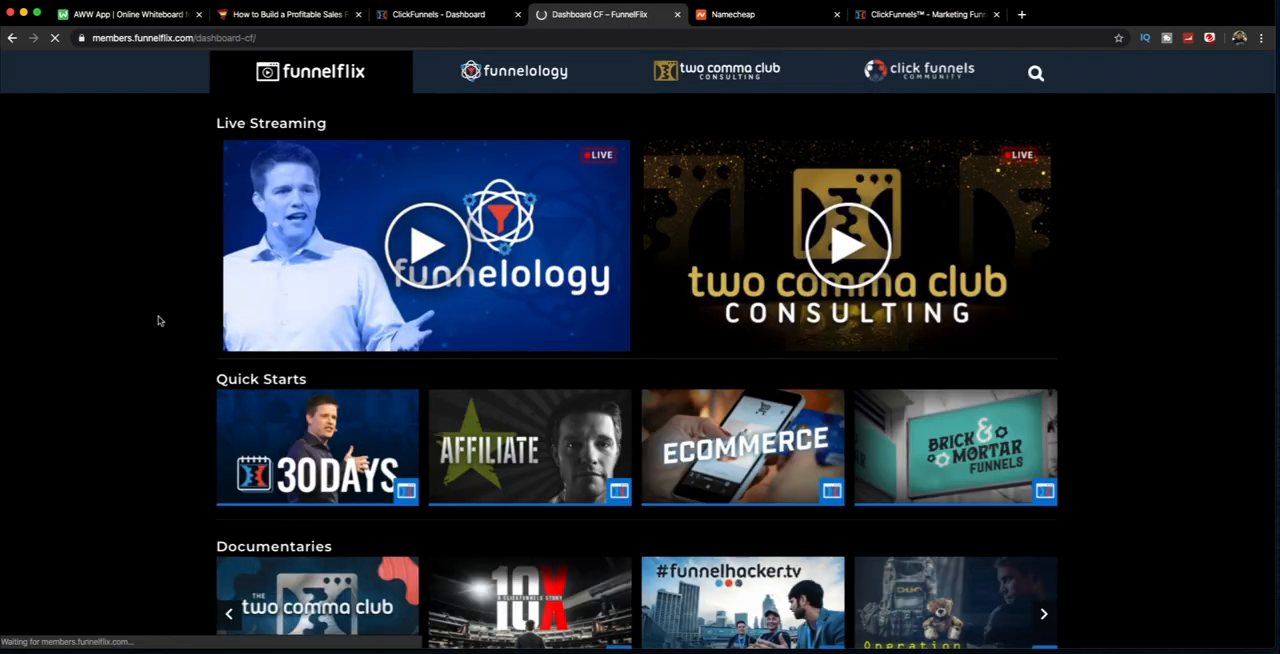
Step: Look through the FunnelFlix training categories and open the Funnel Builder Secrets course
{"action": "scroll", "coordinate": [157, 320], "scroll_direction": "down", "scroll_amount": 5}
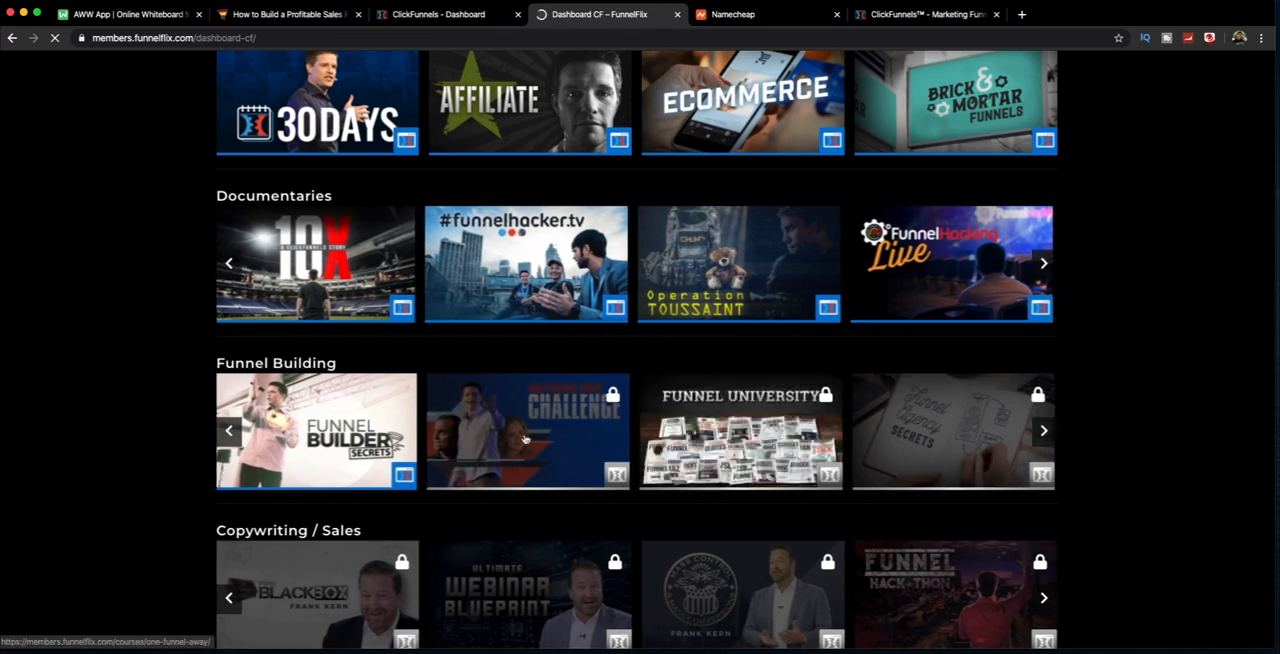
{"action": "scroll", "coordinate": [399, 447], "scroll_direction": "down", "scroll_amount": 2}
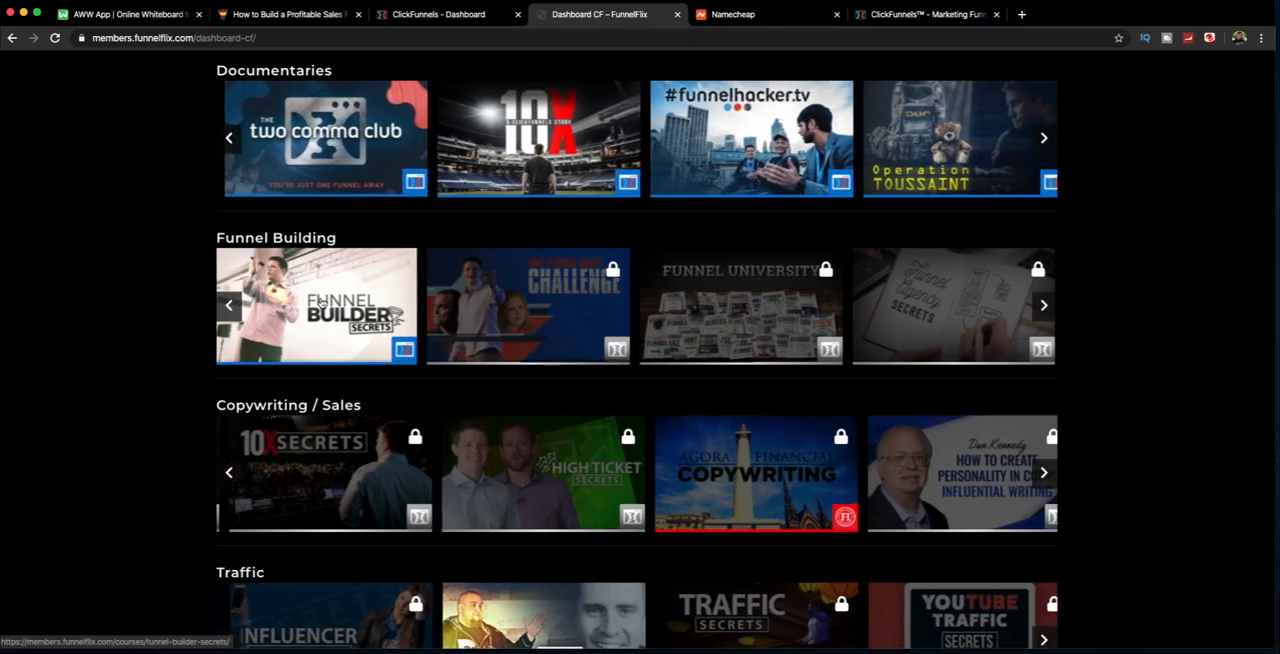
{"action": "left_click", "coordinate": [298, 296]}
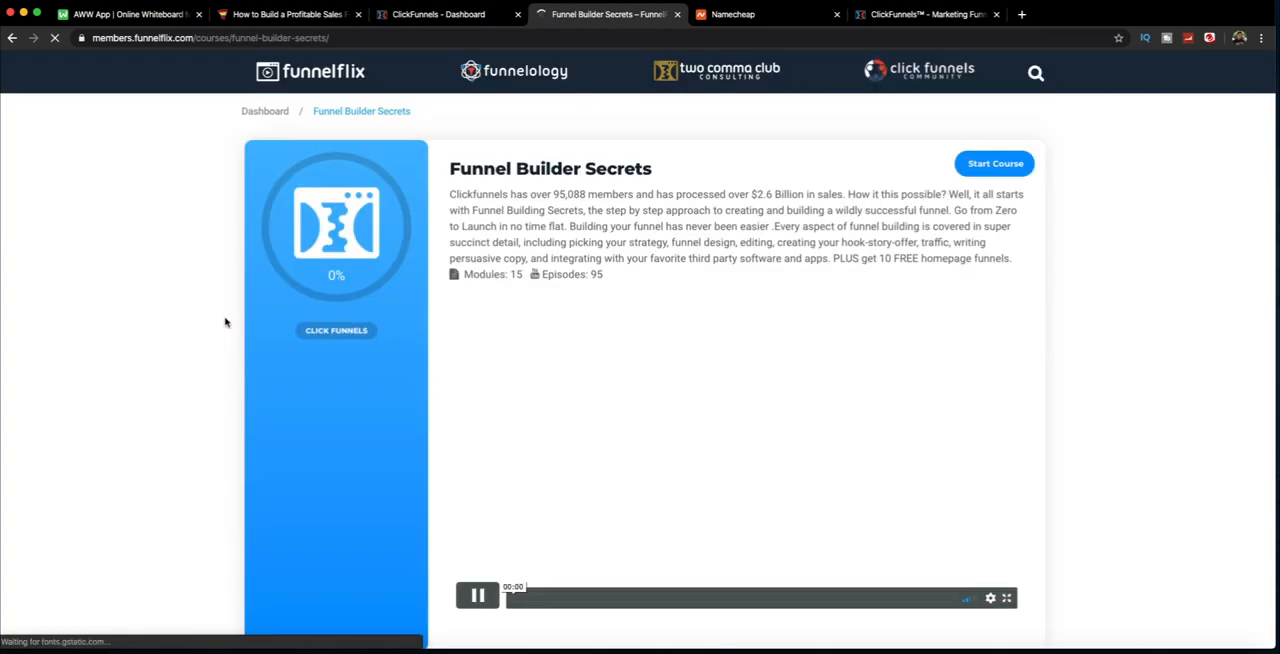
Step: Look through the Funnel Builder Secrets module list and open the Quickstart module
{"action": "scroll", "coordinate": [714, 337], "scroll_direction": "down", "scroll_amount": 5}
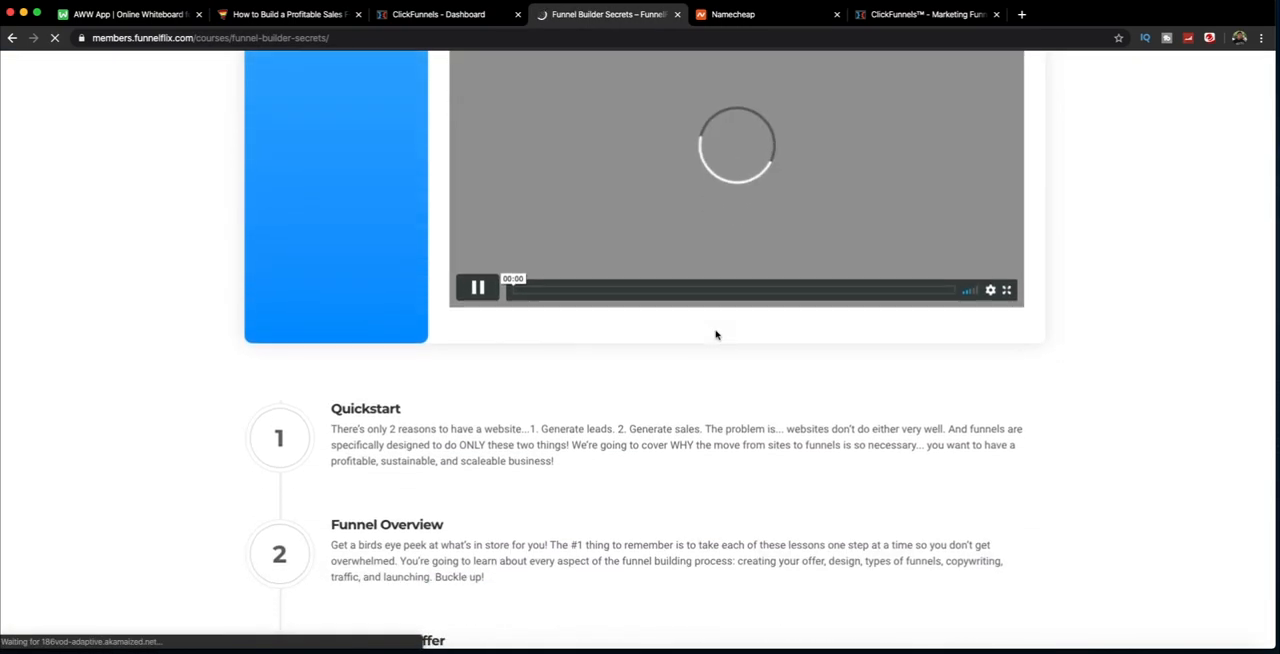
{"action": "scroll", "coordinate": [715, 335], "scroll_direction": "down", "scroll_amount": 10}
{"action": "scroll", "coordinate": [716, 336], "scroll_direction": "down", "scroll_amount": 9}
{"action": "scroll", "coordinate": [716, 336], "scroll_direction": "up", "scroll_amount": 3}
{"action": "scroll", "coordinate": [716, 336], "scroll_direction": "up", "scroll_amount": 11}
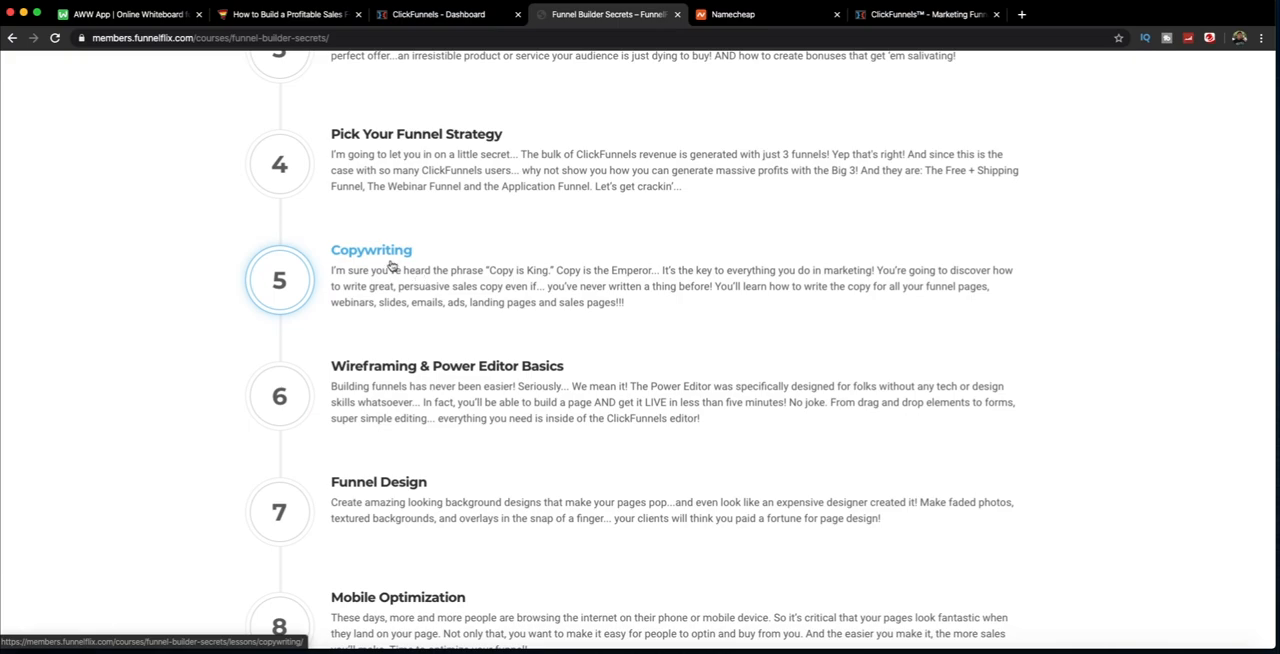
{"action": "scroll", "coordinate": [390, 266], "scroll_direction": "up", "scroll_amount": 4}
{"action": "left_click", "coordinate": [390, 246]}
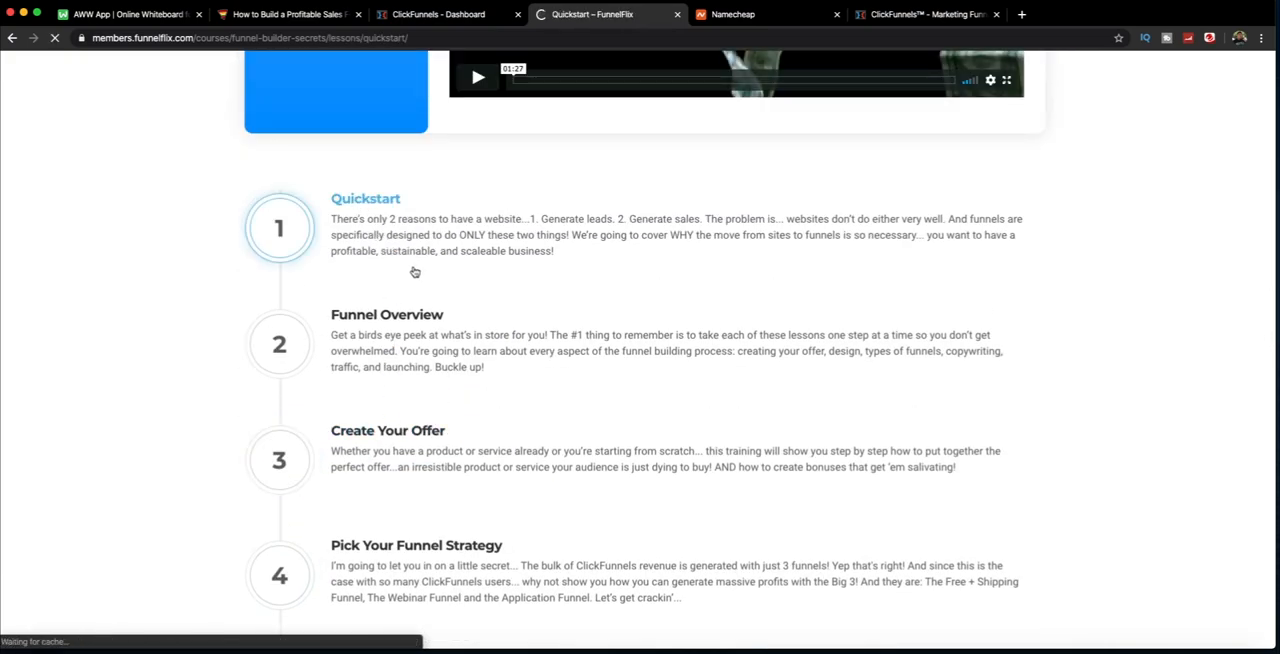
Step: Review the Quickstart module's lessons, including the downloadable homepage funnels and the Funnelhacking 101 videos
{"action": "scroll", "coordinate": [720, 255], "scroll_direction": "down", "scroll_amount": 2}
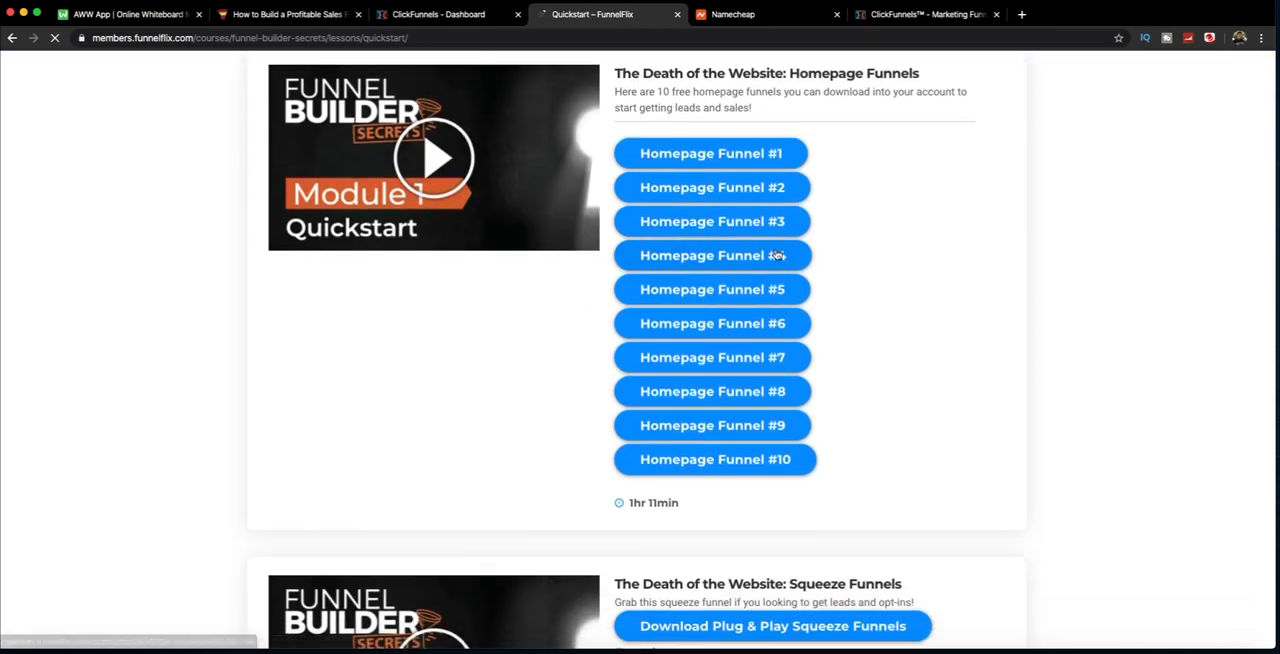
{"action": "scroll", "coordinate": [623, 323], "scroll_direction": "down", "scroll_amount": 15}
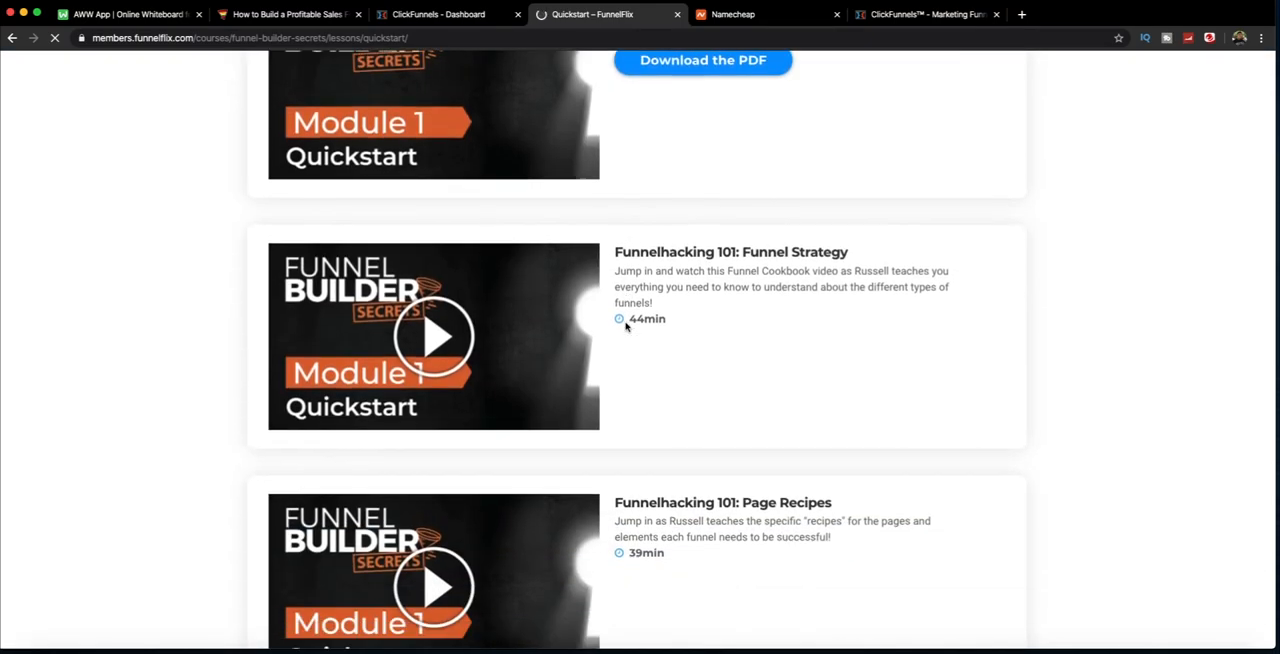
{"action": "scroll", "coordinate": [625, 326], "scroll_direction": "down", "scroll_amount": 2}
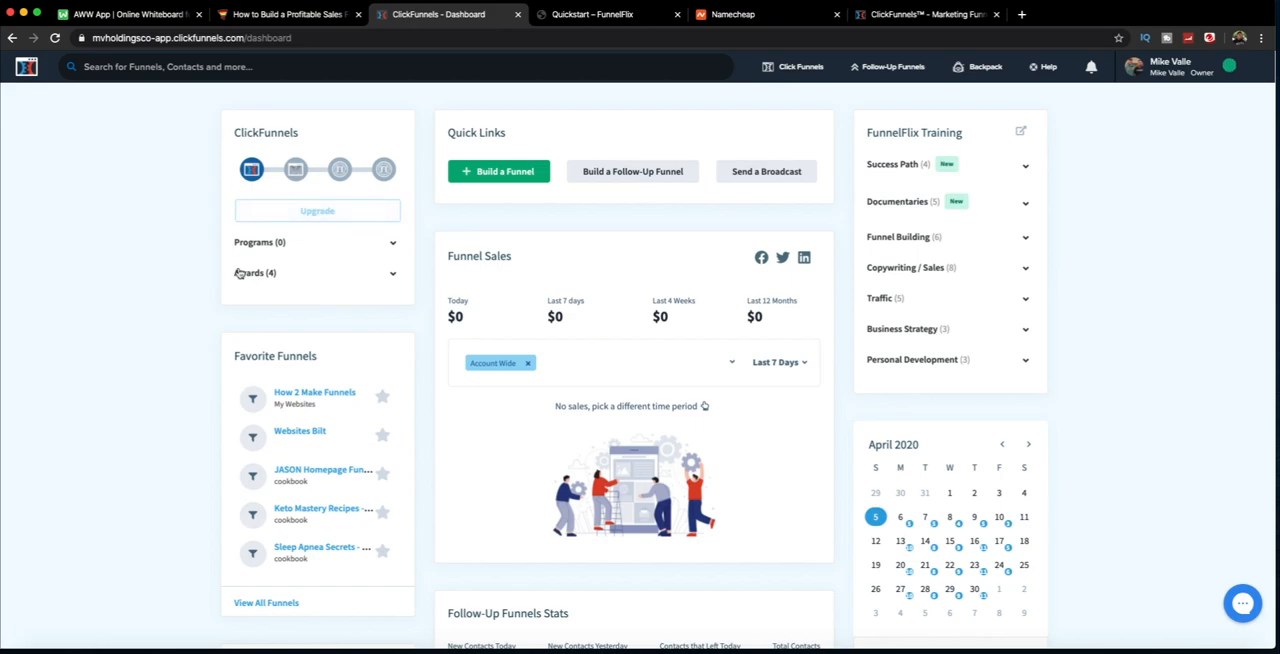
Step: Return to the ClickFunnels dashboard and examine its account options and main navigation entries
{"action": "scroll", "coordinate": [243, 283], "scroll_direction": "down", "scroll_amount": 5}
{"action": "scroll", "coordinate": [340, 285], "scroll_direction": "up", "scroll_amount": 5}
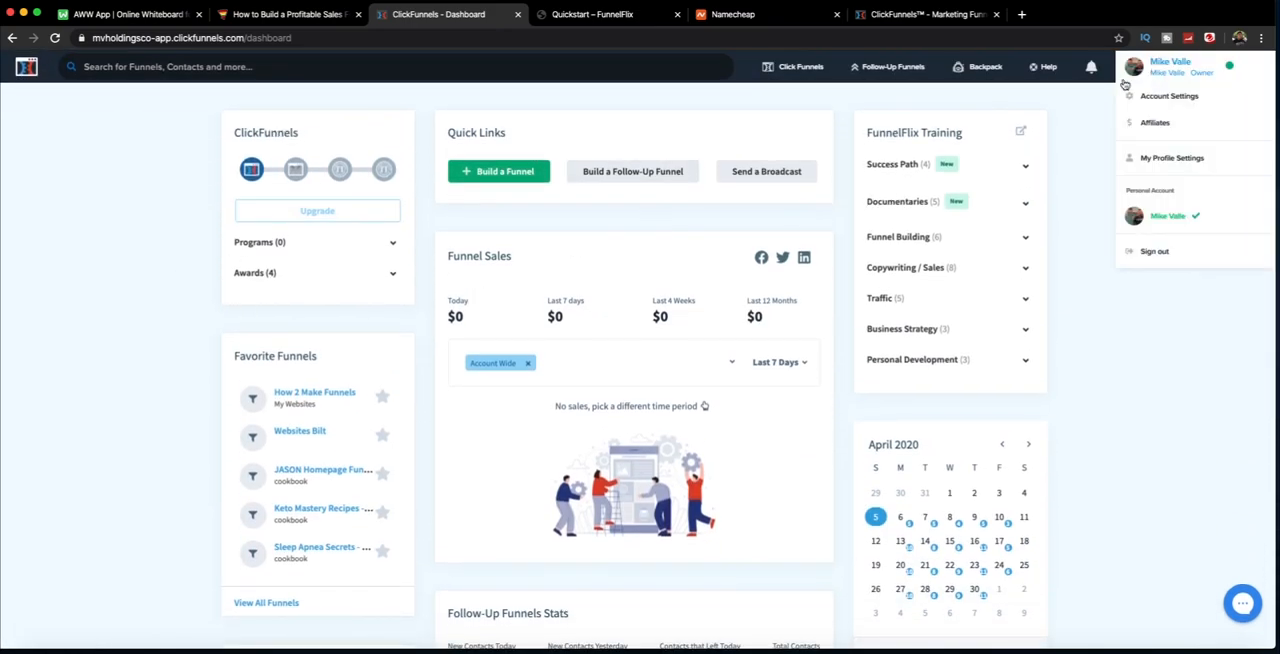
{"action": "mouse_move", "coordinate": [1197, 72]}
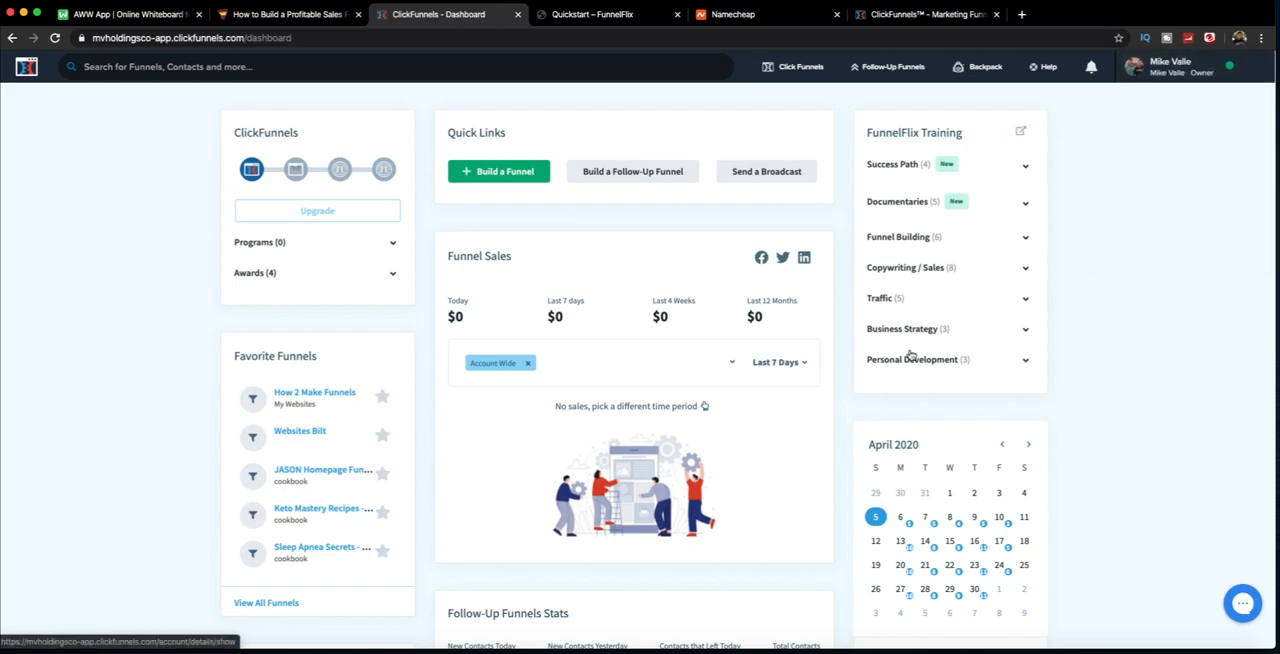
{"action": "mouse_move", "coordinate": [807, 76]}
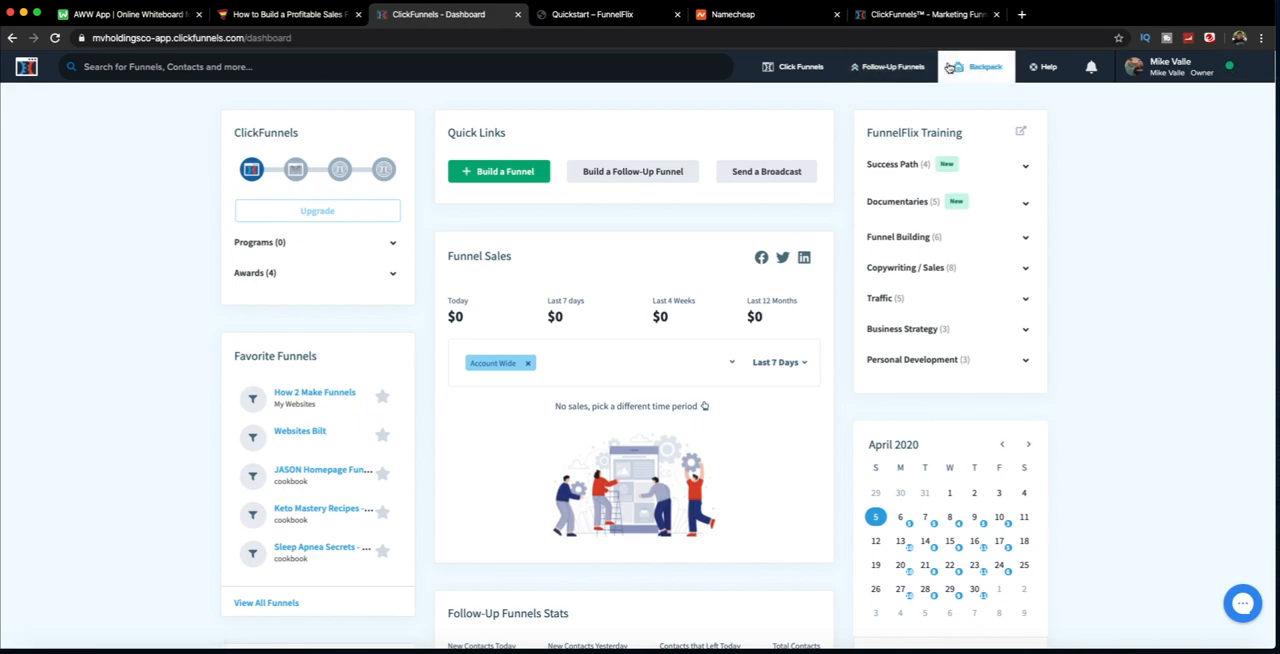
{"action": "mouse_move", "coordinate": [1045, 68]}
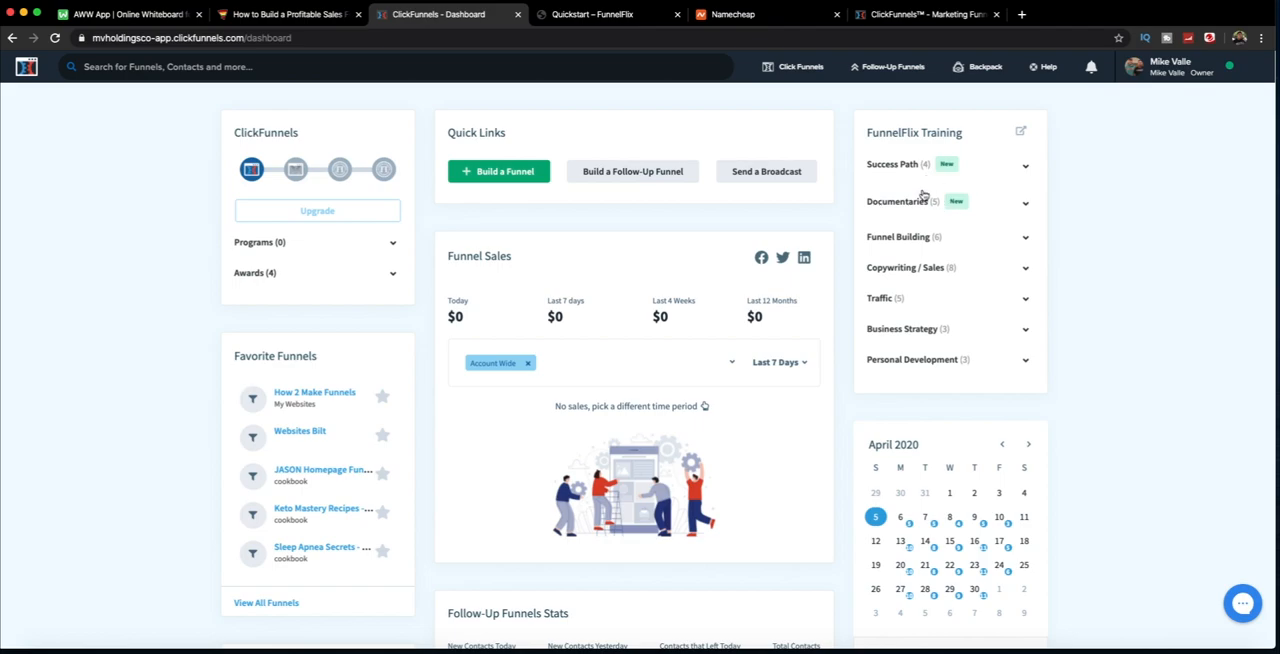
Step: Examine the dashboard's training, Funnel Sales and Favorite Funnels sections
{"action": "scroll", "coordinate": [909, 290], "scroll_direction": "down", "scroll_amount": 2}
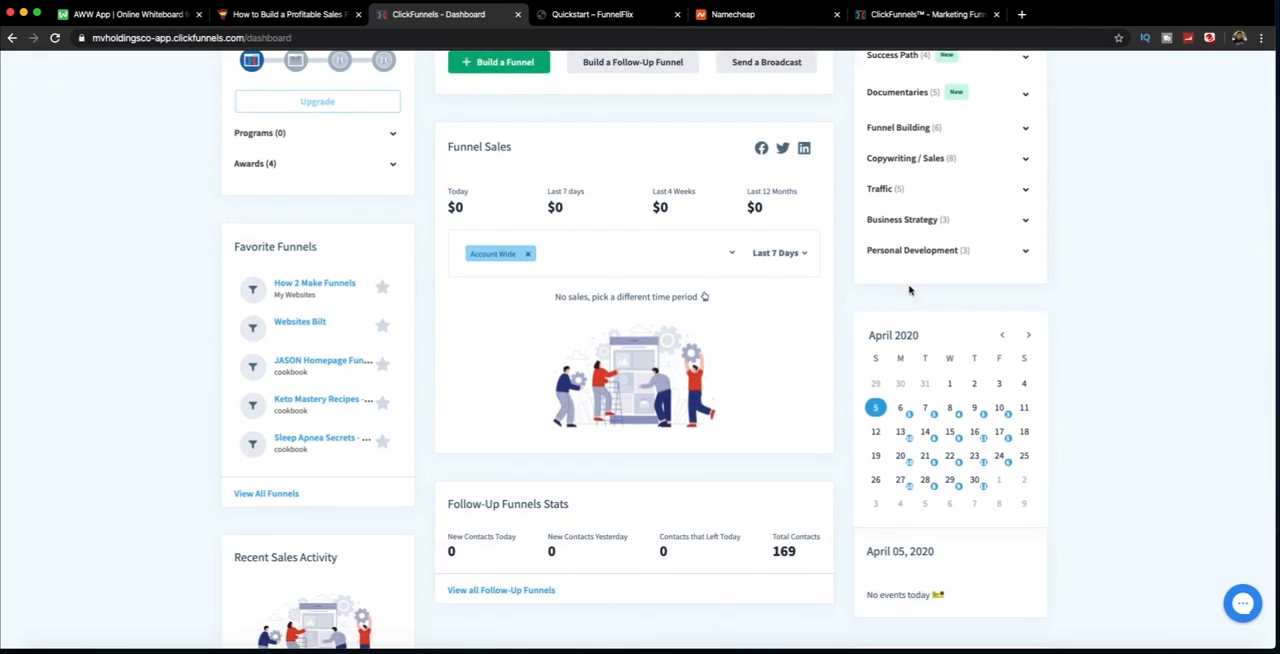
{"action": "scroll", "coordinate": [909, 290], "scroll_direction": "up", "scroll_amount": 2}
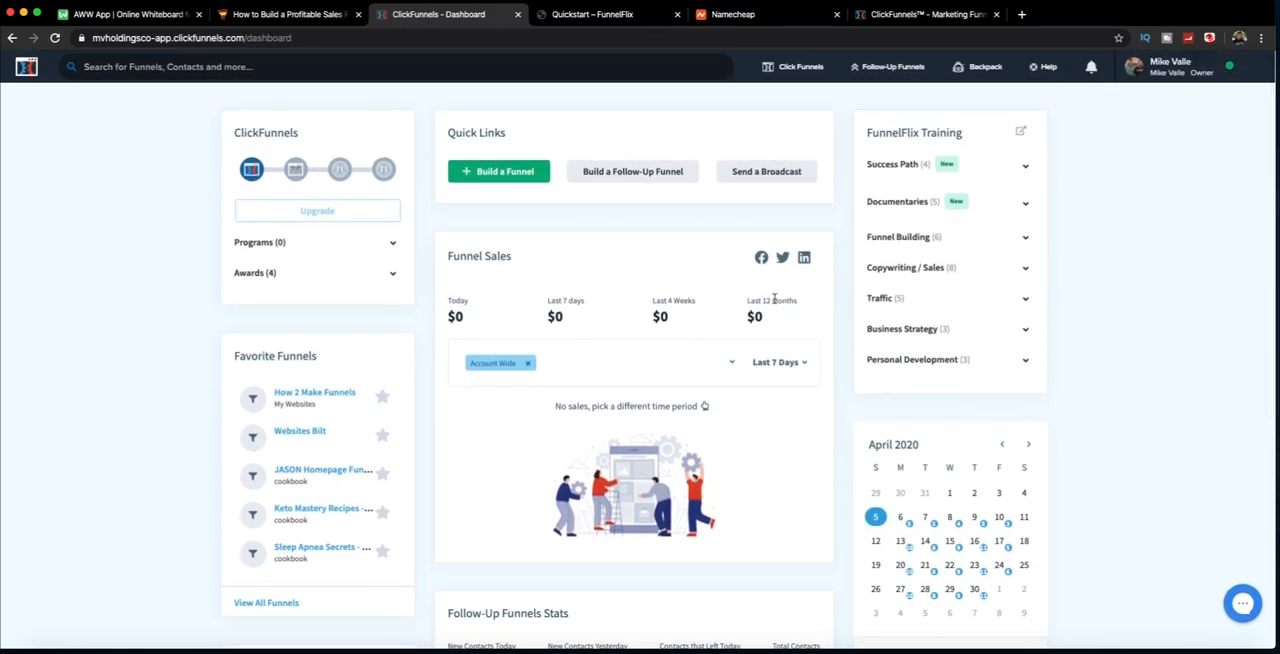
{"action": "left_click_drag", "start_coordinate": [505, 252], "coordinate": [549, 266]}
{"action": "left_click_drag", "start_coordinate": [251, 239], "coordinate": [314, 239]}
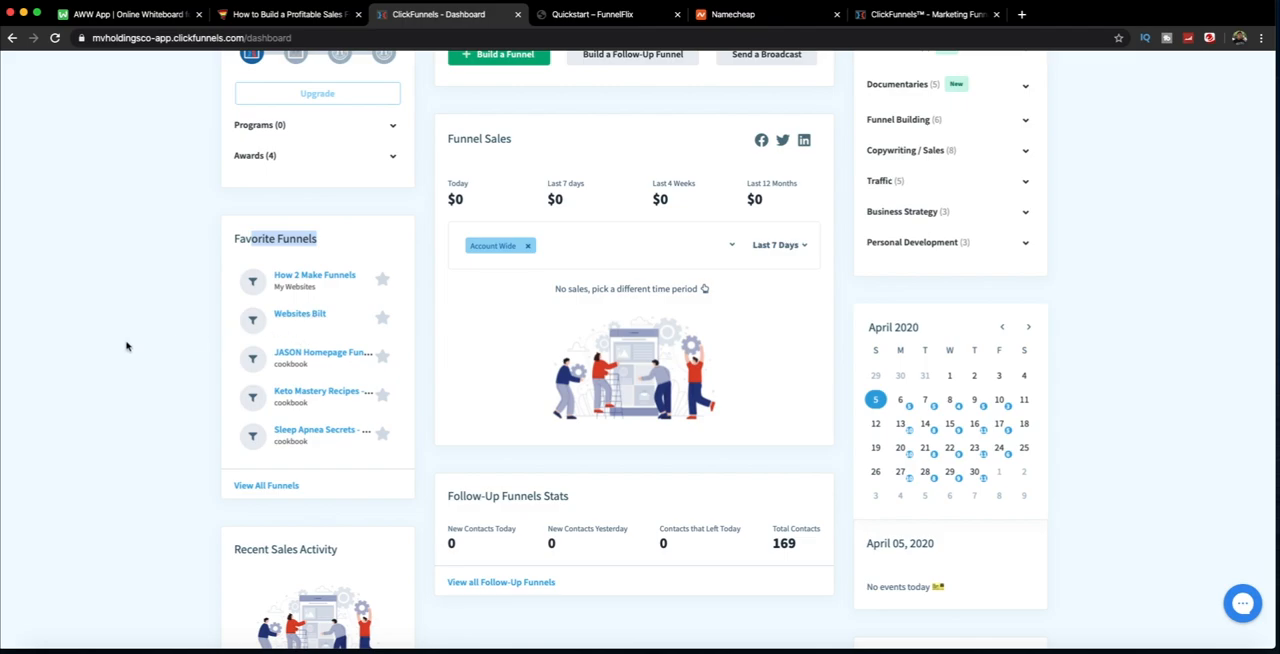
{"action": "scroll", "coordinate": [127, 346], "scroll_direction": "down", "scroll_amount": 3}
Step: Read the Follow-Up Funnels Stats for new contacts today and yesterday, contacts that left today, and total contacts
{"action": "left_click_drag", "start_coordinate": [442, 232], "coordinate": [585, 251]}
{"action": "left_click", "coordinate": [486, 266]}
{"action": "mouse_move", "coordinate": [463, 265]}
{"action": "left_mouse_down"}
{"action": "mouse_move", "coordinate": [534, 266]}
{"action": "mouse_move", "coordinate": [456, 275]}
{"action": "left_mouse_up"}
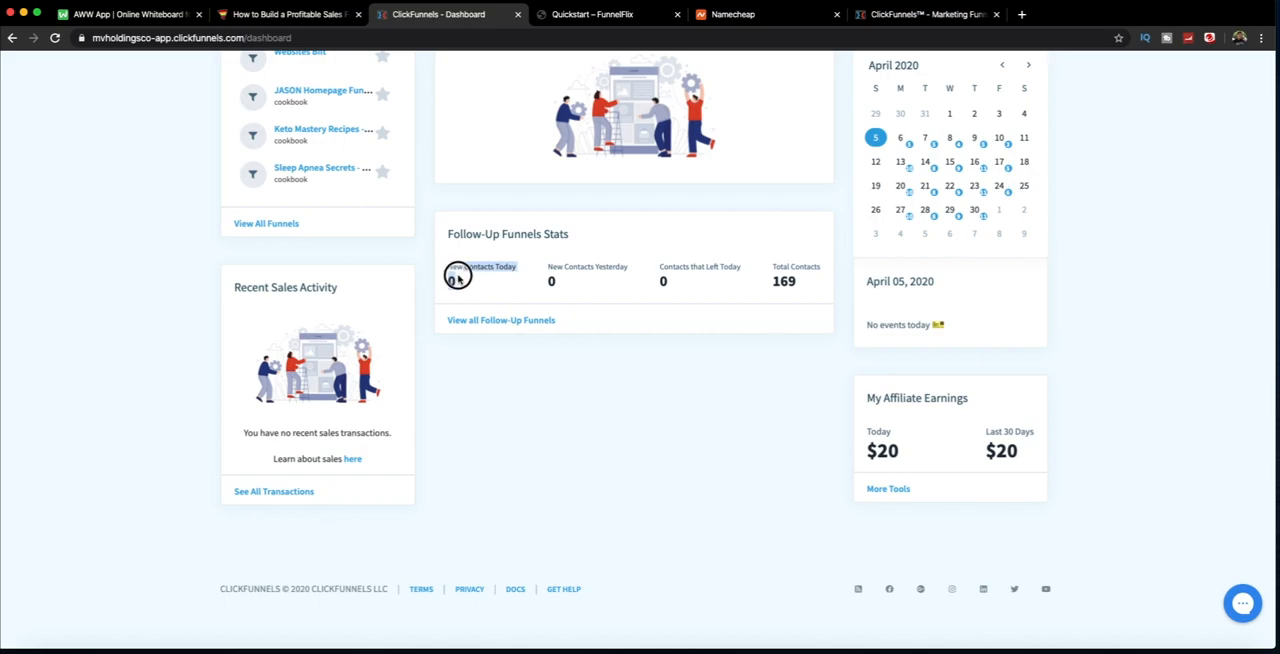
{"action": "left_click_drag", "start_coordinate": [551, 264], "coordinate": [671, 283]}
{"action": "left_click", "coordinate": [715, 264]}
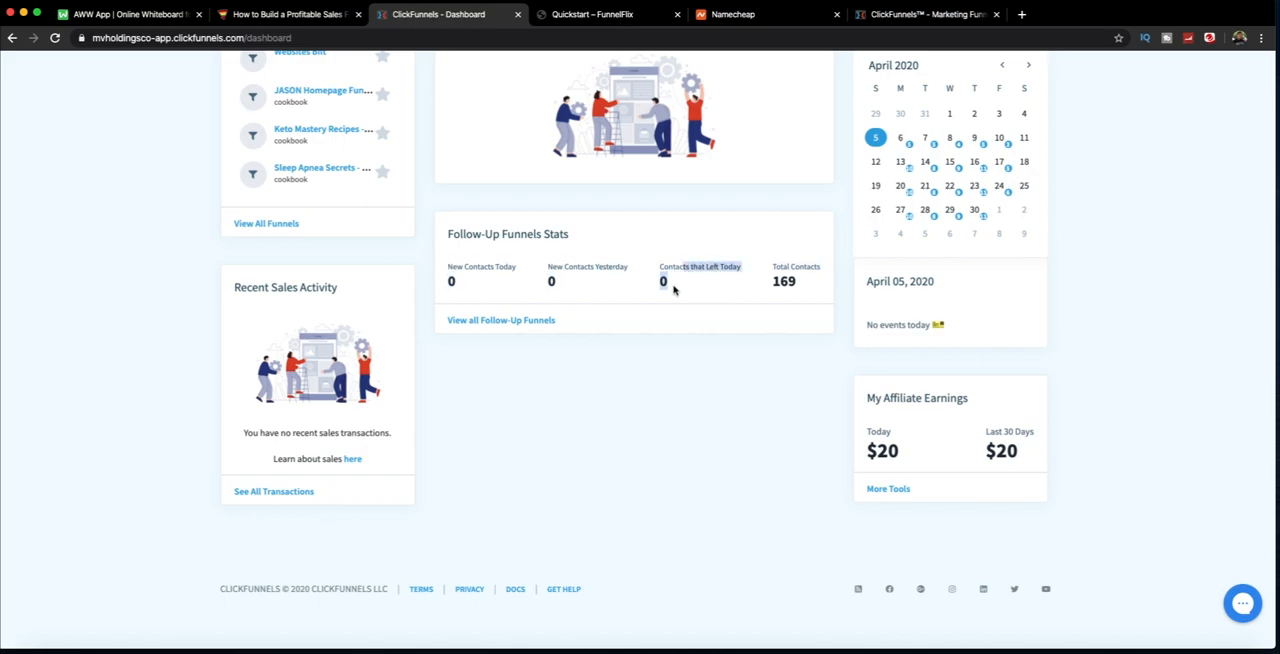
{"action": "left_click_drag", "start_coordinate": [769, 267], "coordinate": [786, 290]}
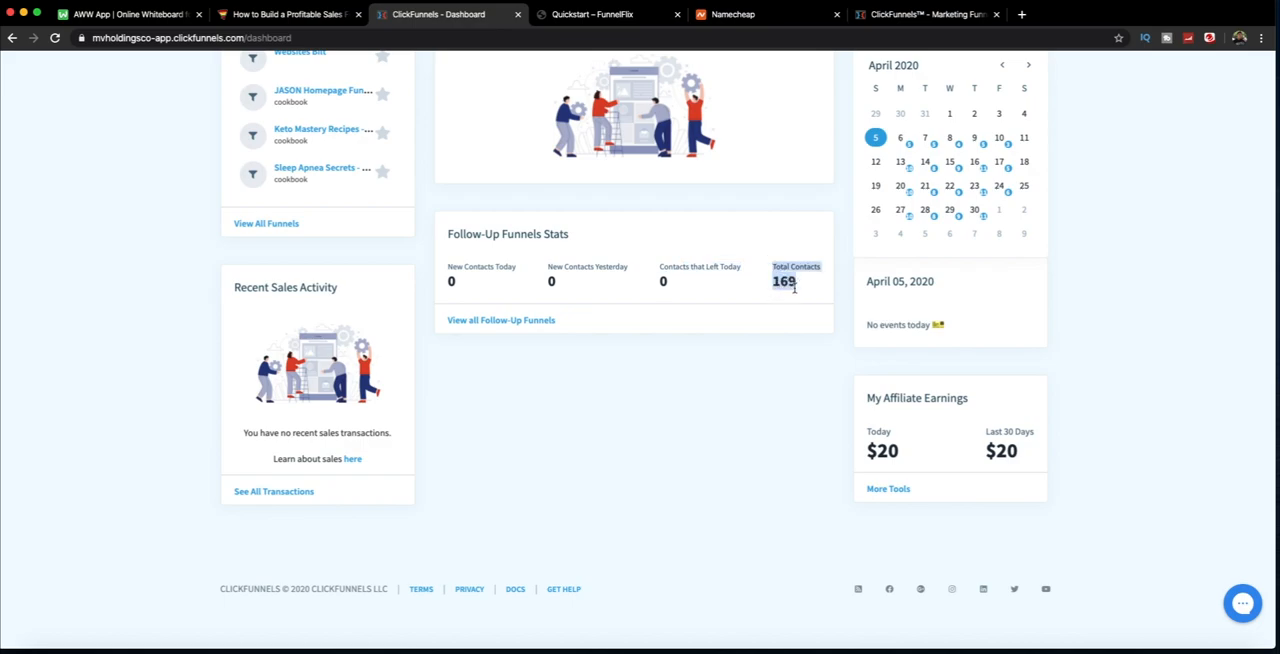
{"action": "left_click", "coordinate": [776, 294]}
{"action": "scroll", "coordinate": [320, 332], "scroll_direction": "up", "scroll_amount": 5}
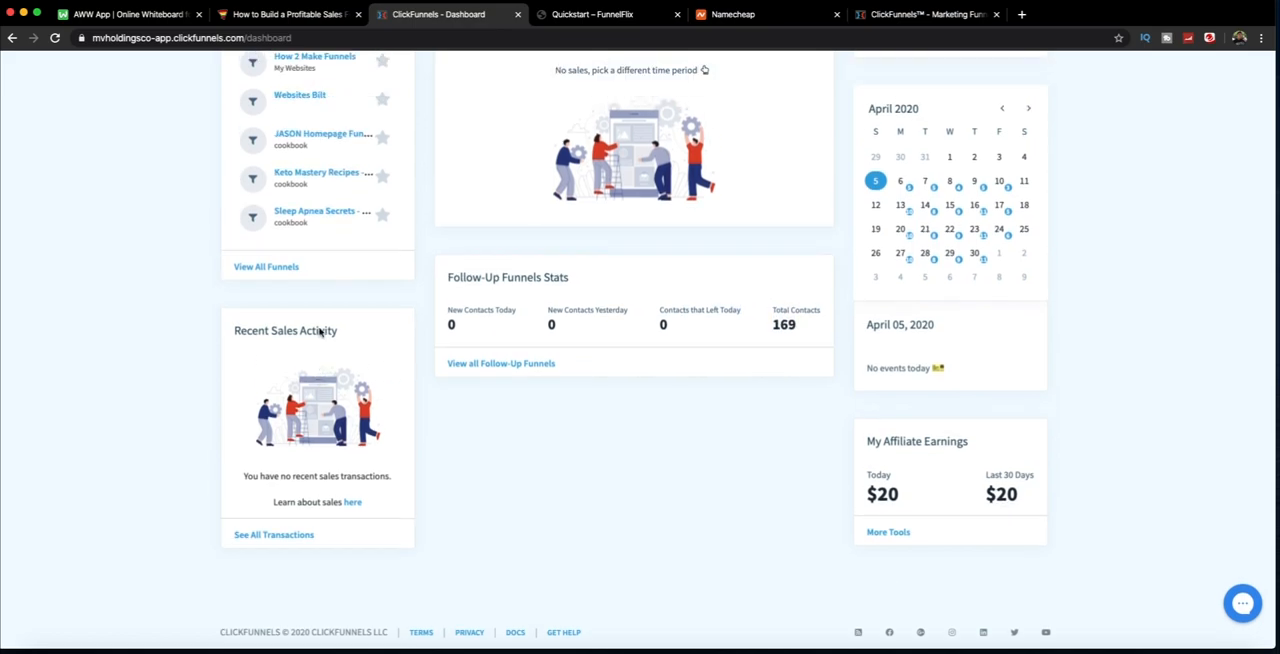
Step: Show the dashboard calendar's events for April 6, 2020 and read through the list
{"action": "scroll", "coordinate": [320, 332], "scroll_direction": "down", "scroll_amount": 4}
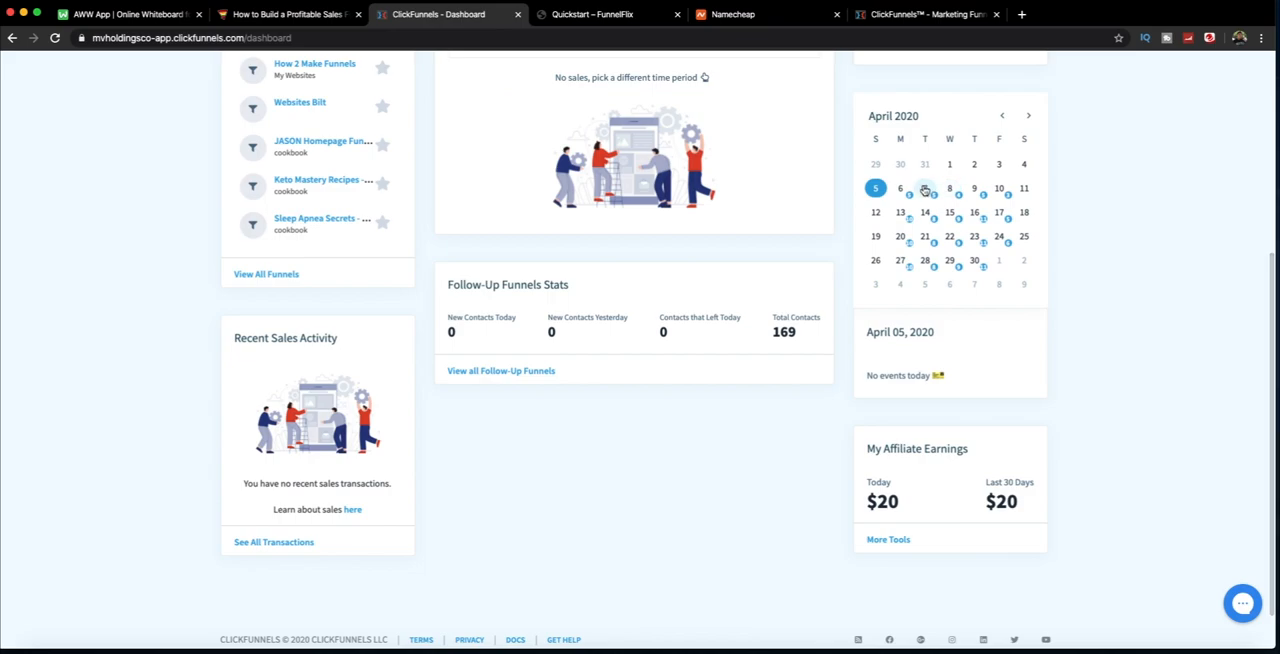
{"action": "left_click", "coordinate": [904, 192]}
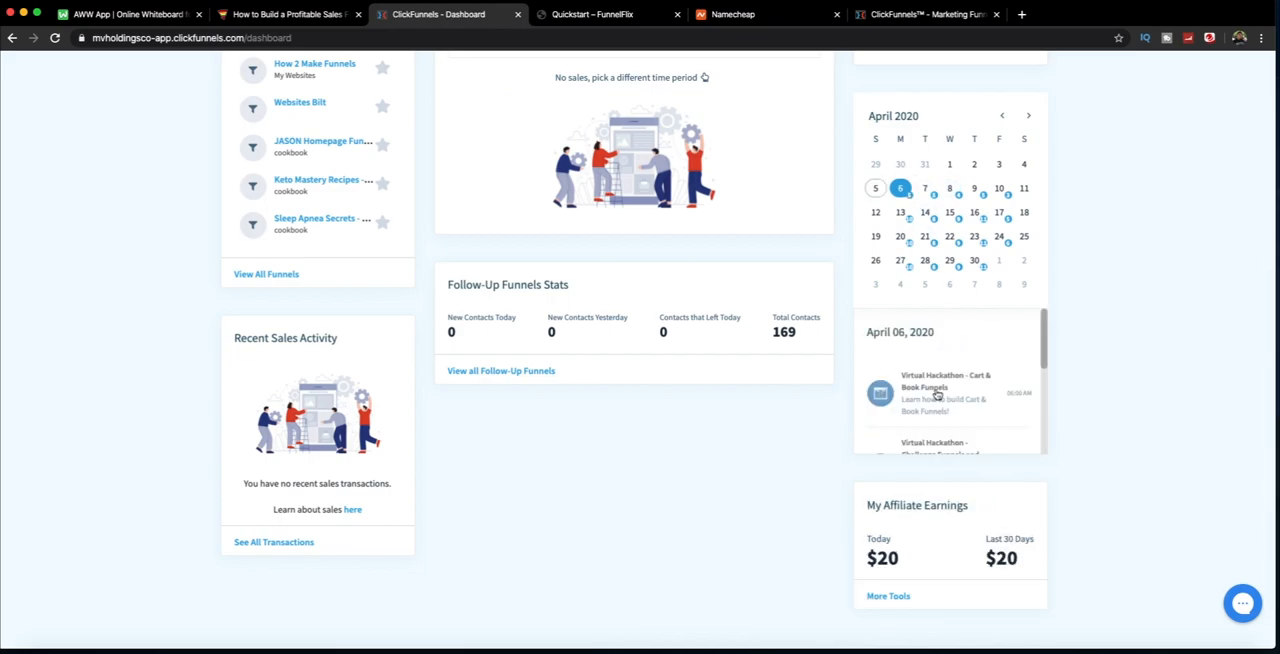
{"action": "scroll", "coordinate": [937, 395], "scroll_direction": "down", "scroll_amount": 2}
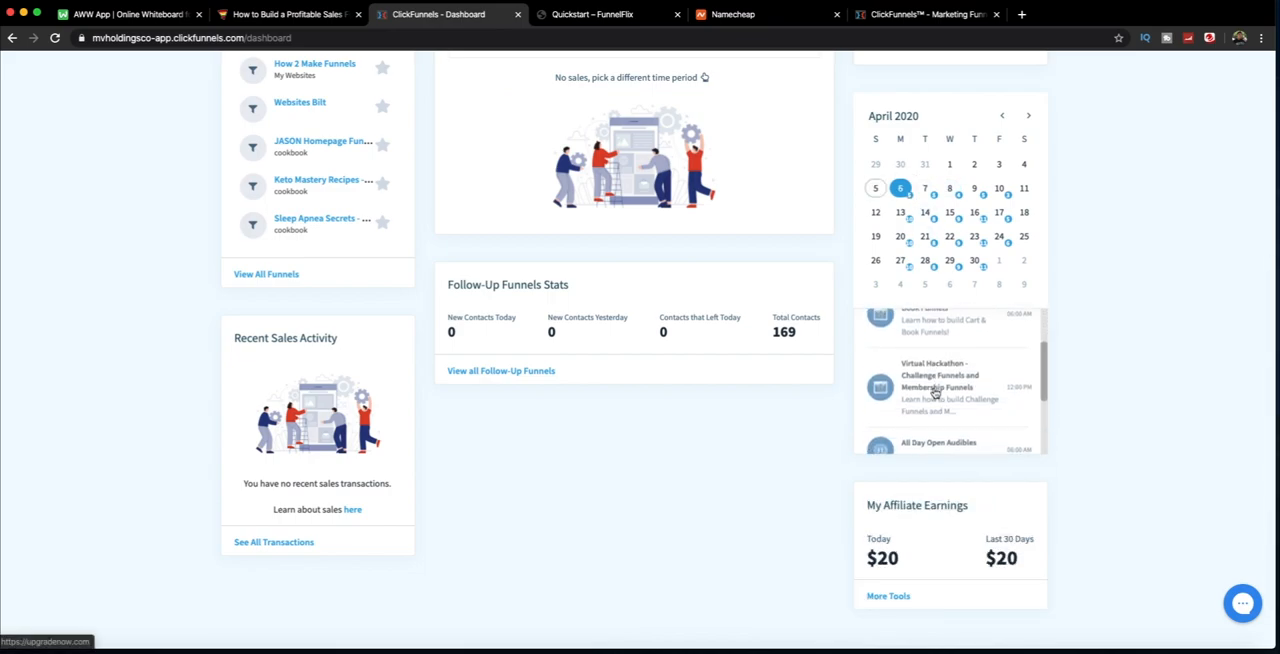
{"action": "scroll", "coordinate": [920, 392], "scroll_direction": "down", "scroll_amount": 3}
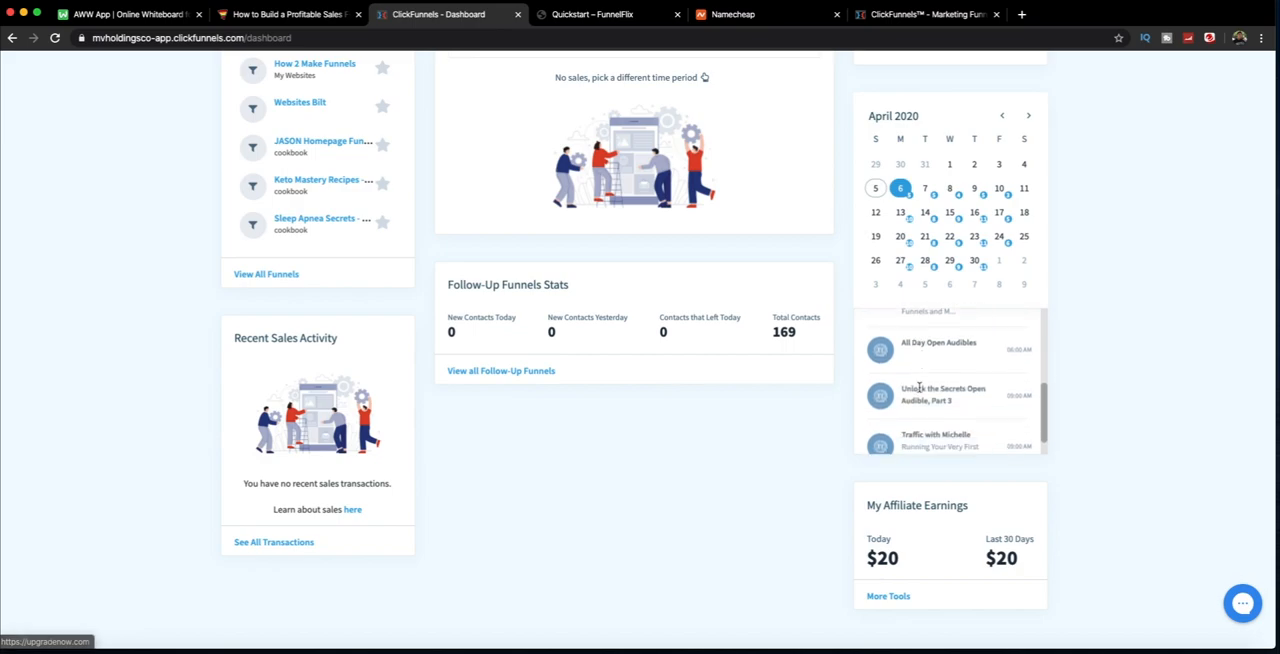
Step: Open the Account Settings page of the ClickFunnels account
{"action": "scroll", "coordinate": [610, 392], "scroll_direction": "up", "scroll_amount": 4}
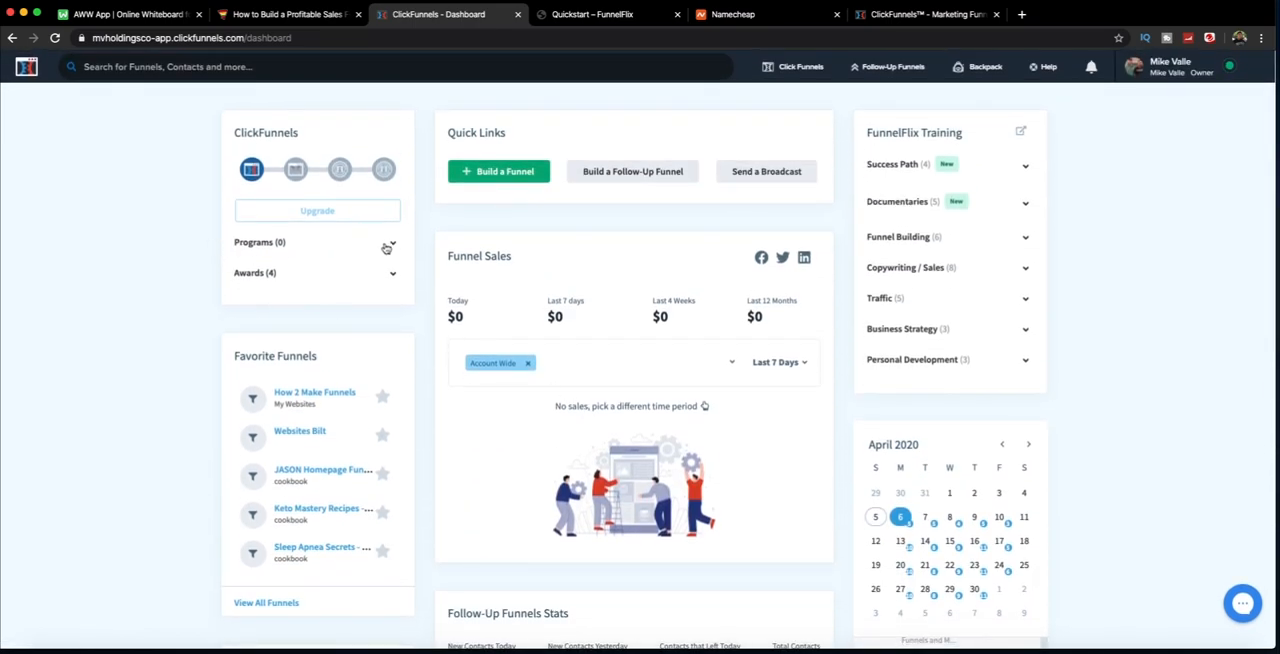
{"action": "mouse_move", "coordinate": [1153, 70]}
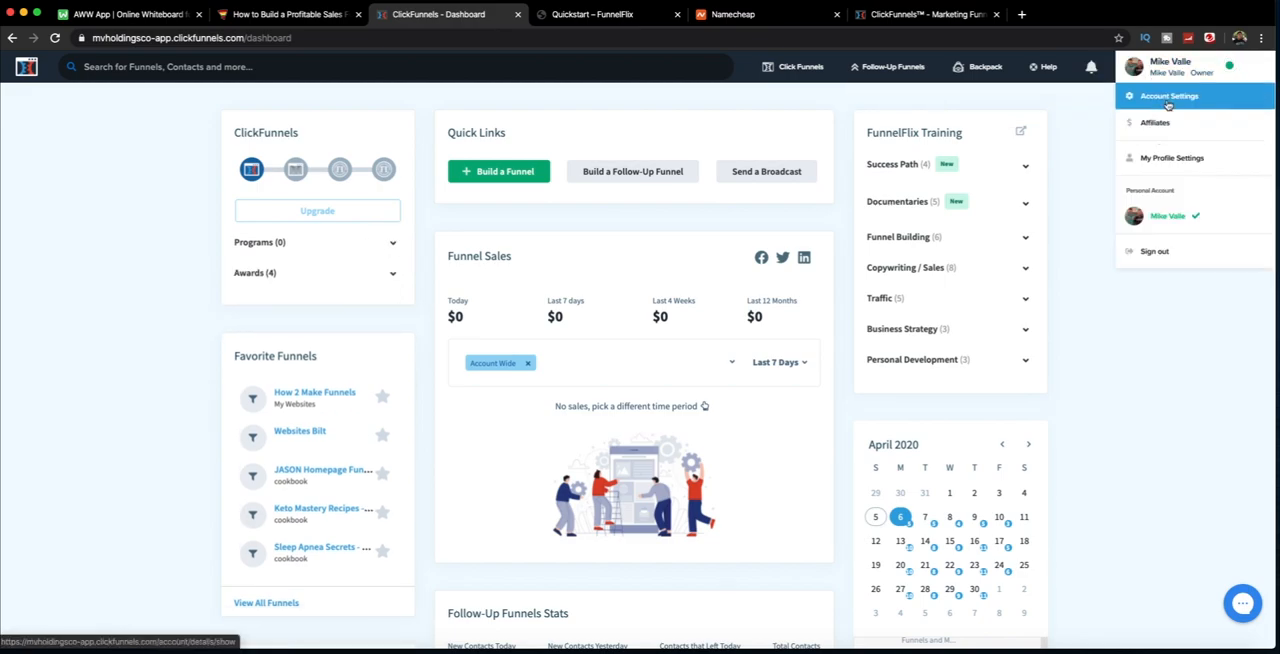
{"action": "left_click", "coordinate": [1166, 98]}
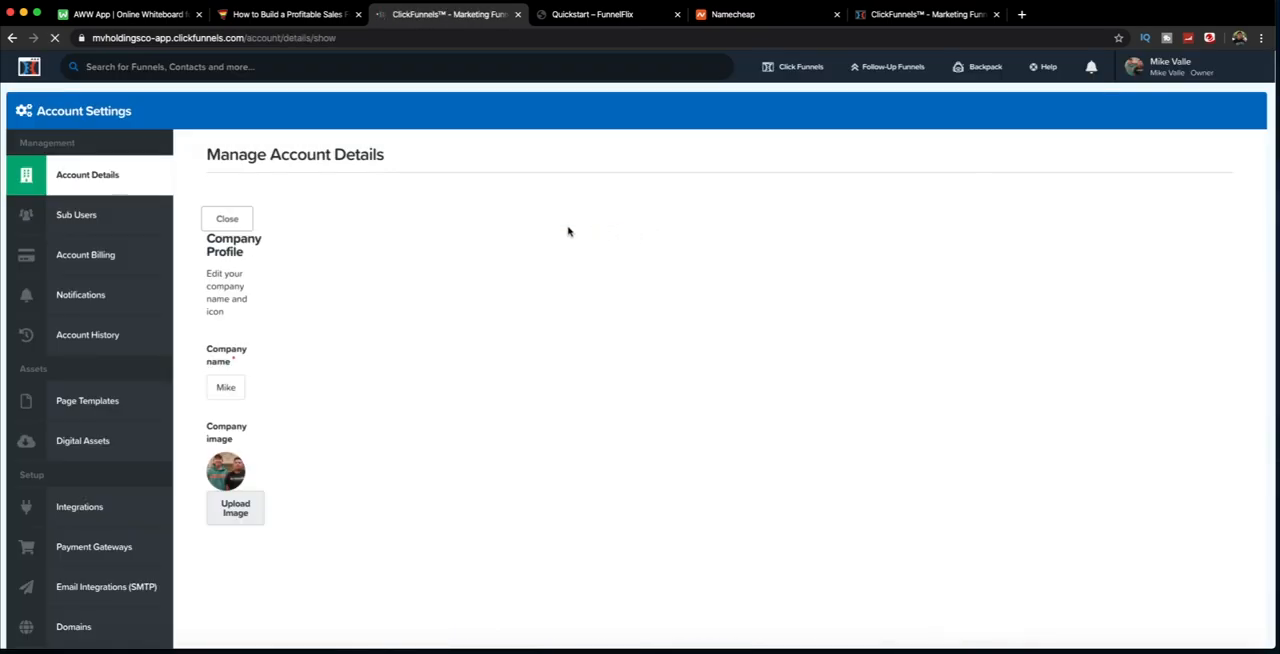
Step: Examine the Account Settings sections, including account details, sub users, billing, integrations, payment gateways, email integrations and domains
{"action": "scroll", "coordinate": [112, 225], "scroll_direction": "down", "scroll_amount": 3}
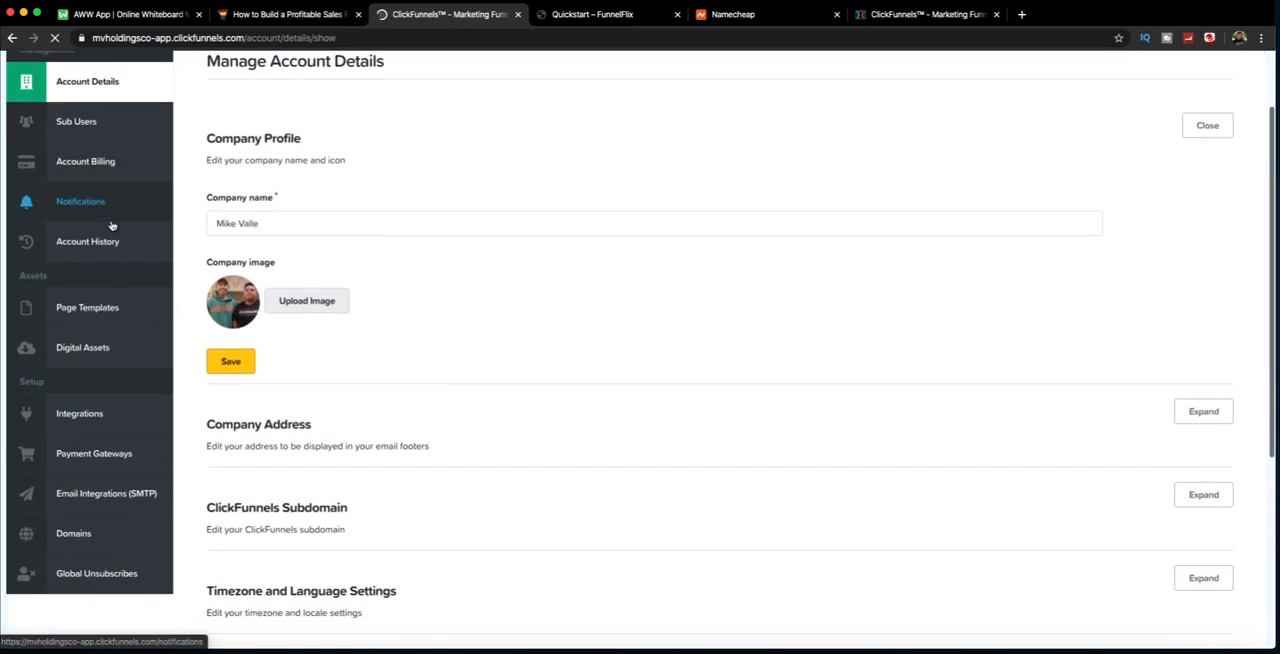
{"action": "scroll", "coordinate": [112, 225], "scroll_direction": "up", "scroll_amount": 3}
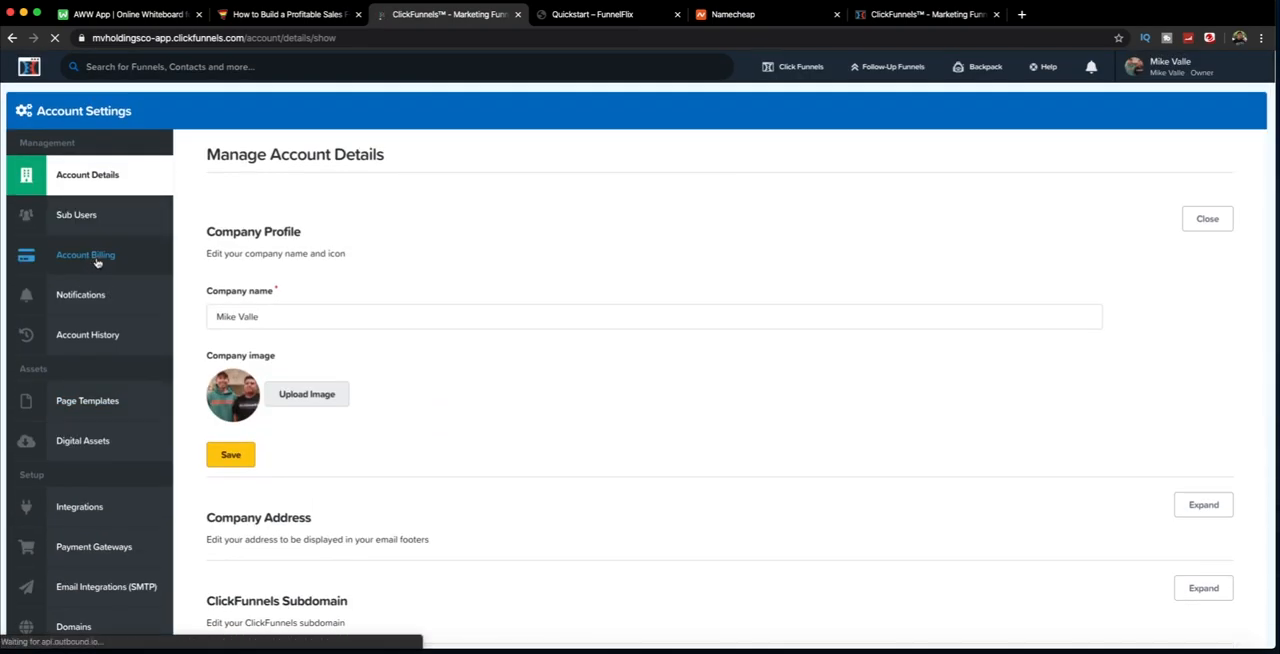
{"action": "left_click", "coordinate": [102, 218]}
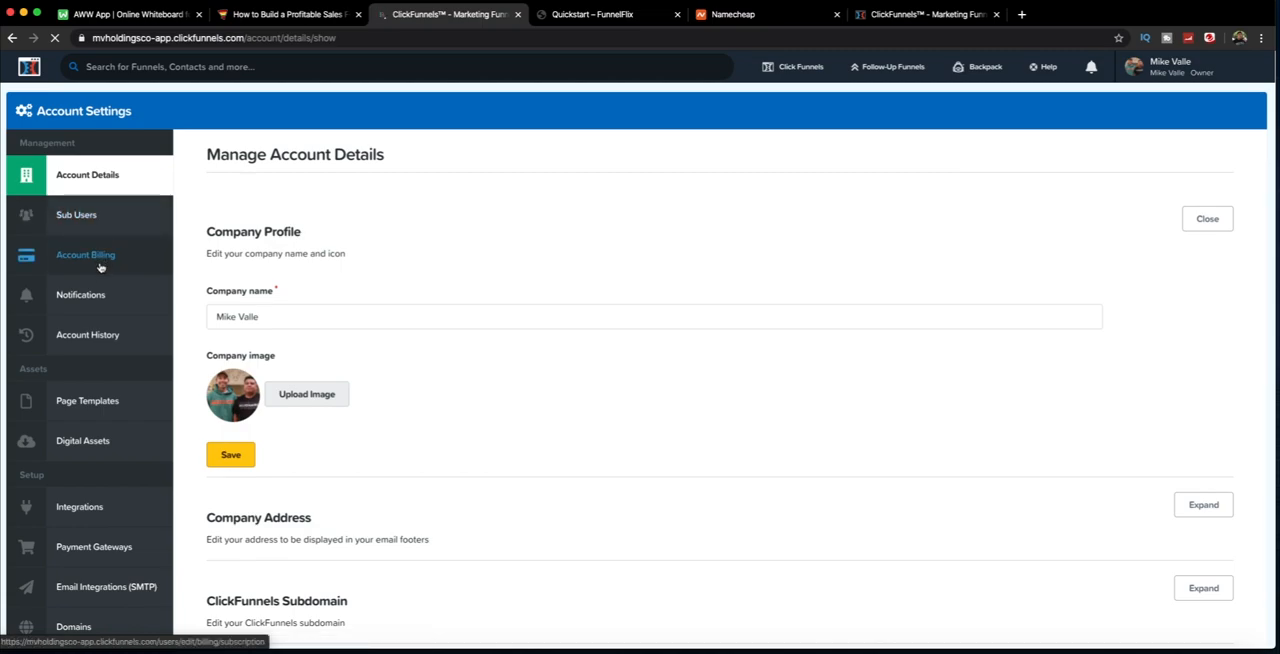
{"action": "scroll", "coordinate": [108, 258], "scroll_direction": "down", "scroll_amount": 1}
{"action": "scroll", "coordinate": [108, 258], "scroll_direction": "down", "scroll_amount": 1}
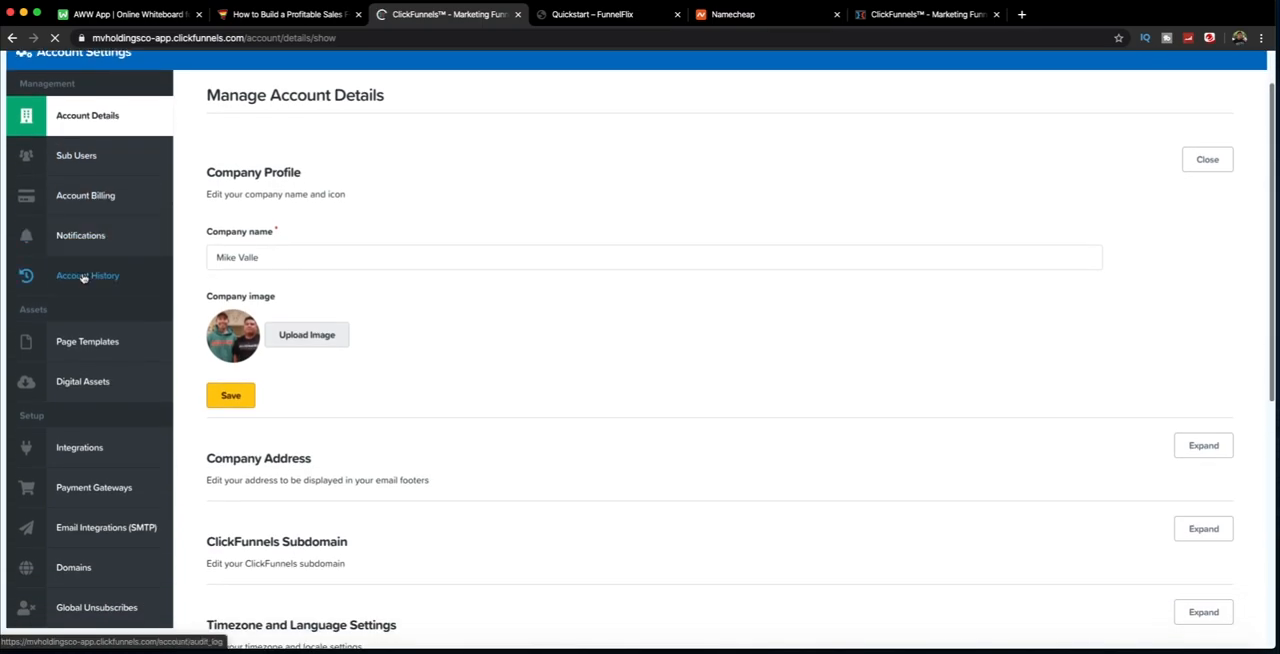
{"action": "scroll", "coordinate": [100, 277], "scroll_direction": "down", "scroll_amount": 2}
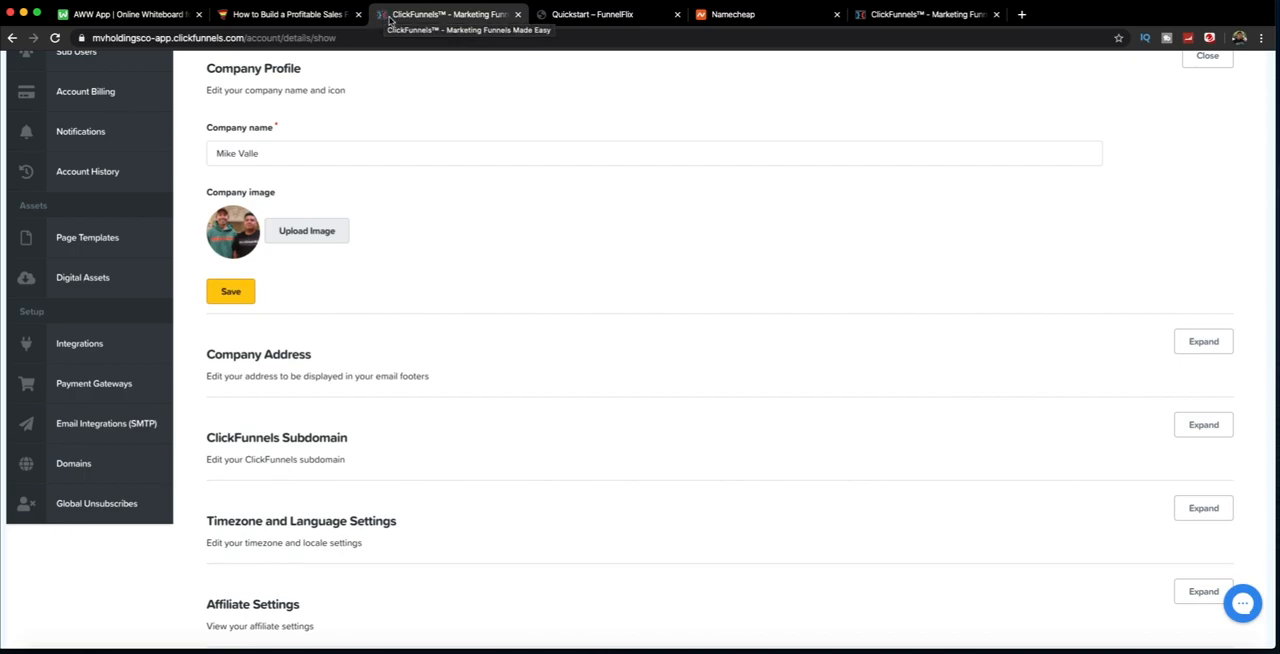
{"action": "scroll", "coordinate": [75, 310], "scroll_direction": "down", "scroll_amount": 1}
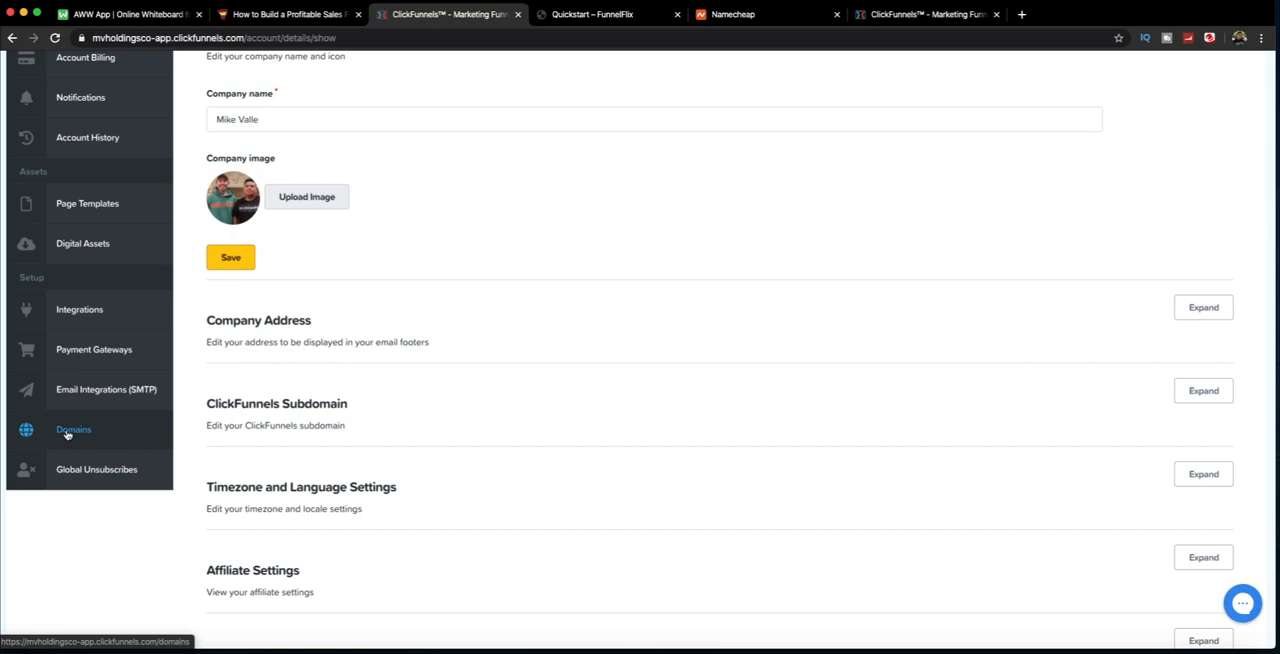
{"action": "scroll", "coordinate": [113, 425], "scroll_direction": "up", "scroll_amount": 3}
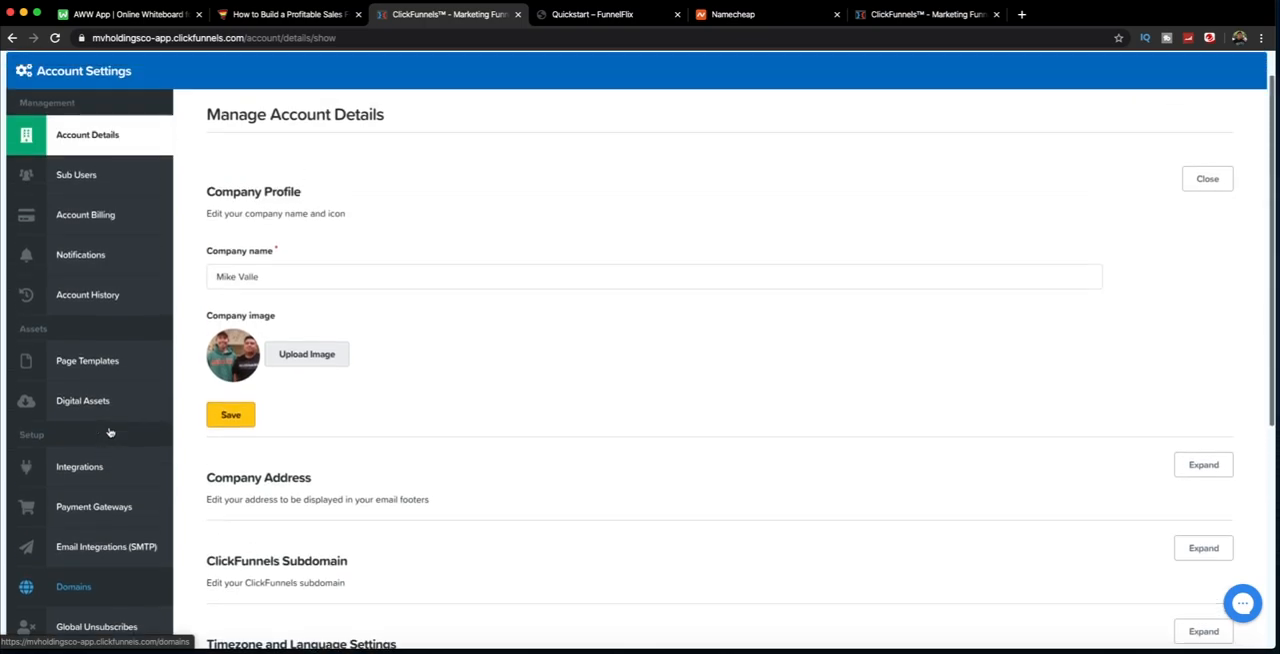
{"action": "scroll", "coordinate": [110, 431], "scroll_direction": "up", "scroll_amount": 1}
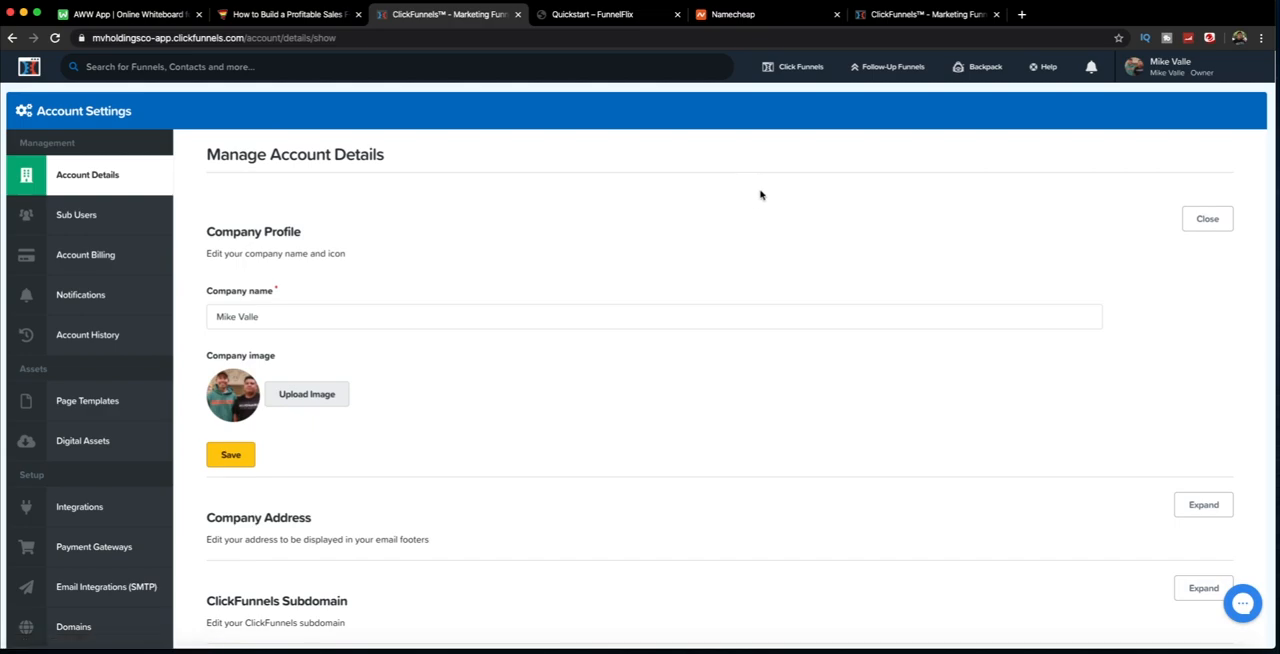
Step: Start building a new funnel and look over the first funnel types offered
{"action": "mouse_move", "coordinate": [800, 66]}
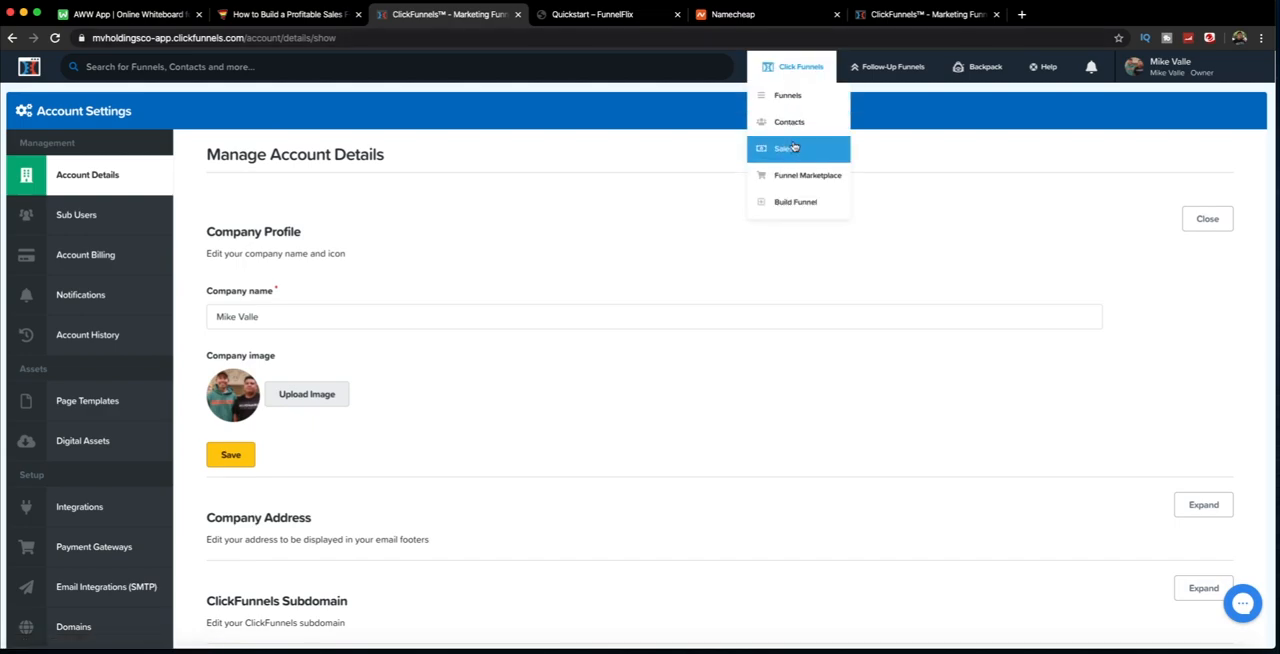
{"action": "left_click", "coordinate": [782, 203]}
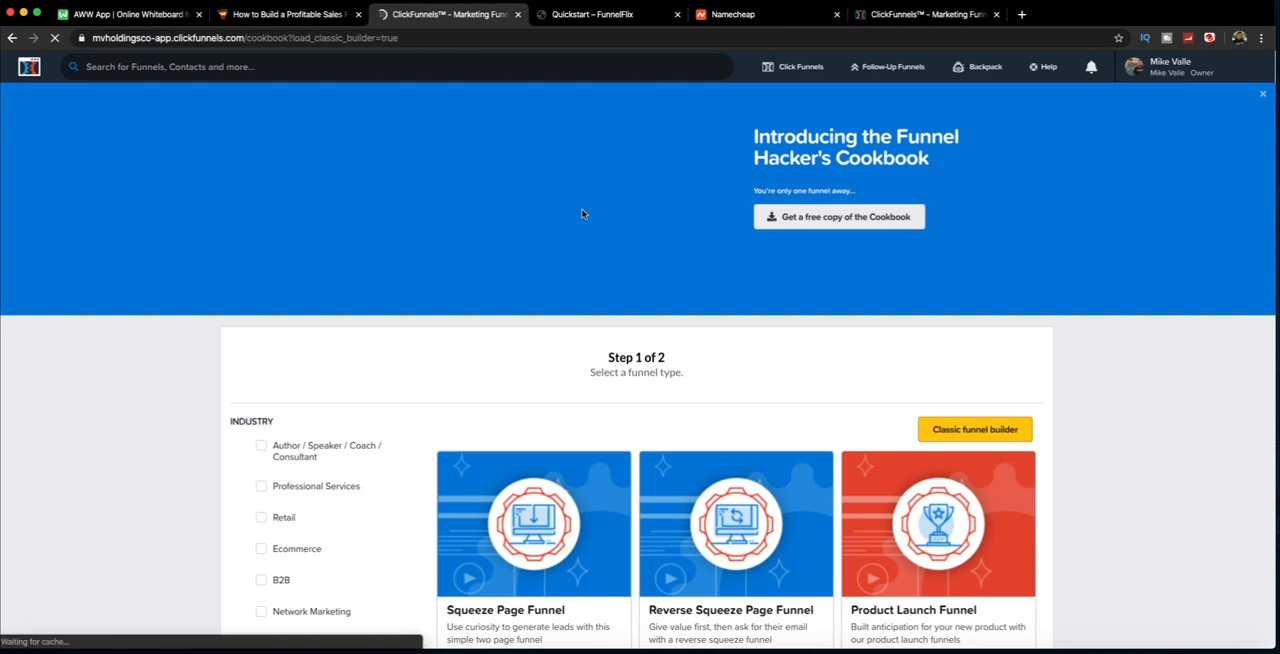
{"action": "scroll", "coordinate": [582, 213], "scroll_direction": "down", "scroll_amount": 3}
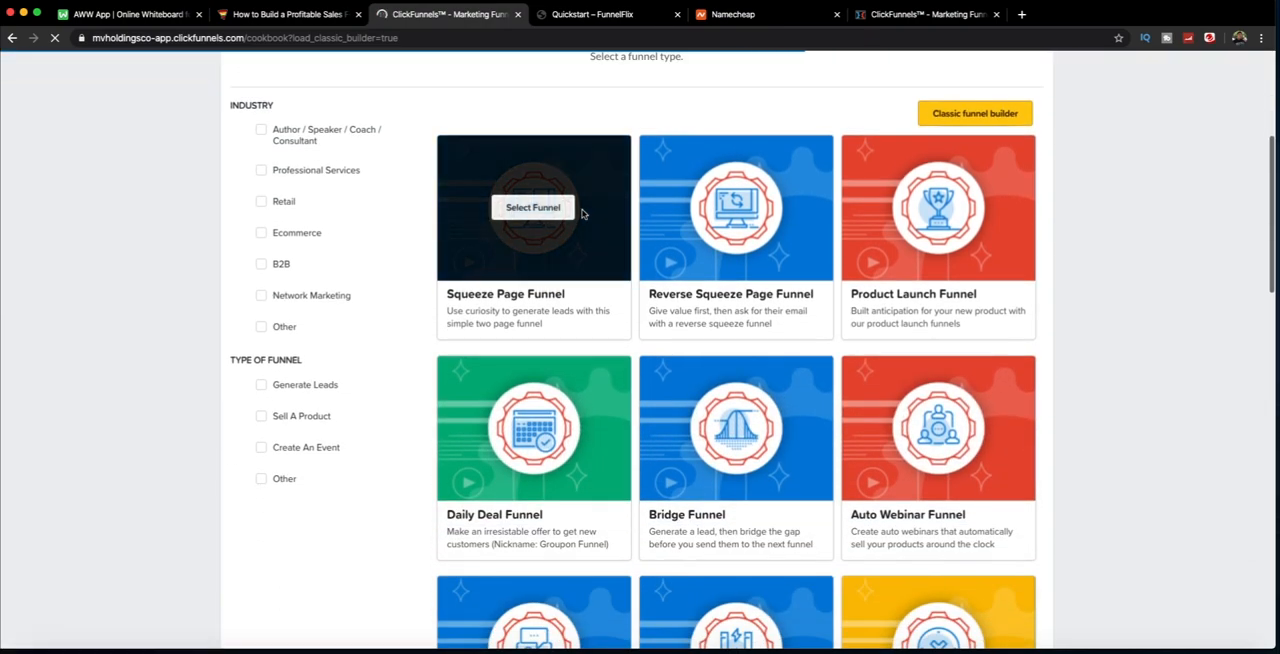
{"action": "scroll", "coordinate": [583, 213], "scroll_direction": "down", "scroll_amount": 3}
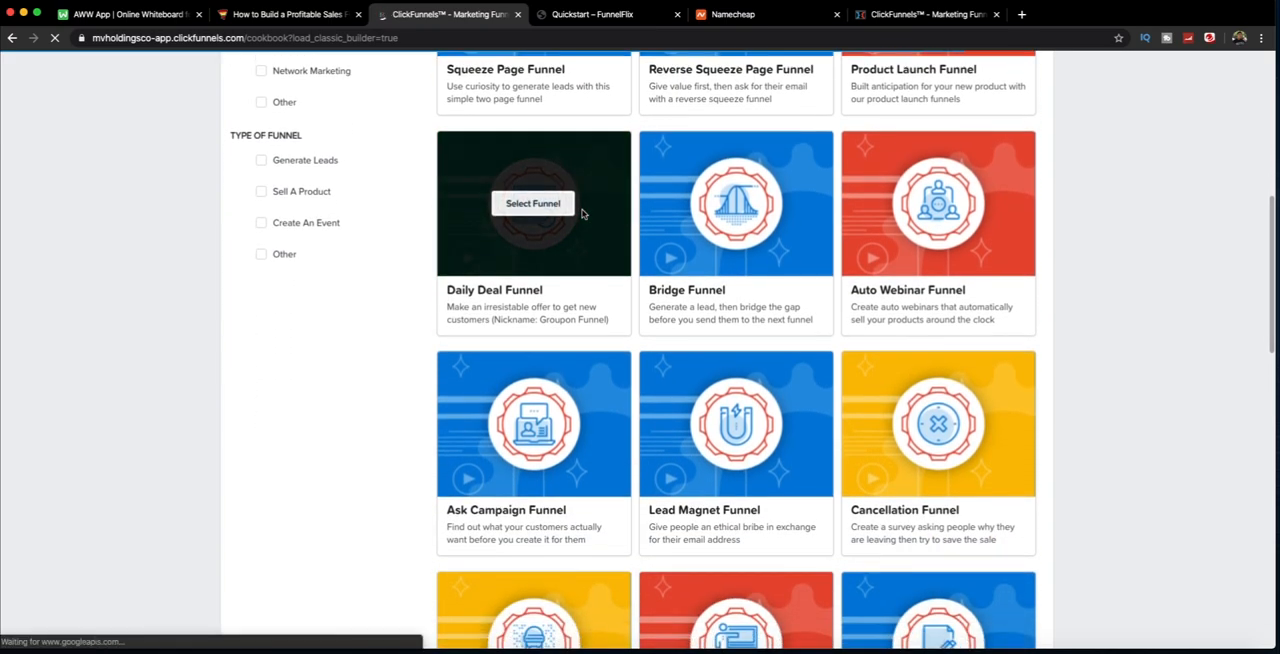
{"action": "scroll", "coordinate": [585, 218], "scroll_direction": "down", "scroll_amount": 3}
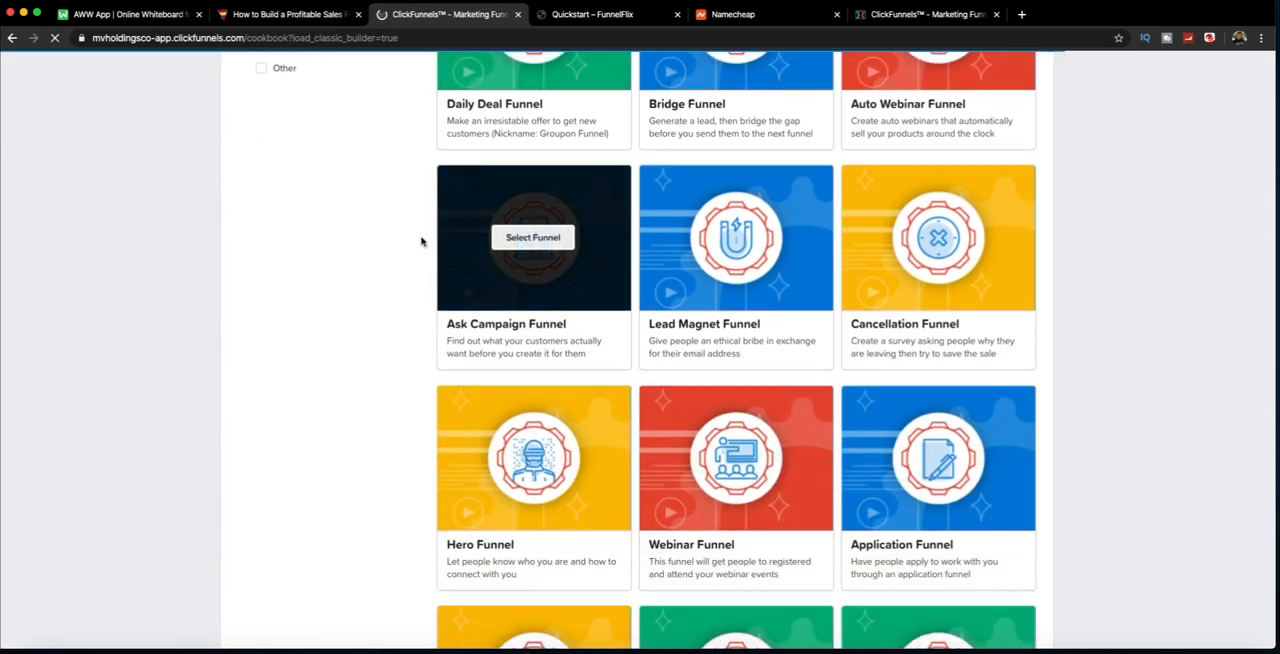
{"action": "left_click", "coordinate": [533, 237]}
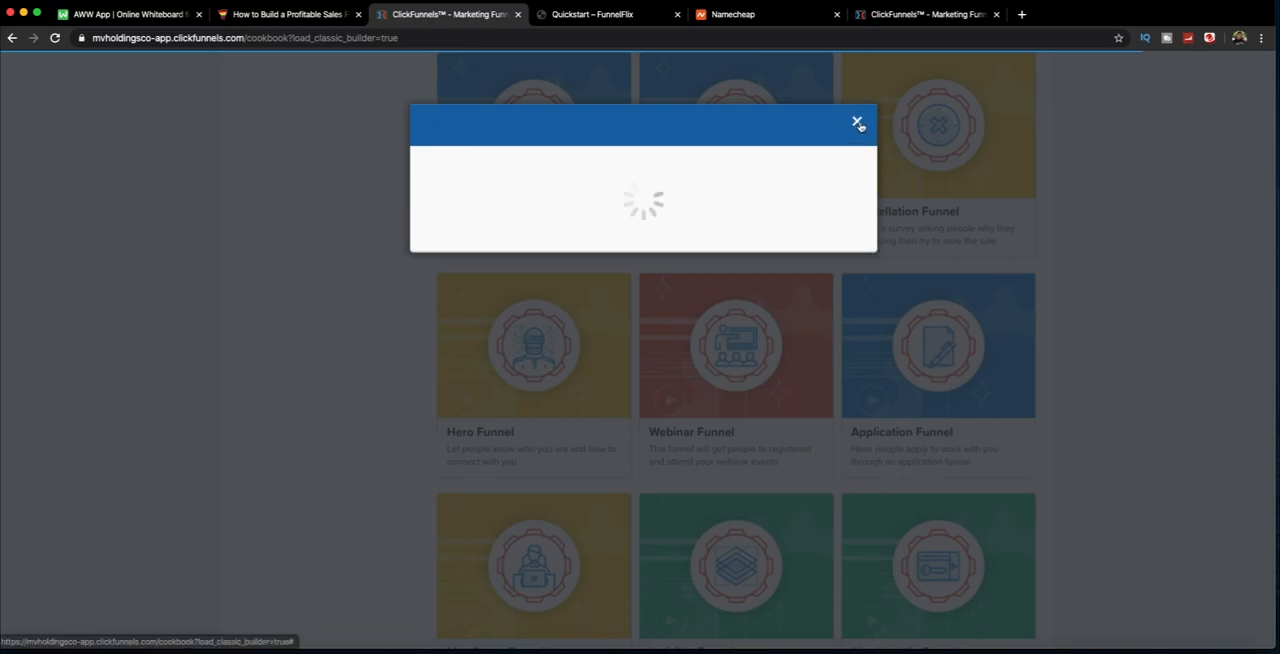
{"action": "left_click", "coordinate": [955, 120]}
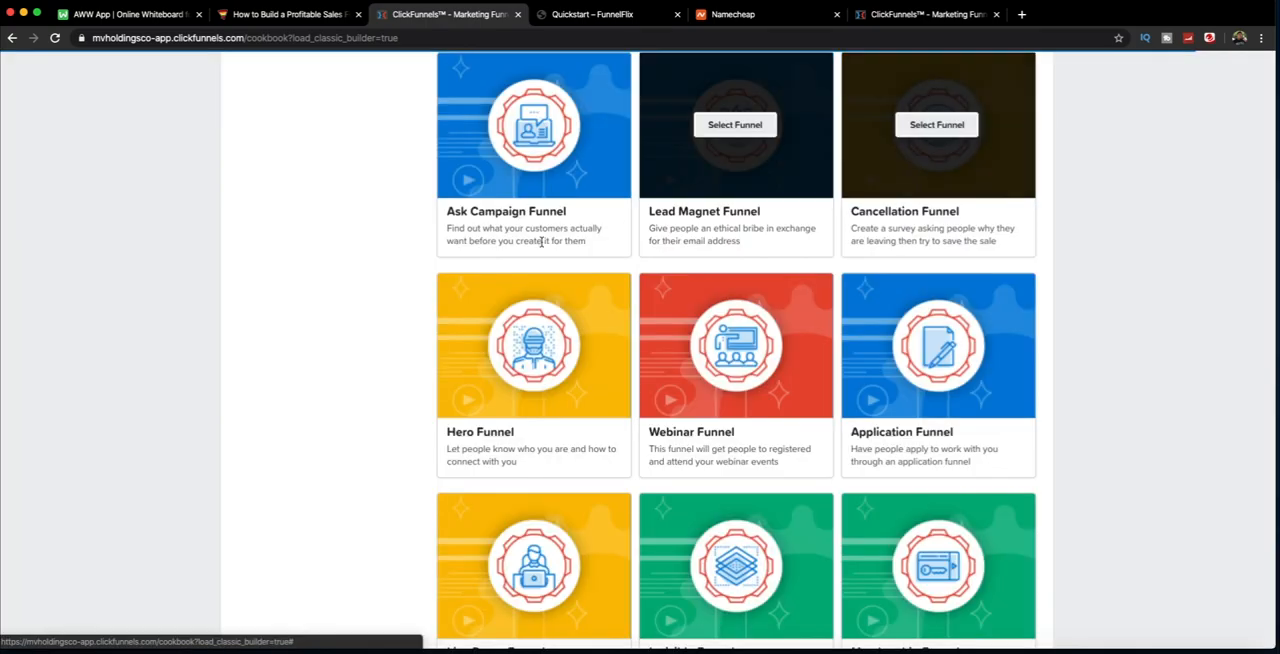
Step: Read the descriptions of the Product Launch, Bridge and Lead Magnet funnel types
{"action": "scroll", "coordinate": [385, 245], "scroll_direction": "up", "scroll_amount": 5}
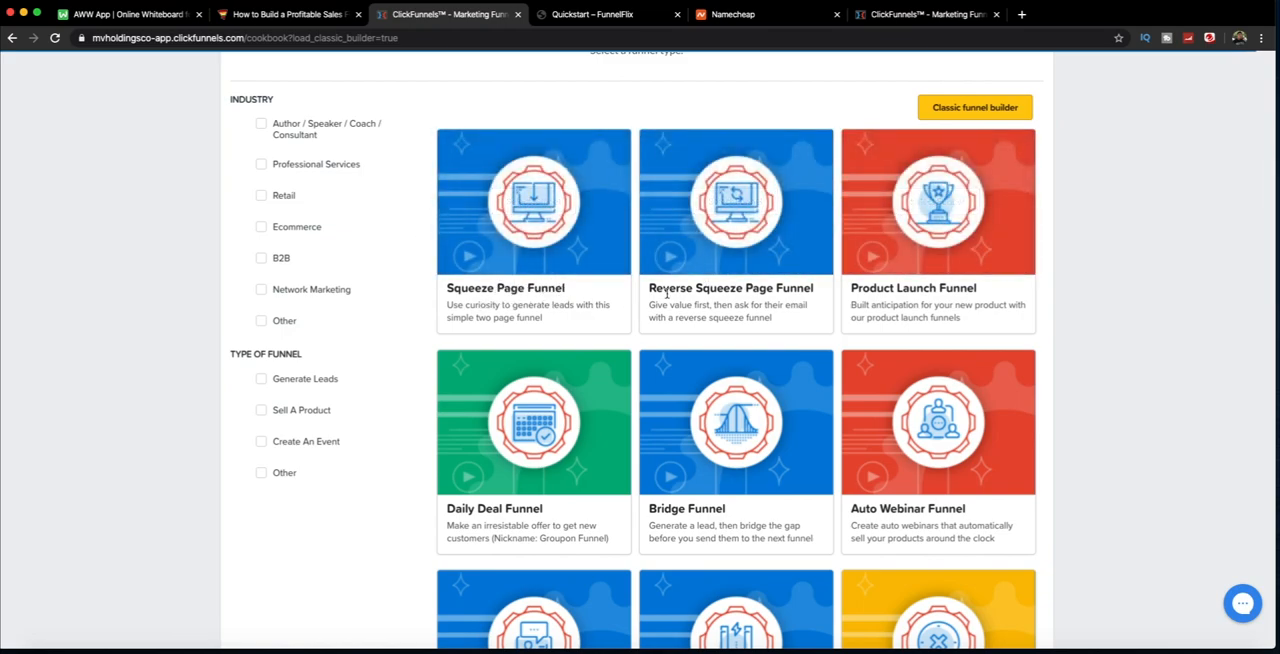
{"action": "scroll", "coordinate": [800, 260], "scroll_direction": "down", "scroll_amount": 1}
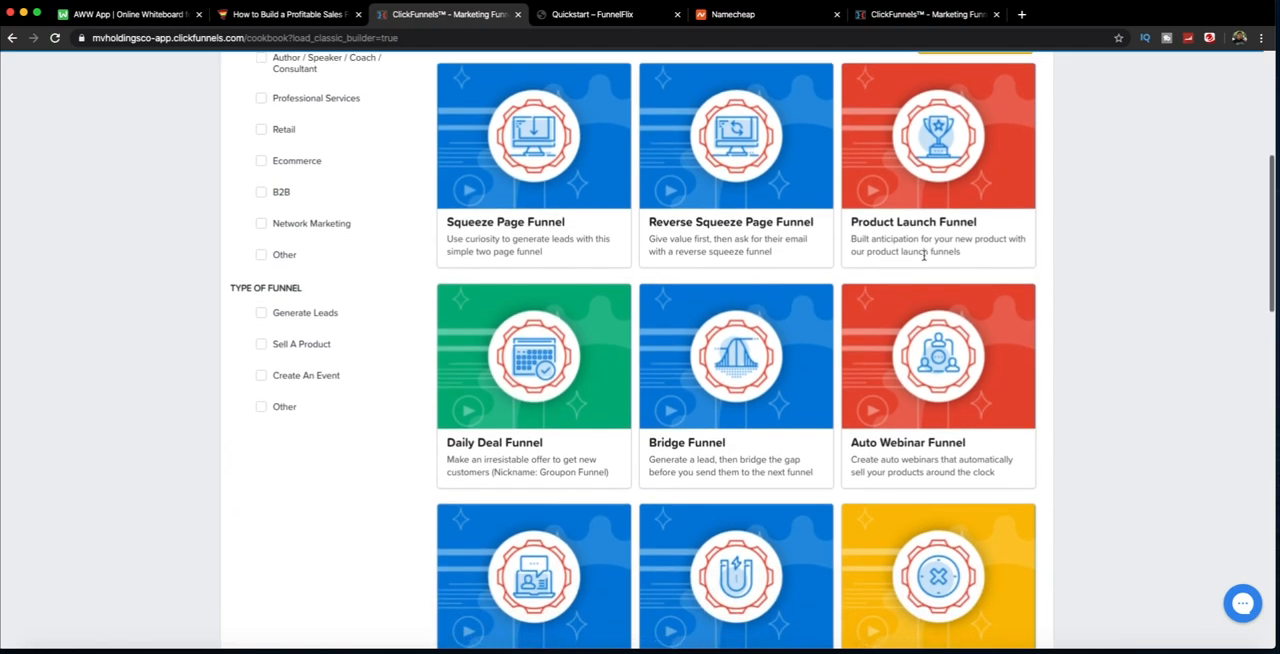
{"action": "left_click_drag", "start_coordinate": [851, 216], "coordinate": [923, 239]}
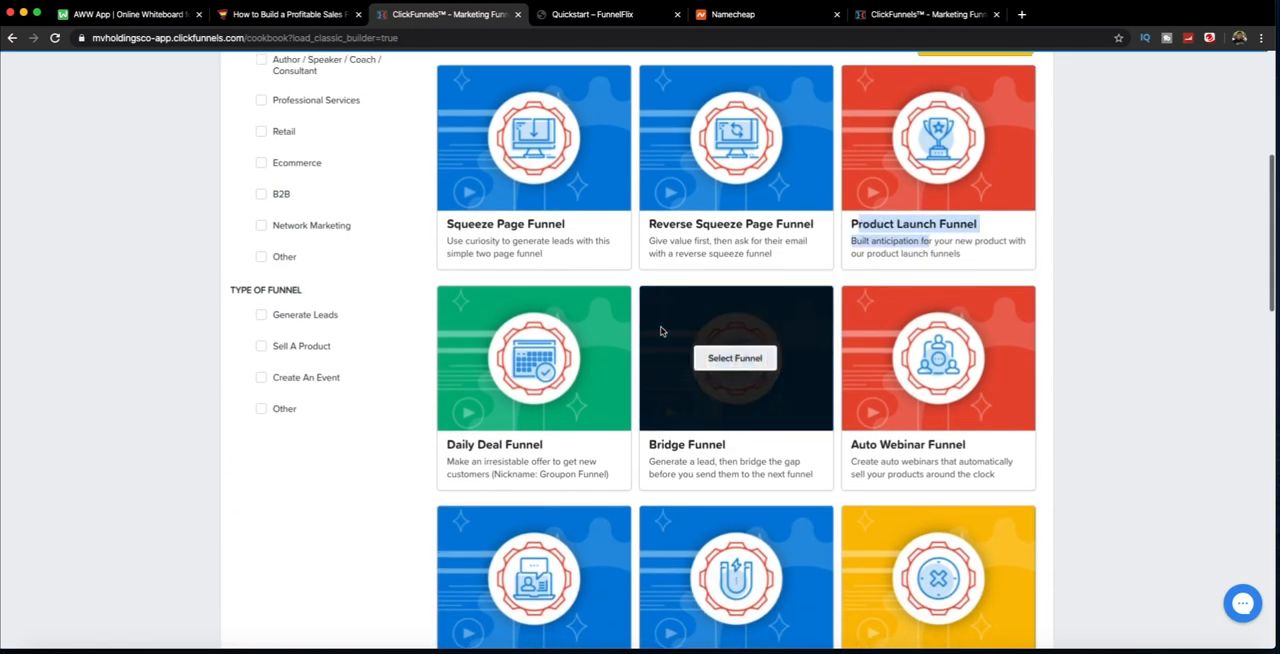
{"action": "scroll", "coordinate": [560, 370], "scroll_direction": "down", "scroll_amount": 2}
{"action": "left_click", "coordinate": [655, 327]}
{"action": "left_click_drag", "start_coordinate": [655, 327], "coordinate": [757, 353]}
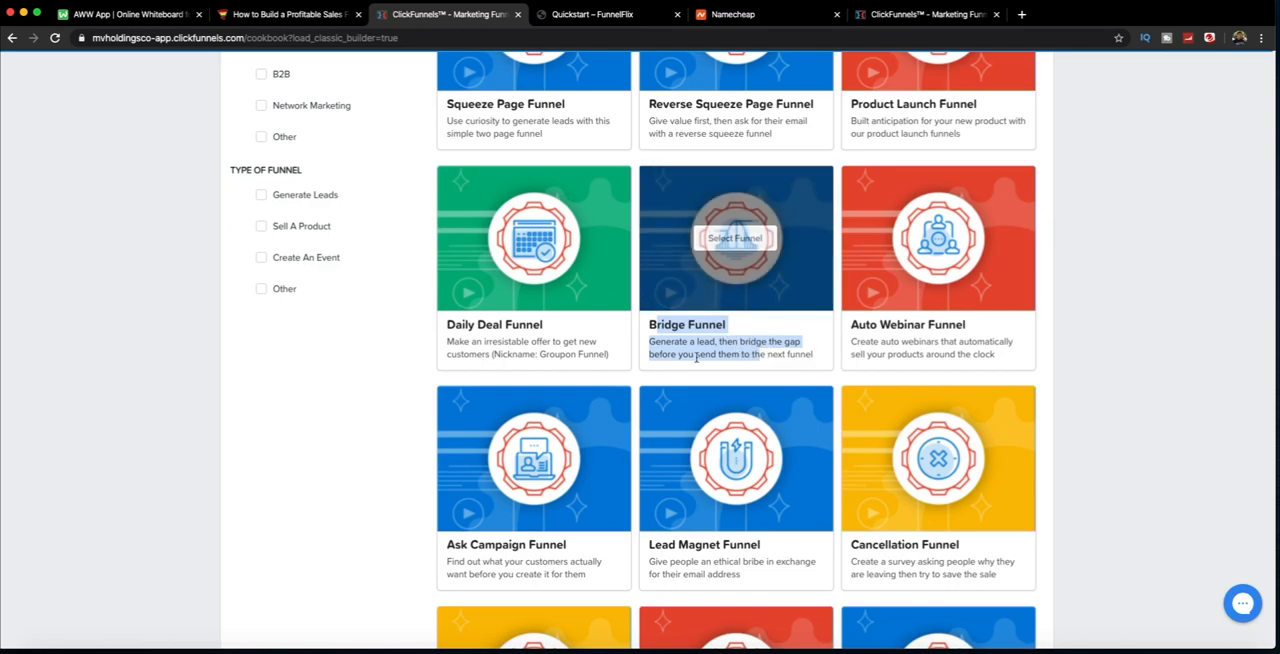
{"action": "scroll", "coordinate": [490, 341], "scroll_direction": "down", "scroll_amount": 4}
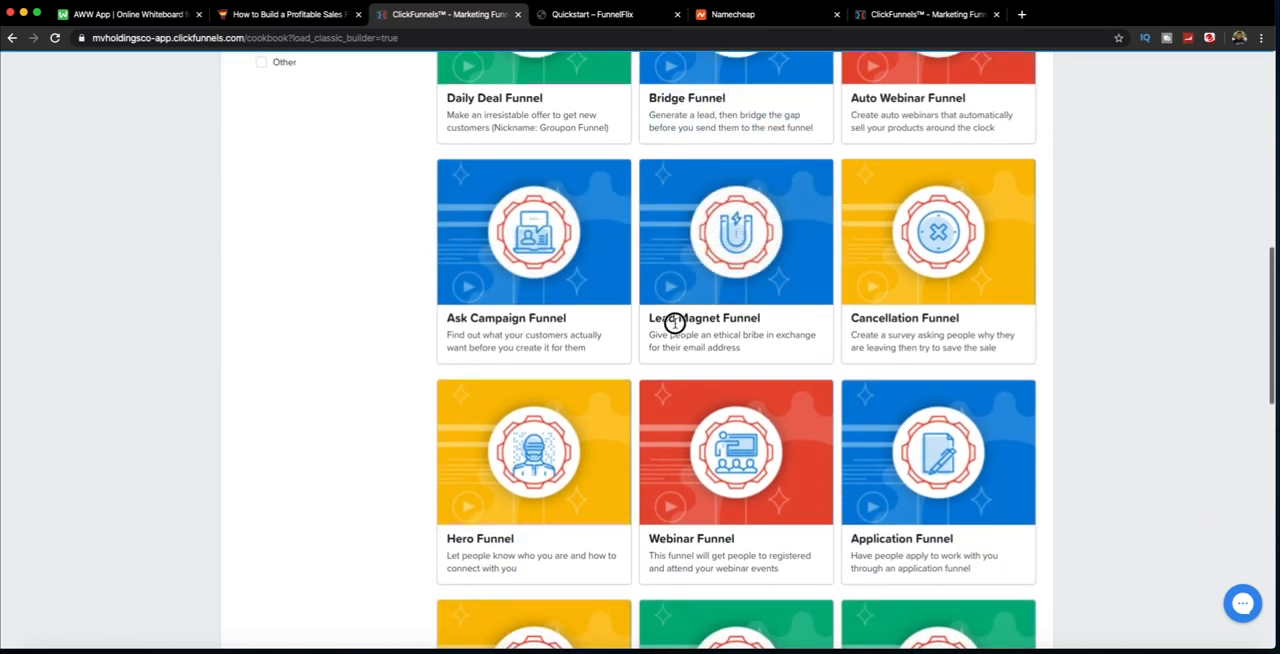
{"action": "left_click_drag", "start_coordinate": [746, 346], "coordinate": [666, 327]}
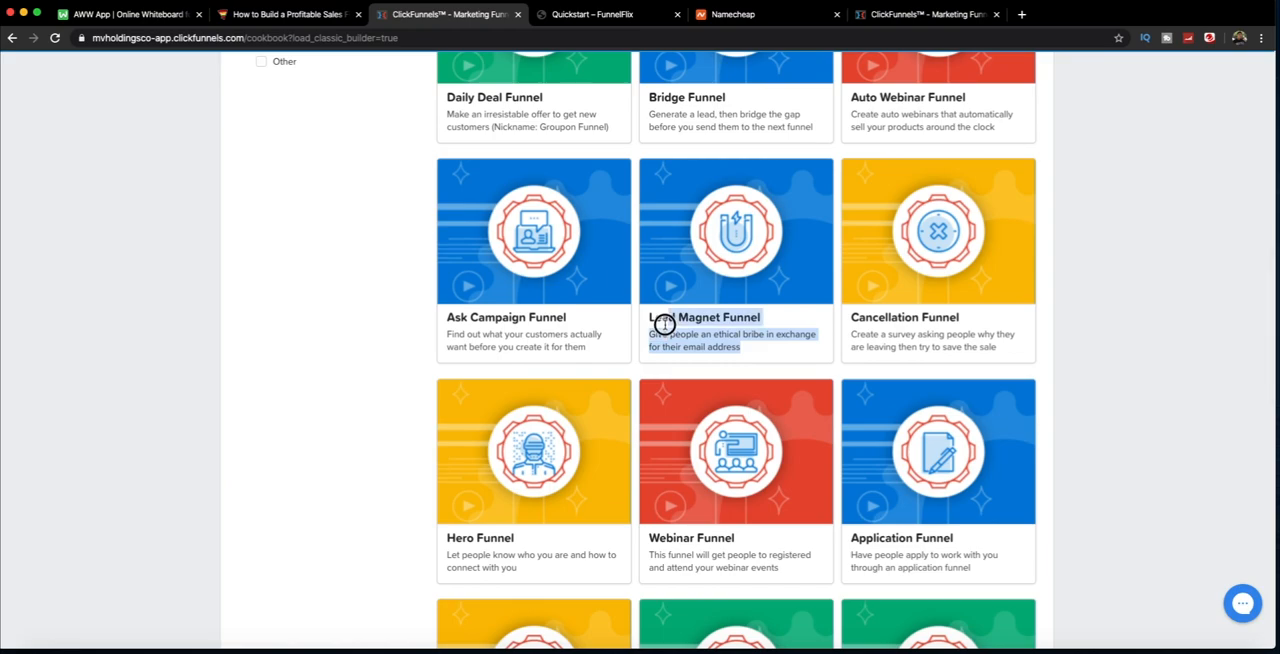
Step: Browse the remaining funnel types, such as Live Demo, Invisible, Membership, Homepage and Summit, and return to the start of the list
{"action": "scroll", "coordinate": [665, 325], "scroll_direction": "down", "scroll_amount": 8}
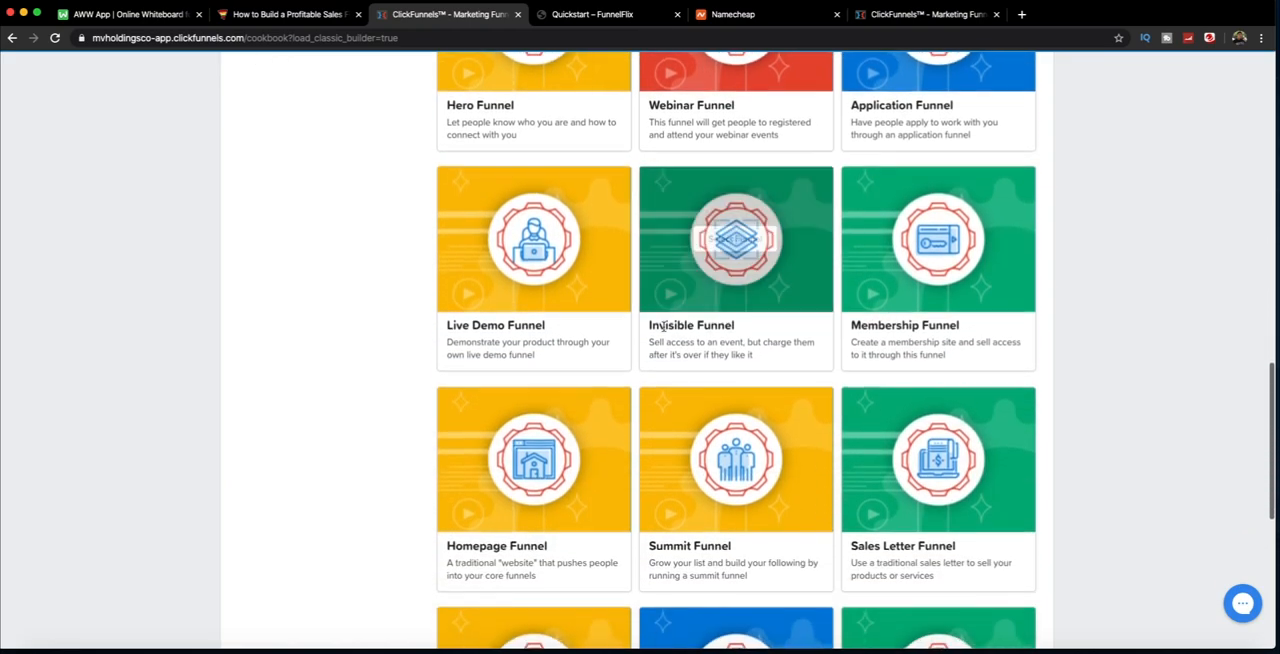
{"action": "scroll", "coordinate": [668, 325], "scroll_direction": "down", "scroll_amount": 1}
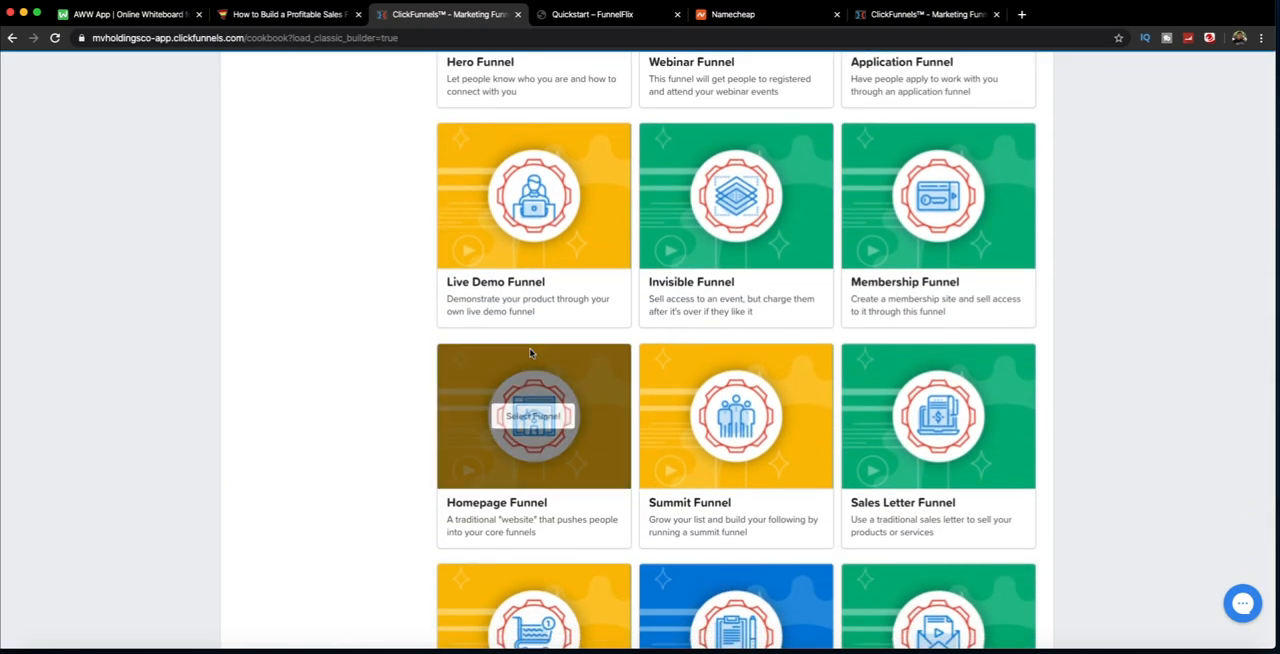
{"action": "scroll", "coordinate": [530, 352], "scroll_direction": "down", "scroll_amount": 7}
{"action": "scroll", "coordinate": [530, 348], "scroll_direction": "down", "scroll_amount": 1}
{"action": "scroll", "coordinate": [531, 352], "scroll_direction": "up", "scroll_amount": 10}
{"action": "scroll", "coordinate": [531, 355], "scroll_direction": "up", "scroll_amount": 10}
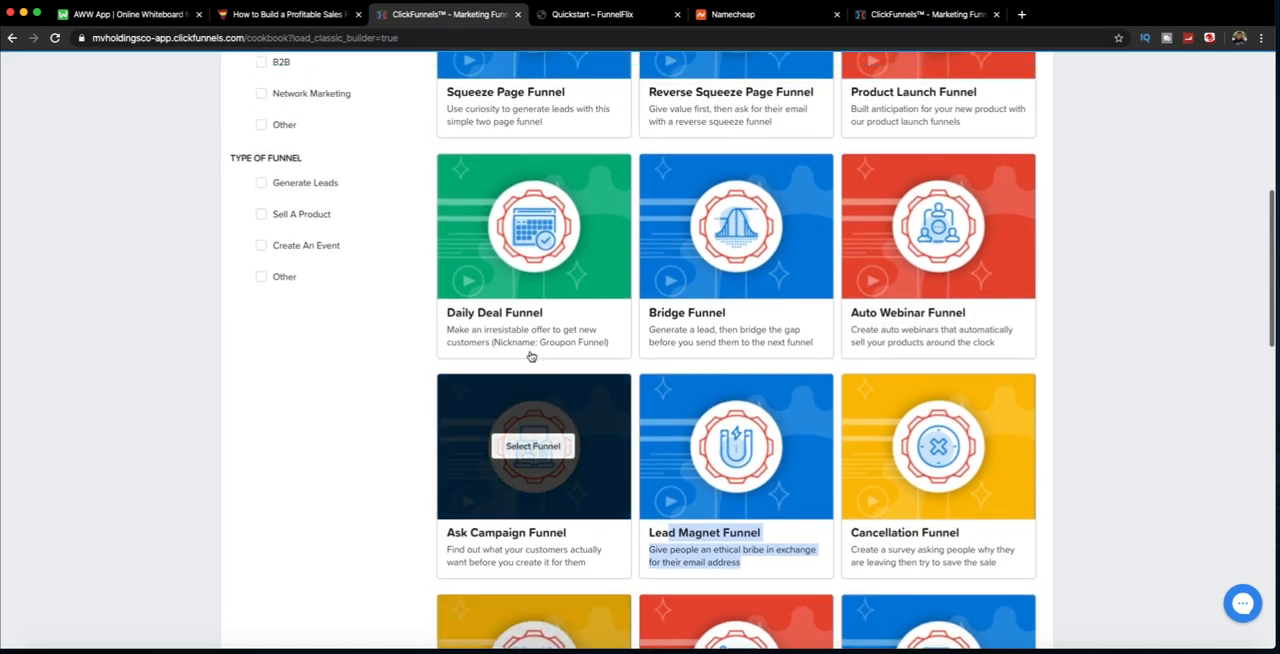
{"action": "scroll", "coordinate": [531, 355], "scroll_direction": "up", "scroll_amount": 6}
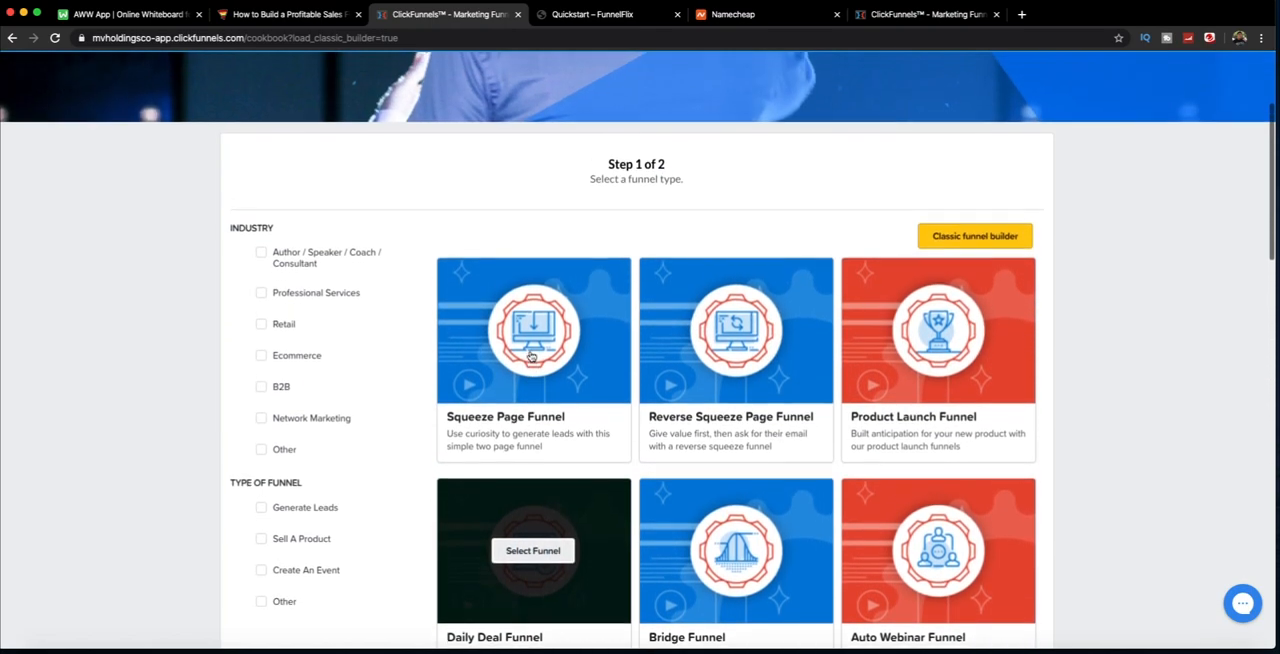
Step: Select the Lead Magnet Funnel as the funnel type
{"action": "scroll", "coordinate": [531, 355], "scroll_direction": "down", "scroll_amount": 8}
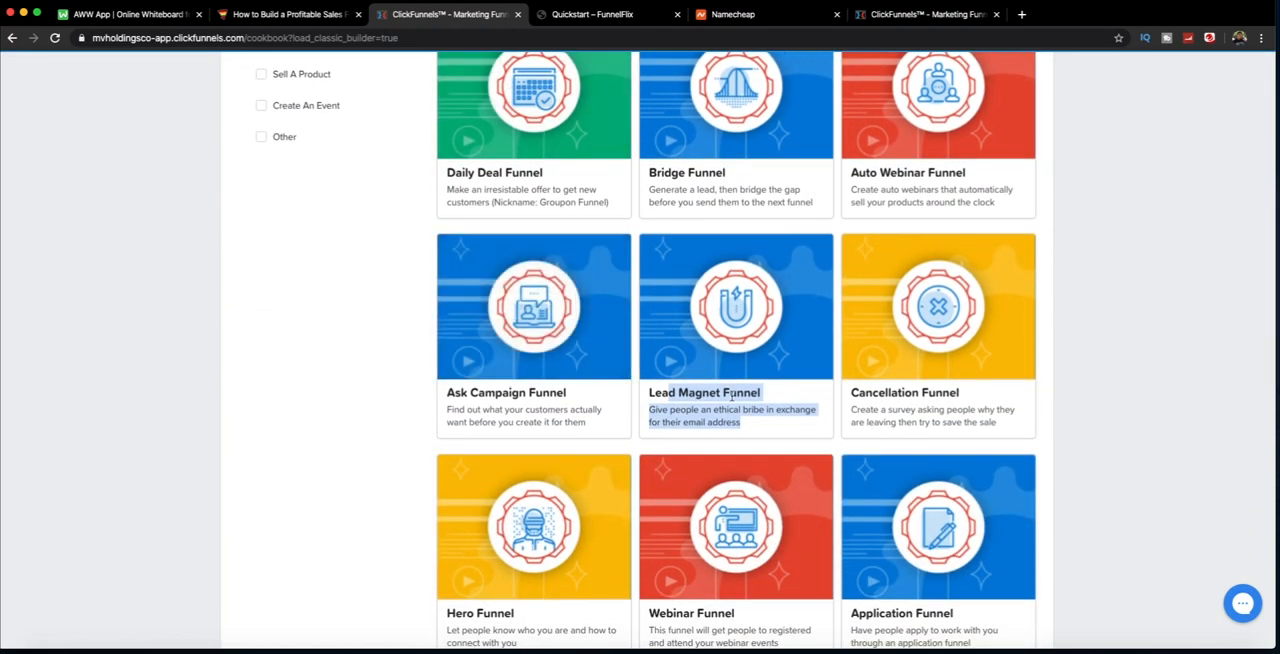
{"action": "left_click", "coordinate": [729, 400]}
{"action": "left_click_drag", "start_coordinate": [670, 392], "coordinate": [768, 391]}
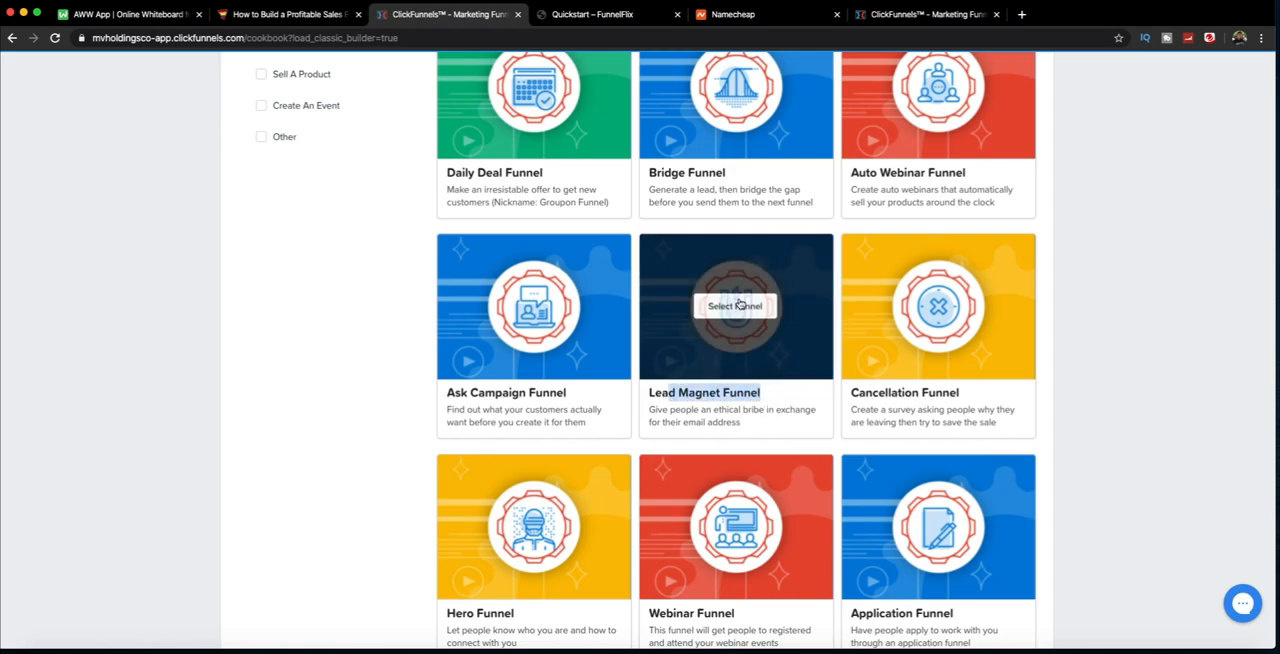
{"action": "left_click", "coordinate": [741, 308]}
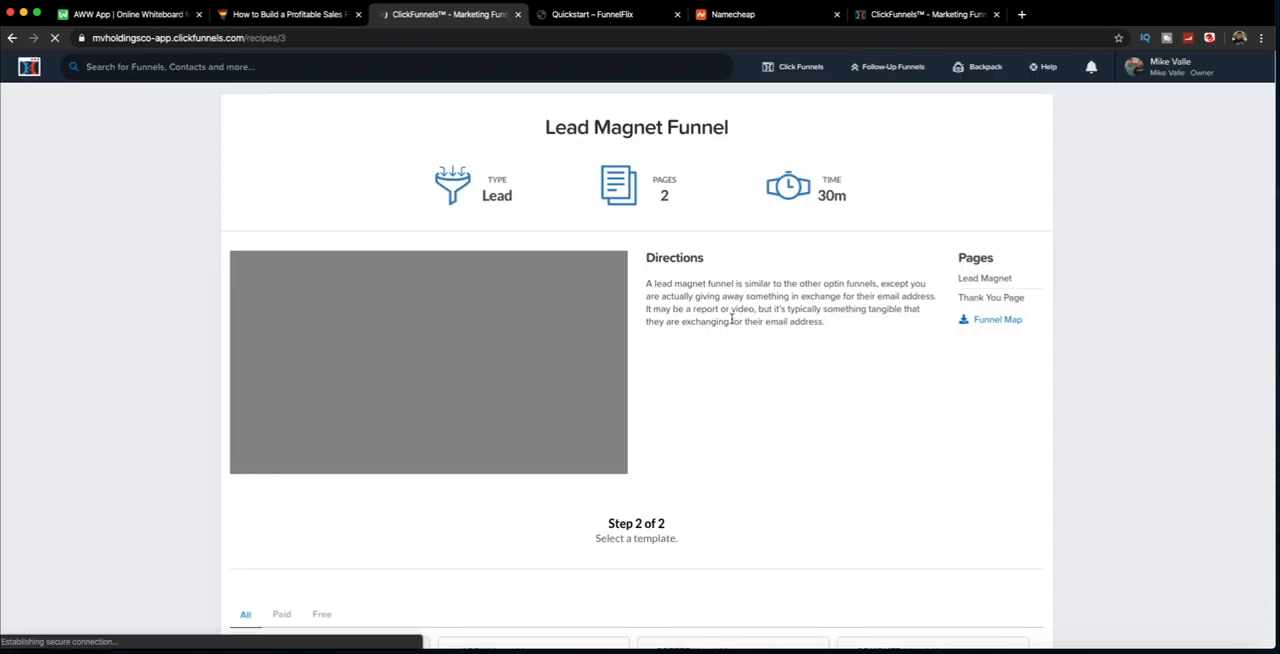
Step: Review the Lead Magnet Funnel's page count, build time and directions, and look through its free and premium templates
{"action": "left_click_drag", "start_coordinate": [662, 192], "coordinate": [686, 198]}
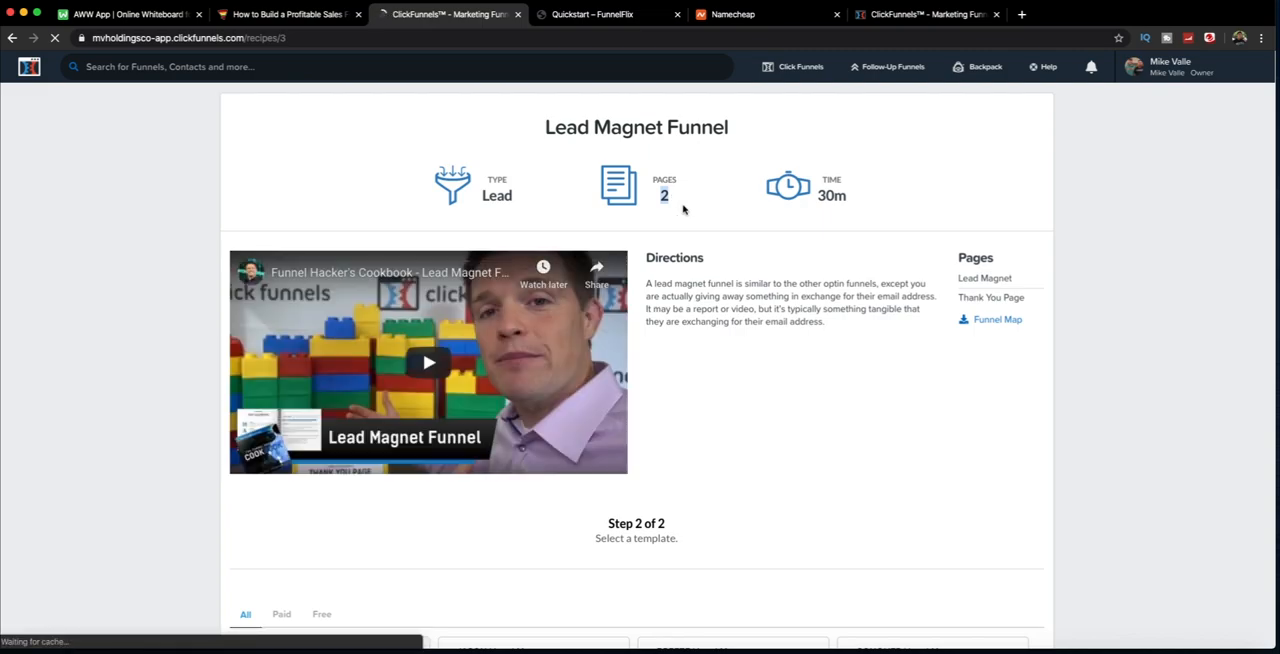
{"action": "scroll", "coordinate": [651, 312], "scroll_direction": "down", "scroll_amount": 3}
{"action": "scroll", "coordinate": [651, 312], "scroll_direction": "up", "scroll_amount": 2}
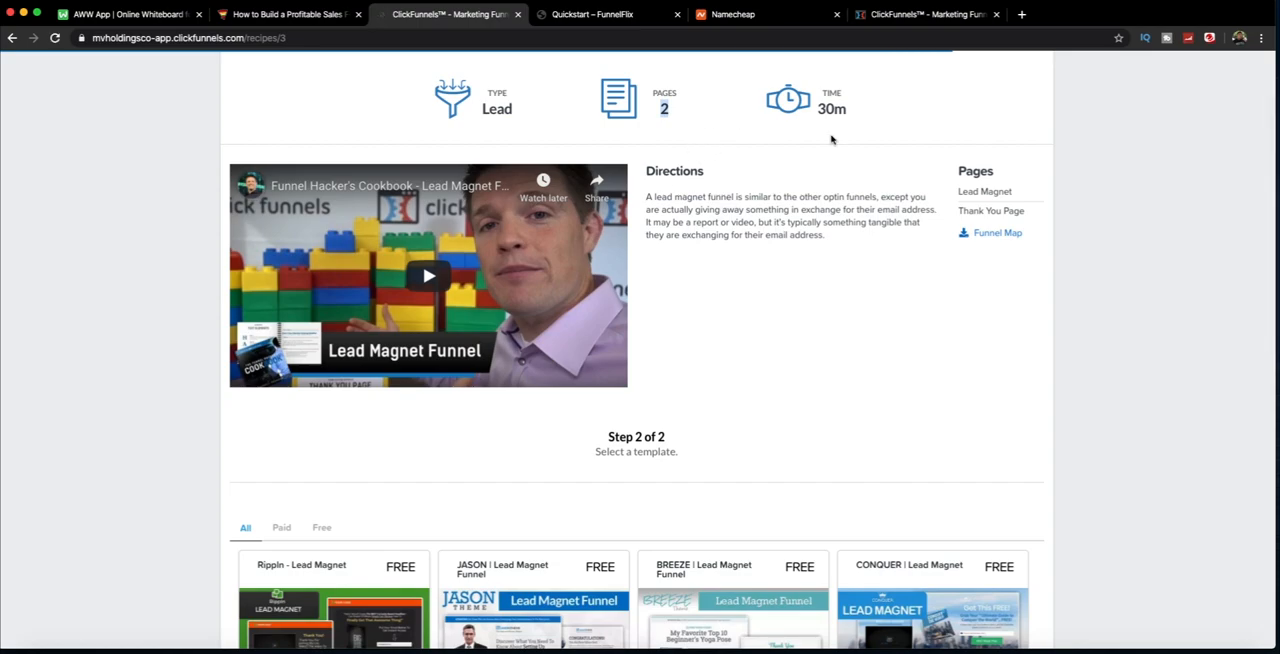
{"action": "scroll", "coordinate": [765, 258], "scroll_direction": "down", "scroll_amount": 3}
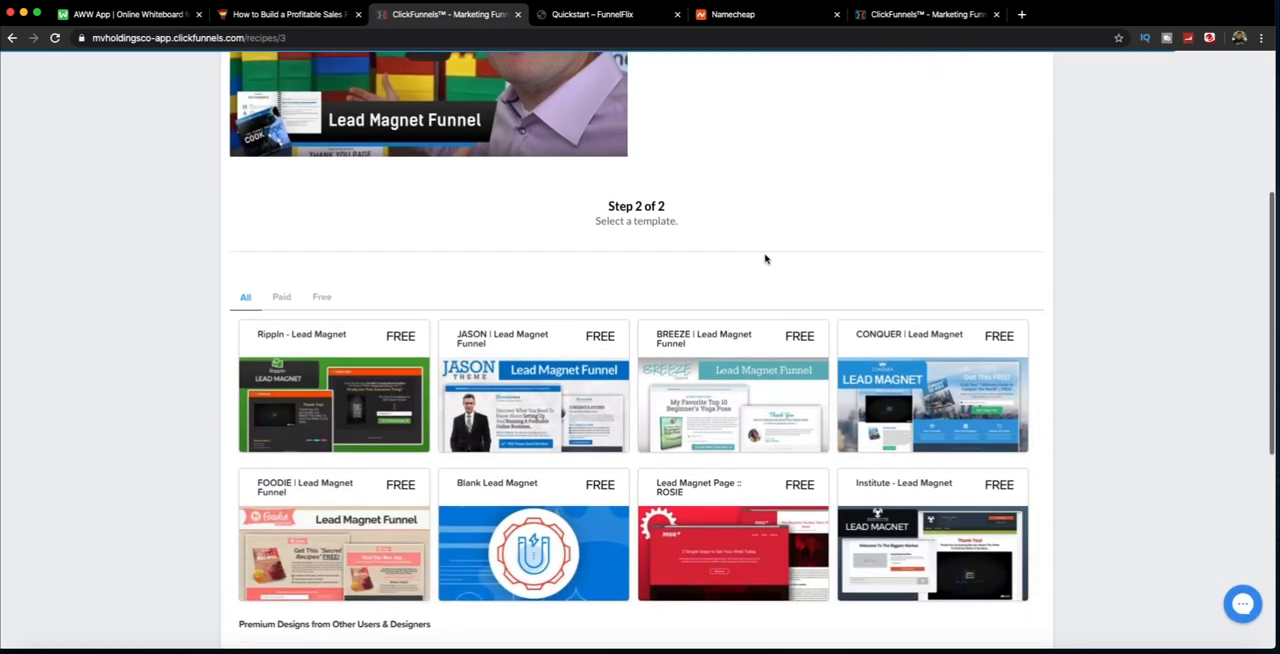
{"action": "scroll", "coordinate": [765, 258], "scroll_direction": "down", "scroll_amount": 3}
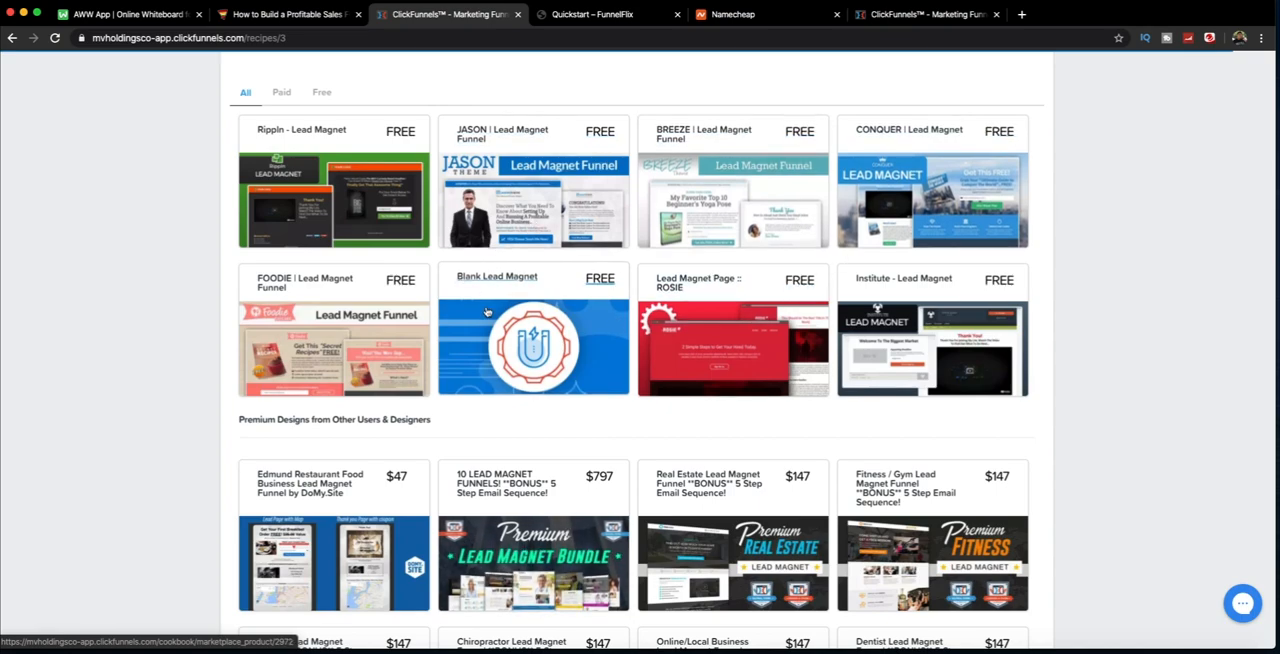
Step: Open the free BREEZE Lead Magnet Funnel template and examine its Lead Page and Thank You Page previews
{"action": "left_click", "coordinate": [711, 149]}
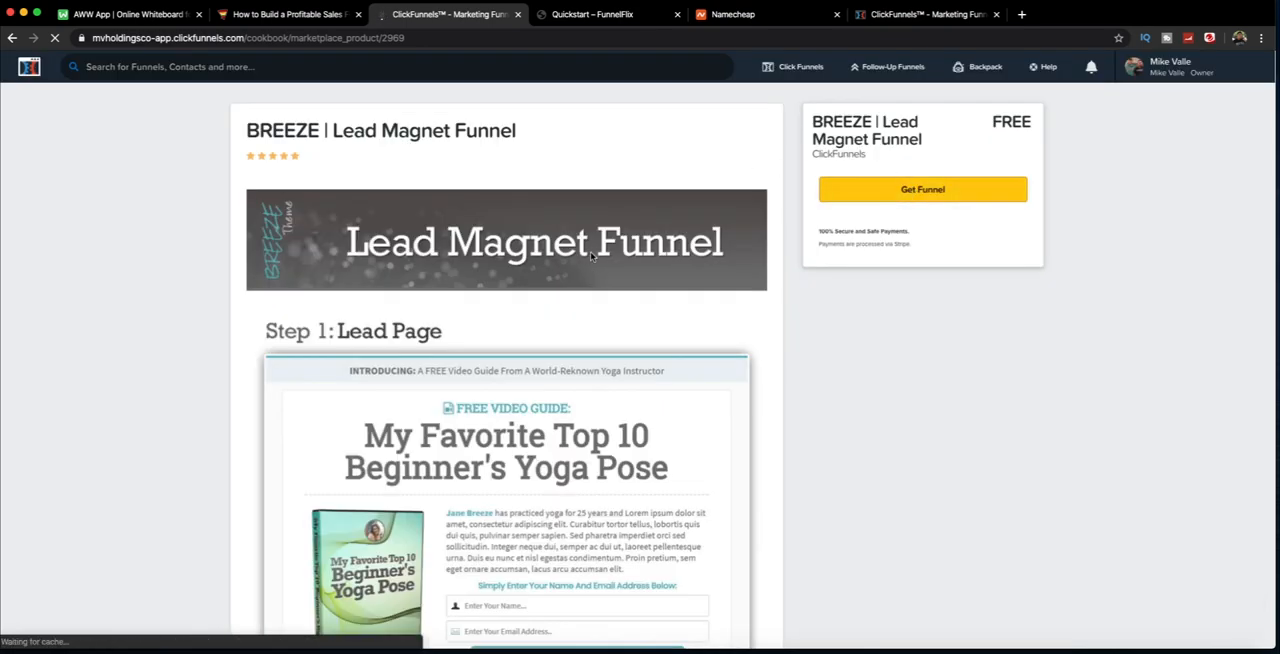
{"action": "scroll", "coordinate": [591, 258], "scroll_direction": "down", "scroll_amount": 3}
{"action": "scroll", "coordinate": [591, 258], "scroll_direction": "down", "scroll_amount": 2}
{"action": "scroll", "coordinate": [591, 258], "scroll_direction": "up", "scroll_amount": 2}
{"action": "scroll", "coordinate": [590, 258], "scroll_direction": "down", "scroll_amount": 5}
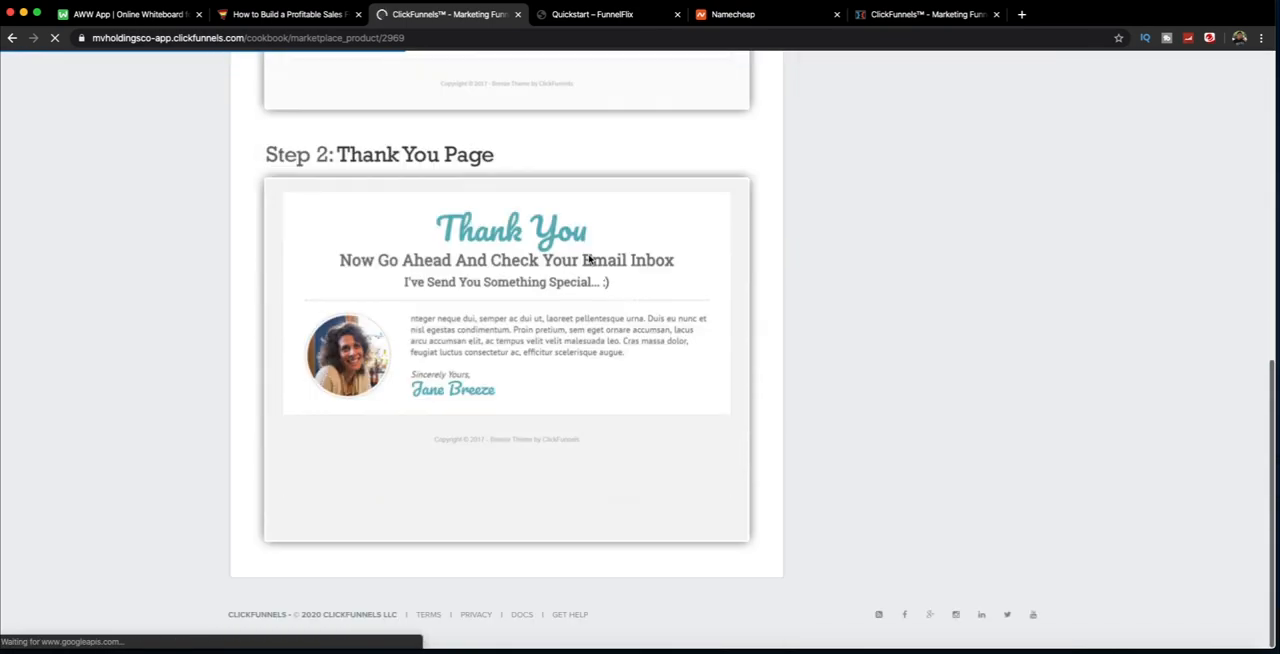
{"action": "scroll", "coordinate": [590, 258], "scroll_direction": "up", "scroll_amount": 10}
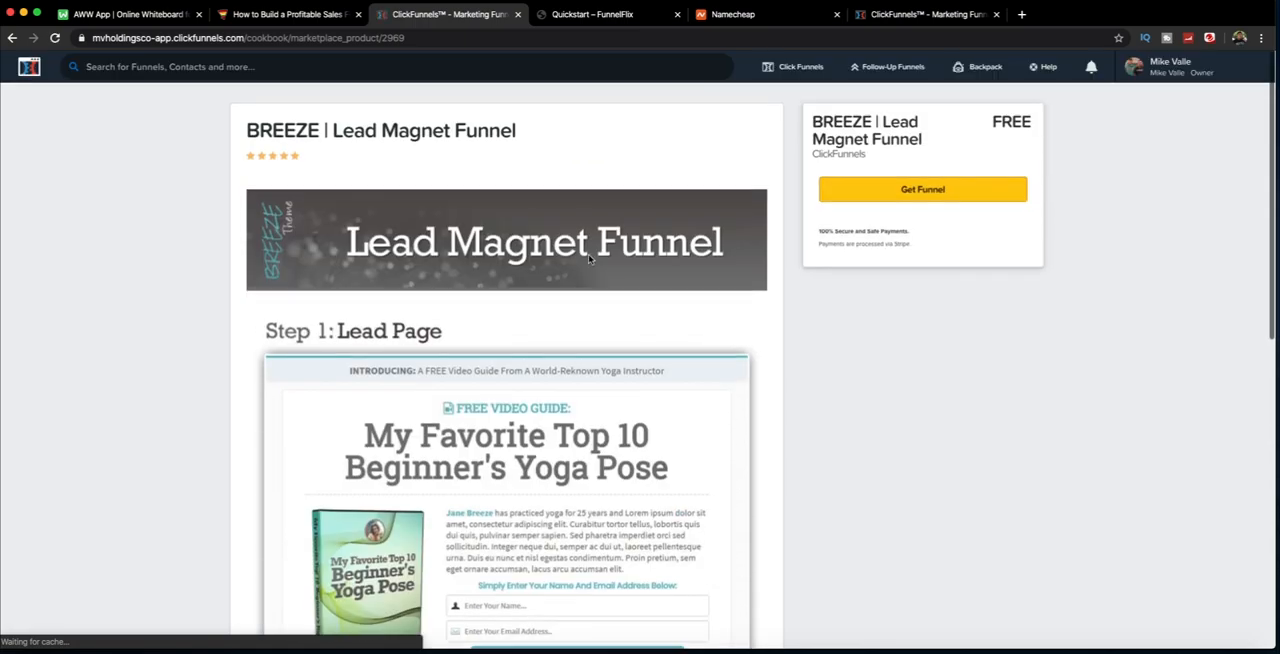
Step: Add the BREEZE Lead Magnet Funnel template to the account and review the new funnel's Page Views and Opt-Ins stats
{"action": "left_click", "coordinate": [933, 195]}
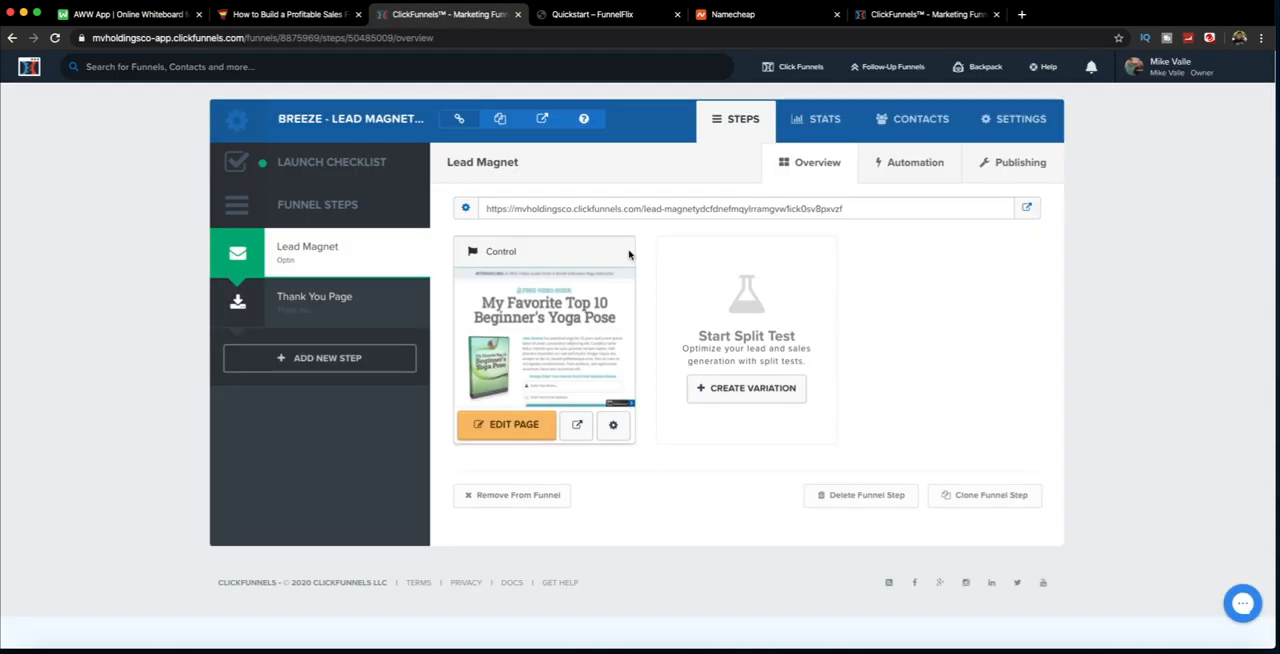
{"action": "left_click", "coordinate": [810, 119]}
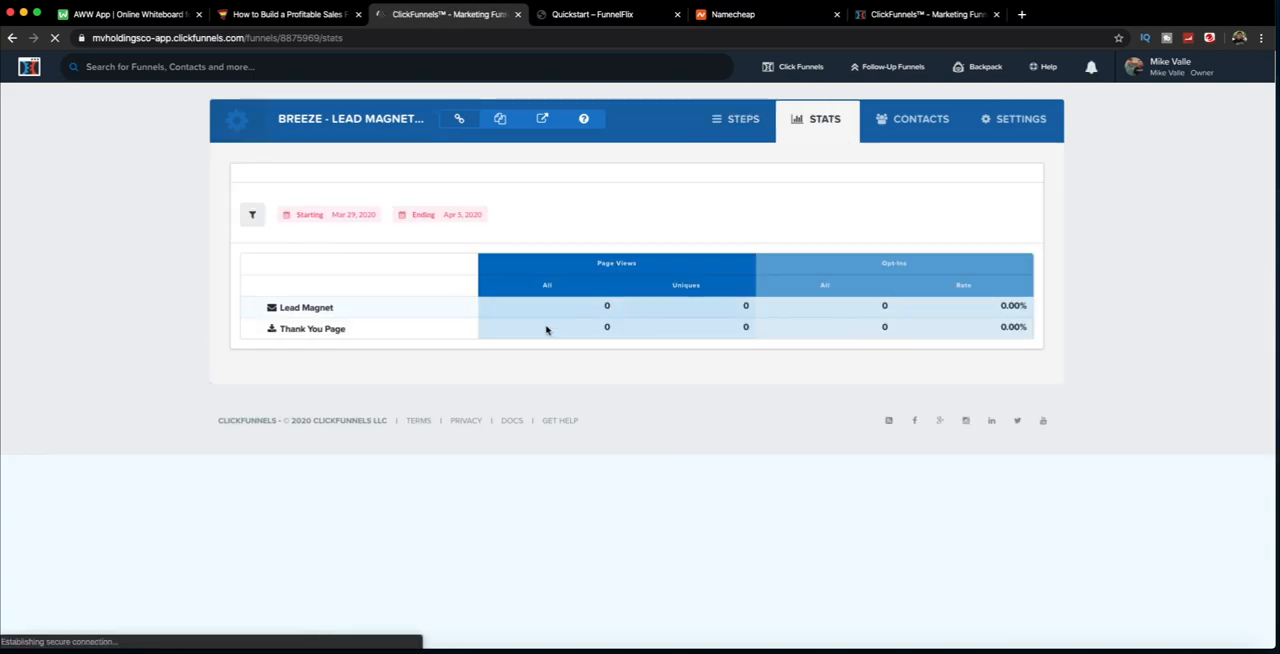
{"action": "left_click_drag", "start_coordinate": [598, 262], "coordinate": [654, 263]}
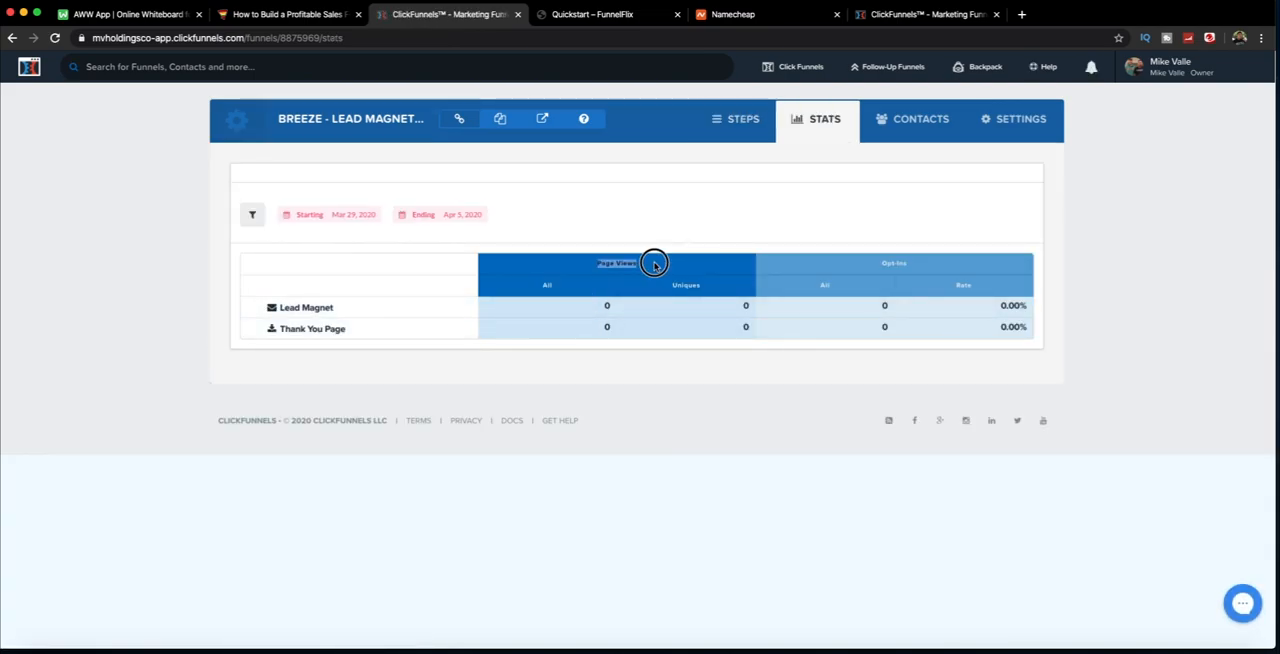
{"action": "left_click_drag", "start_coordinate": [873, 268], "coordinate": [938, 268]}
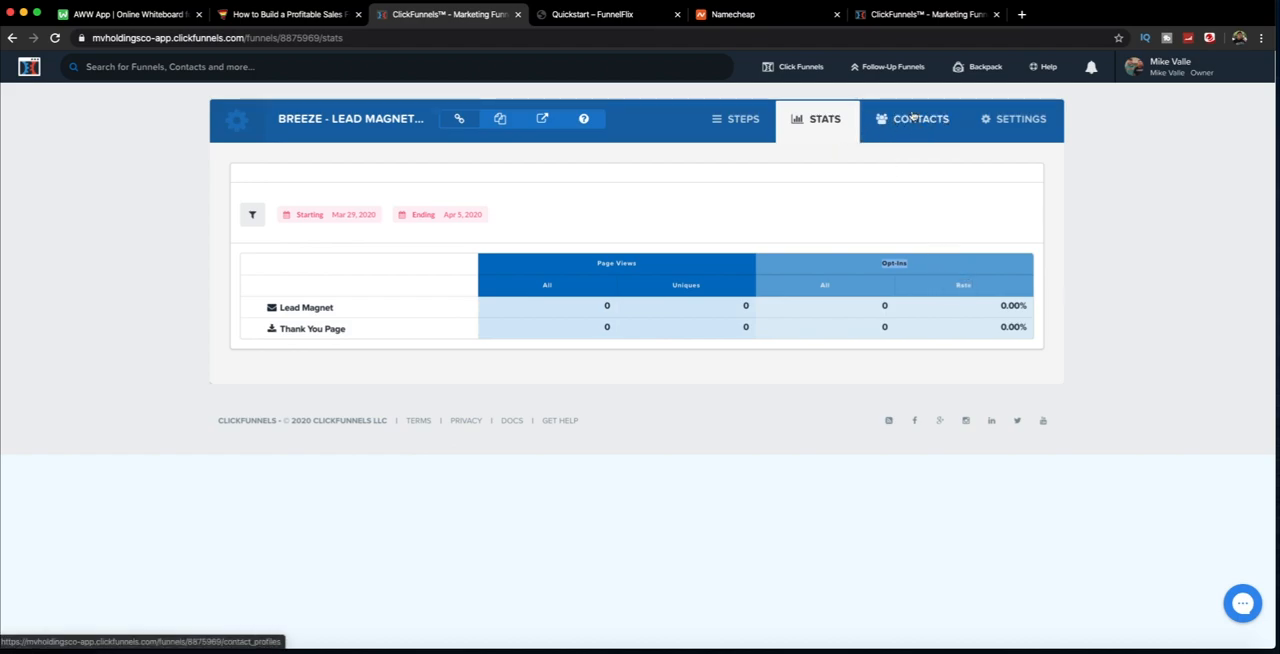
Step: Open the funnel's settings and review its name, domain and path fields
{"action": "left_click", "coordinate": [1010, 118]}
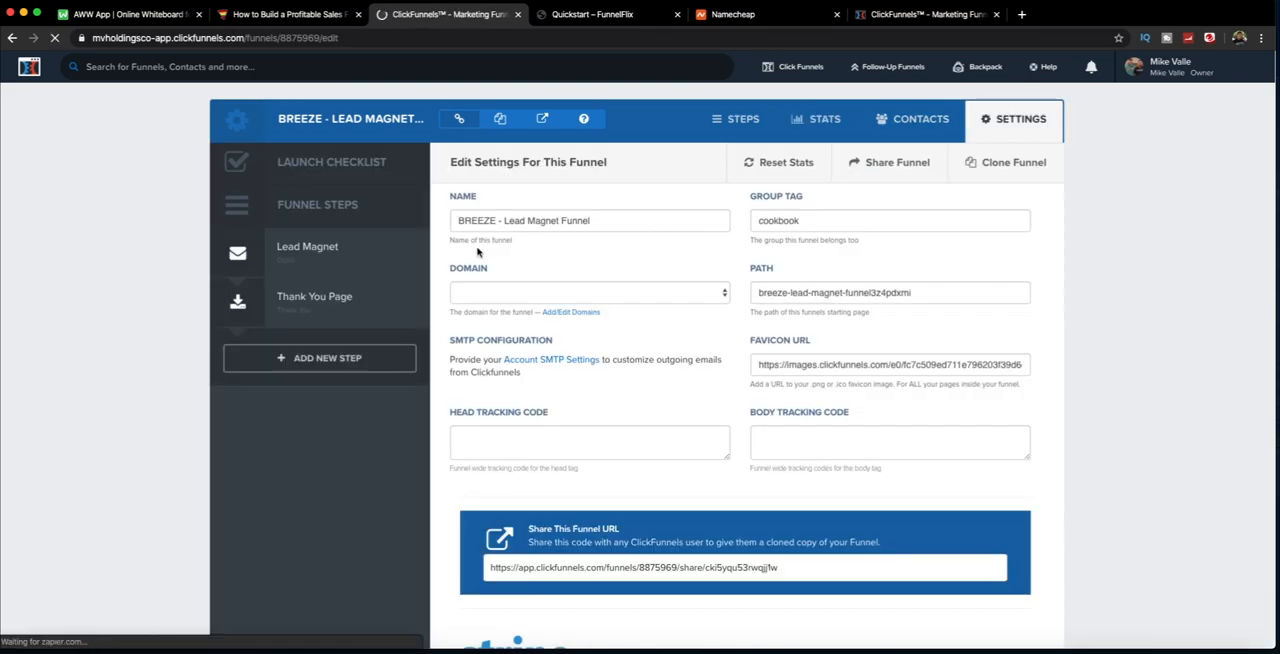
{"action": "left_click_drag", "start_coordinate": [482, 220], "coordinate": [606, 219]}
{"action": "left_click", "coordinate": [615, 220]}
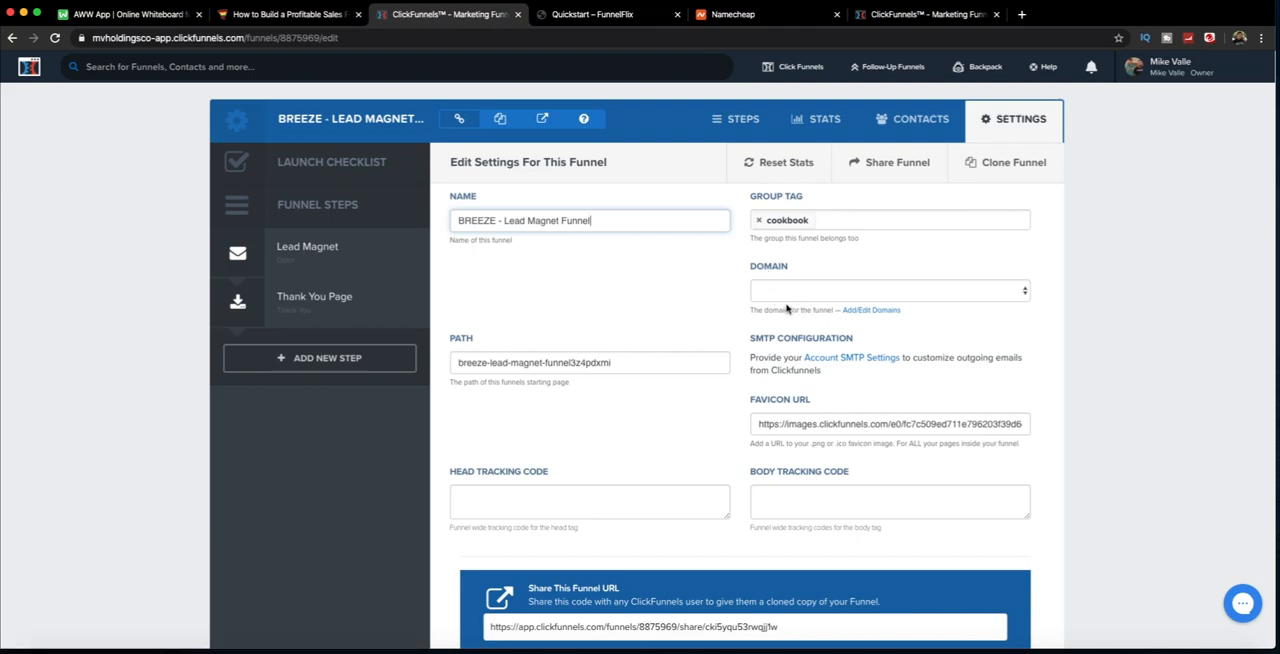
{"action": "left_click_drag", "start_coordinate": [458, 364], "coordinate": [617, 369]}
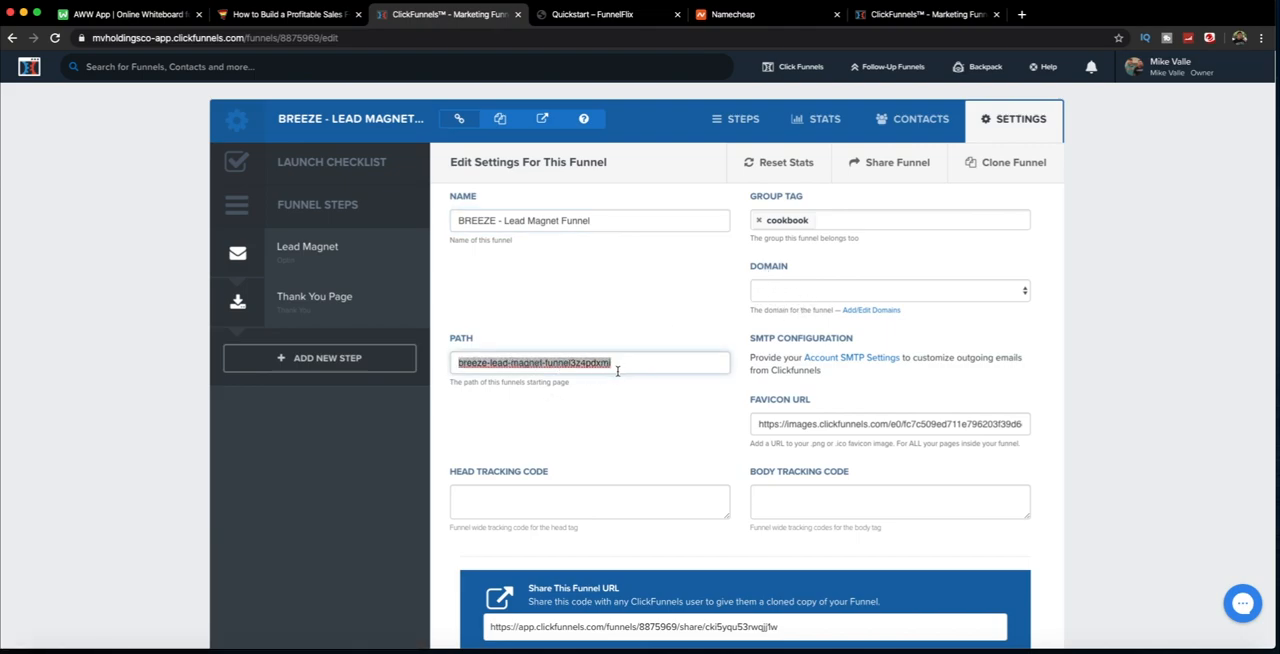
Step: Examine the funnel's Favicon URL and Head Tracking Code settings
{"action": "scroll", "coordinate": [607, 378], "scroll_direction": "down", "scroll_amount": 2}
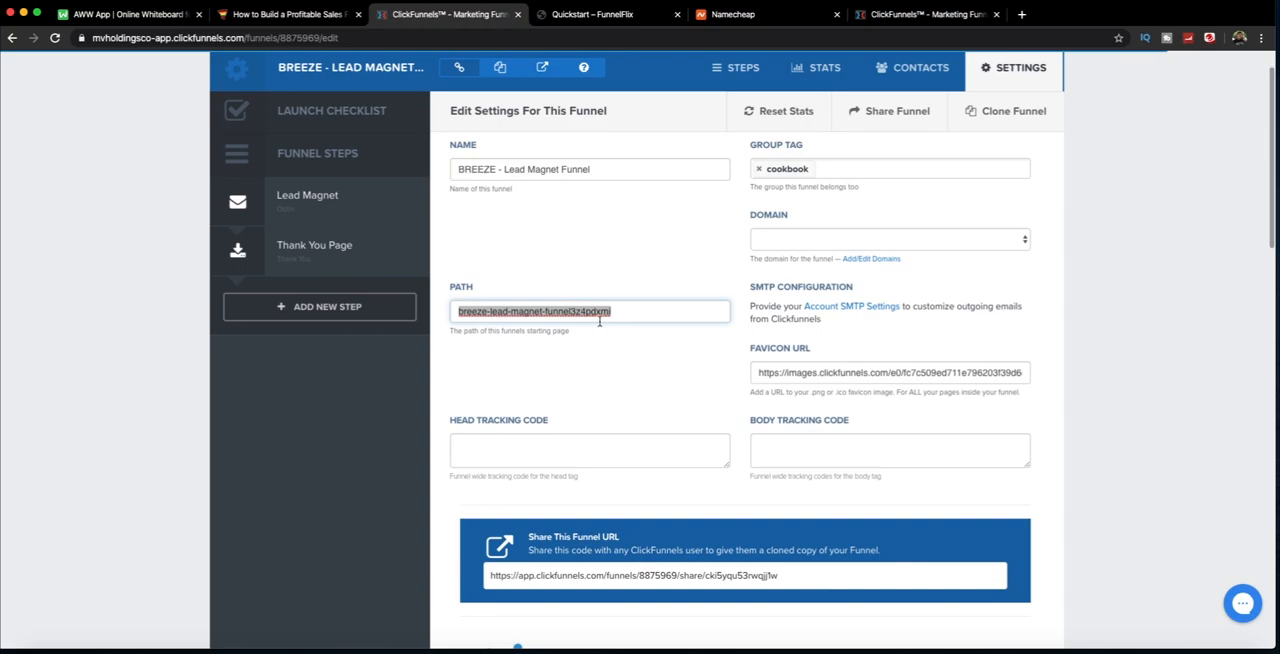
{"action": "scroll", "coordinate": [763, 393], "scroll_direction": "down", "scroll_amount": 1}
{"action": "left_click_drag", "start_coordinate": [782, 316], "coordinate": [668, 332]}
{"action": "left_click", "coordinate": [661, 336]}
{"action": "left_click", "coordinate": [515, 399]}
{"action": "scroll", "coordinate": [515, 400], "scroll_direction": "down", "scroll_amount": 3}
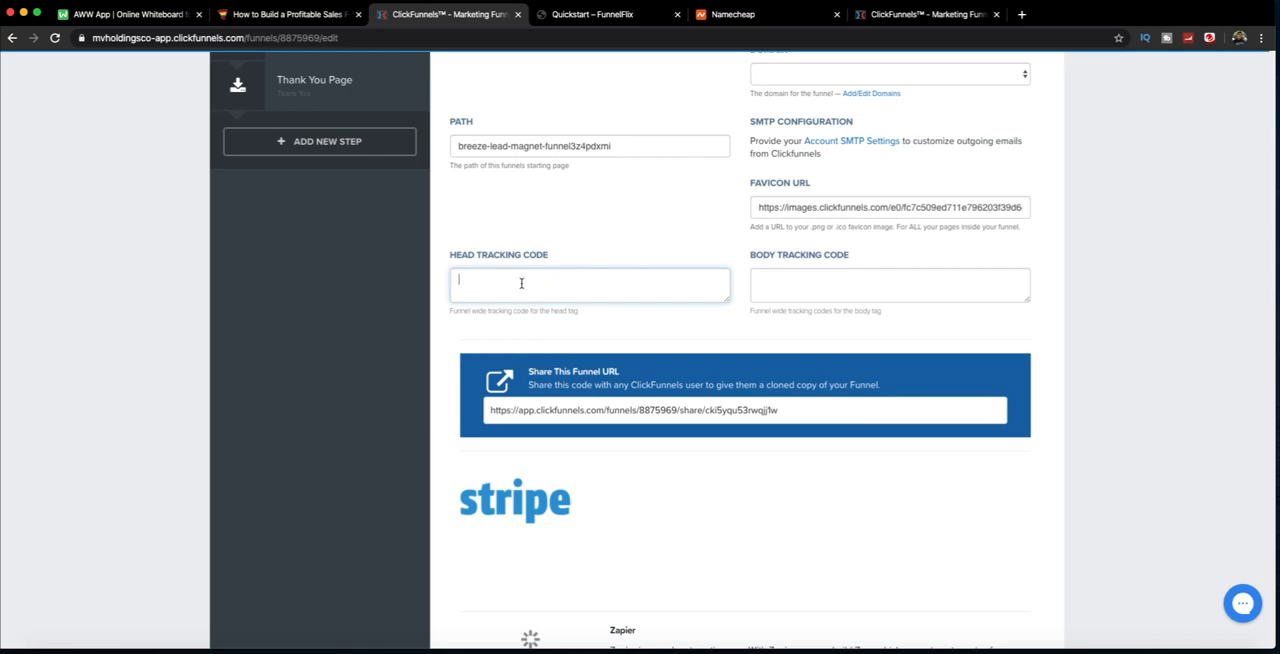
Step: Review the Stripe, Zapier, webhooks and third-party membership options, and save the funnel settings
{"action": "scroll", "coordinate": [521, 284], "scroll_direction": "down", "scroll_amount": 8}
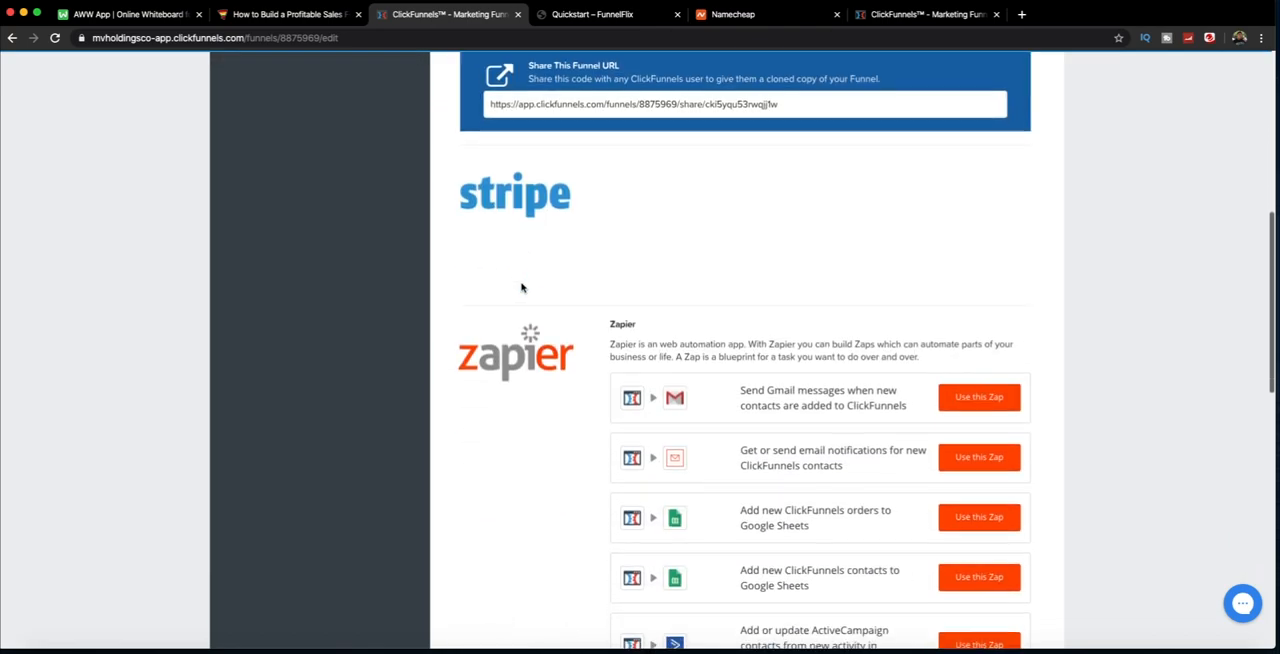
{"action": "scroll", "coordinate": [521, 287], "scroll_direction": "down", "scroll_amount": 12}
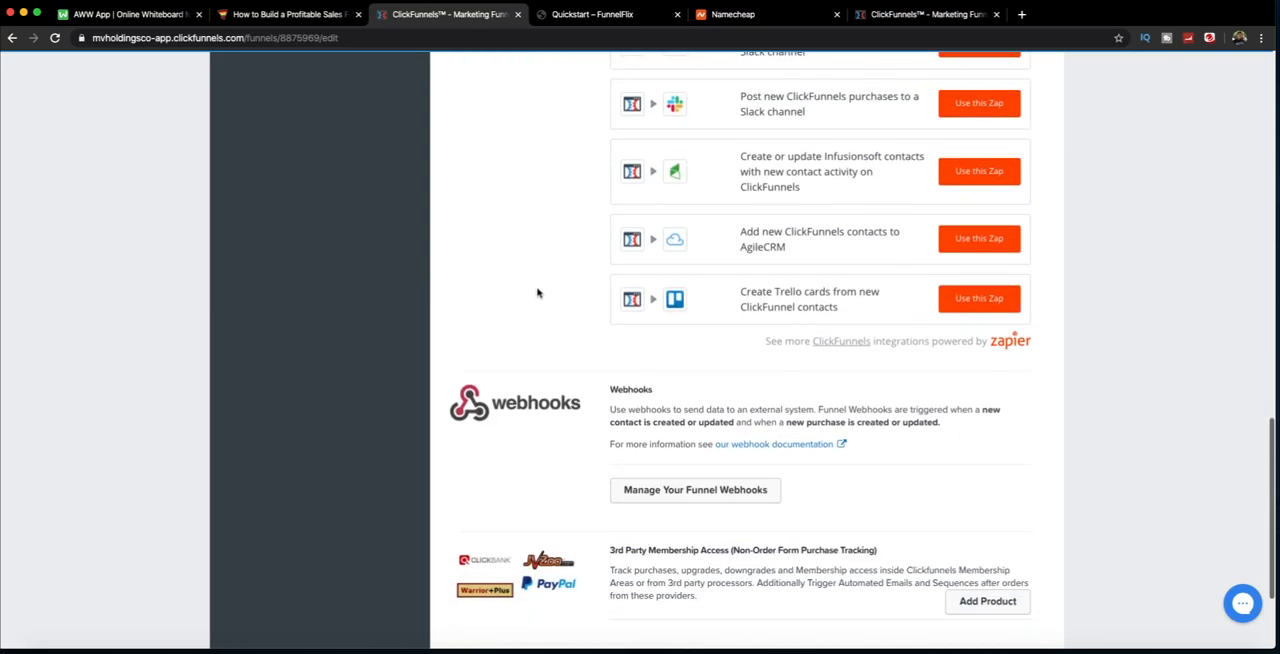
{"action": "scroll", "coordinate": [570, 340], "scroll_direction": "down", "scroll_amount": 3}
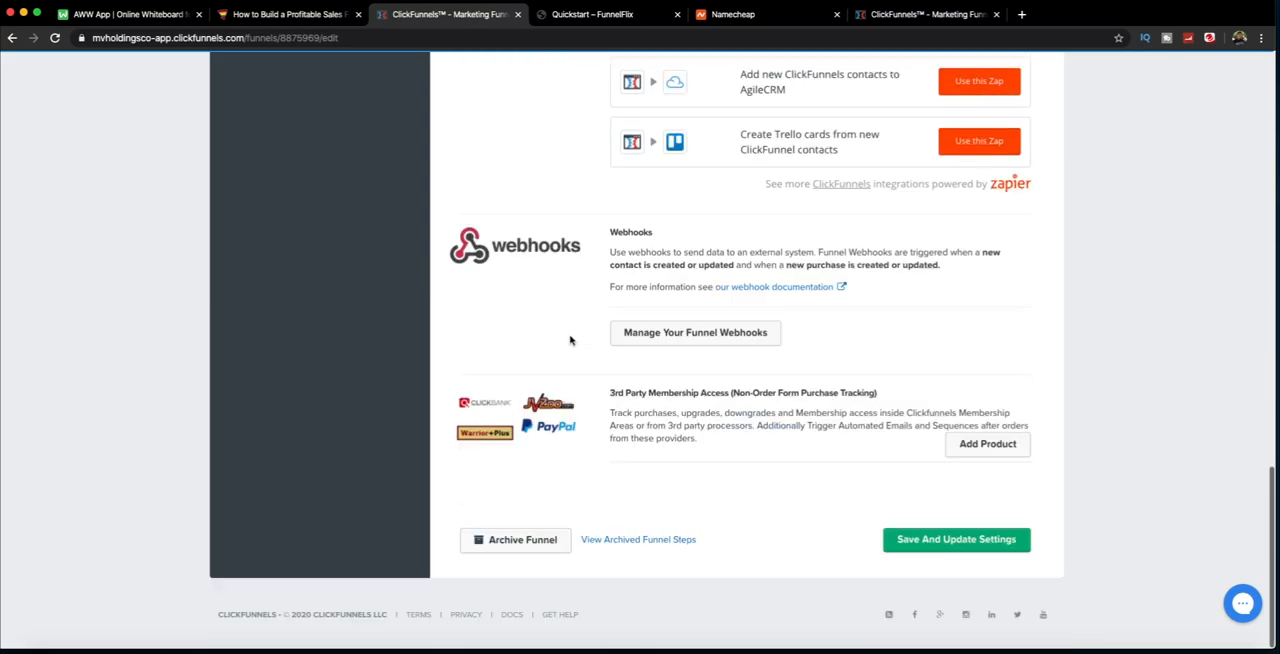
{"action": "left_click", "coordinate": [928, 541]}
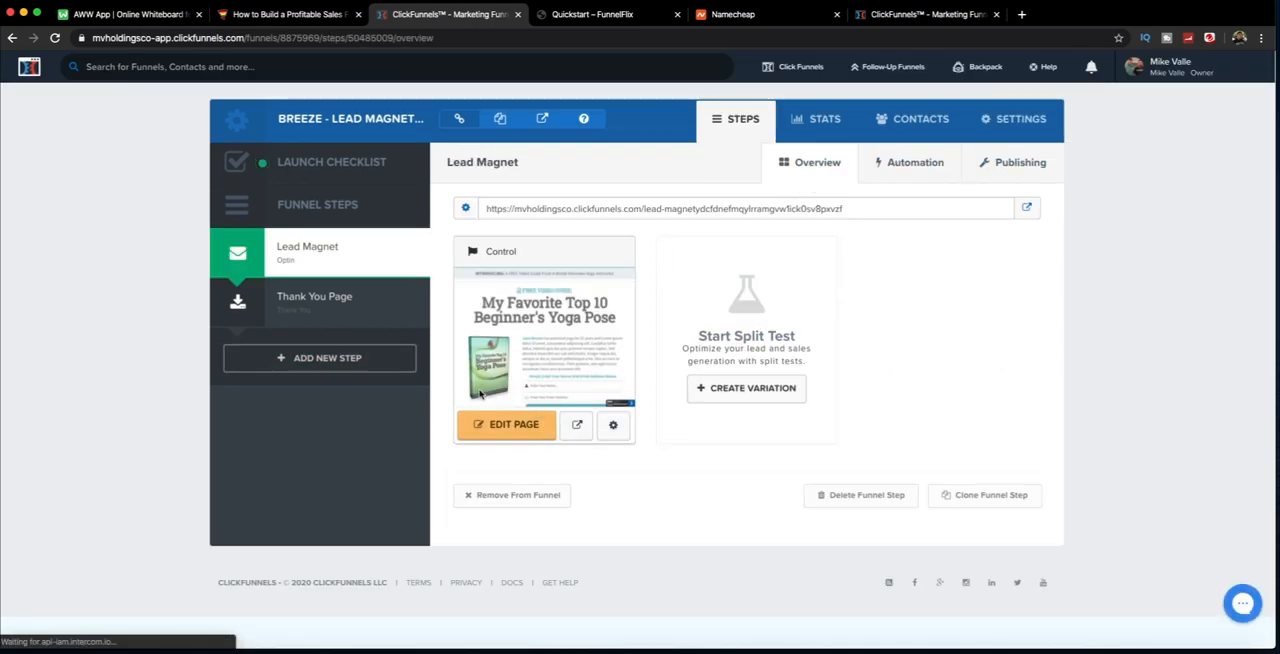
Step: Open the Lead Magnet page for editing, look through its mobile layout and return to the desktop view
{"action": "left_click", "coordinate": [492, 431]}
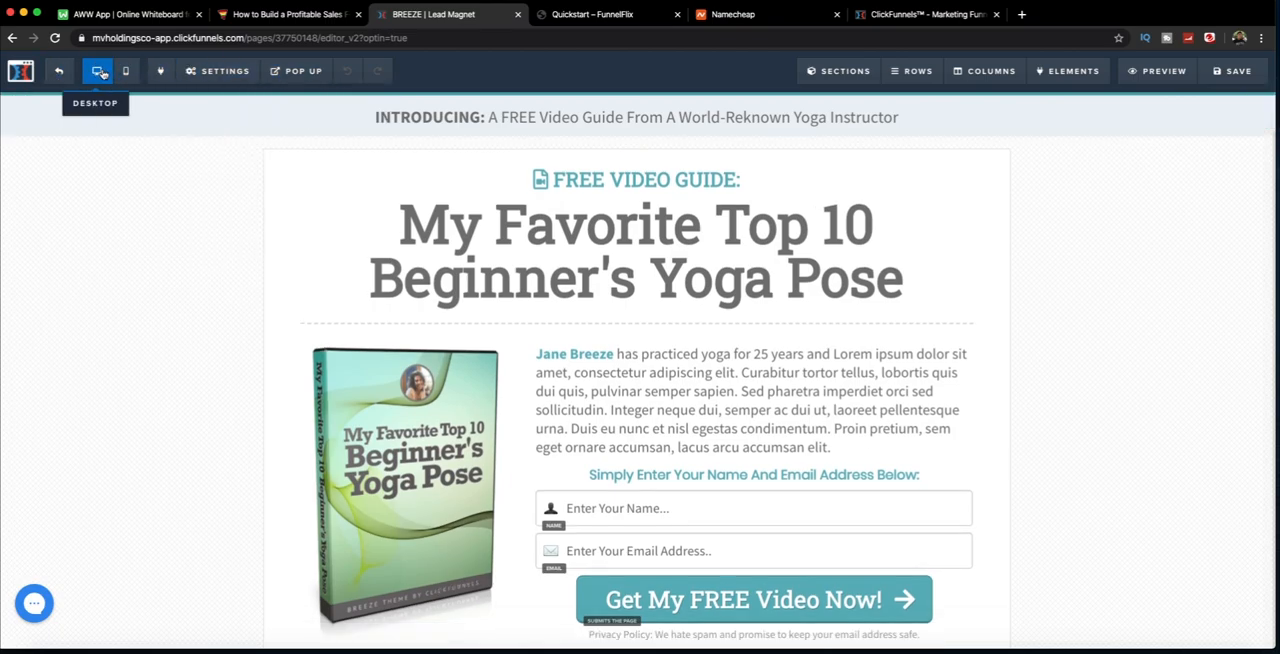
{"action": "left_click", "coordinate": [125, 71]}
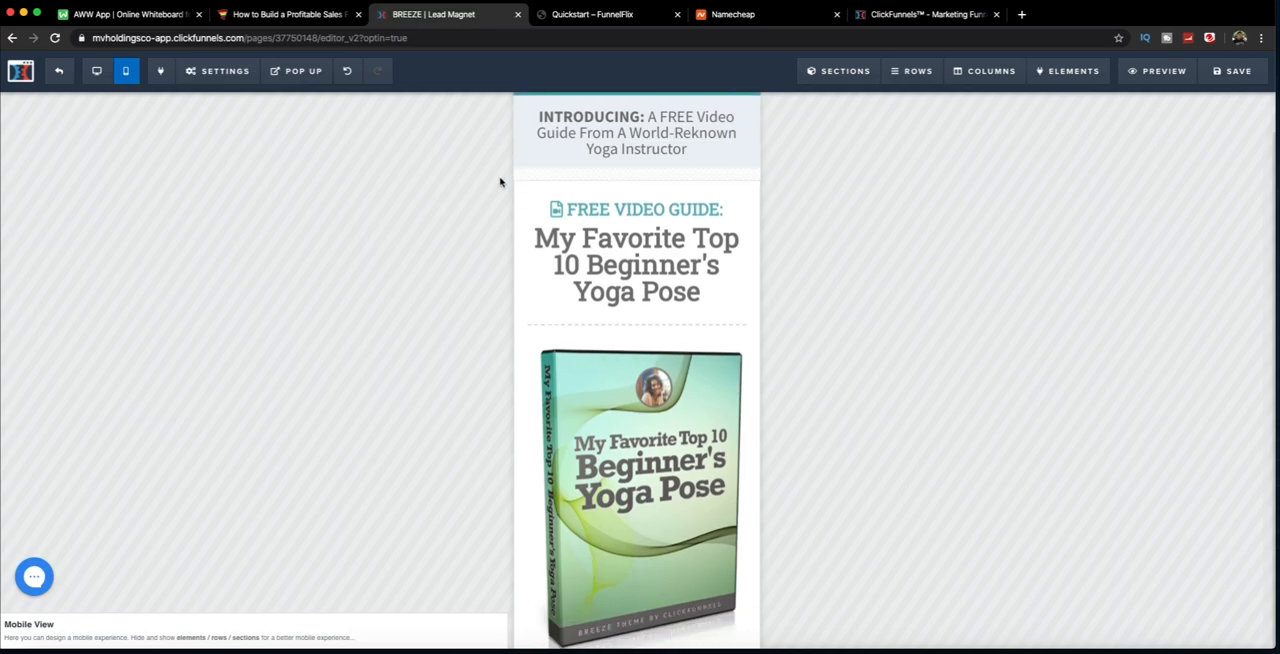
{"action": "scroll", "coordinate": [630, 260], "scroll_direction": "down", "scroll_amount": 5}
{"action": "scroll", "coordinate": [623, 263], "scroll_direction": "down", "scroll_amount": 1}
{"action": "scroll", "coordinate": [623, 263], "scroll_direction": "up", "scroll_amount": 6}
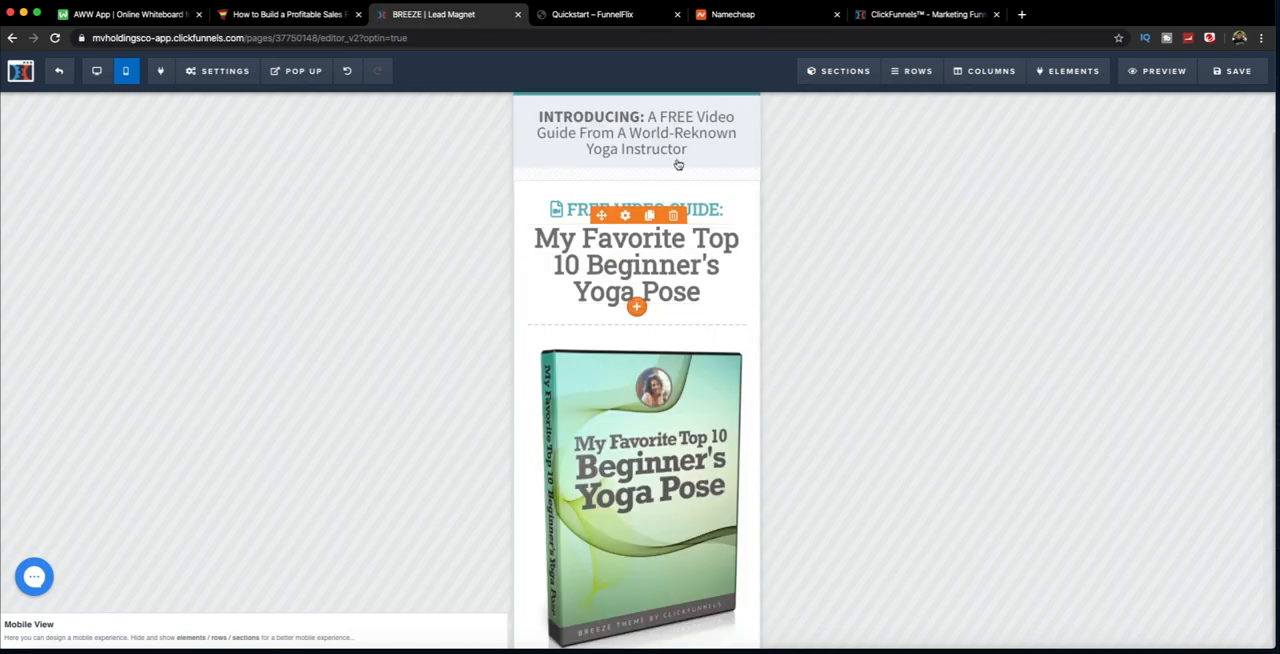
{"action": "left_click", "coordinate": [96, 71]}
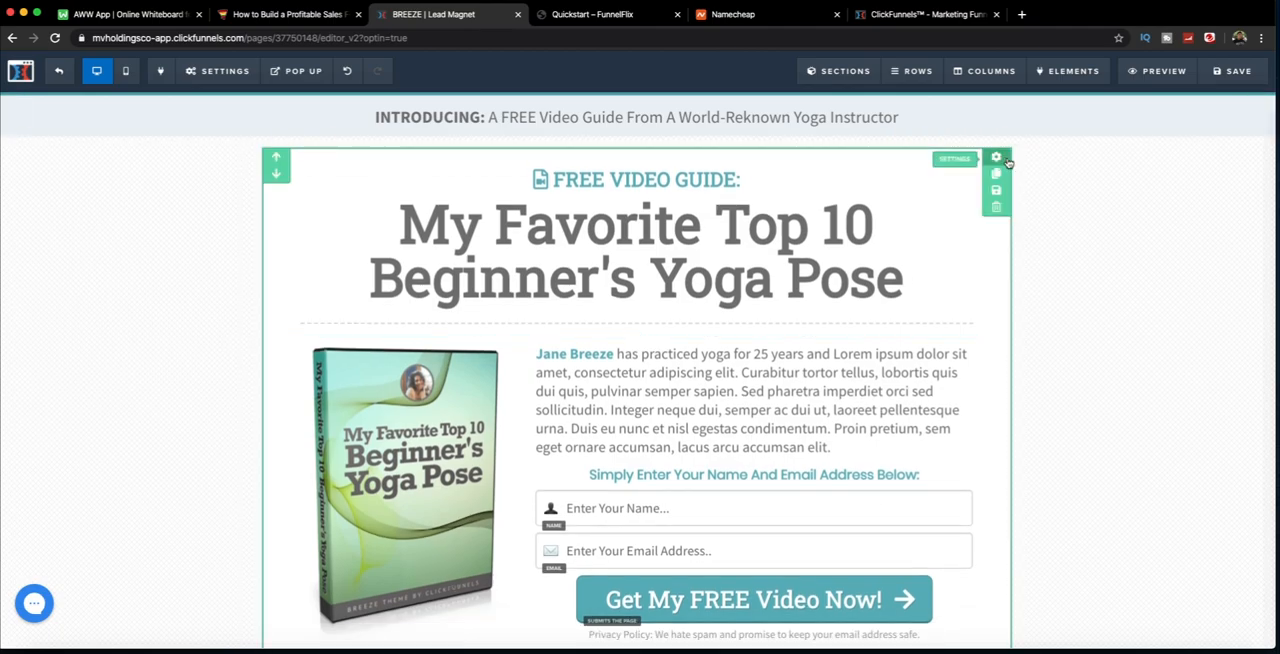
Step: Try Mobile Only and Desktop Only visibility on the main content section, and restore it to all devices
{"action": "mouse_move", "coordinate": [838, 74]}
{"action": "left_click", "coordinate": [997, 158]}
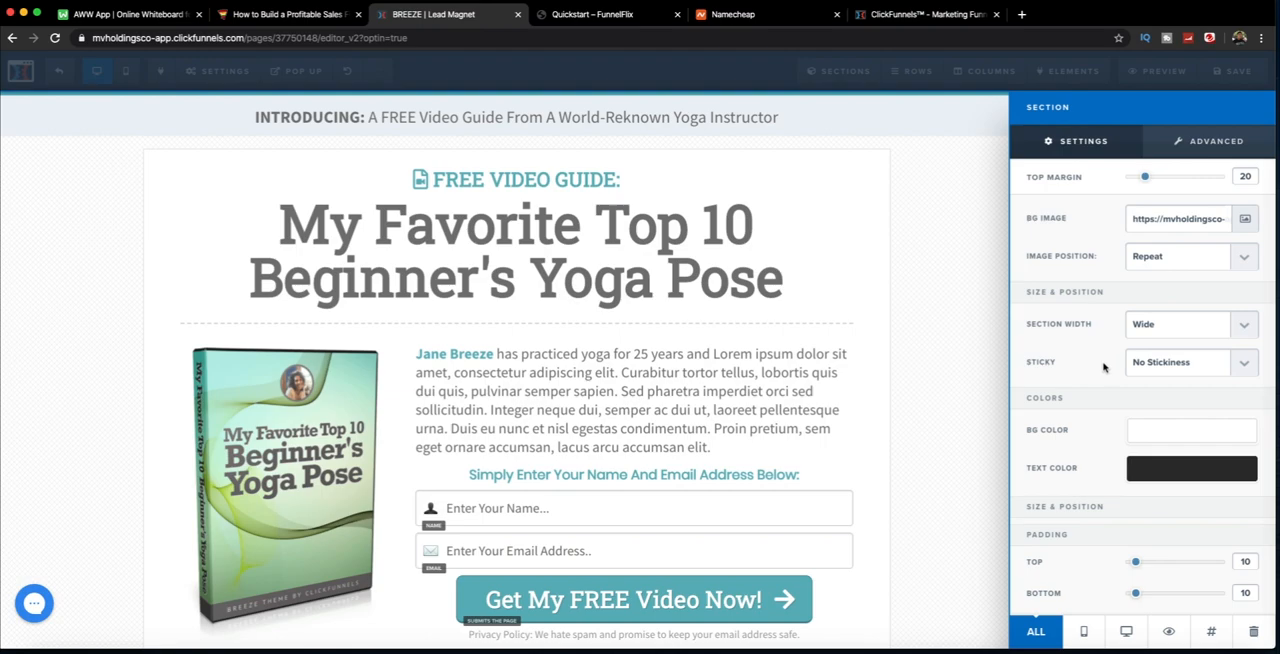
{"action": "scroll", "coordinate": [1104, 367], "scroll_direction": "down", "scroll_amount": 1}
{"action": "left_click", "coordinate": [1083, 631]}
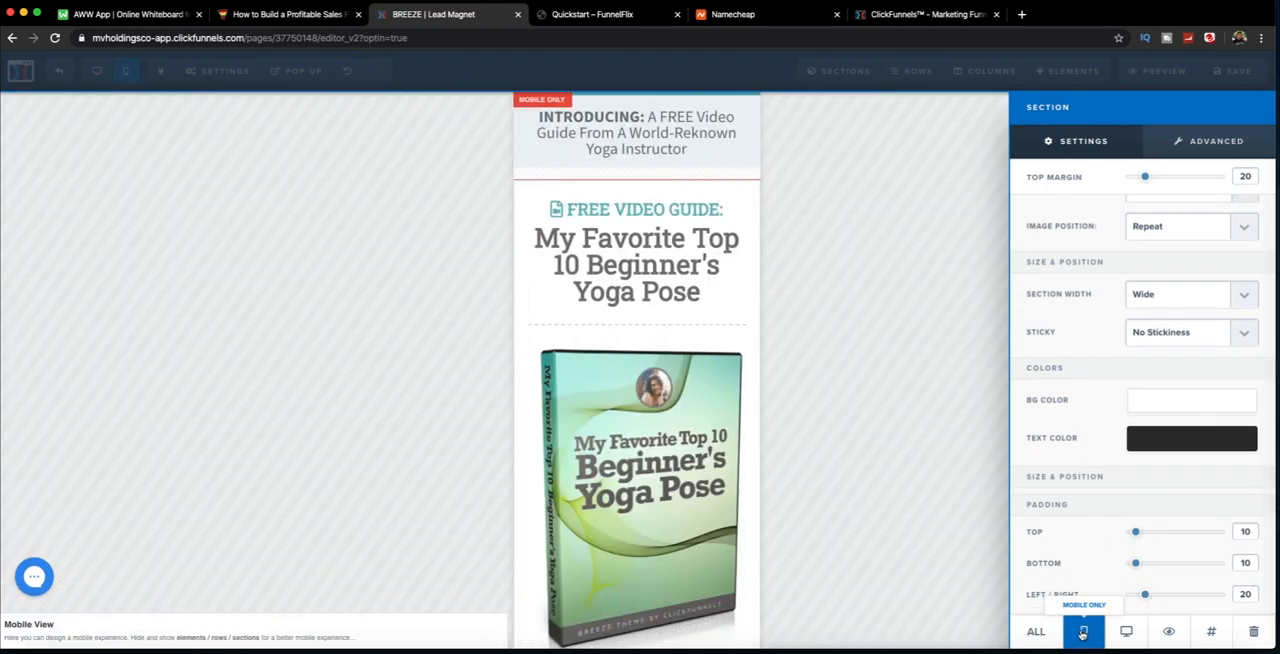
{"action": "left_click", "coordinate": [1126, 631]}
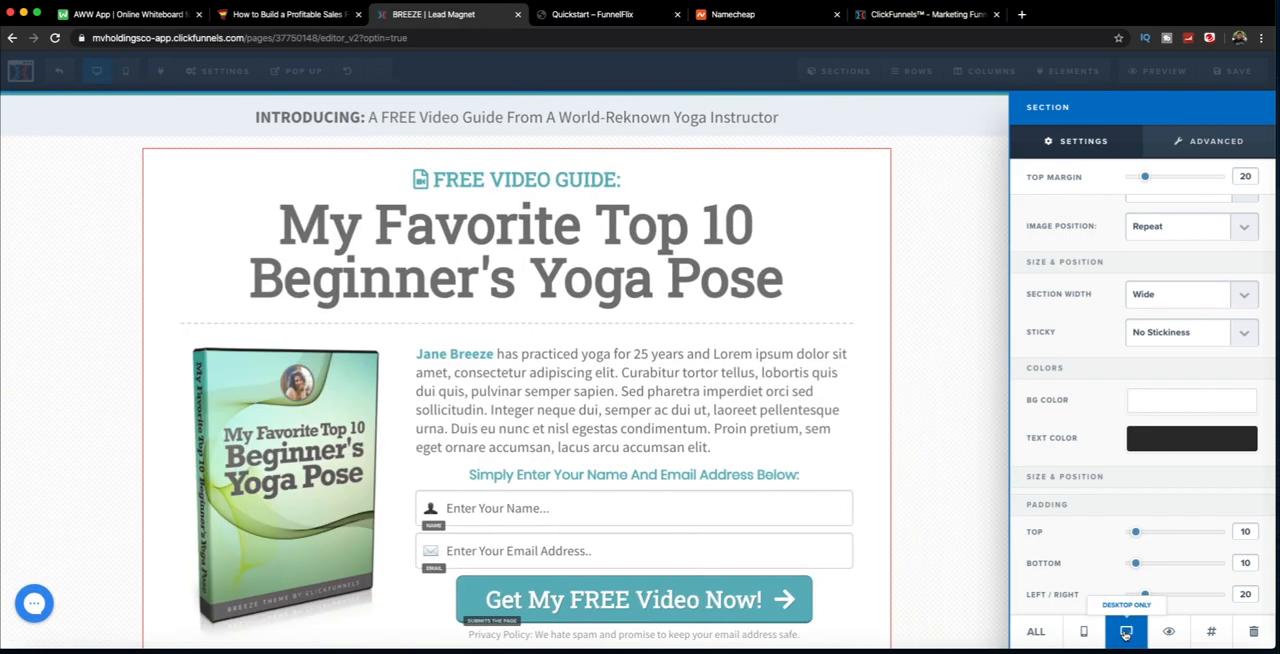
{"action": "left_click", "coordinate": [1035, 631]}
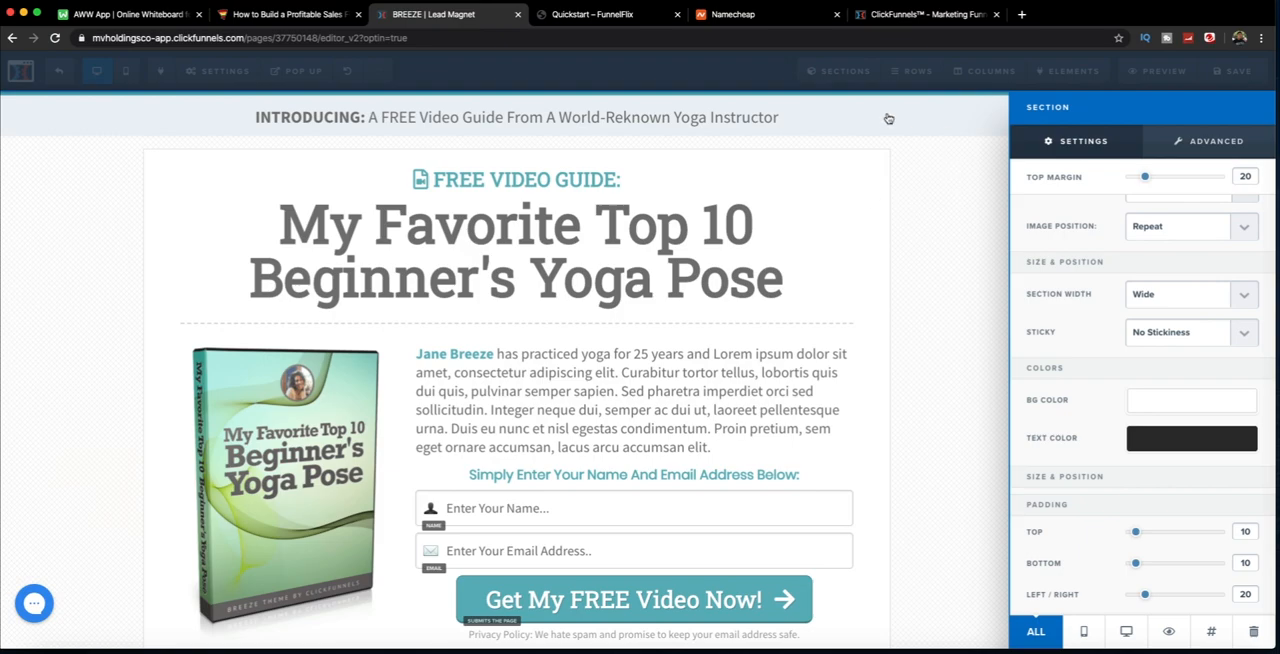
{"action": "left_click", "coordinate": [907, 265]}
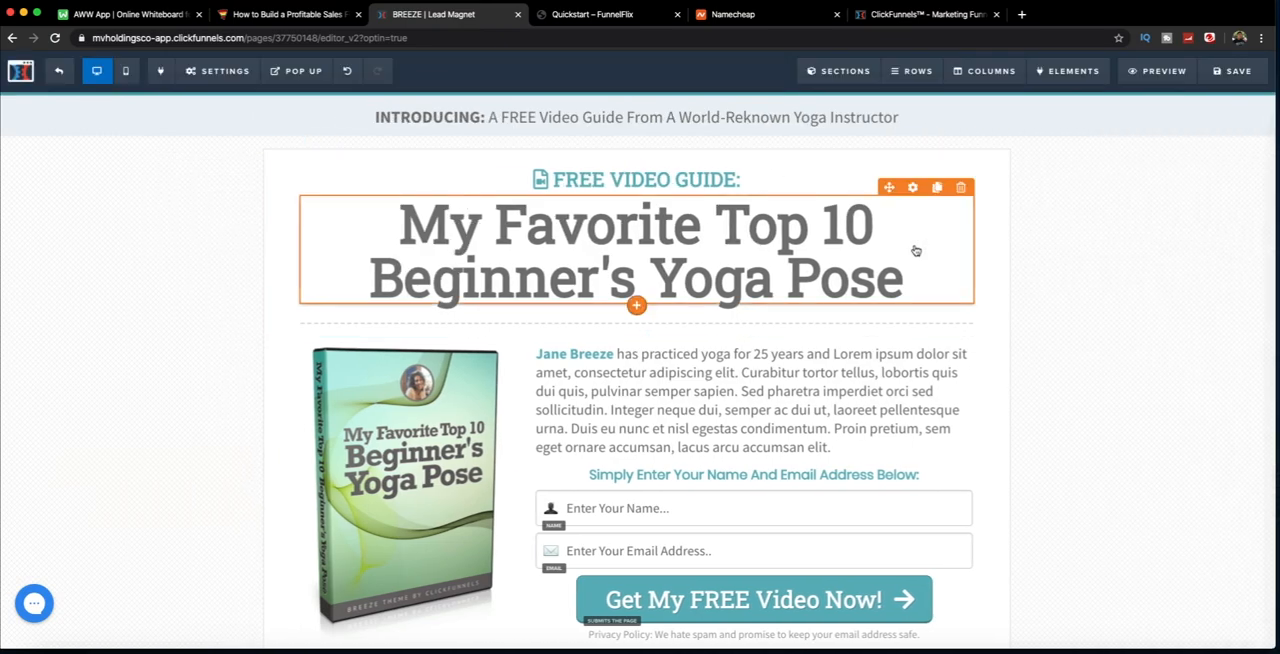
{"action": "left_click", "coordinate": [914, 251]}
Step: Check the lead page's mobile layout again with every section visible and go back to the desktop layout
{"action": "left_click", "coordinate": [123, 74]}
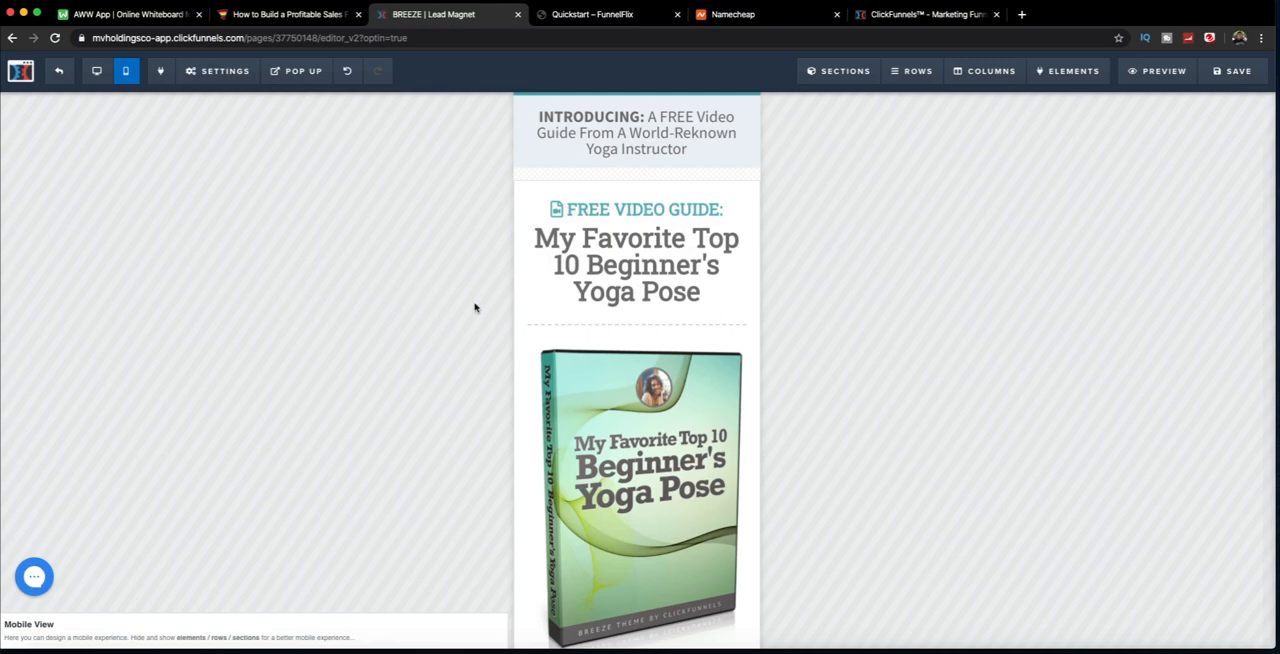
{"action": "scroll", "coordinate": [552, 313], "scroll_direction": "down", "scroll_amount": 5}
{"action": "scroll", "coordinate": [552, 313], "scroll_direction": "up", "scroll_amount": 5}
{"action": "left_click", "coordinate": [98, 72]}
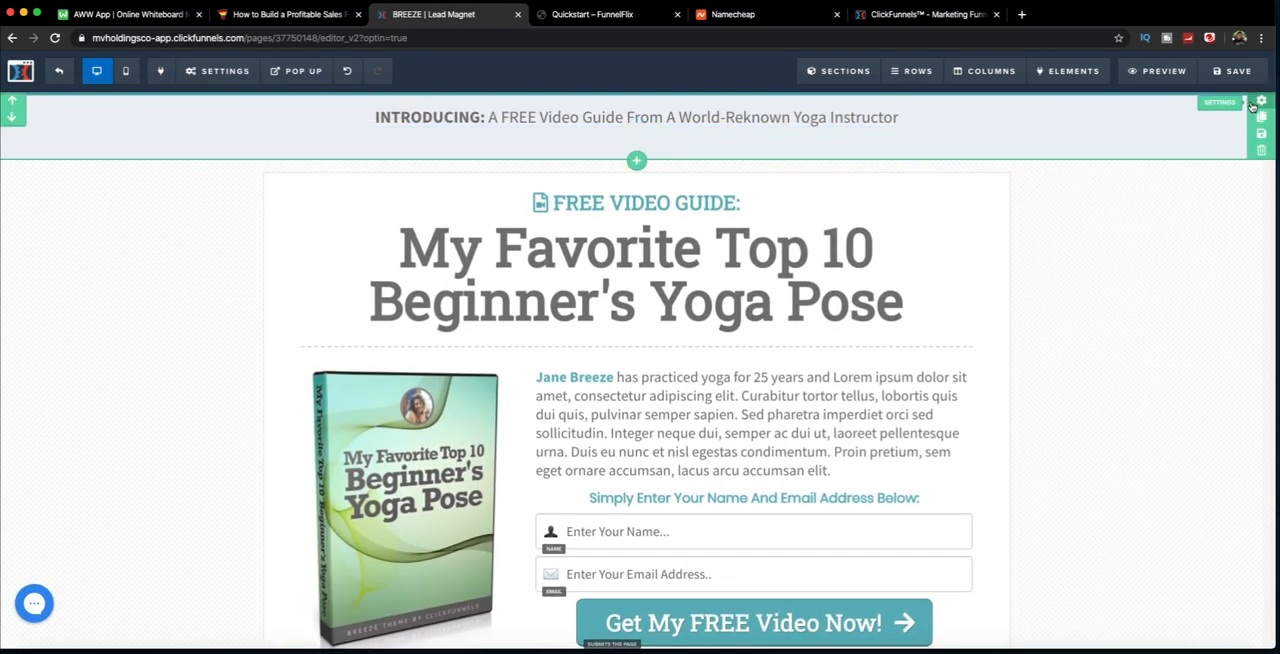
Step: Set the INTRODUCING header section to Desktop Only and check the effect in the mobile view
{"action": "left_click", "coordinate": [1259, 101]}
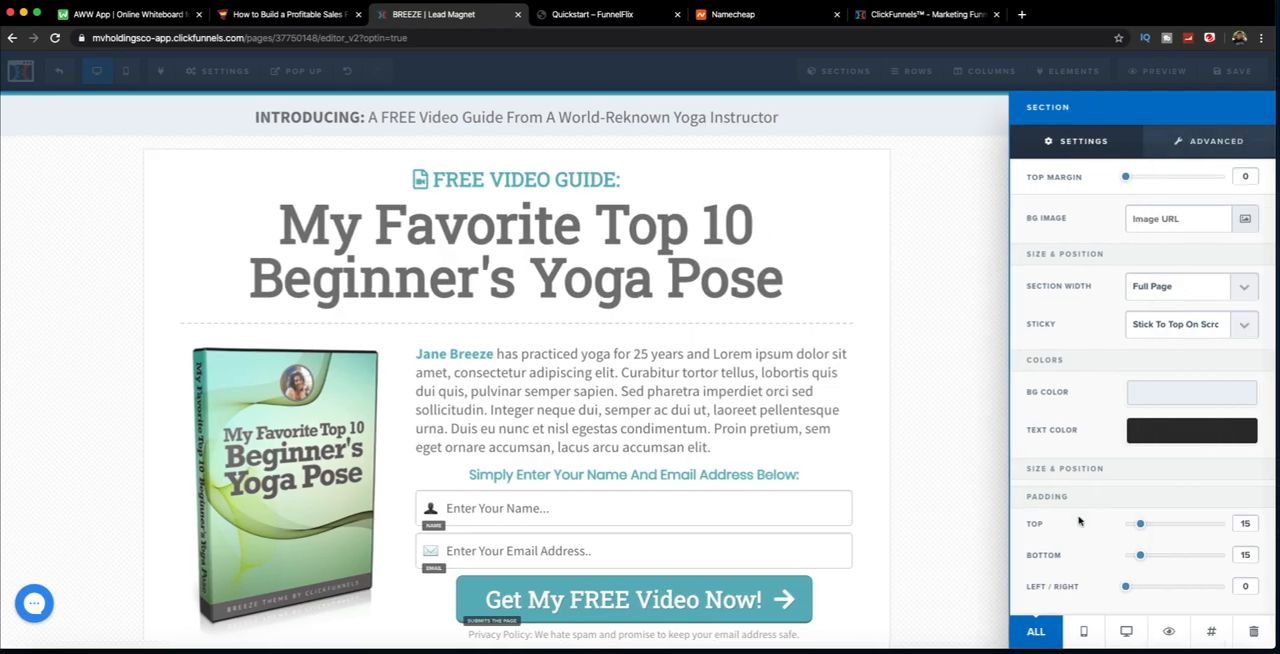
{"action": "left_click", "coordinate": [1126, 634]}
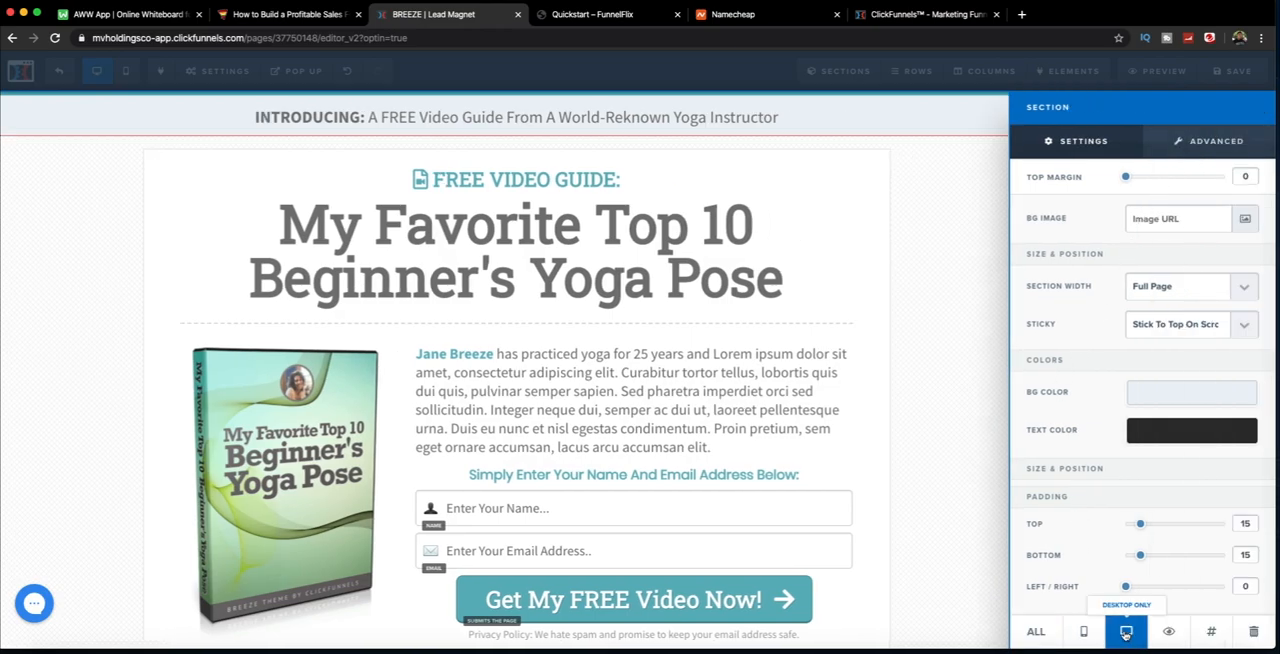
{"action": "left_click", "coordinate": [960, 257]}
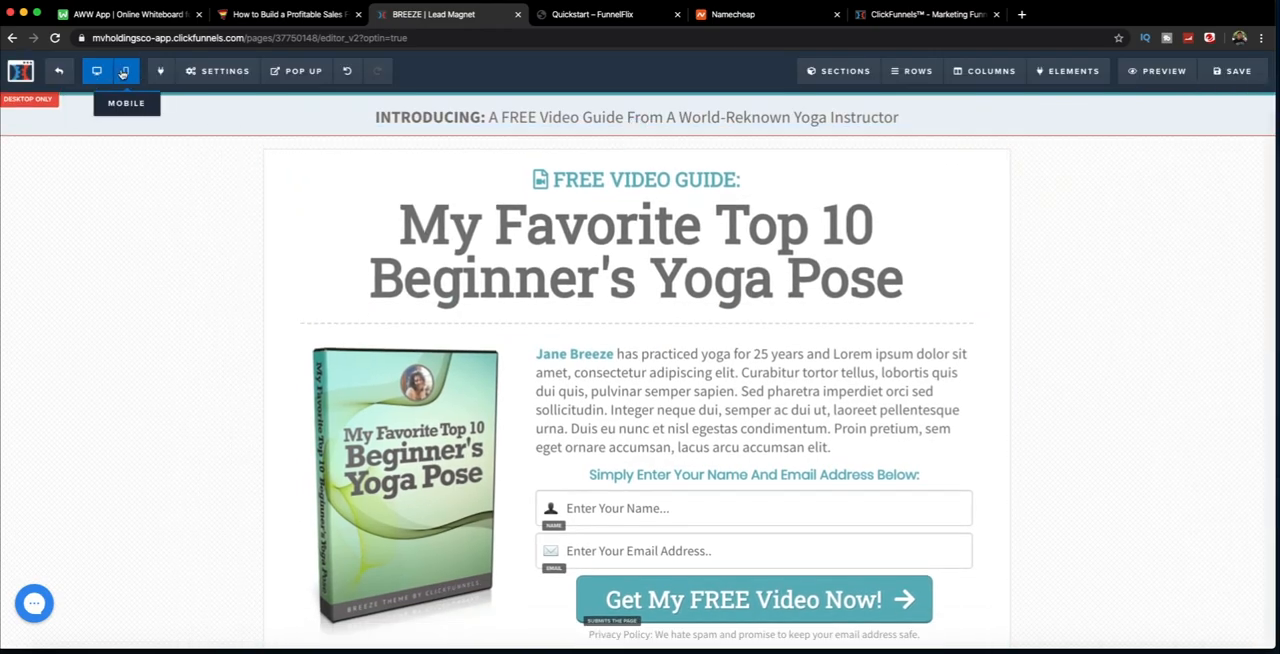
{"action": "left_click", "coordinate": [125, 70]}
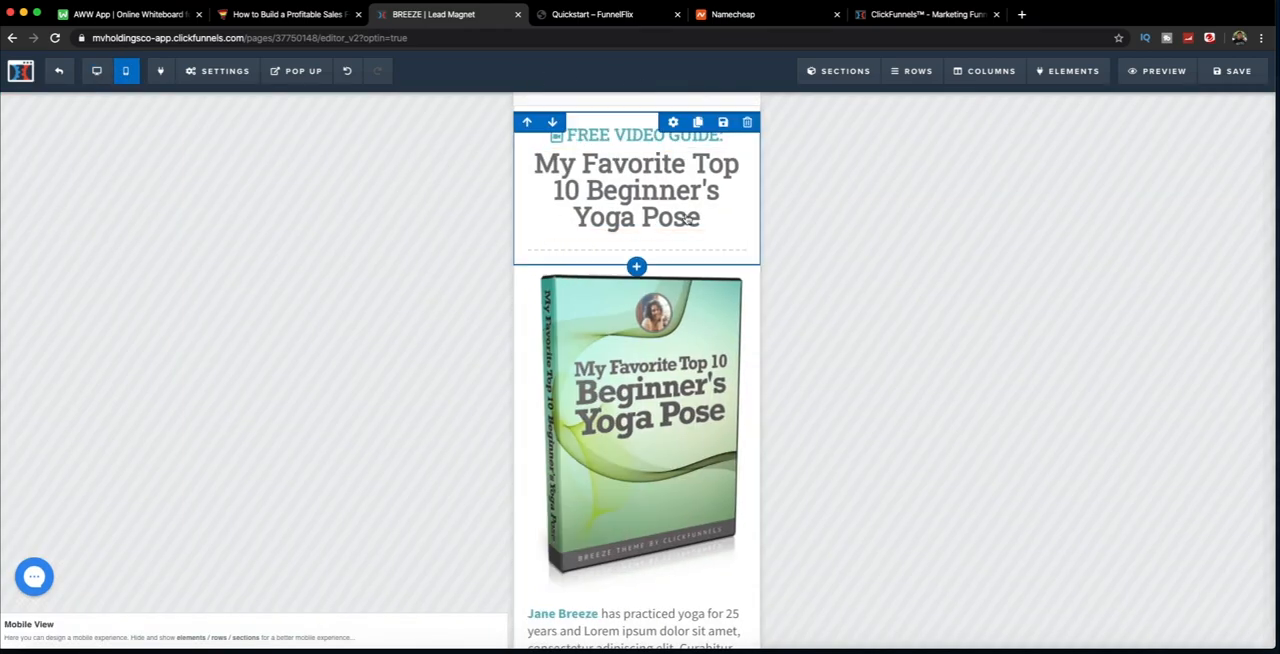
{"action": "left_click", "coordinate": [97, 71]}
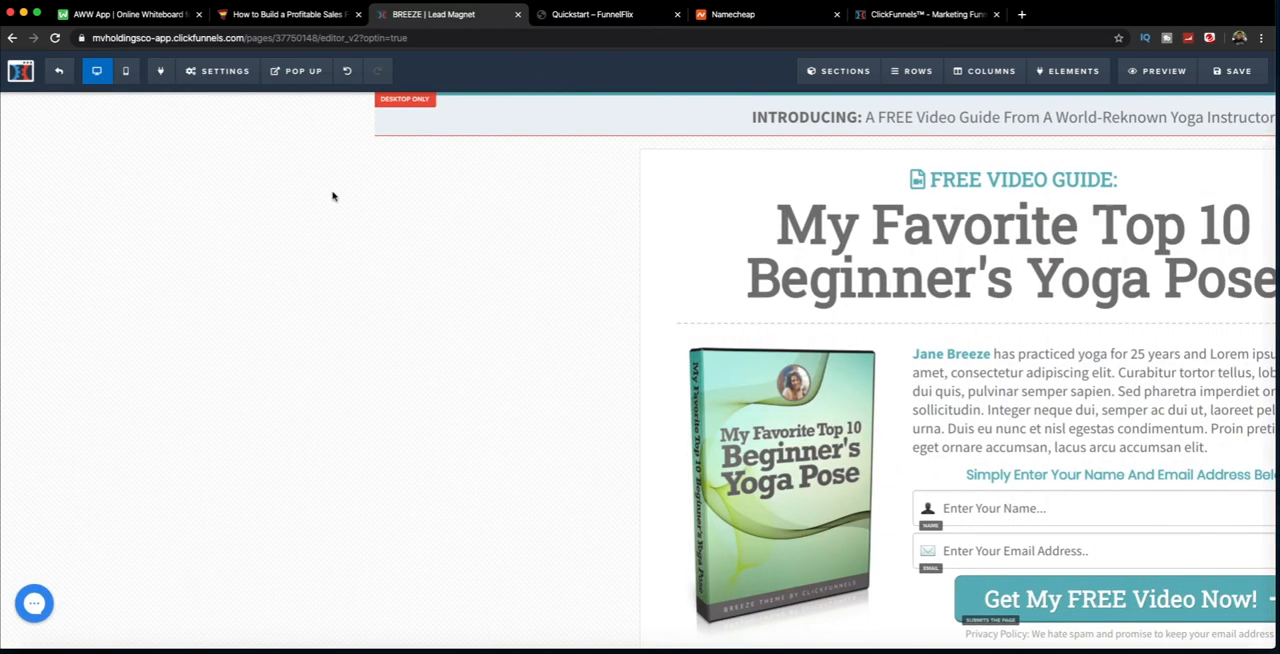
Step: Set the INTRODUCING header section's visibility back to both mobile and desktop
{"action": "left_click", "coordinate": [1261, 103]}
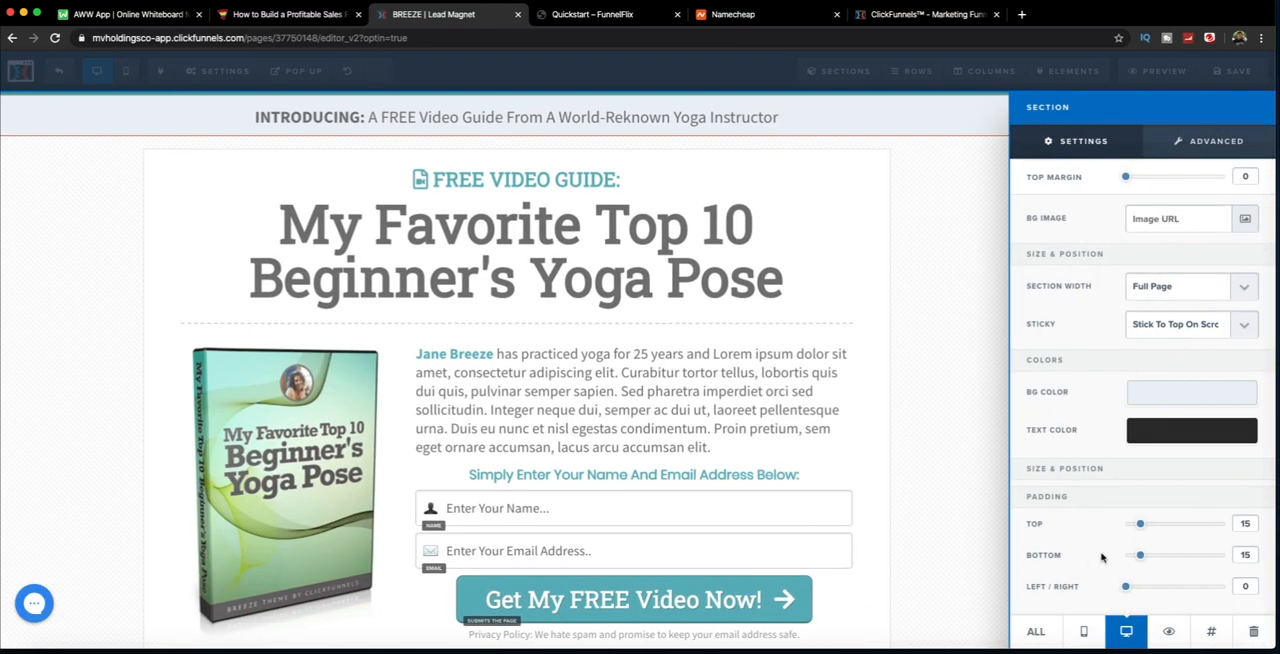
{"action": "left_click", "coordinate": [1034, 631]}
{"action": "left_click", "coordinate": [983, 311]}
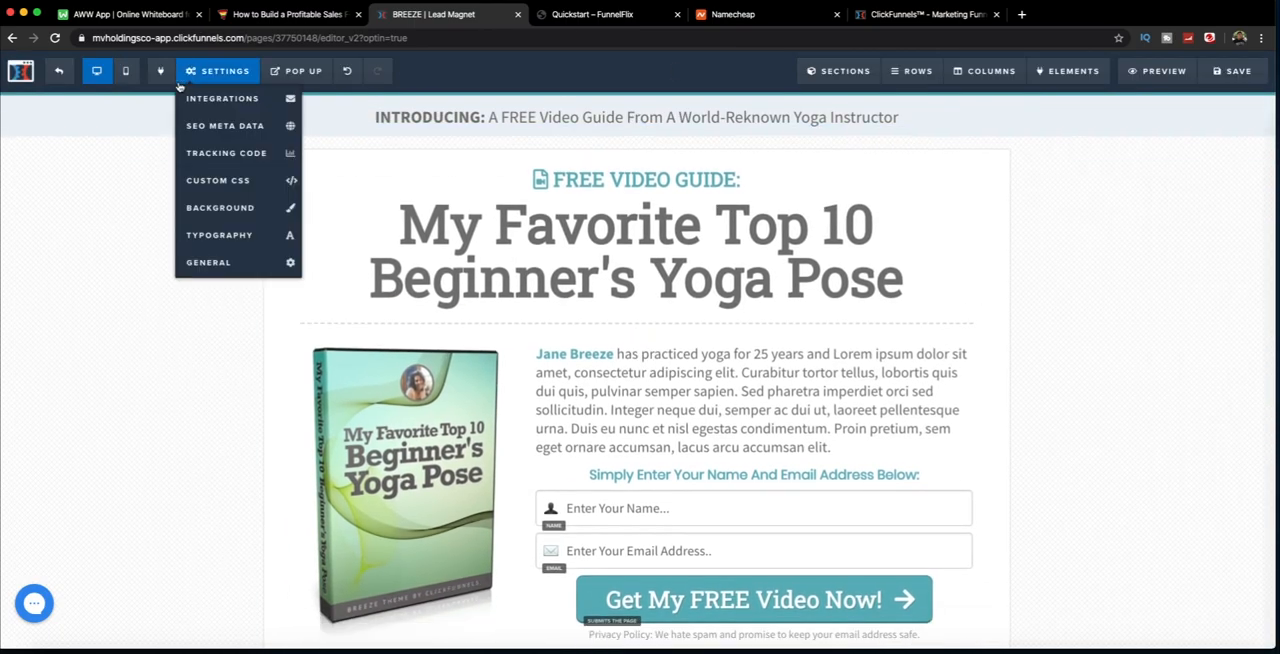
Step: Examine the page's email integration settings, and open its SEO meta data to review the title, description and keywords
{"action": "mouse_move", "coordinate": [198, 76]}
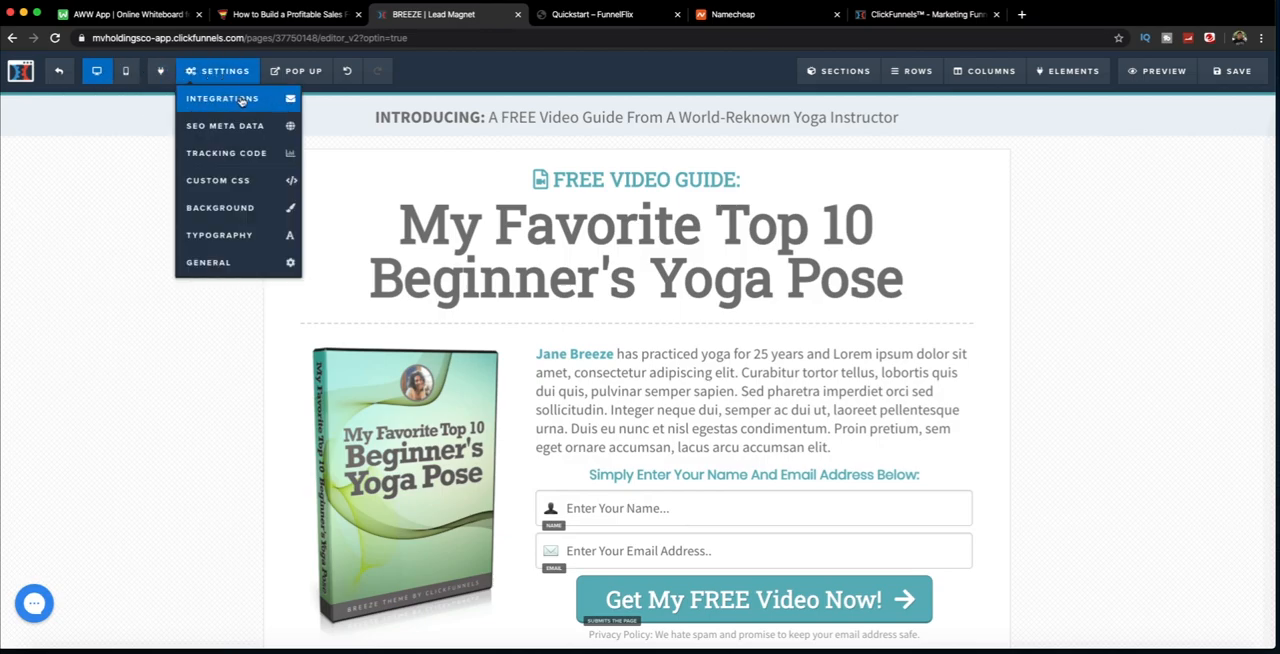
{"action": "left_click", "coordinate": [241, 101]}
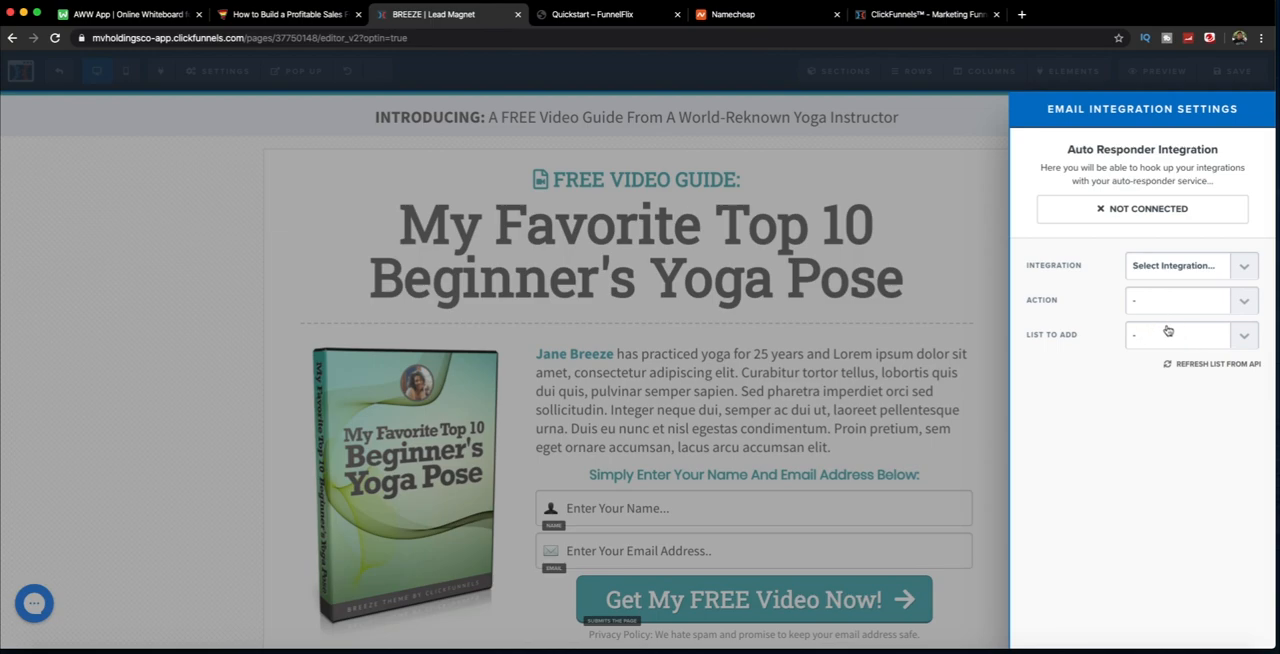
{"action": "left_click", "coordinate": [100, 178]}
{"action": "left_click", "coordinate": [238, 74]}
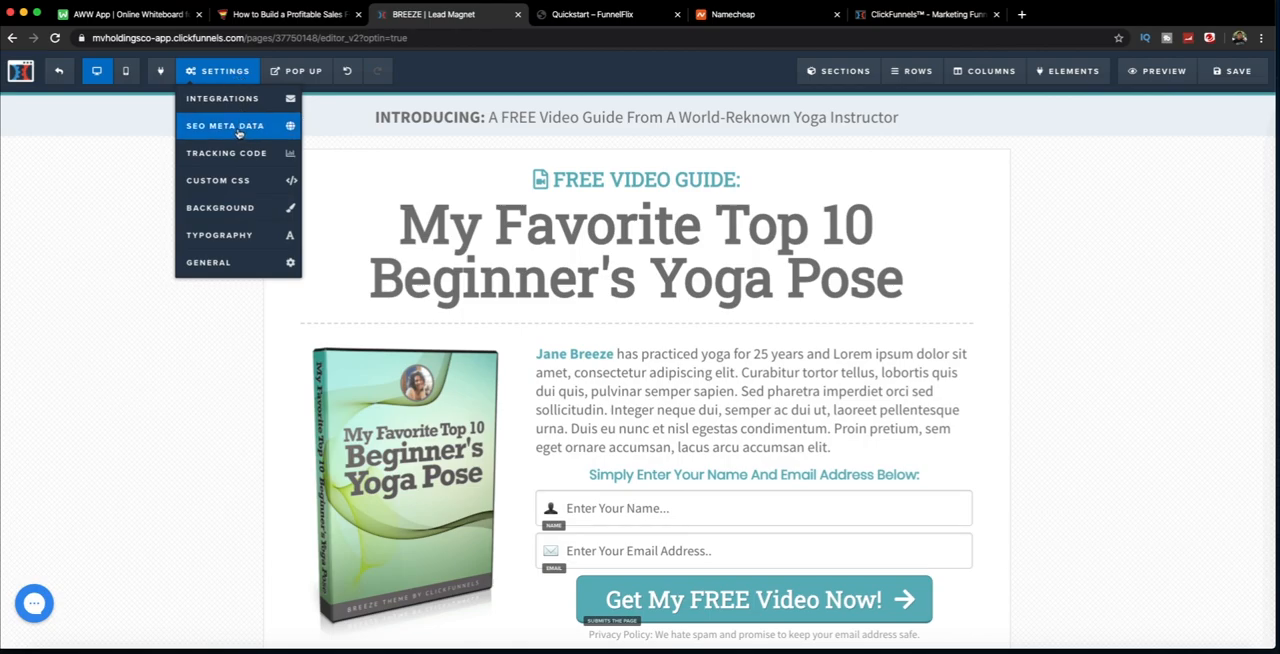
{"action": "left_click", "coordinate": [228, 130]}
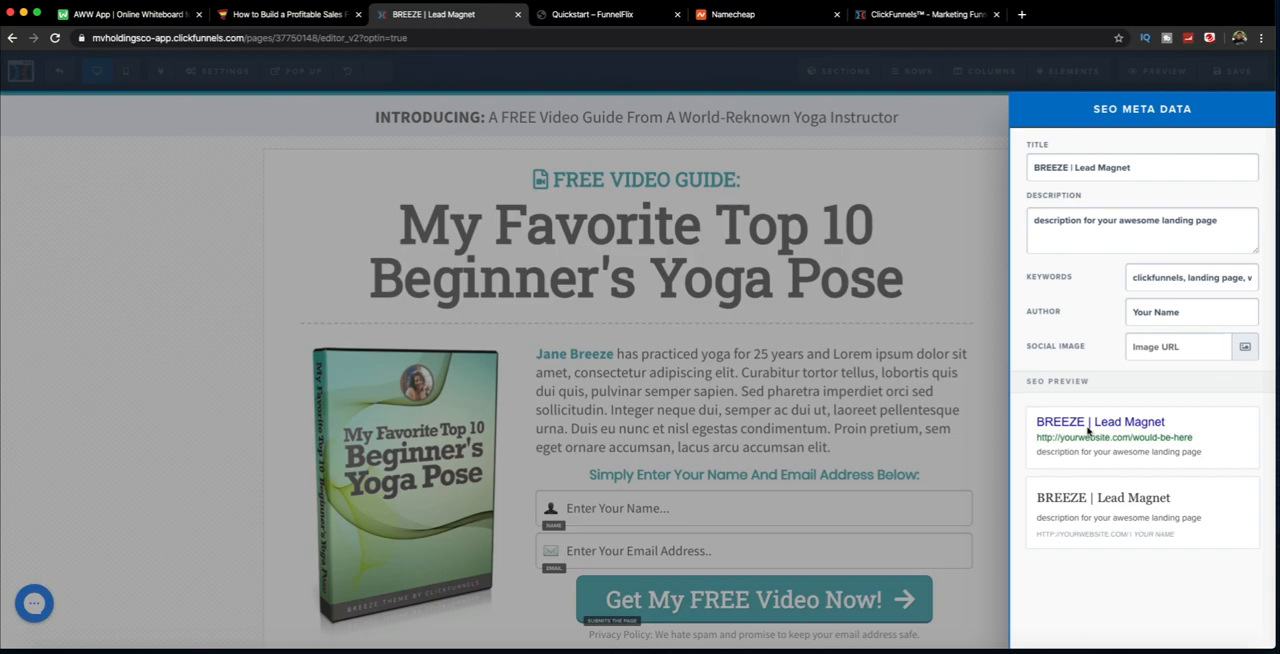
Step: Replace the page's SEO title with "Our Free Do At Home Fitness Program in 5 easy steps"
{"action": "triple_click", "coordinate": [1095, 171]}
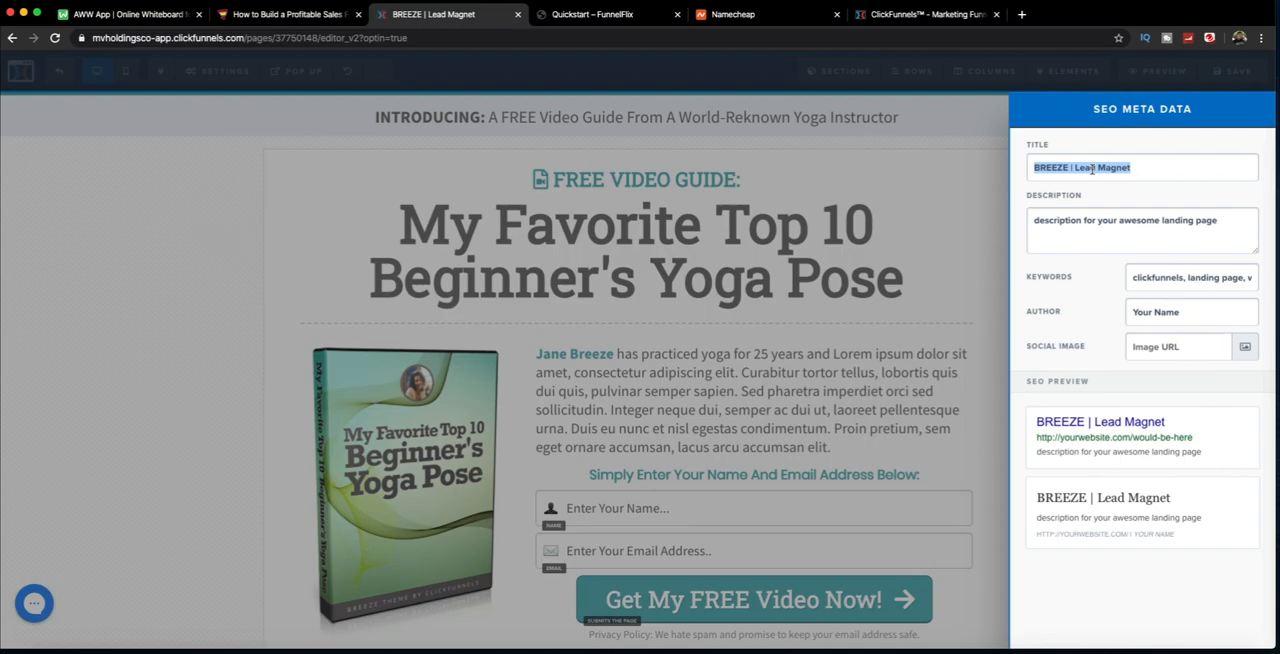
{"action": "type", "text": "My"}
{"action": "key", "text": "BackSpace"}
{"action": "key", "text": "BackSpace"}
{"action": "type", "text": "Our"}
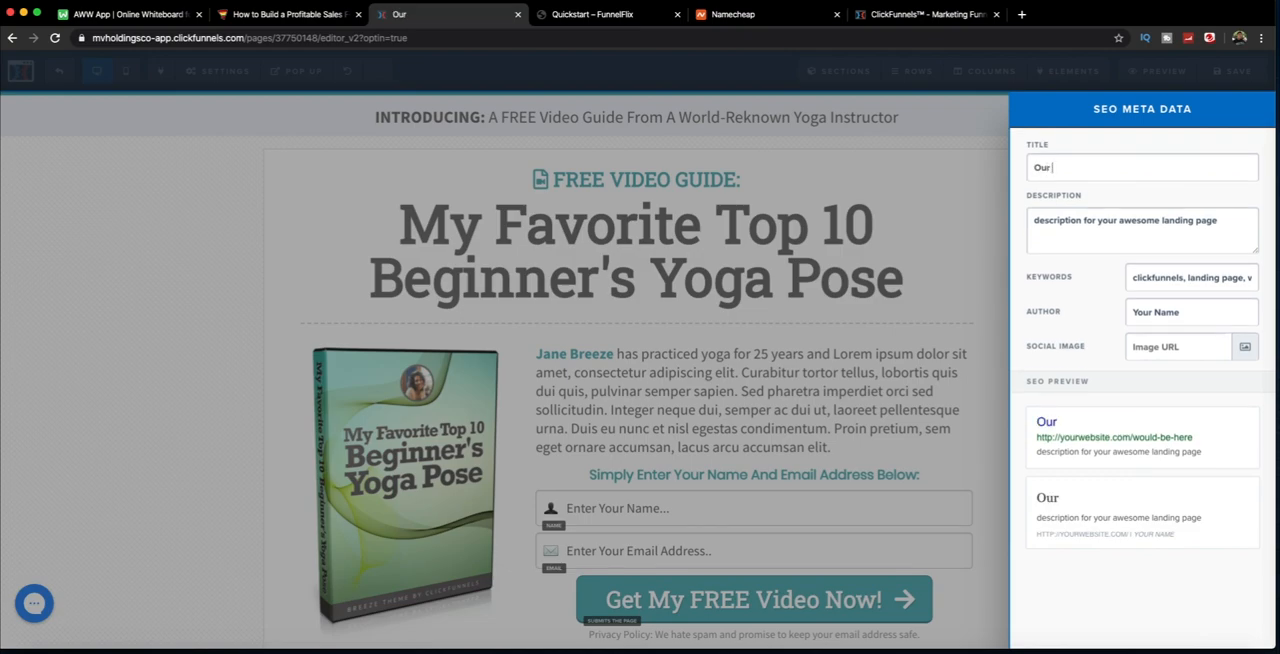
{"action": "type", "text": " Free Do At GHome Fitness Program"}
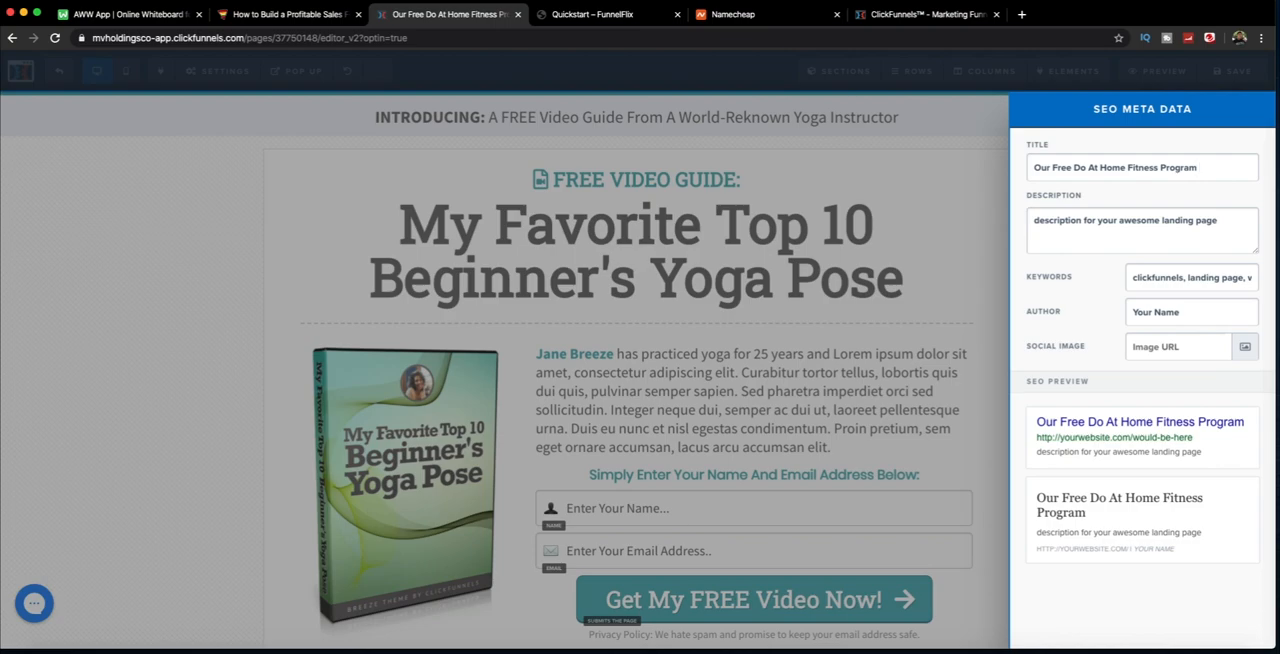
{"action": "type", "text": "in 5 easy steps"}
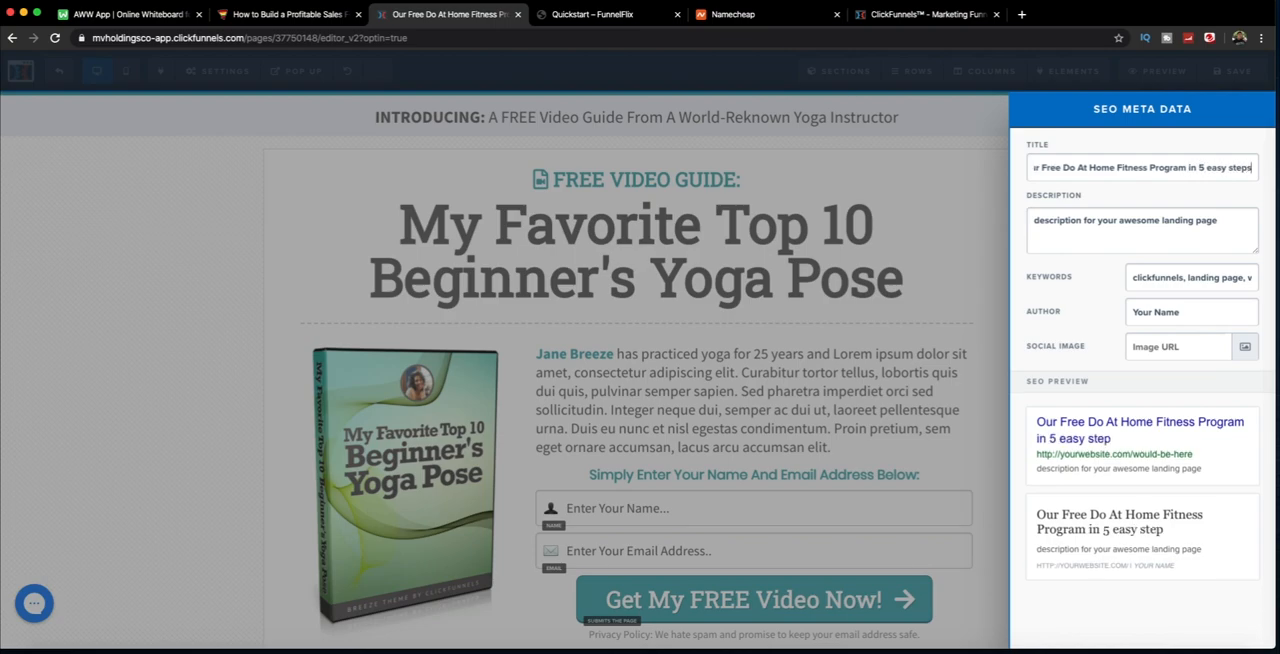
Step: Capitalise the last two words of the SEO title so it ends in "5 Easy Steps"
{"action": "left_click", "coordinate": [1215, 167]}
{"action": "key", "text": "BackSpace"}
{"action": "type", "text": "E"}
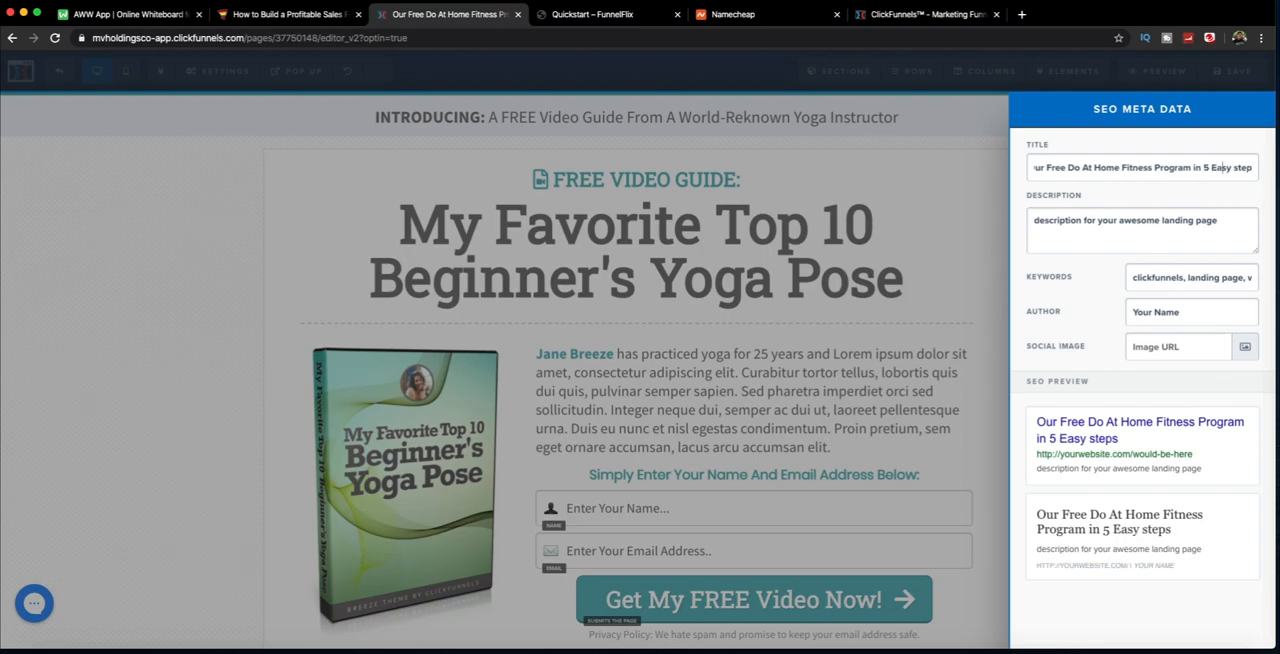
{"action": "left_click", "coordinate": [1240, 167]}
{"action": "key", "text": "BackSpace"}
{"action": "type", "text": "S"}
{"action": "left_click", "coordinate": [1102, 439]}
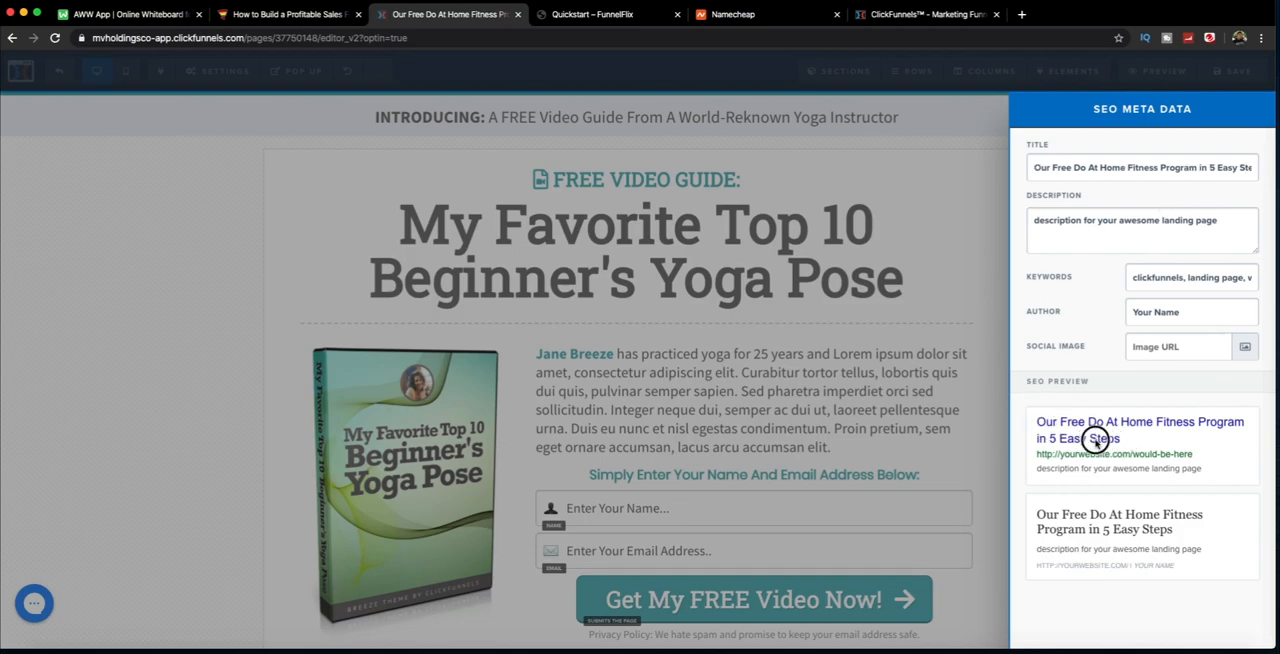
Step: Review the SEO description, its preview, the keywords and the author field, and close the SEO meta data
{"action": "triple_click", "coordinate": [1108, 227]}
{"action": "left_click_drag", "start_coordinate": [1050, 471], "coordinate": [1170, 467]}
{"action": "double_click", "coordinate": [1166, 279]}
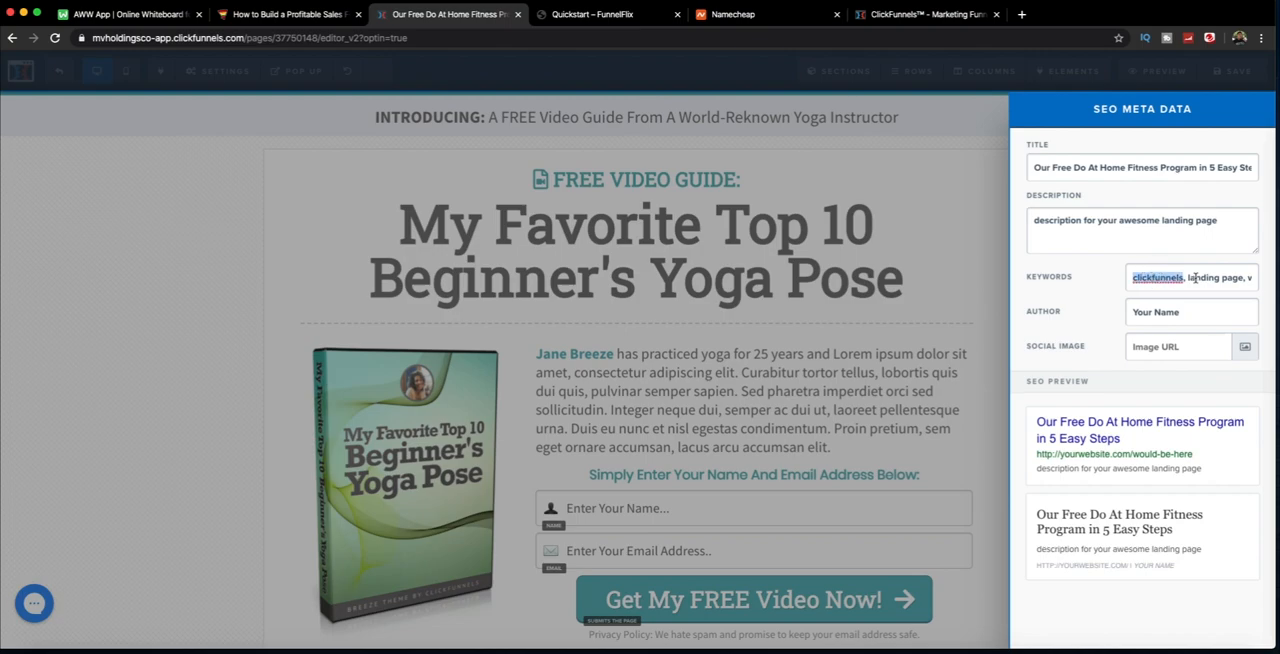
{"action": "left_click_drag", "start_coordinate": [1178, 312], "coordinate": [1170, 316]}
{"action": "left_click", "coordinate": [956, 334]}
{"action": "left_click", "coordinate": [218, 70]}
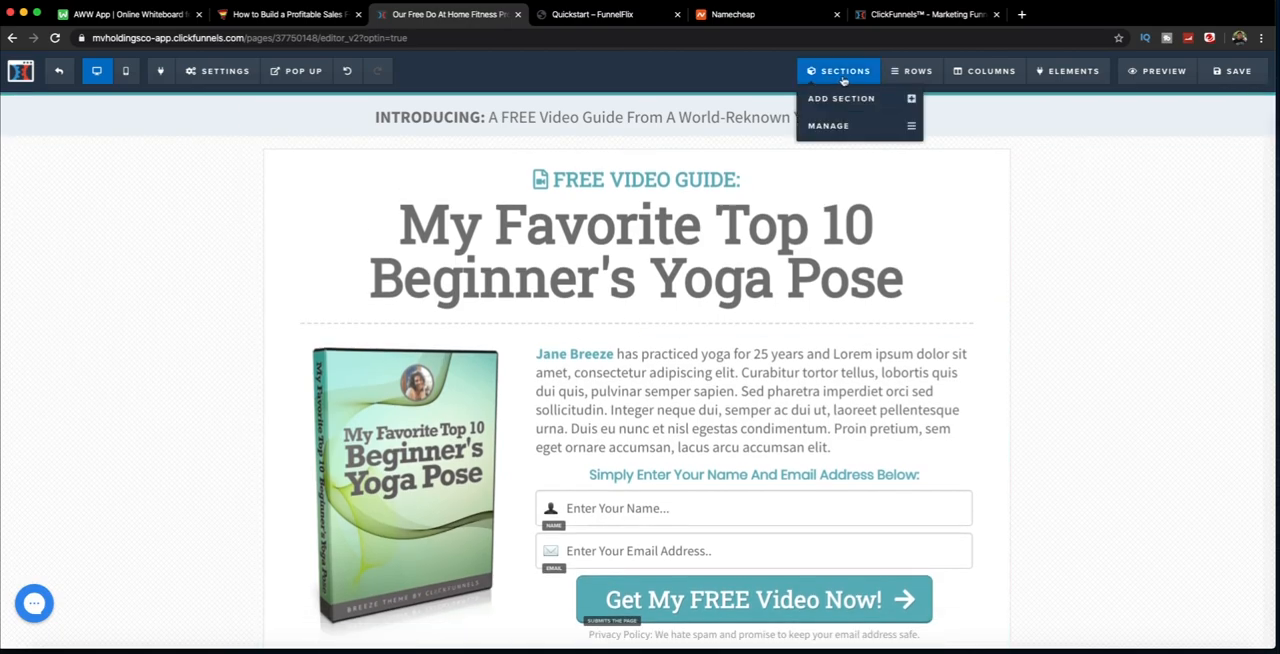
Step: Examine the section, row, column and element options and look over the lead page's existing sections from header to footer
{"action": "mouse_move", "coordinate": [1088, 80]}
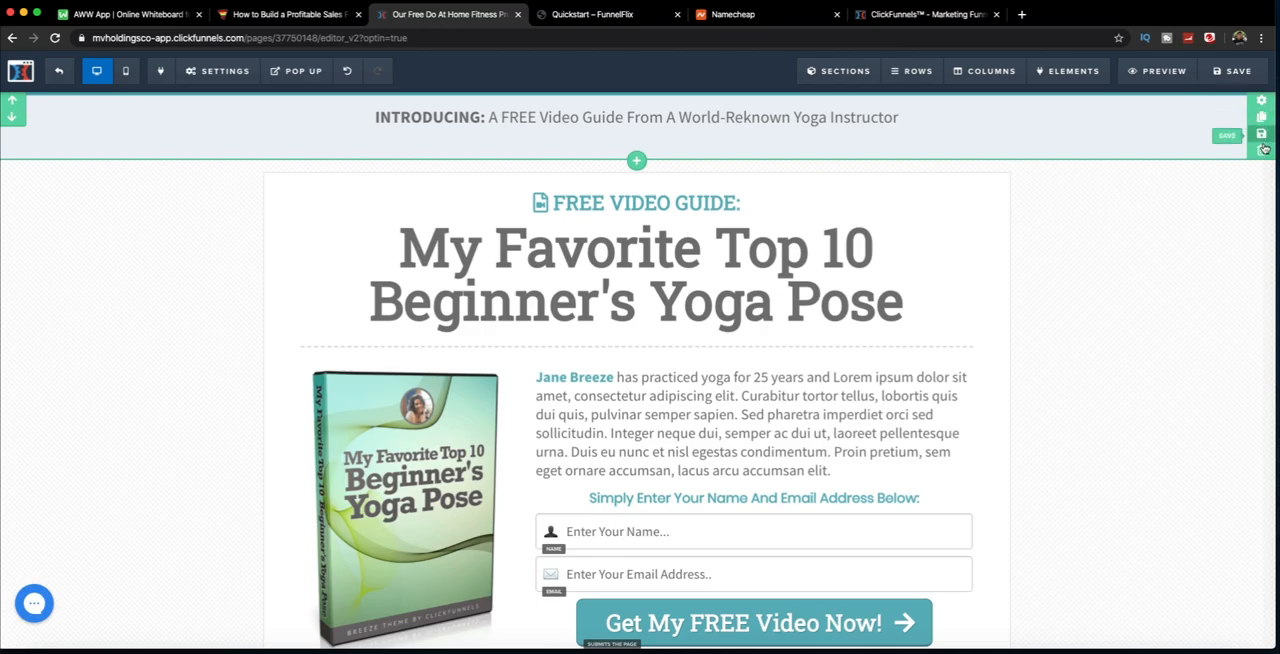
{"action": "mouse_move", "coordinate": [845, 77]}
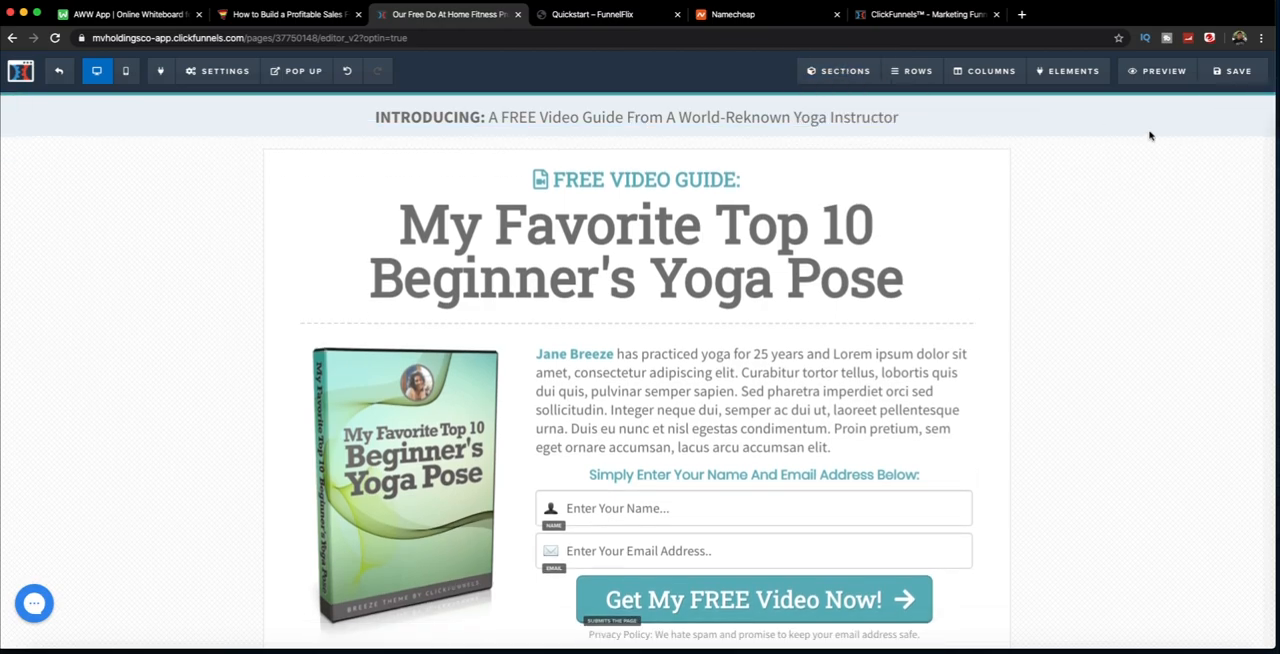
{"action": "scroll", "coordinate": [1150, 308], "scroll_direction": "down", "scroll_amount": 2}
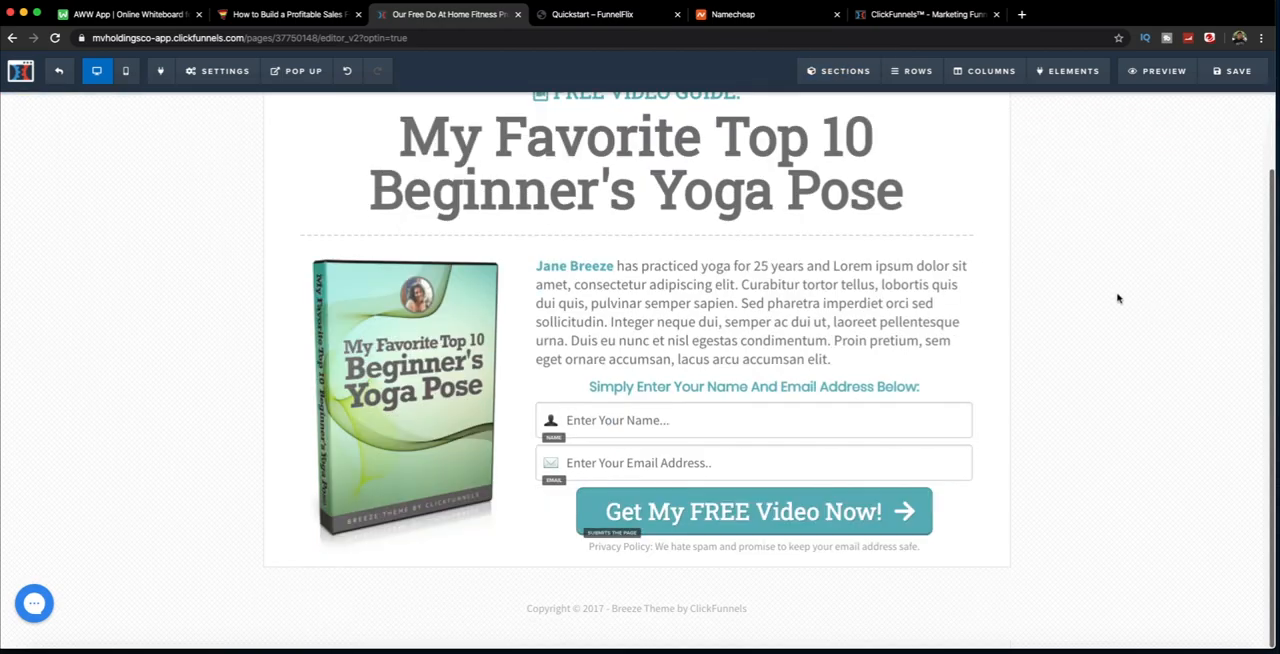
{"action": "scroll", "coordinate": [1117, 299], "scroll_direction": "up", "scroll_amount": 2}
{"action": "scroll", "coordinate": [1117, 299], "scroll_direction": "down", "scroll_amount": 2}
{"action": "scroll", "coordinate": [1117, 299], "scroll_direction": "up", "scroll_amount": 2}
{"action": "scroll", "coordinate": [1117, 299], "scroll_direction": "down", "scroll_amount": 2}
{"action": "scroll", "coordinate": [1090, 325], "scroll_direction": "up", "scroll_amount": 2}
Step: Try to add a Full Width section between the INTRODUCING header and the main content
{"action": "left_click", "coordinate": [880, 105]}
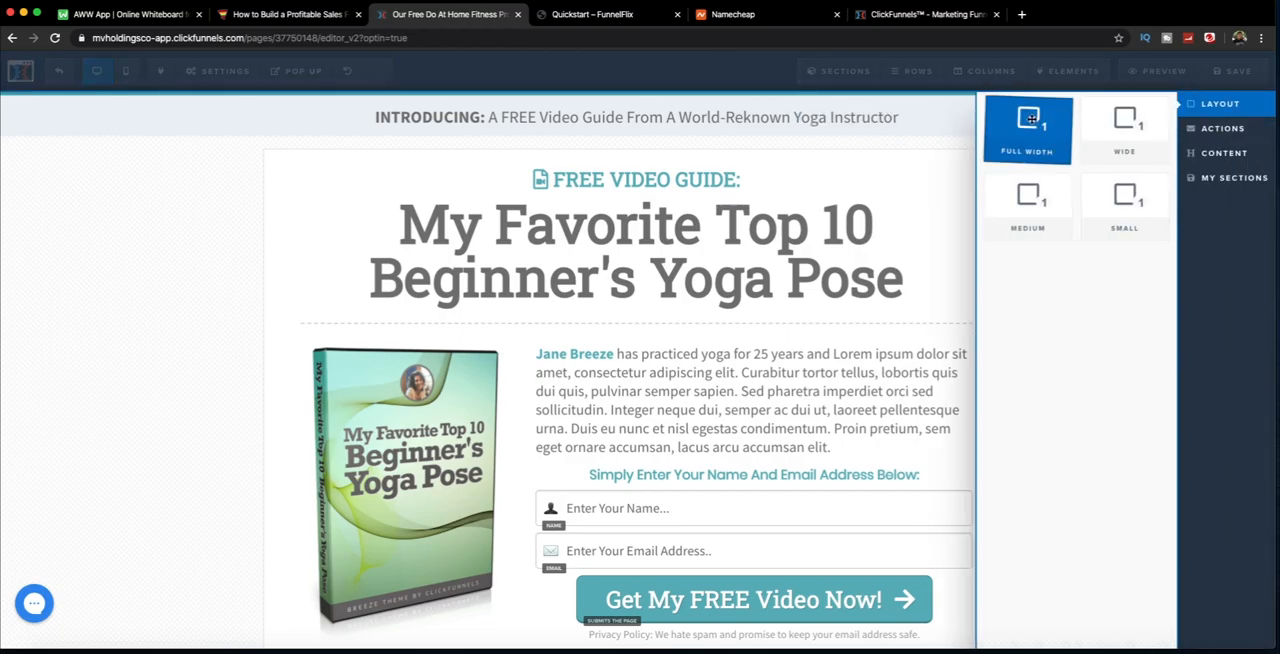
{"action": "left_click_drag", "start_coordinate": [1025, 120], "coordinate": [676, 207]}
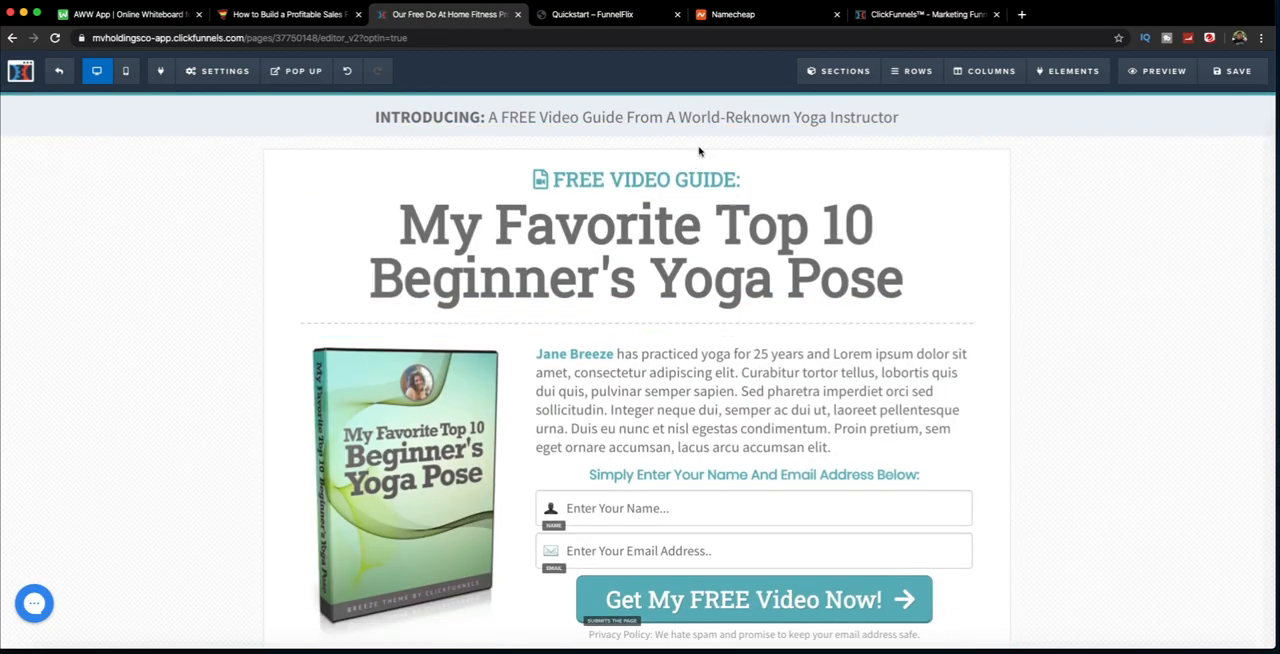
{"action": "scroll", "coordinate": [745, 168], "scroll_direction": "down", "scroll_amount": 2}
{"action": "scroll", "coordinate": [738, 180], "scroll_direction": "up", "scroll_amount": 2}
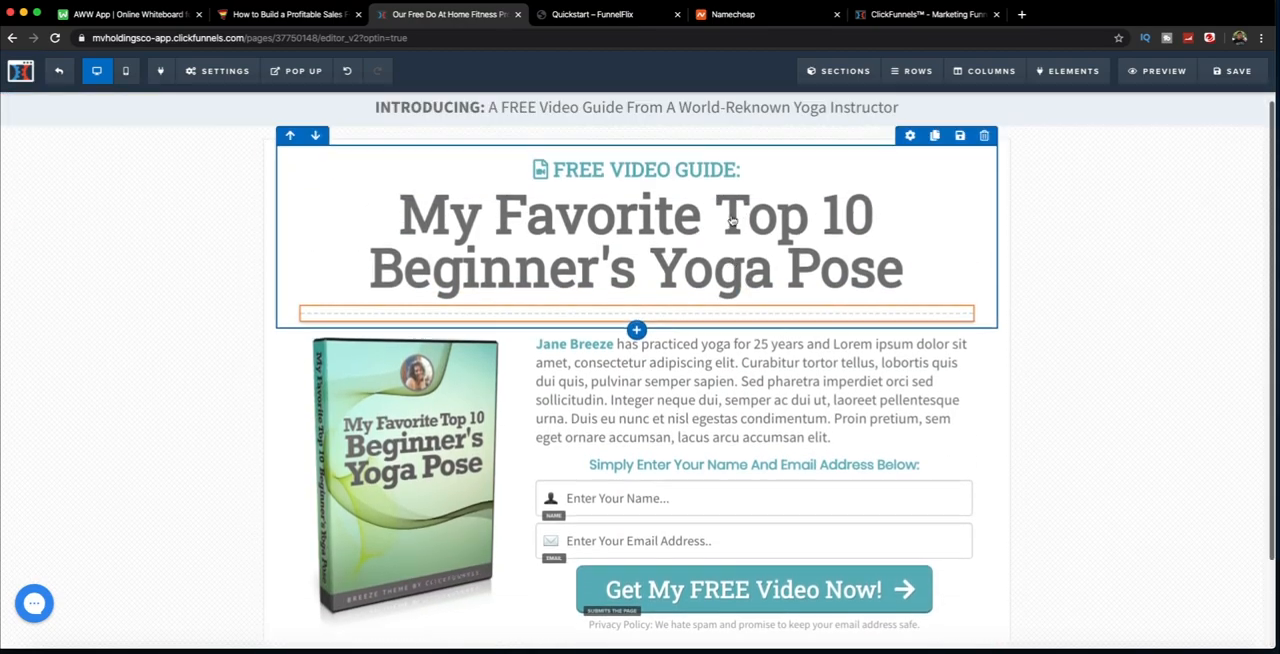
{"action": "scroll", "coordinate": [900, 120], "scroll_direction": "down", "scroll_amount": 1}
Step: Add a Full Width section directly below the INTRODUCING header section
{"action": "left_click", "coordinate": [838, 71]}
{"action": "left_click", "coordinate": [862, 98]}
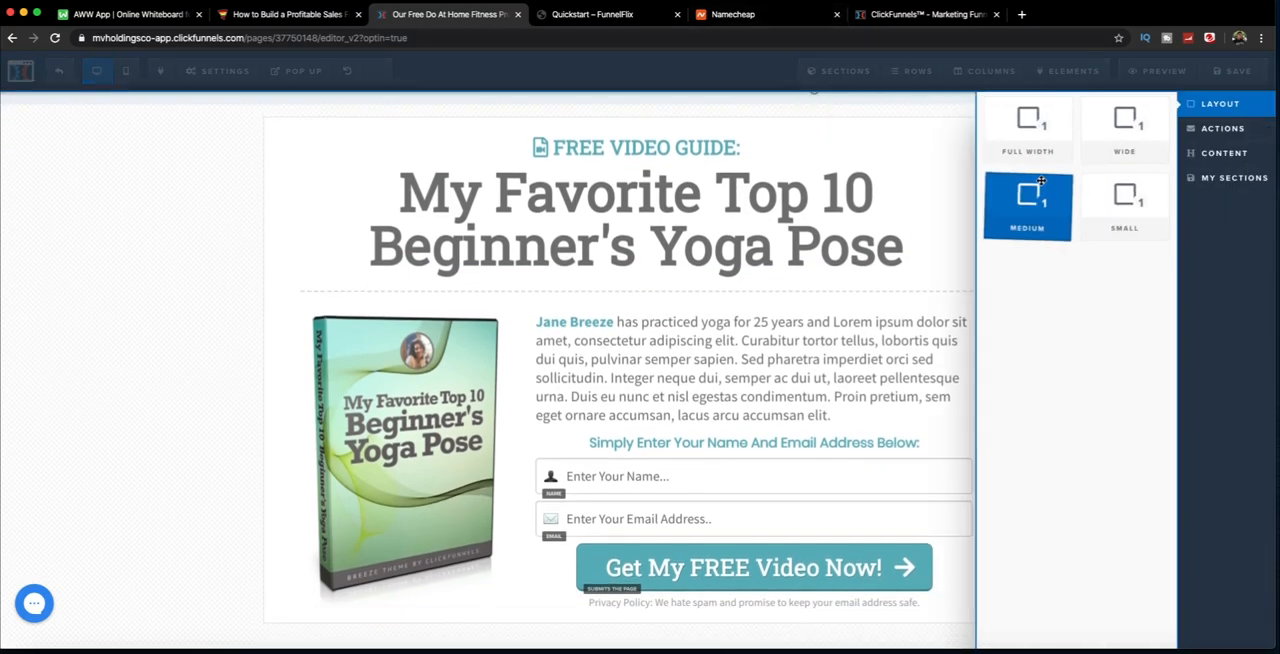
{"action": "left_click", "coordinate": [1030, 125]}
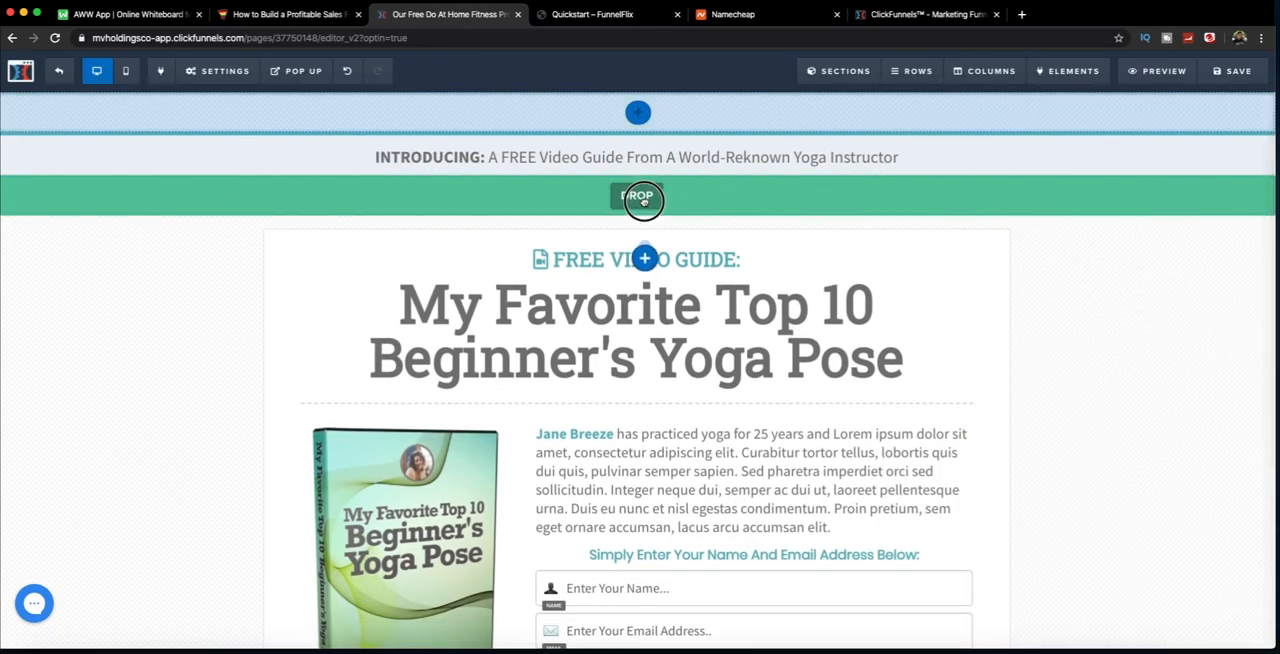
{"action": "left_click_drag", "start_coordinate": [643, 200], "coordinate": [643, 201]}
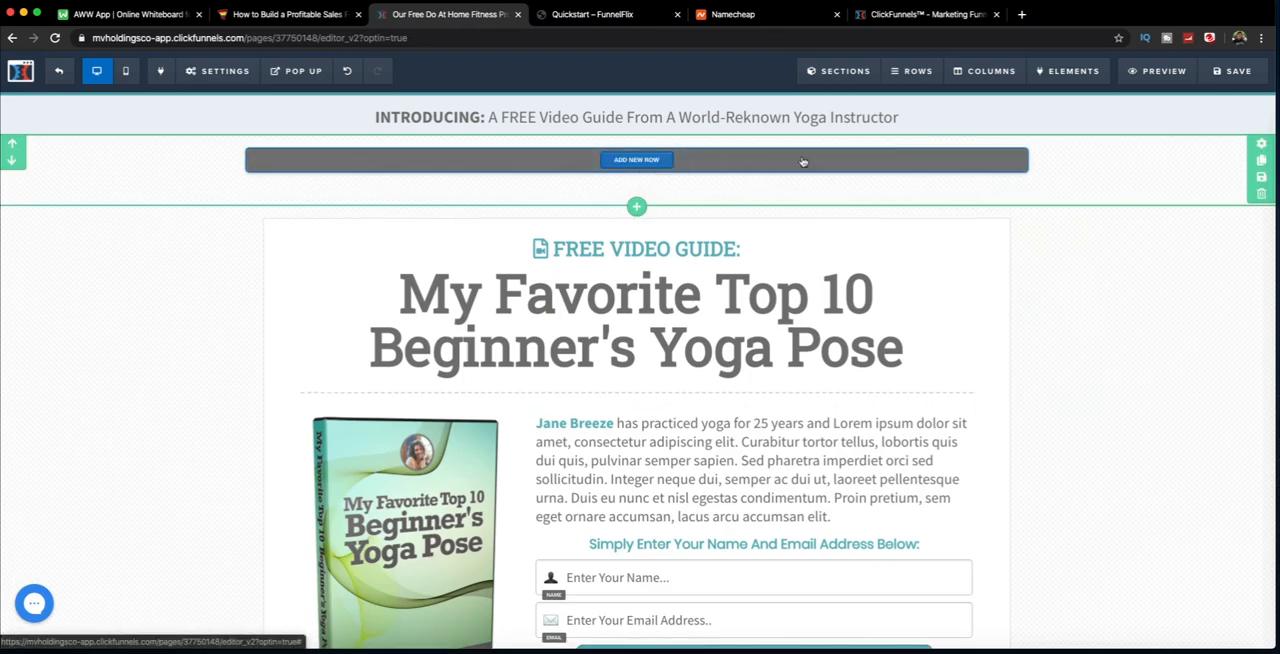
Step: Add a 2 Columns row and move it into the new full width section below the header
{"action": "left_click", "coordinate": [647, 164]}
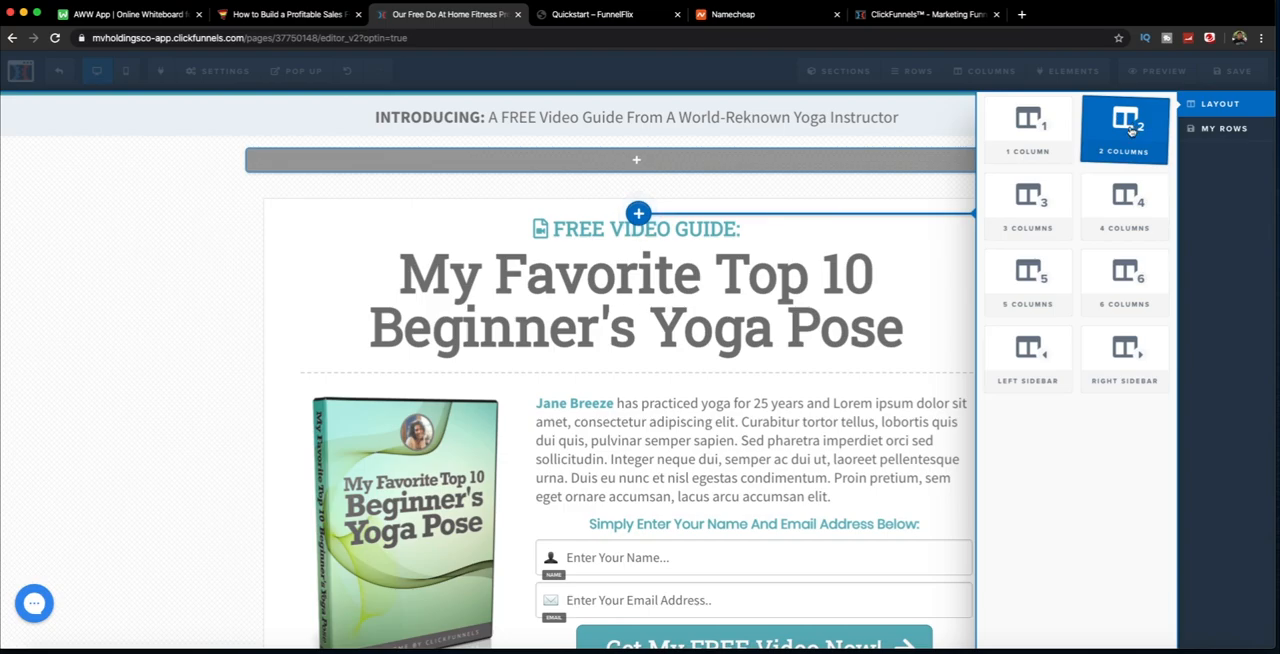
{"action": "mouse_move", "coordinate": [1124, 166]}
{"action": "left_mouse_down"}
{"action": "mouse_move", "coordinate": [1122, 140]}
{"action": "mouse_move", "coordinate": [817, 180]}
{"action": "mouse_move", "coordinate": [682, 255]}
{"action": "mouse_move", "coordinate": [663, 251]}
{"action": "mouse_move", "coordinate": [666, 343]}
{"action": "mouse_move", "coordinate": [662, 324]}
{"action": "left_mouse_up"}
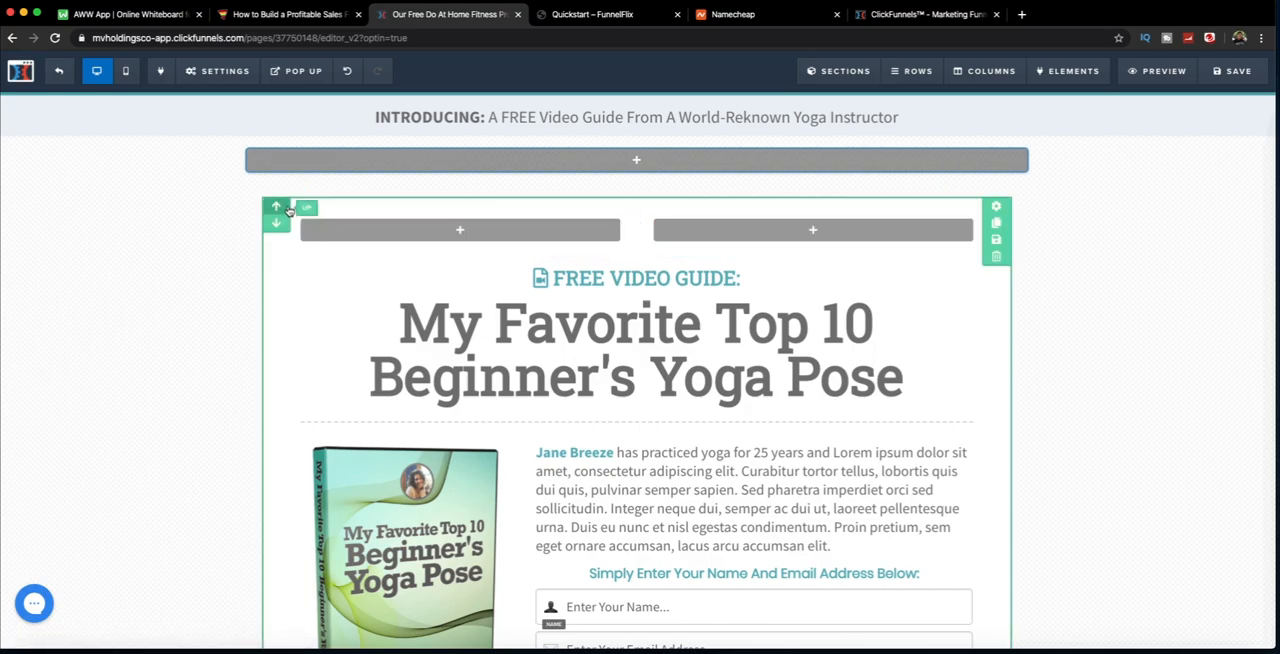
{"action": "left_click", "coordinate": [286, 204]}
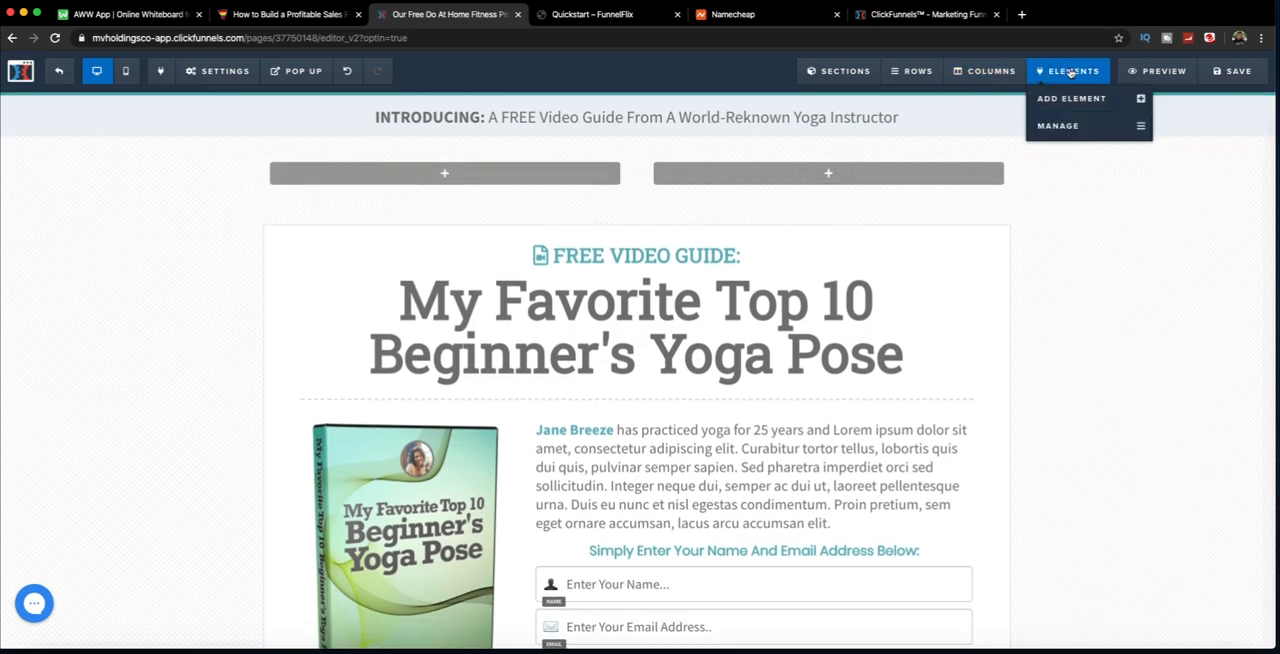
Step: Add an Image element to the new row's first column and a Bullet List to its second column
{"action": "left_click", "coordinate": [443, 176]}
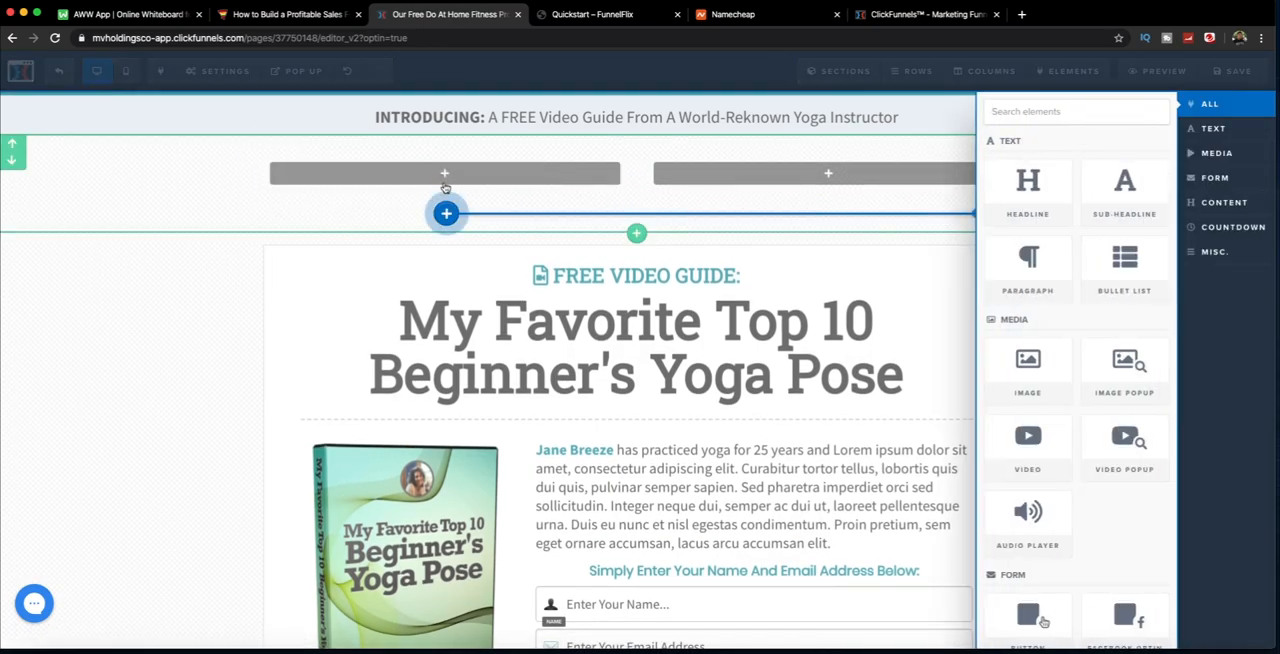
{"action": "scroll", "coordinate": [1048, 397], "scroll_direction": "down", "scroll_amount": 10}
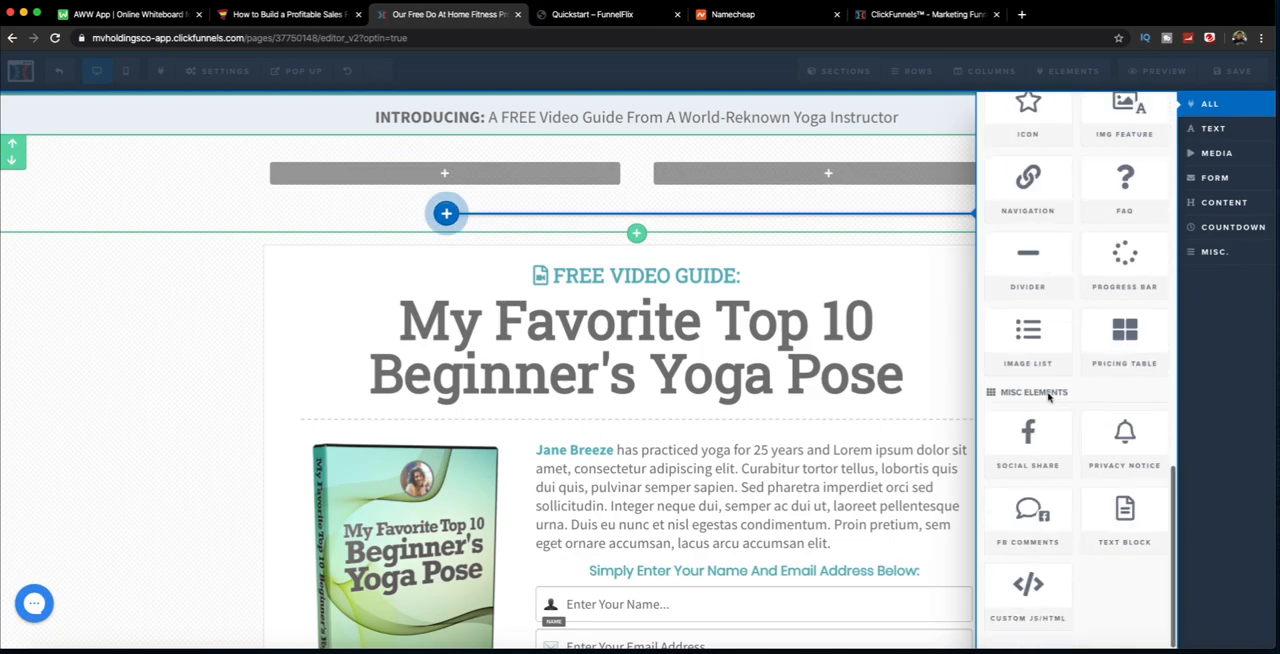
{"action": "scroll", "coordinate": [1048, 397], "scroll_direction": "up", "scroll_amount": 10}
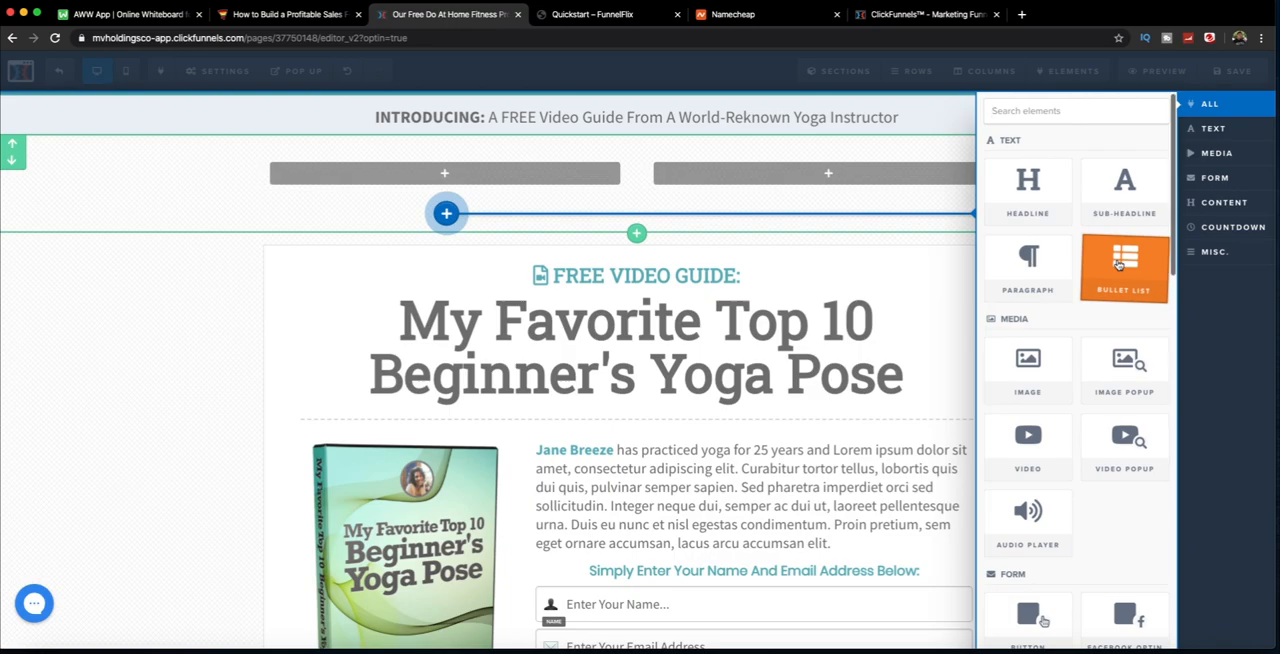
{"action": "left_click", "coordinate": [575, 180]}
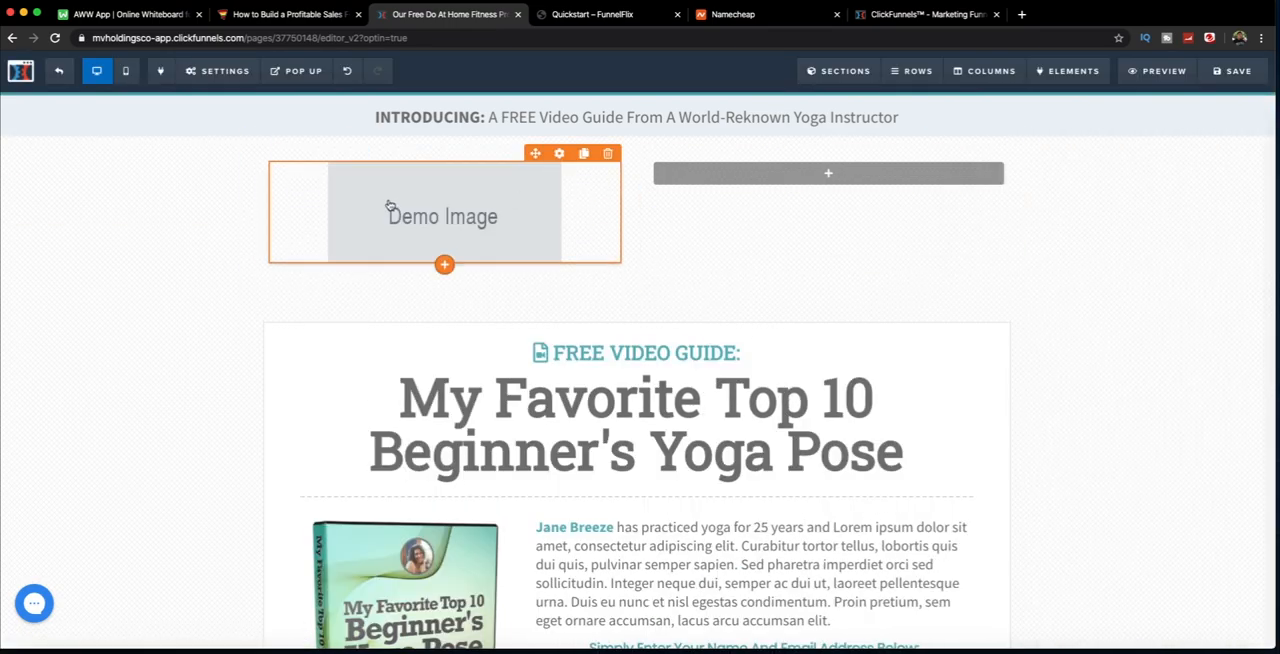
{"action": "left_click", "coordinate": [828, 175]}
{"action": "left_click_drag", "start_coordinate": [1124, 262], "coordinate": [805, 178]}
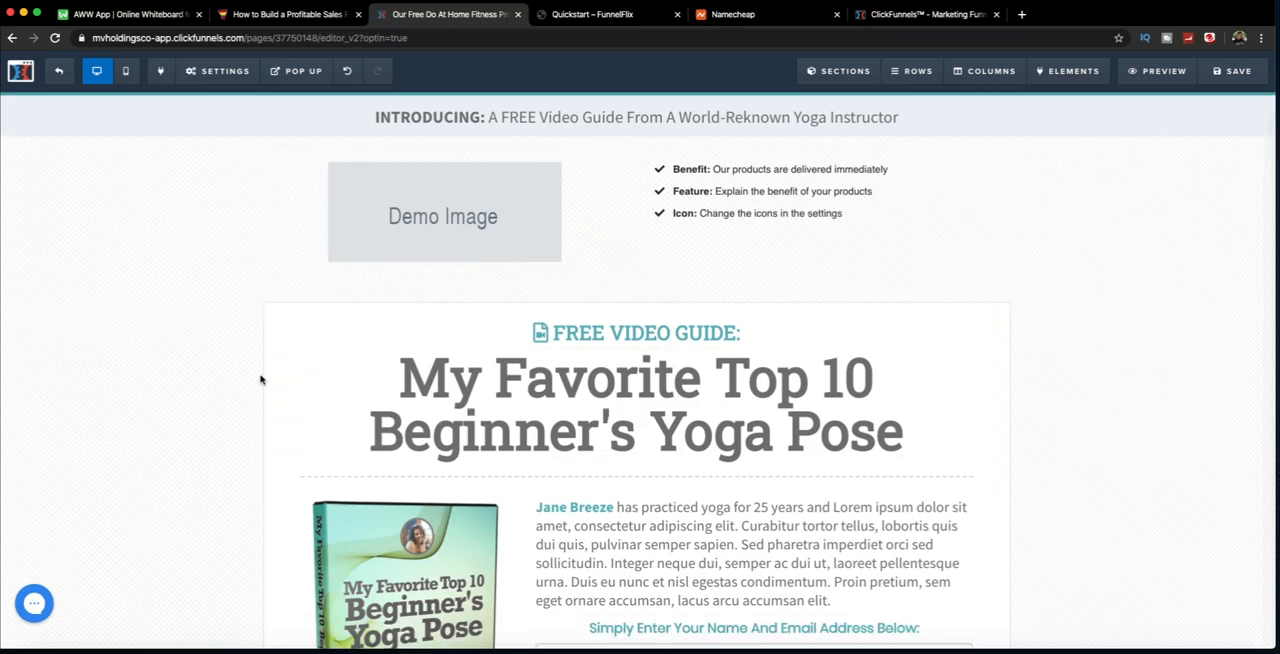
Step: Delete the two-column row with the demo image and bullet list, and delete the full width section that held it
{"action": "left_click", "coordinate": [1014, 140]}
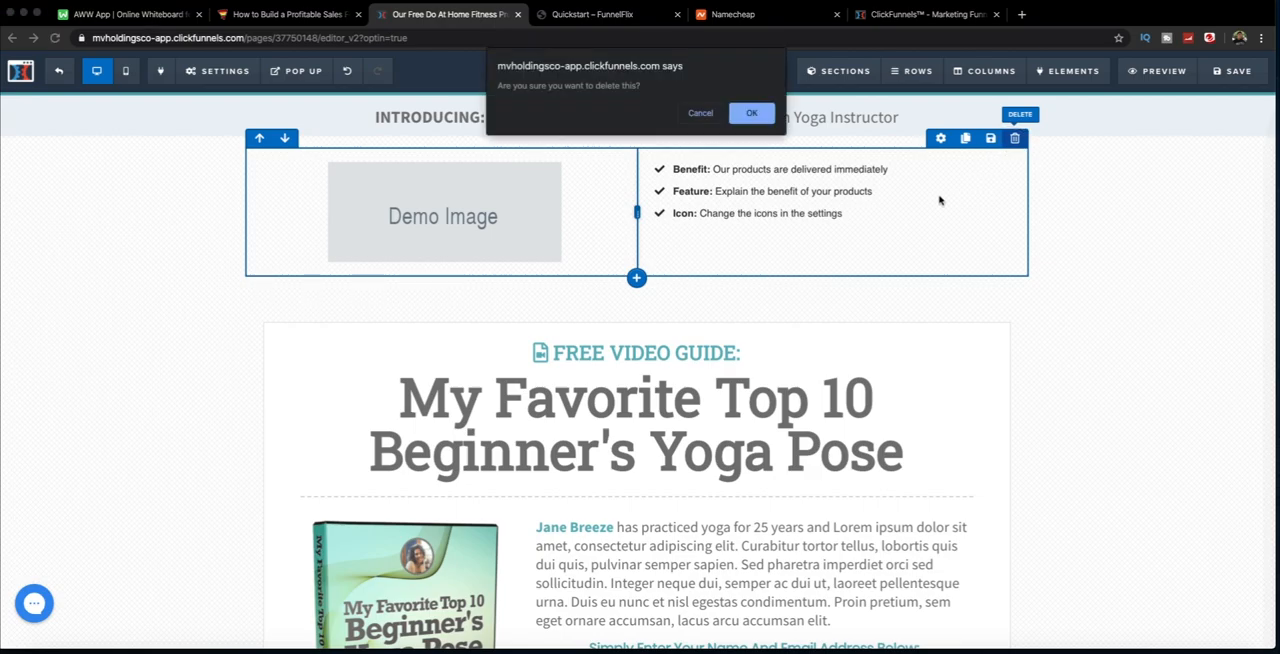
{"action": "left_click", "coordinate": [749, 117]}
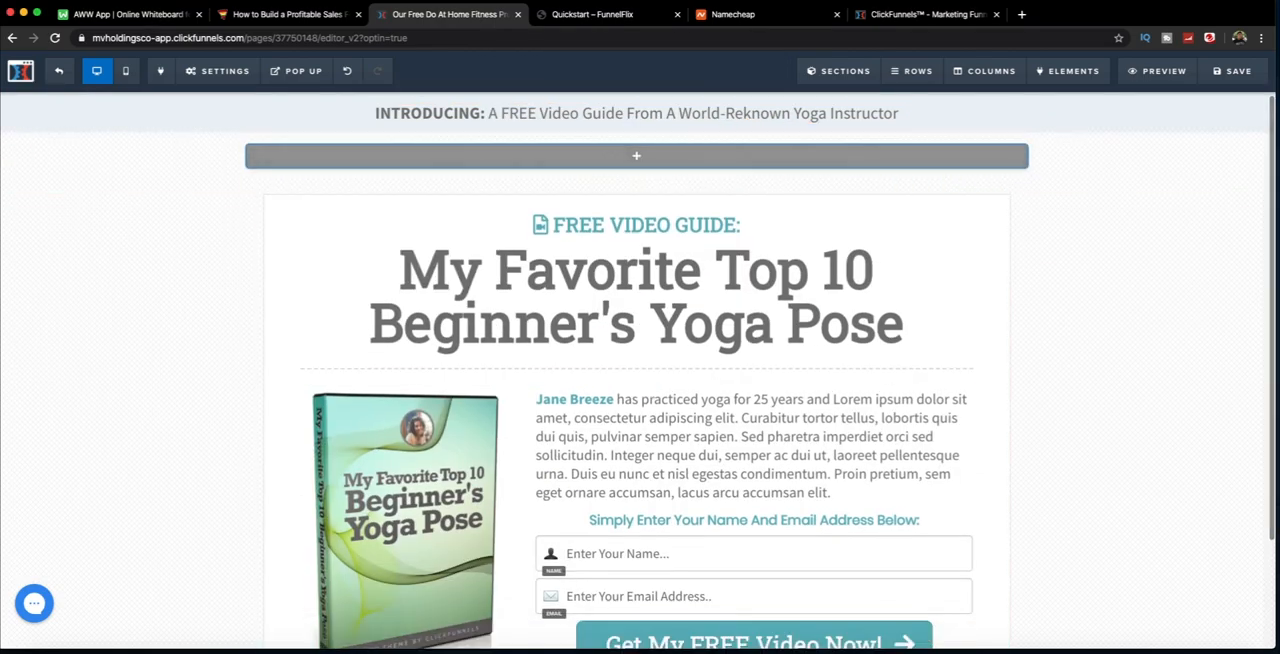
{"action": "left_click", "coordinate": [1261, 189]}
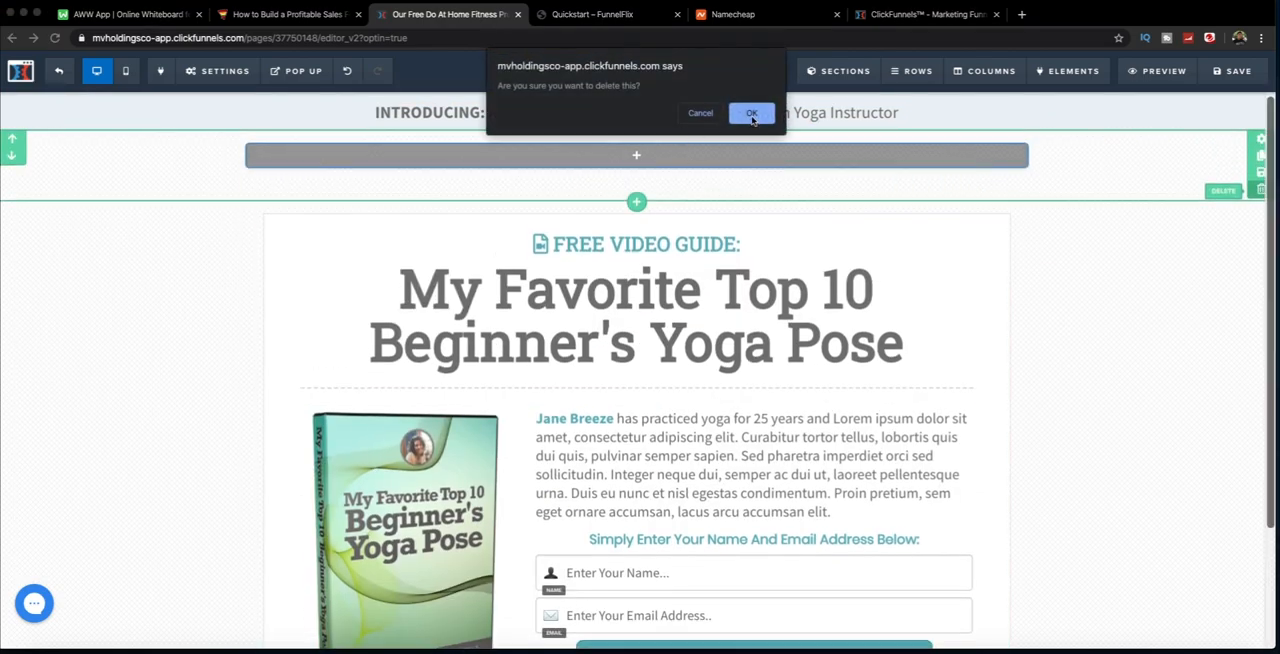
{"action": "left_click", "coordinate": [752, 117]}
{"action": "scroll", "coordinate": [120, 300], "scroll_direction": "down", "scroll_amount": 2}
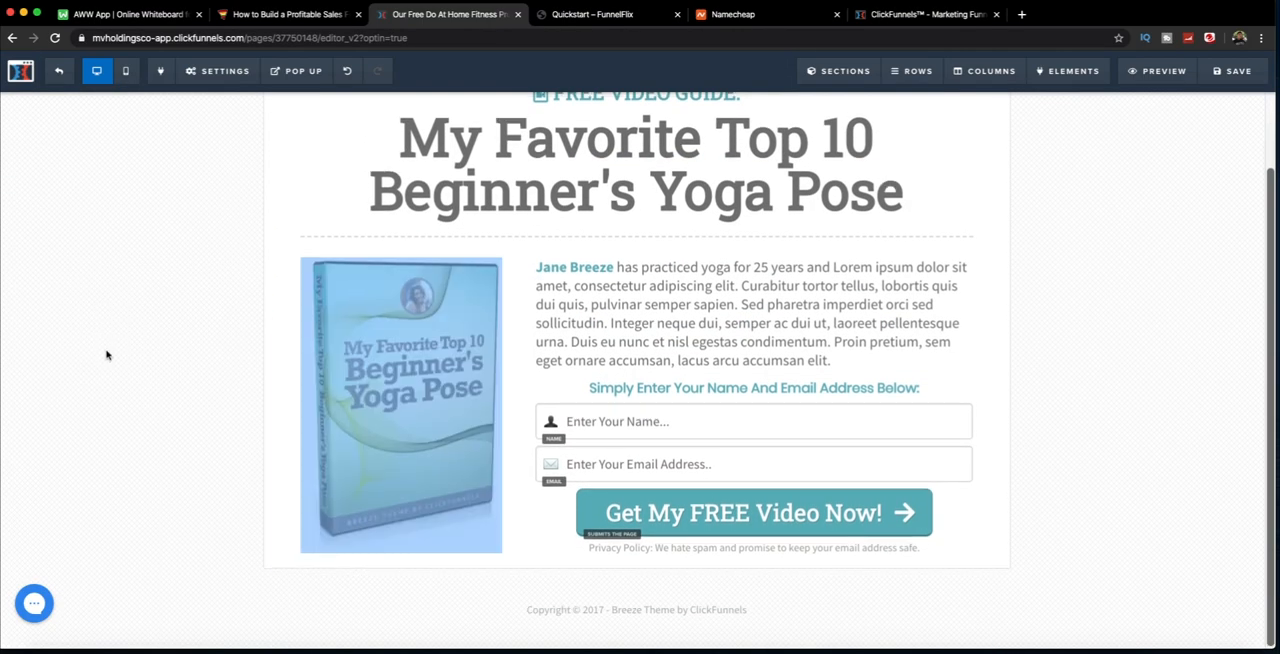
{"action": "scroll", "coordinate": [107, 355], "scroll_direction": "up", "scroll_amount": 2}
Step: Replace the page's background image with the blue polygon image from the Gradient / Simple Color backgrounds
{"action": "double_click", "coordinate": [75, 230]}
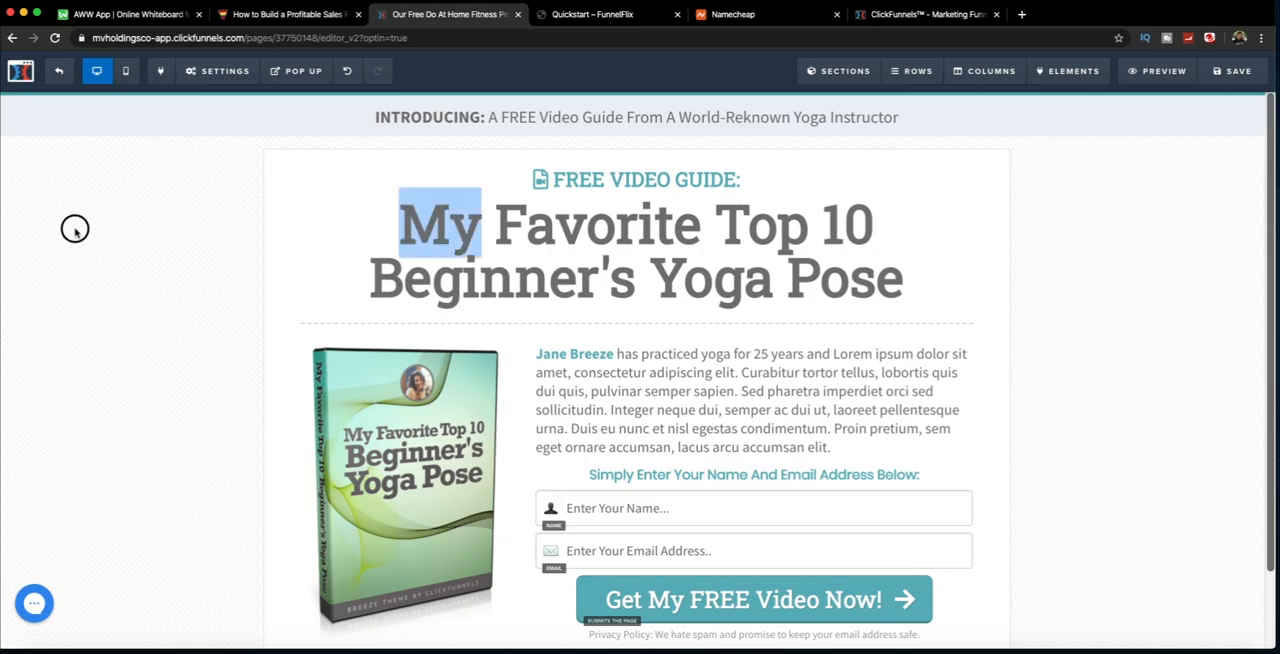
{"action": "left_click", "coordinate": [218, 71]}
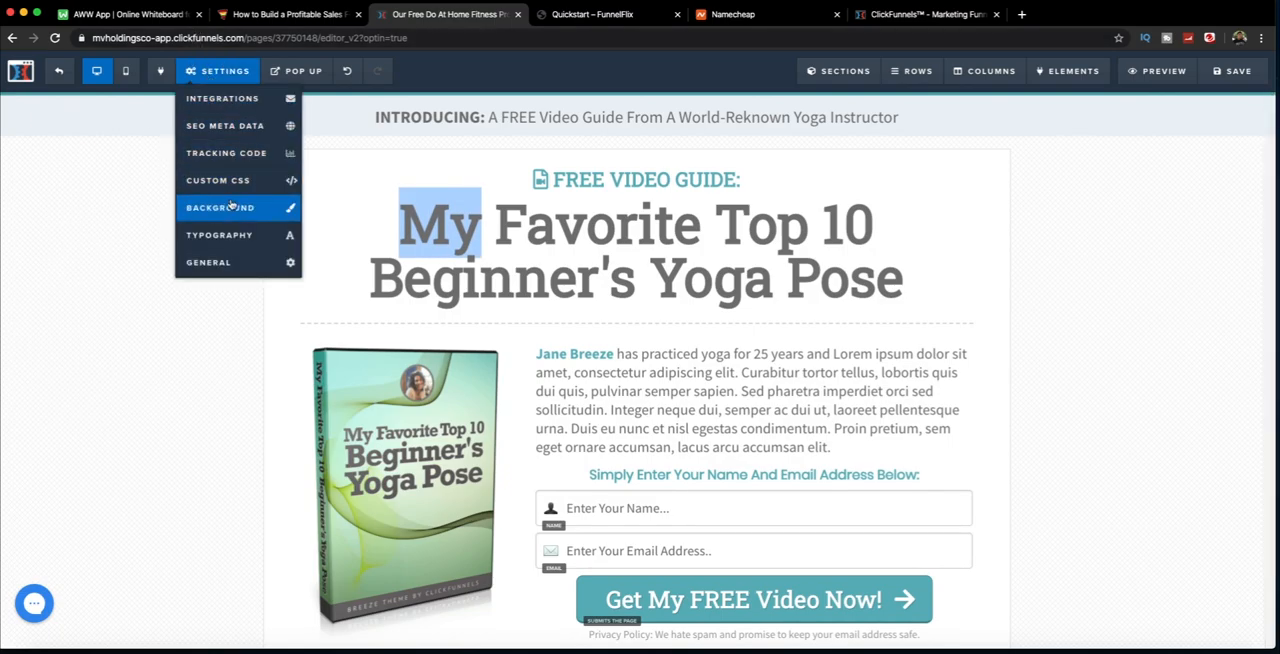
{"action": "left_click", "coordinate": [221, 208]}
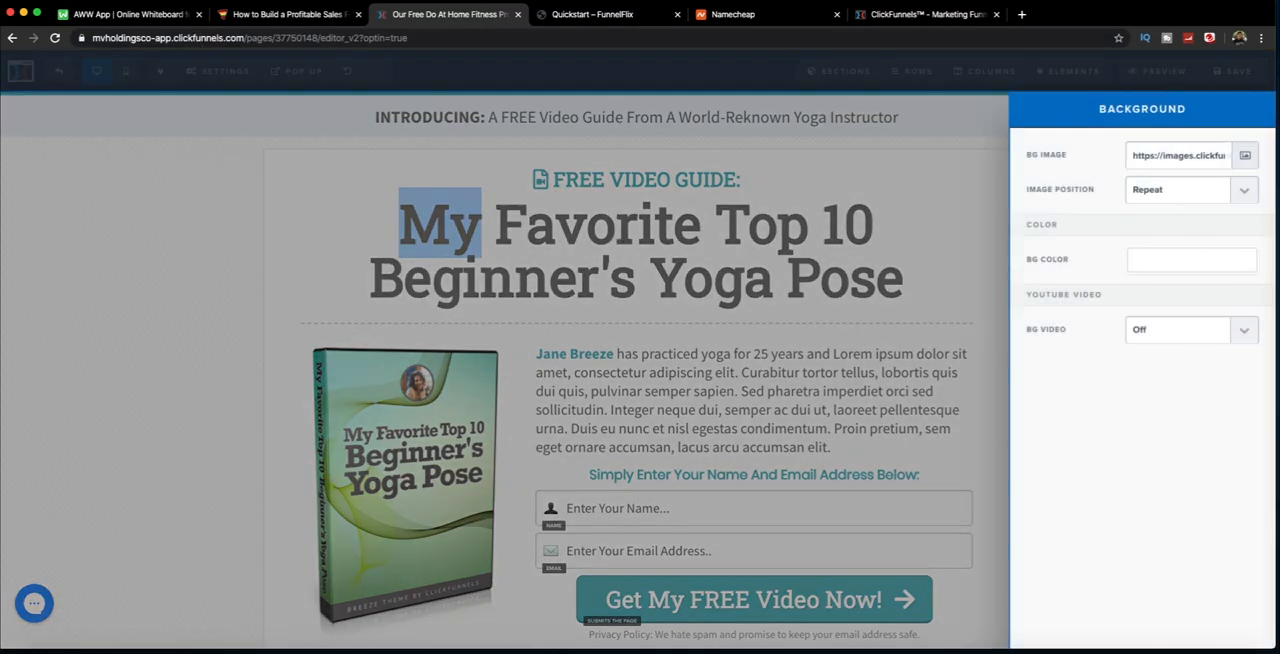
{"action": "left_click", "coordinate": [1187, 149]}
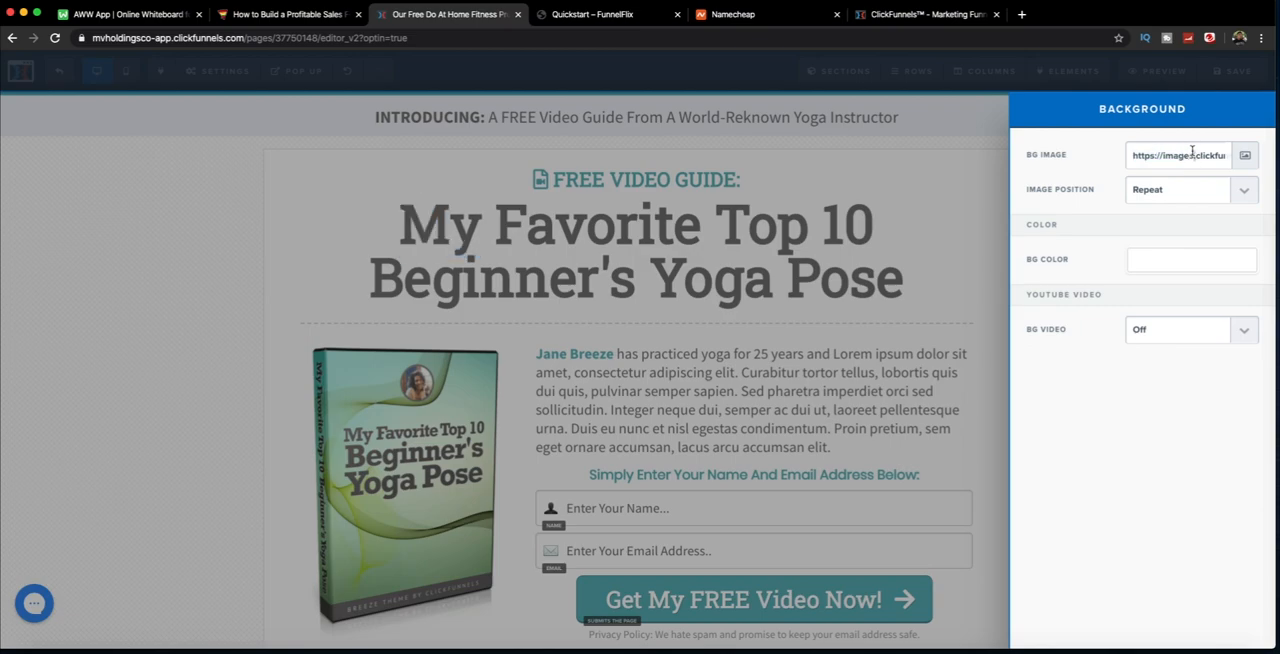
{"action": "key", "text": "BackSpace"}
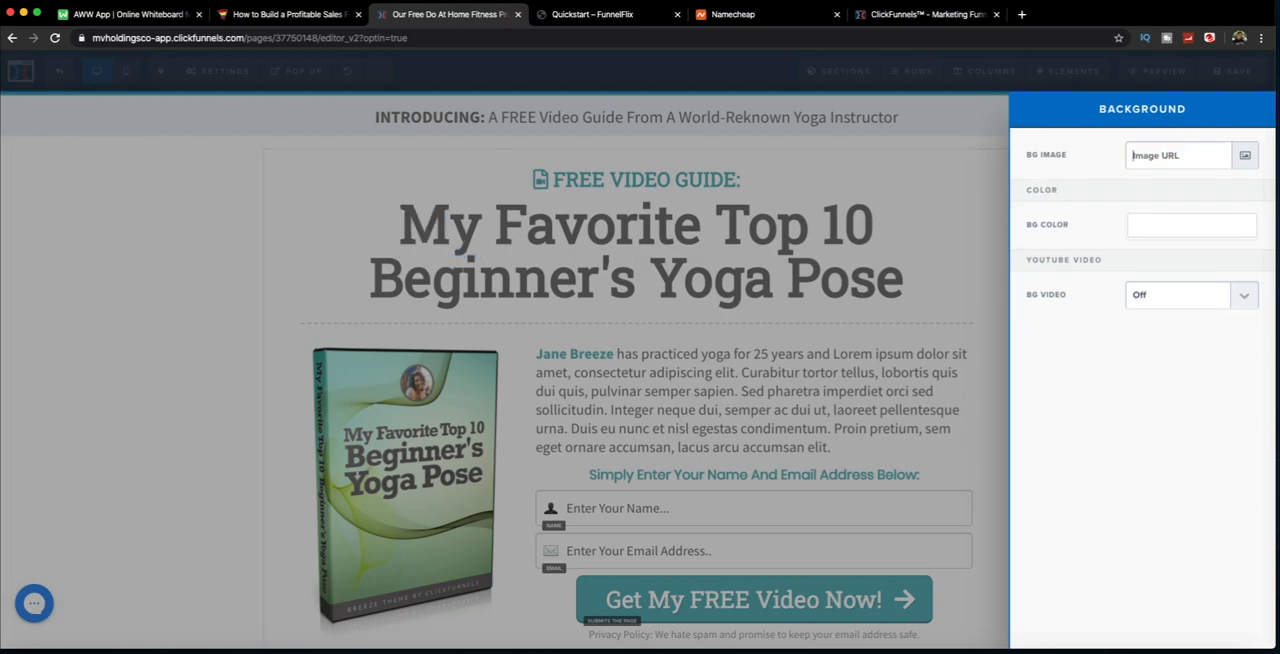
{"action": "left_click", "coordinate": [1245, 157]}
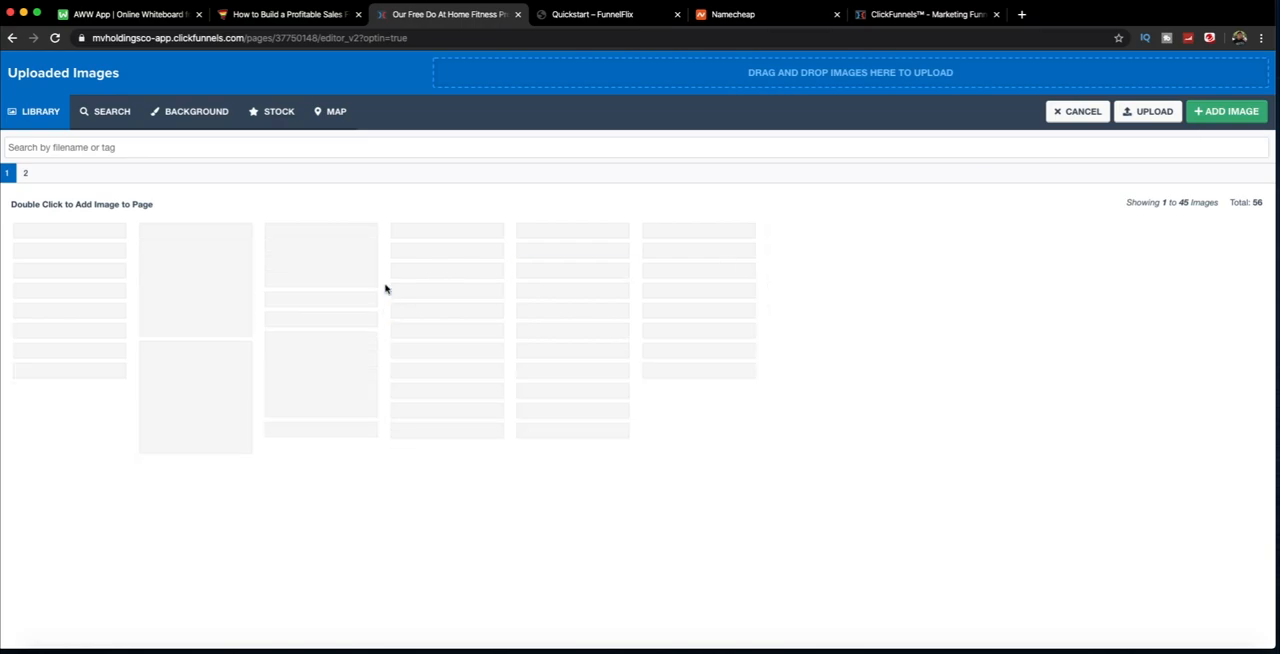
{"action": "left_click", "coordinate": [197, 112]}
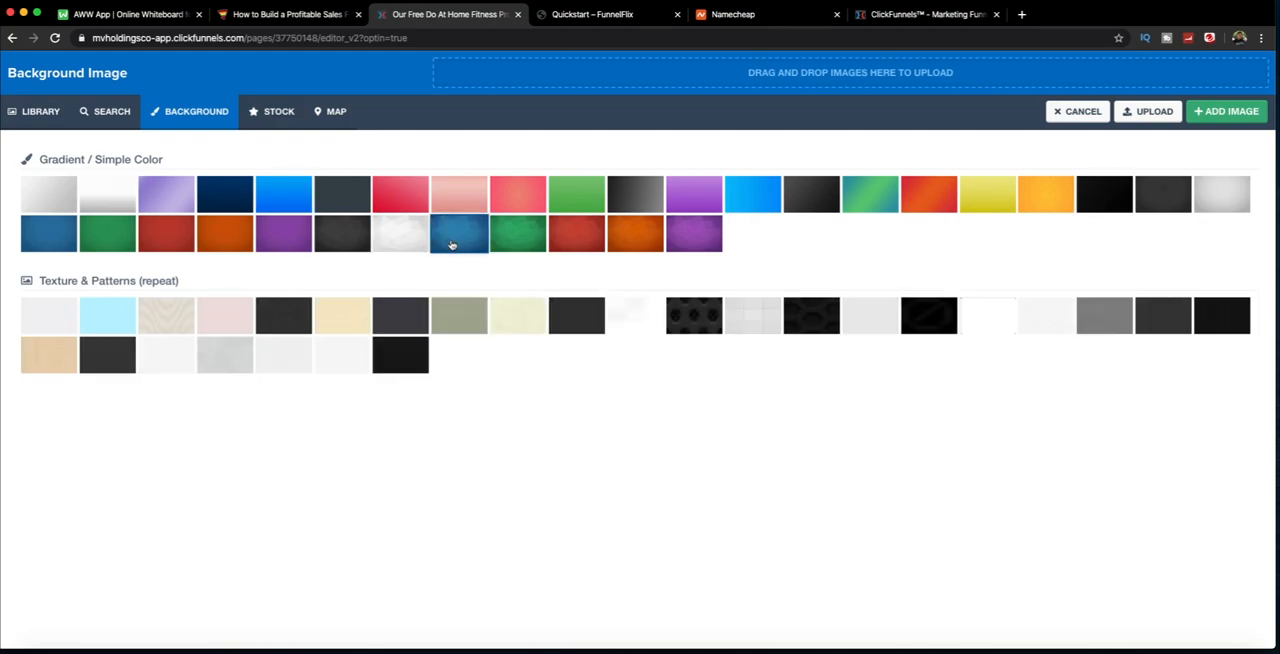
{"action": "left_click", "coordinate": [458, 233]}
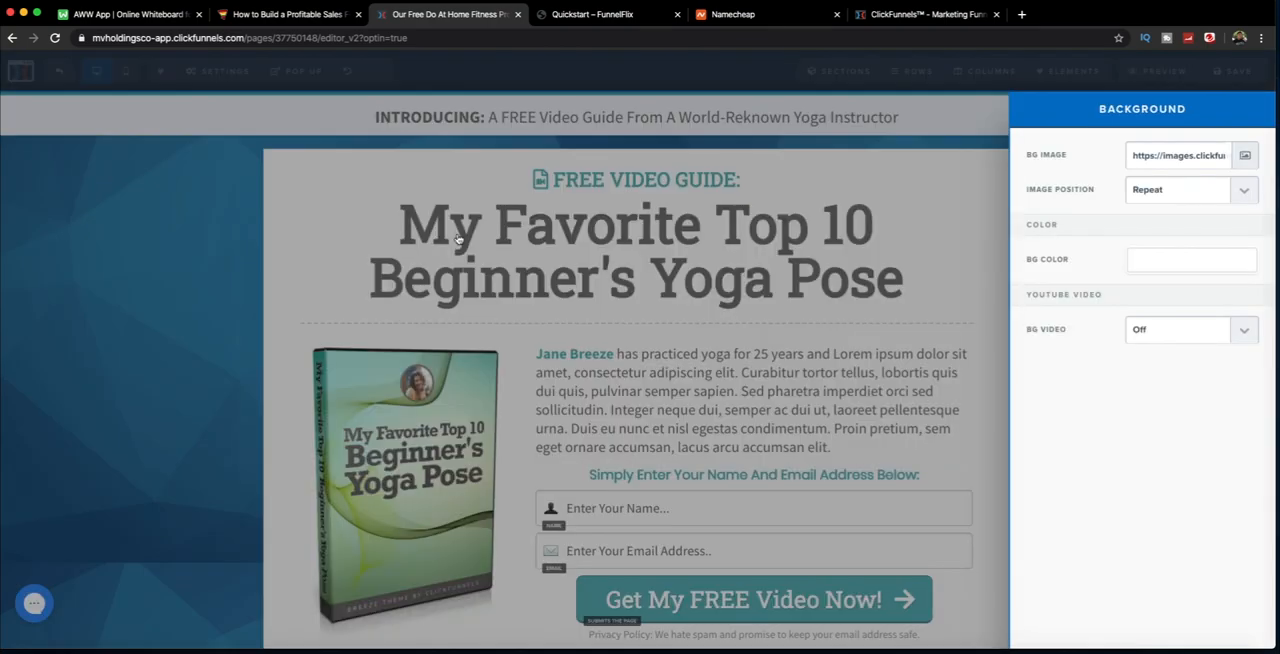
{"action": "left_click", "coordinate": [103, 288]}
{"action": "scroll", "coordinate": [100, 289], "scroll_direction": "down", "scroll_amount": 2}
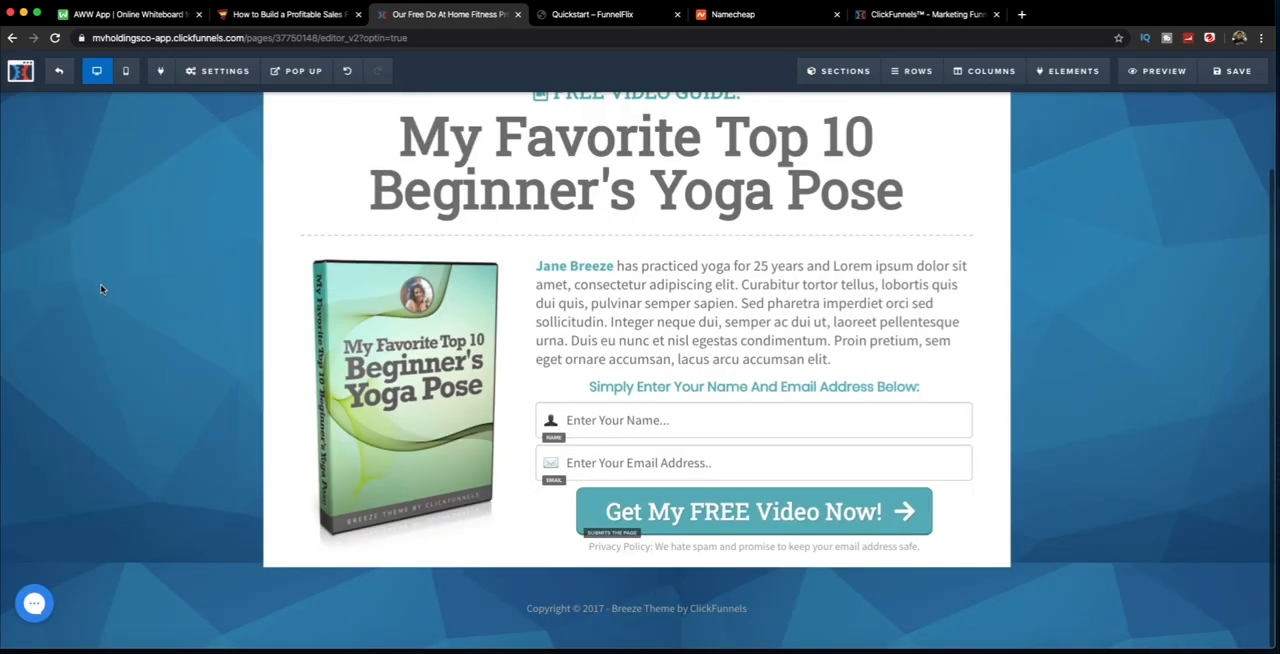
{"action": "scroll", "coordinate": [100, 289], "scroll_direction": "up", "scroll_amount": 2}
{"action": "scroll", "coordinate": [95, 297], "scroll_direction": "down", "scroll_amount": 2}
{"action": "scroll", "coordinate": [95, 297], "scroll_direction": "up", "scroll_amount": 2}
{"action": "scroll", "coordinate": [95, 297], "scroll_direction": "down", "scroll_amount": 2}
{"action": "scroll", "coordinate": [95, 297], "scroll_direction": "up", "scroll_amount": 2}
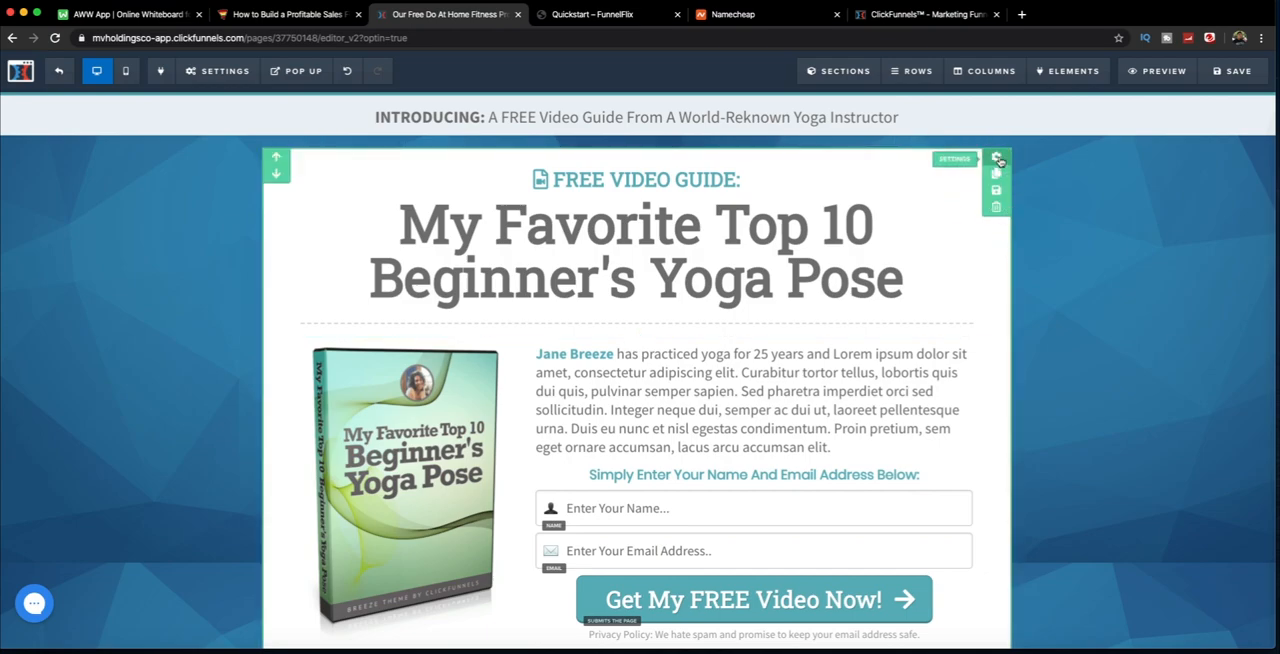
Step: Set the background color of the main section holding the headline and opt-in form to dark grey #2d2d2d
{"action": "left_click", "coordinate": [998, 159]}
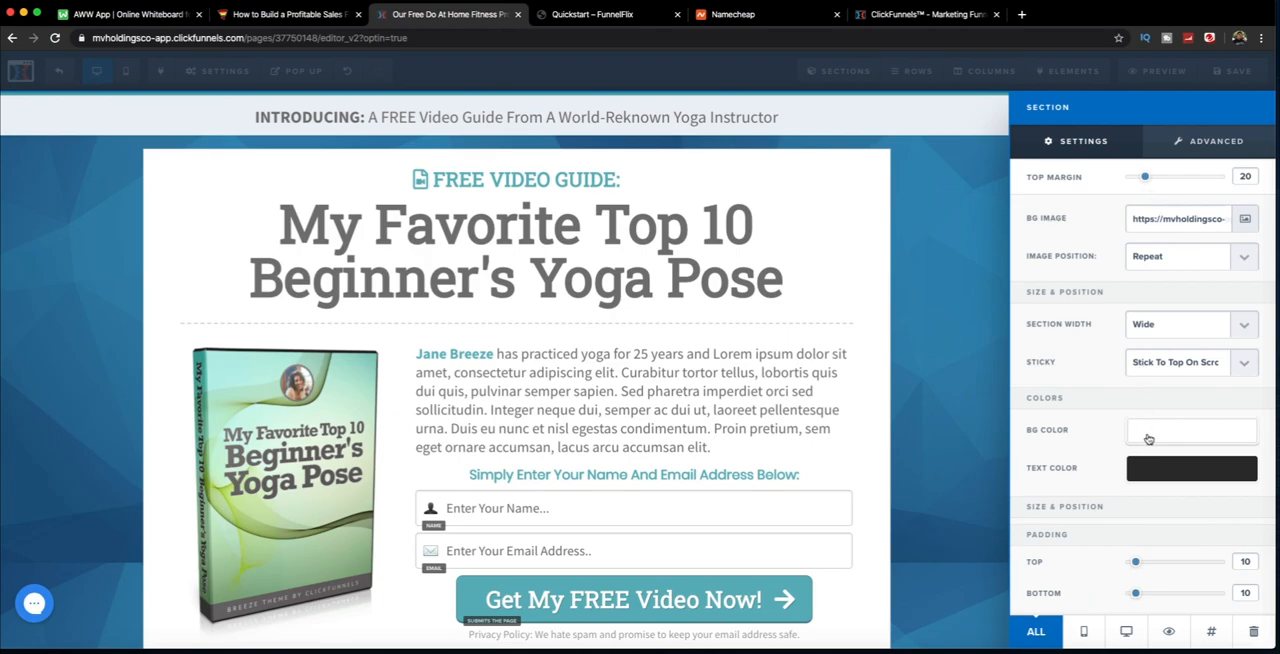
{"action": "left_click", "coordinate": [1148, 436]}
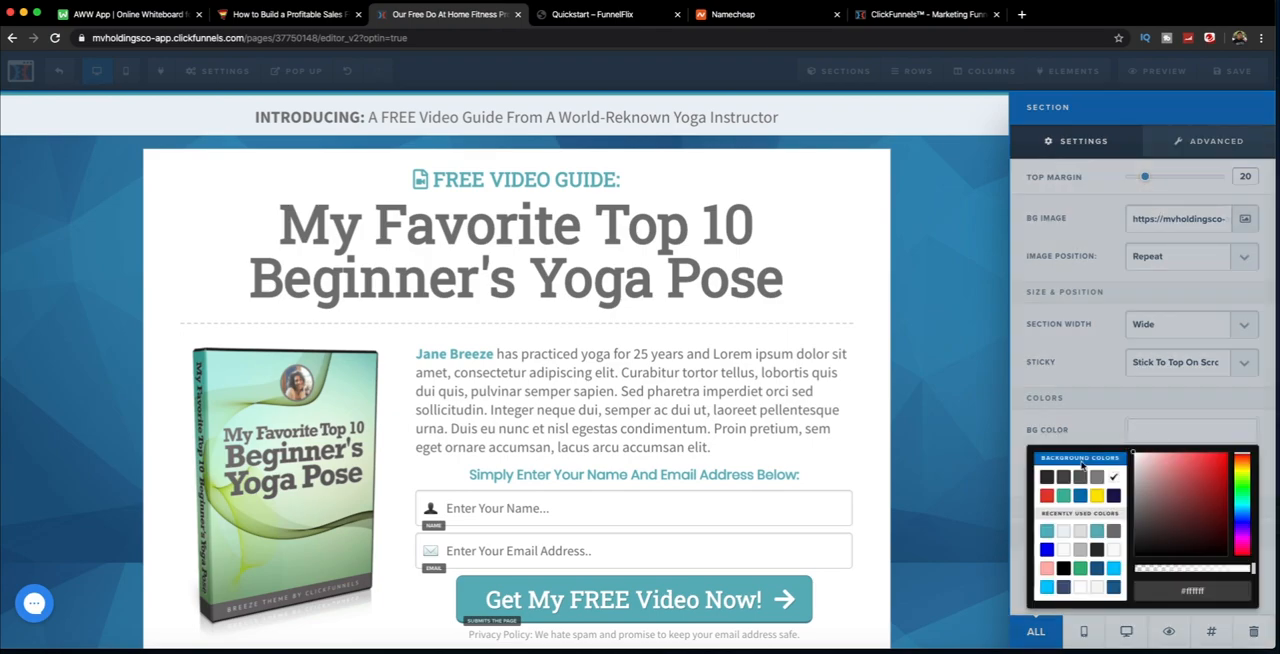
{"action": "left_click", "coordinate": [1046, 478]}
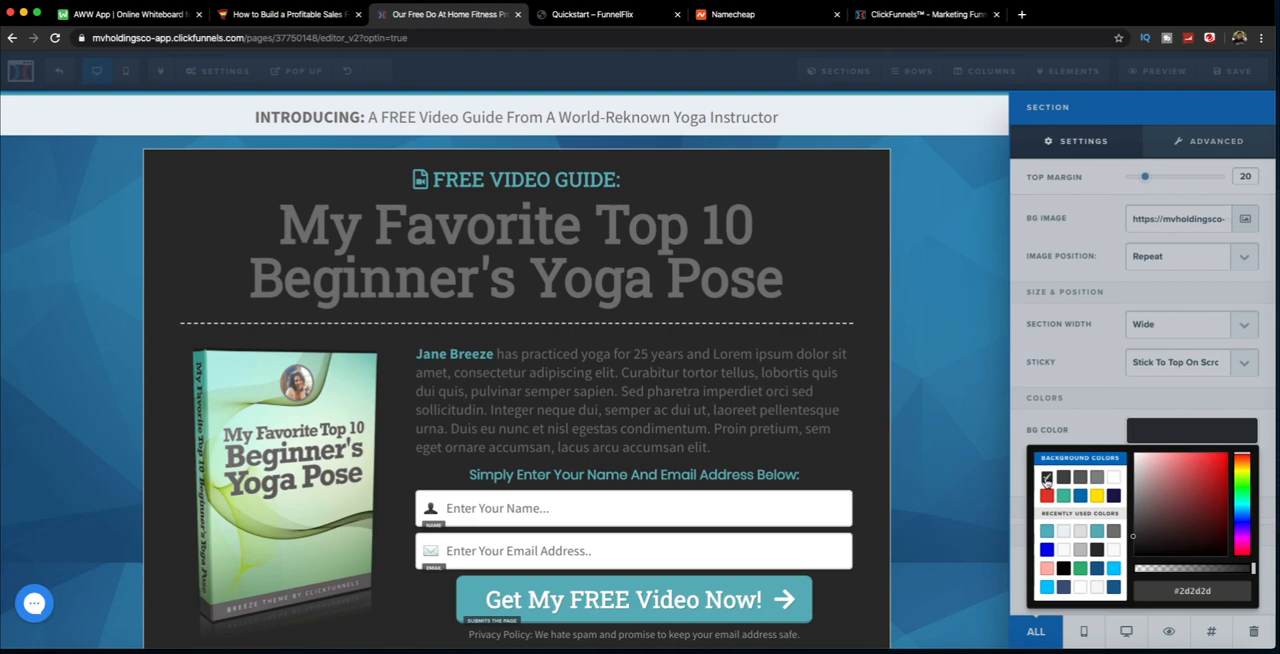
{"action": "left_click", "coordinate": [952, 401]}
{"action": "scroll", "coordinate": [955, 380], "scroll_direction": "down", "scroll_amount": 2}
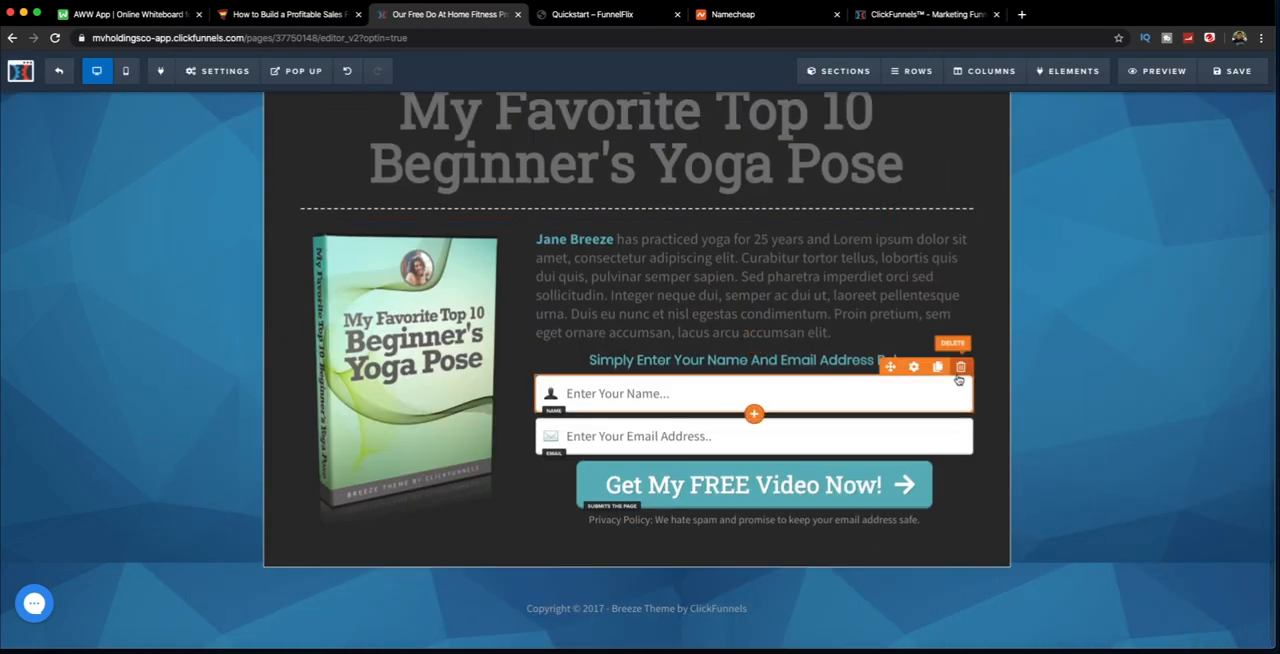
{"action": "scroll", "coordinate": [957, 379], "scroll_direction": "up", "scroll_amount": 2}
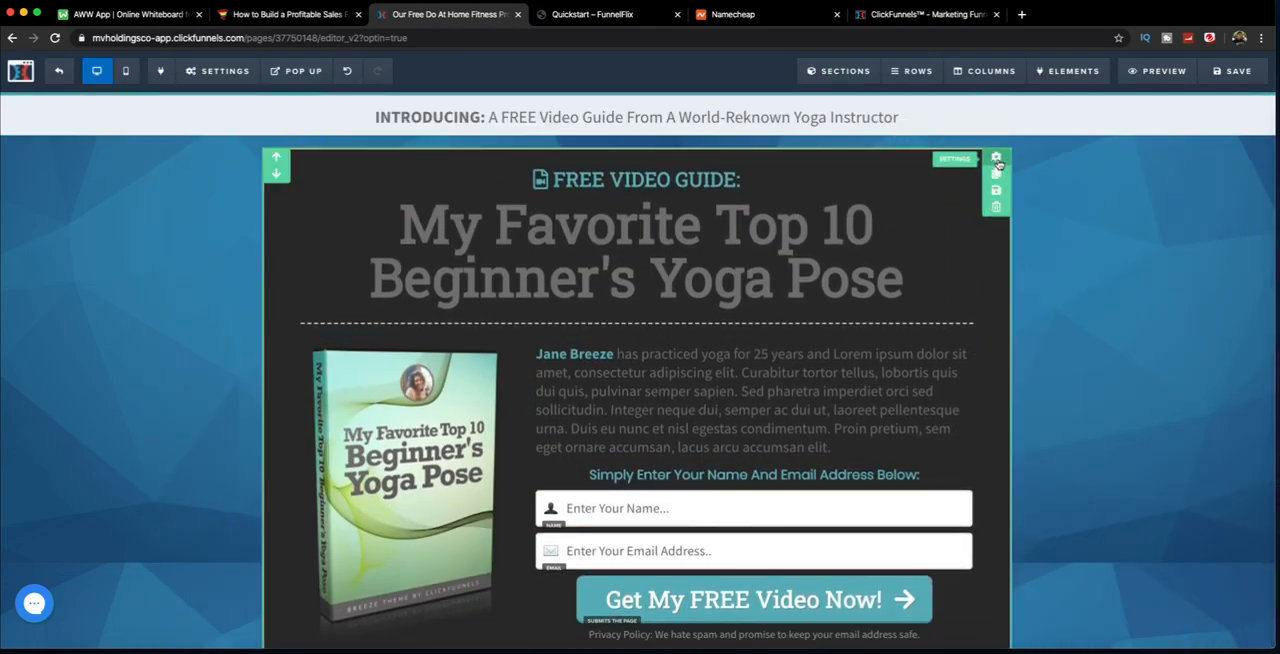
Step: Set the main section's background color back to white
{"action": "left_click", "coordinate": [1028, 175]}
{"action": "left_click", "coordinate": [1141, 429]}
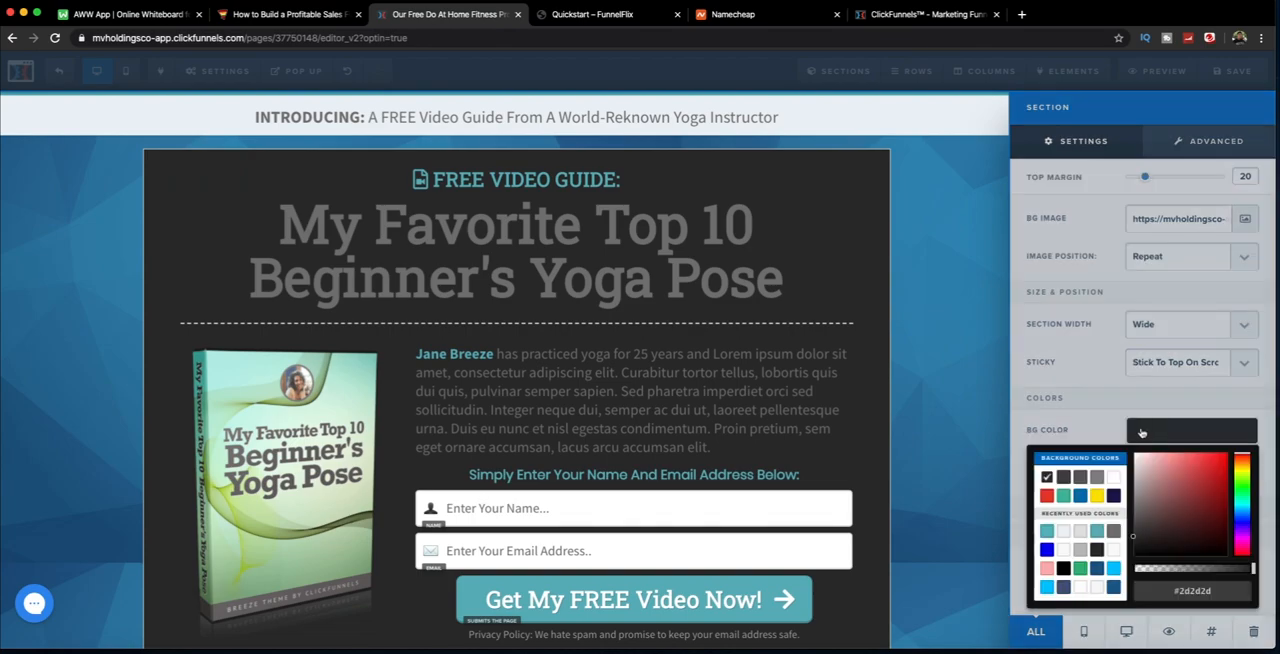
{"action": "left_click", "coordinate": [1115, 477]}
{"action": "left_click", "coordinate": [1104, 347]}
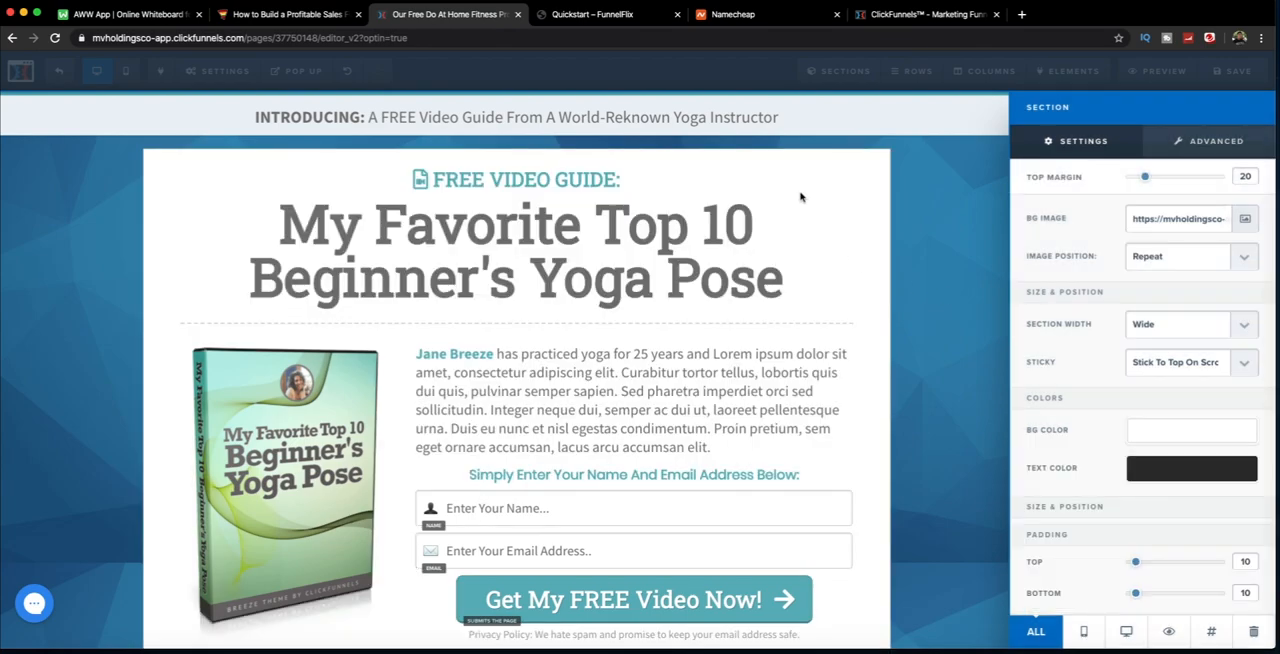
{"action": "left_click", "coordinate": [950, 272]}
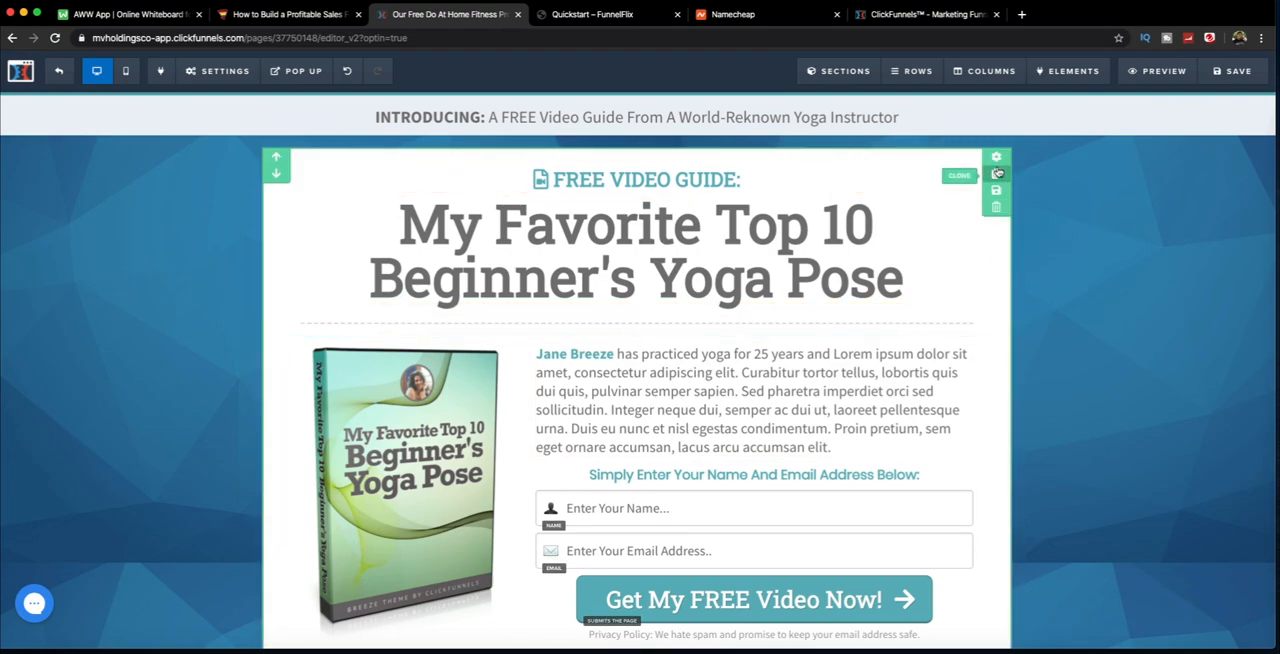
Step: Set the main section's width to Full Page
{"action": "left_click", "coordinate": [997, 160]}
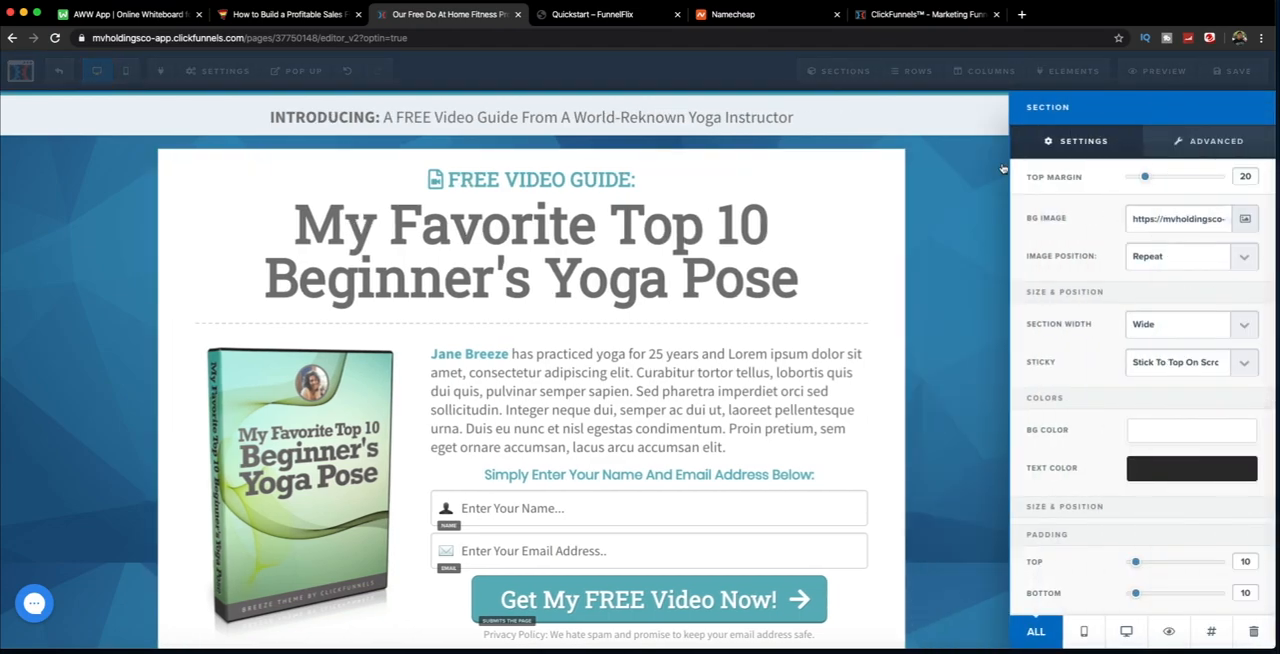
{"action": "left_click", "coordinate": [1161, 325]}
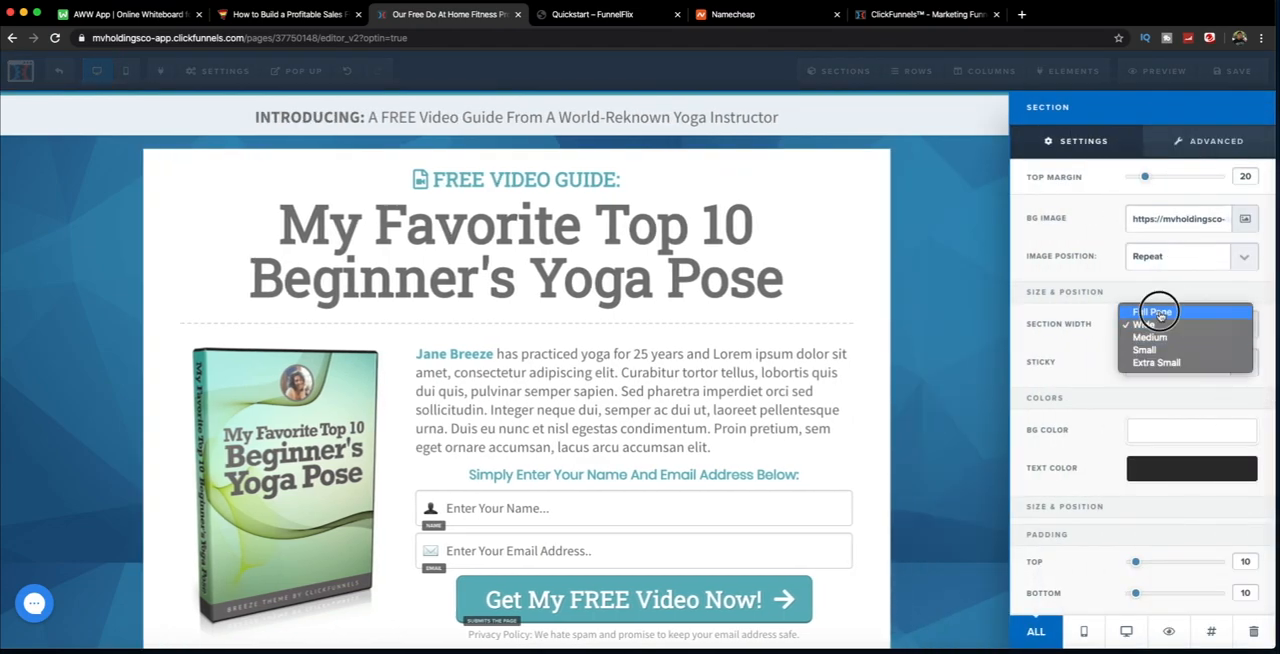
{"action": "left_click", "coordinate": [1155, 308]}
{"action": "left_click", "coordinate": [951, 289]}
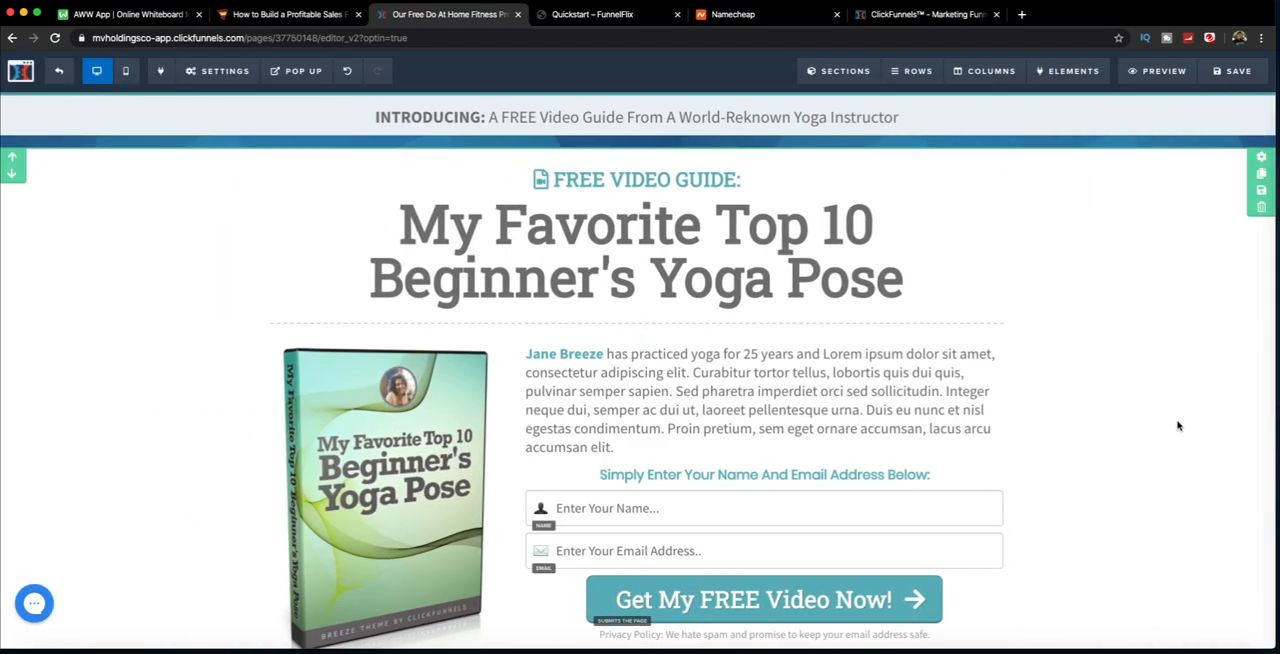
{"action": "scroll", "coordinate": [1178, 426], "scroll_direction": "down", "scroll_amount": 2}
{"action": "scroll", "coordinate": [1178, 426], "scroll_direction": "up", "scroll_amount": 2}
{"action": "scroll", "coordinate": [1178, 426], "scroll_direction": "up", "scroll_amount": 1}
Step: Set the main section's width to Medium
{"action": "left_click", "coordinate": [1262, 160]}
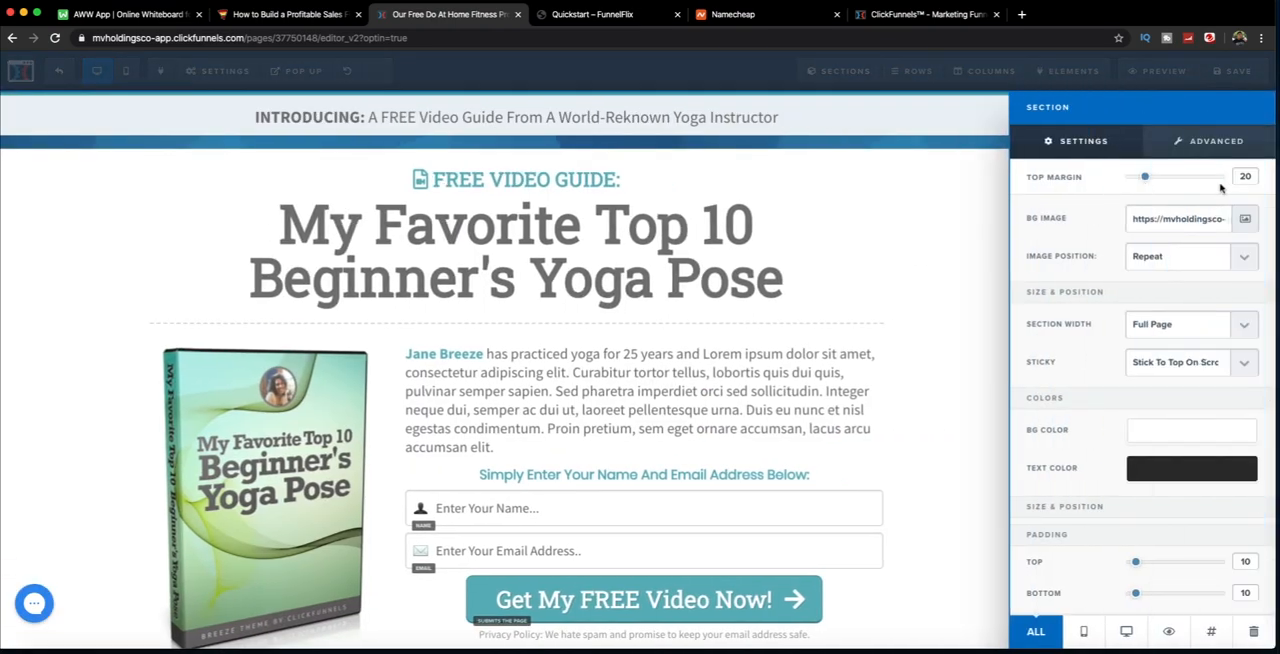
{"action": "left_click", "coordinate": [1225, 329]}
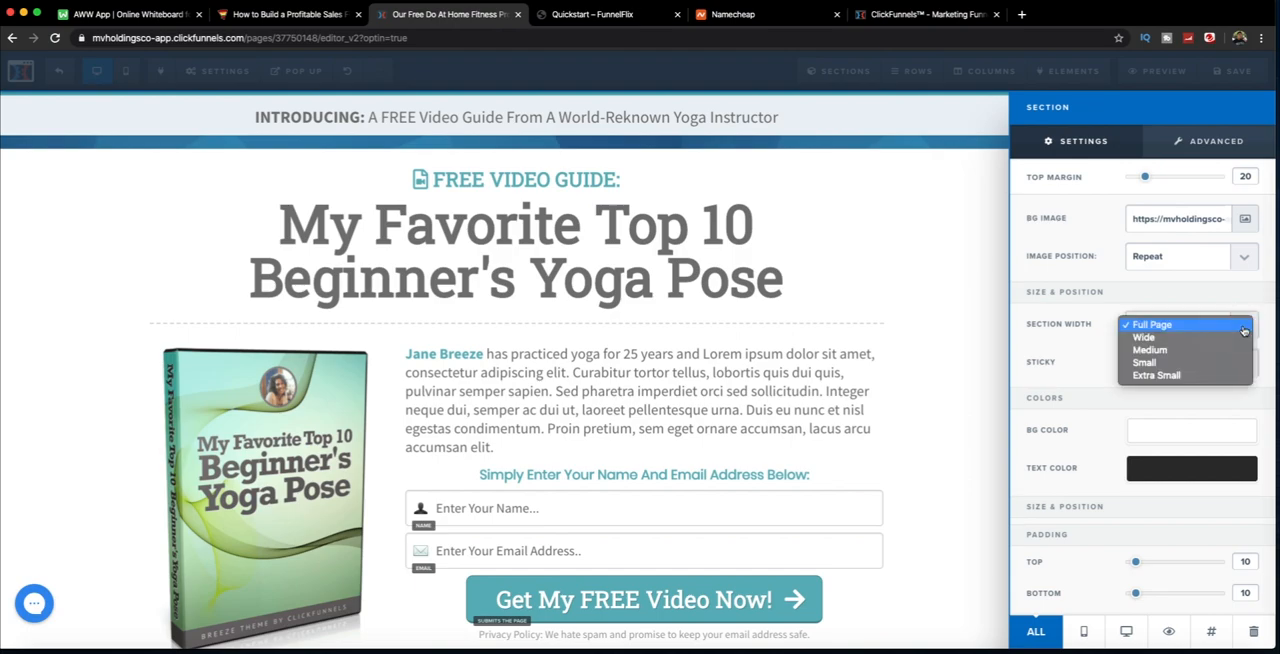
{"action": "left_click", "coordinate": [1126, 347]}
{"action": "left_click", "coordinate": [1008, 293]}
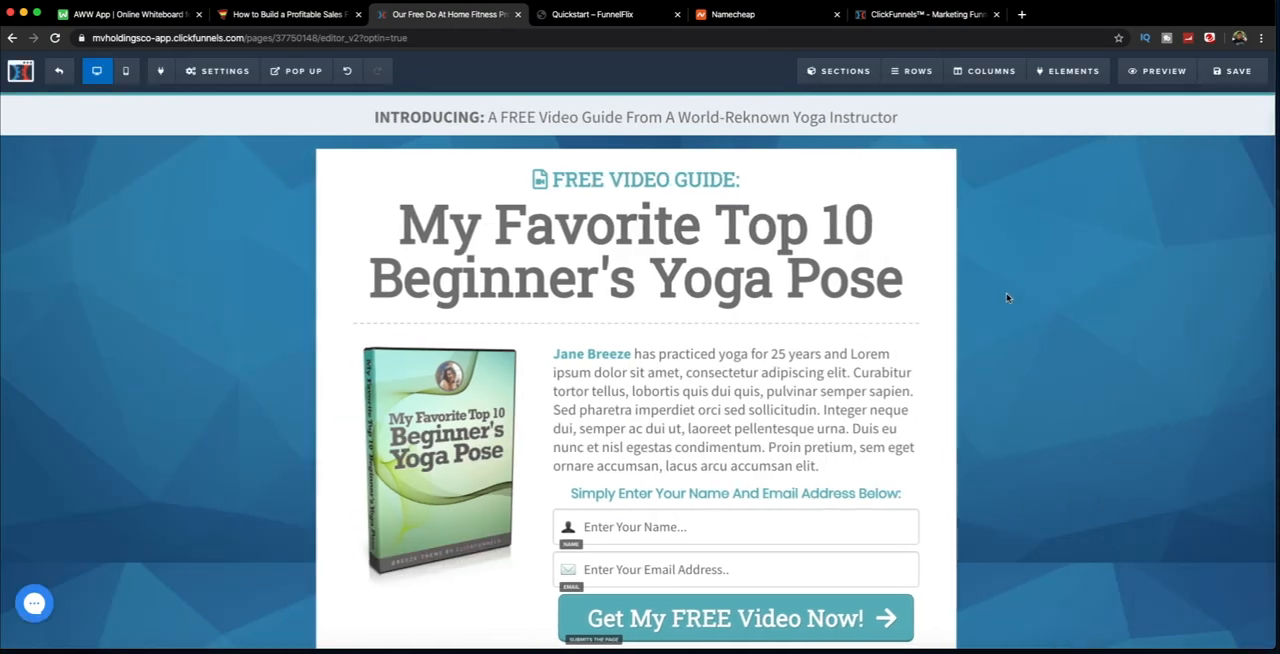
{"action": "scroll", "coordinate": [1074, 320], "scroll_direction": "down", "scroll_amount": 3}
{"action": "scroll", "coordinate": [677, 296], "scroll_direction": "up", "scroll_amount": 2}
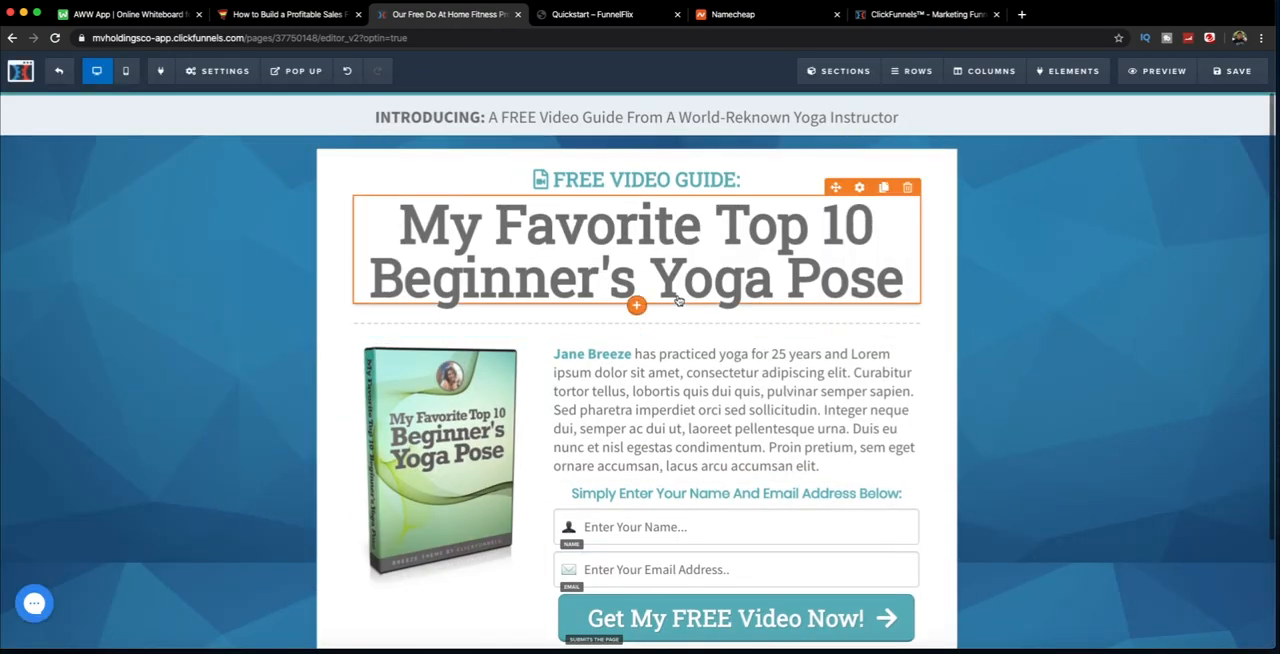
{"action": "scroll", "coordinate": [679, 299], "scroll_direction": "down", "scroll_amount": 1}
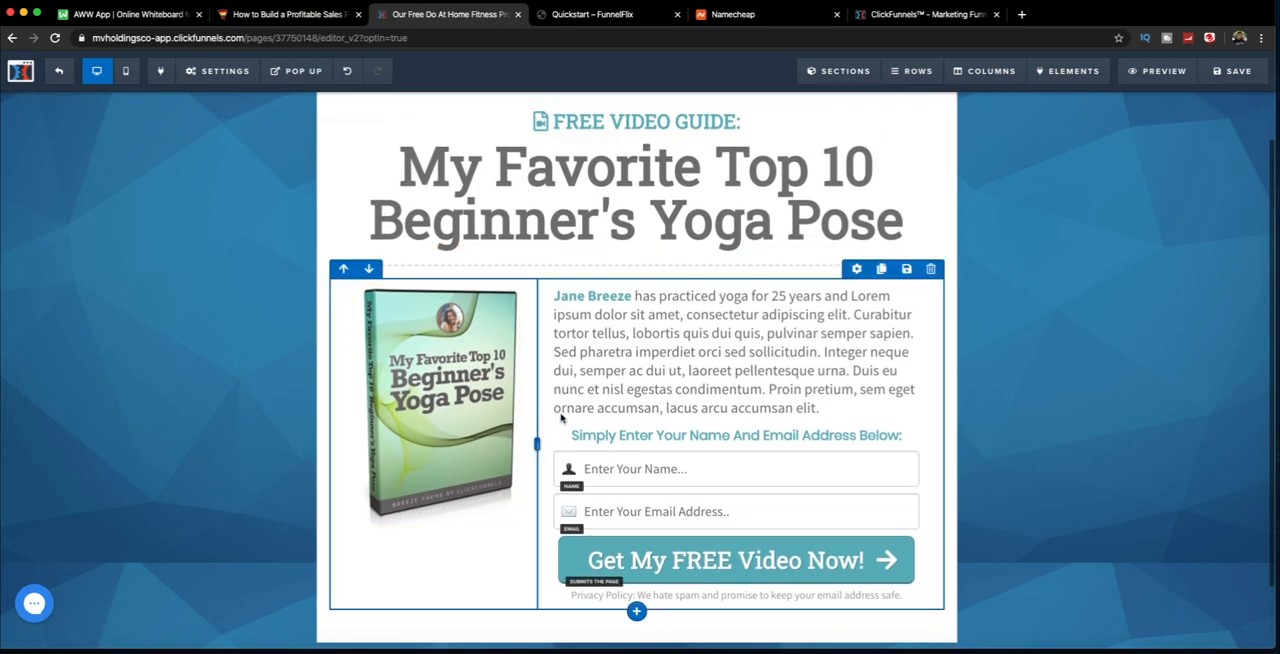
{"action": "scroll", "coordinate": [700, 400], "scroll_direction": "up", "scroll_amount": 1}
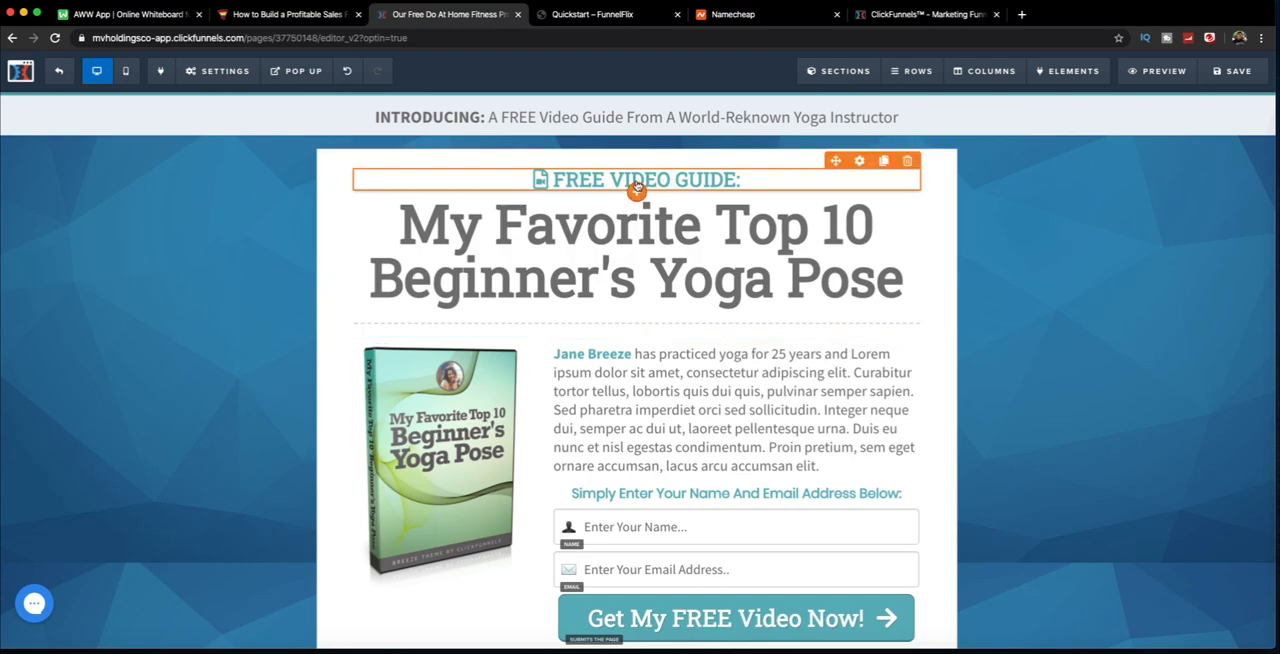
Step: Delete the word "Favorite" from the page's main headline
{"action": "left_click", "coordinate": [668, 244]}
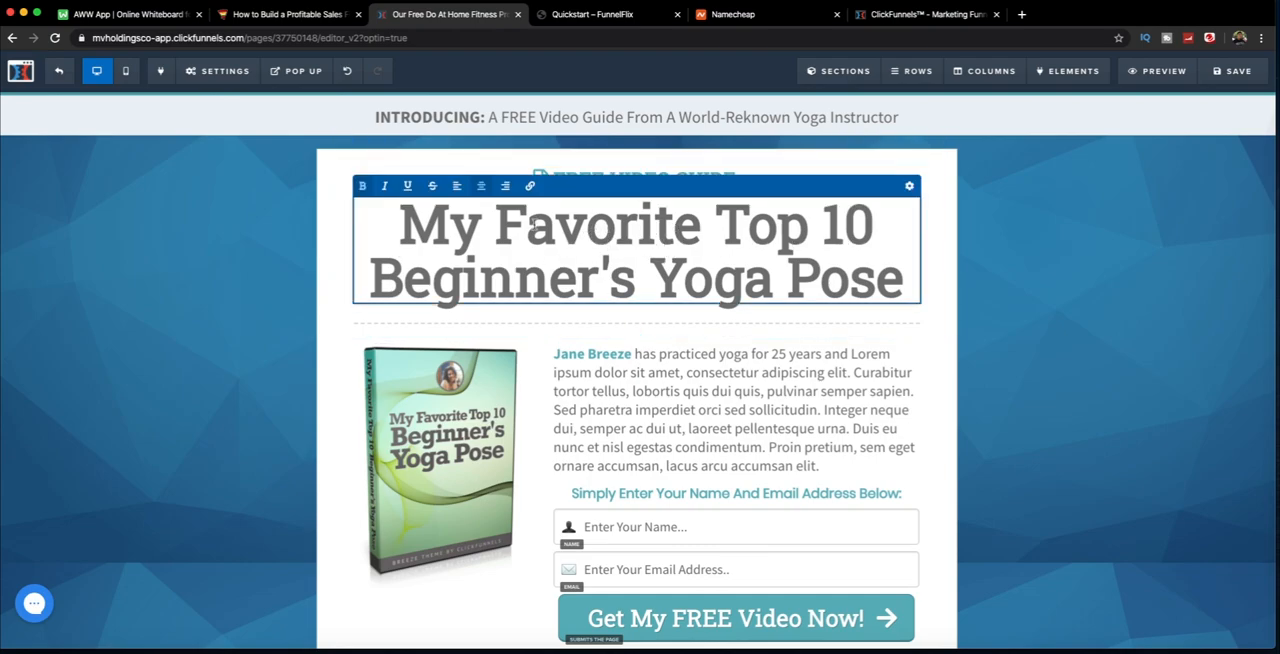
{"action": "scroll", "coordinate": [717, 232], "scroll_direction": "down", "scroll_amount": 1}
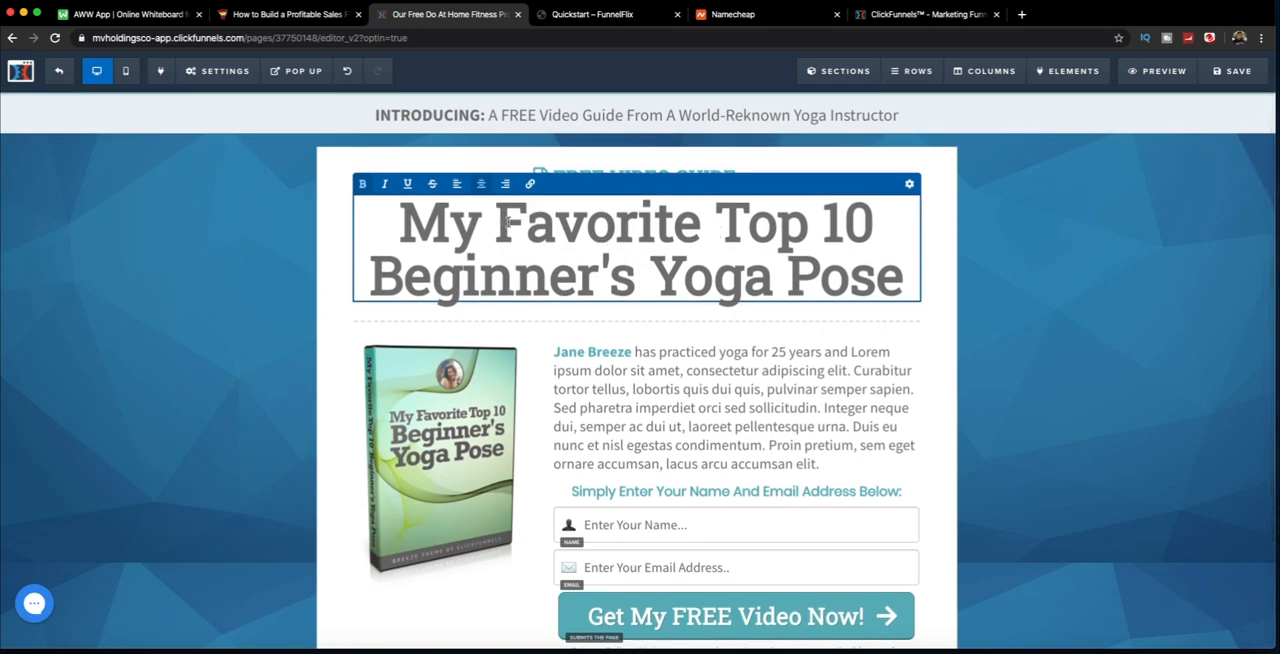
{"action": "left_click_drag", "start_coordinate": [496, 220], "coordinate": [692, 221]}
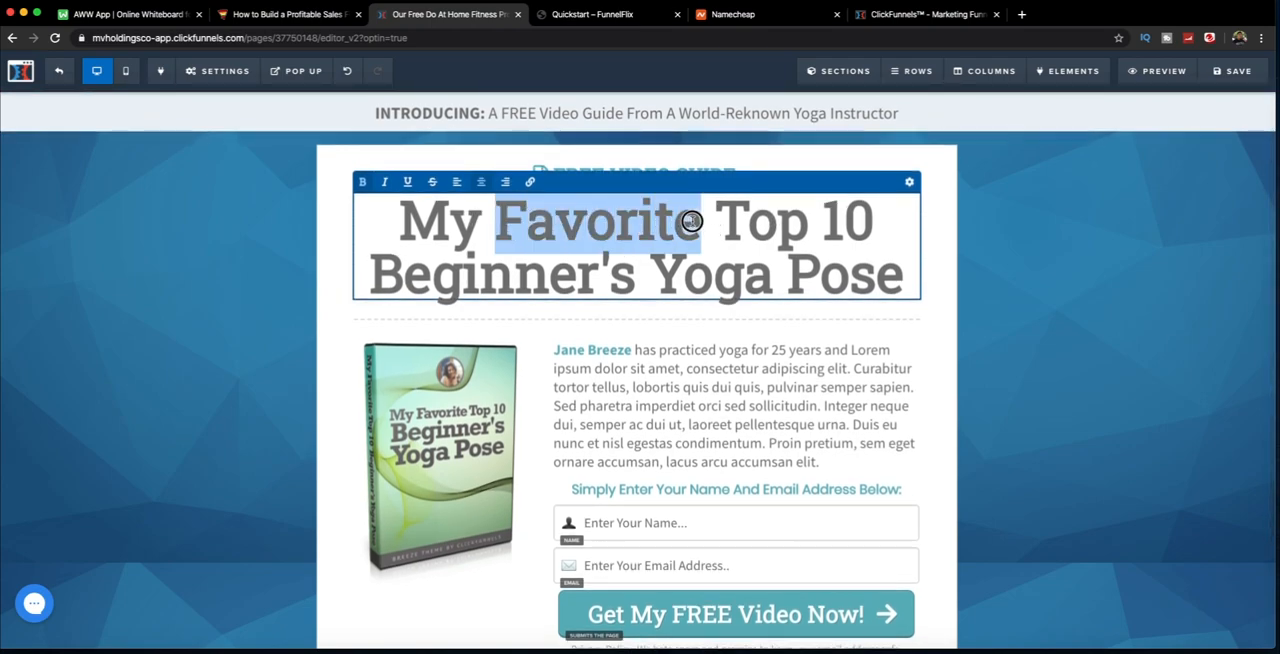
{"action": "key", "text": "BackSpace"}
{"action": "scroll", "coordinate": [640, 220], "scroll_direction": "down", "scroll_amount": 1}
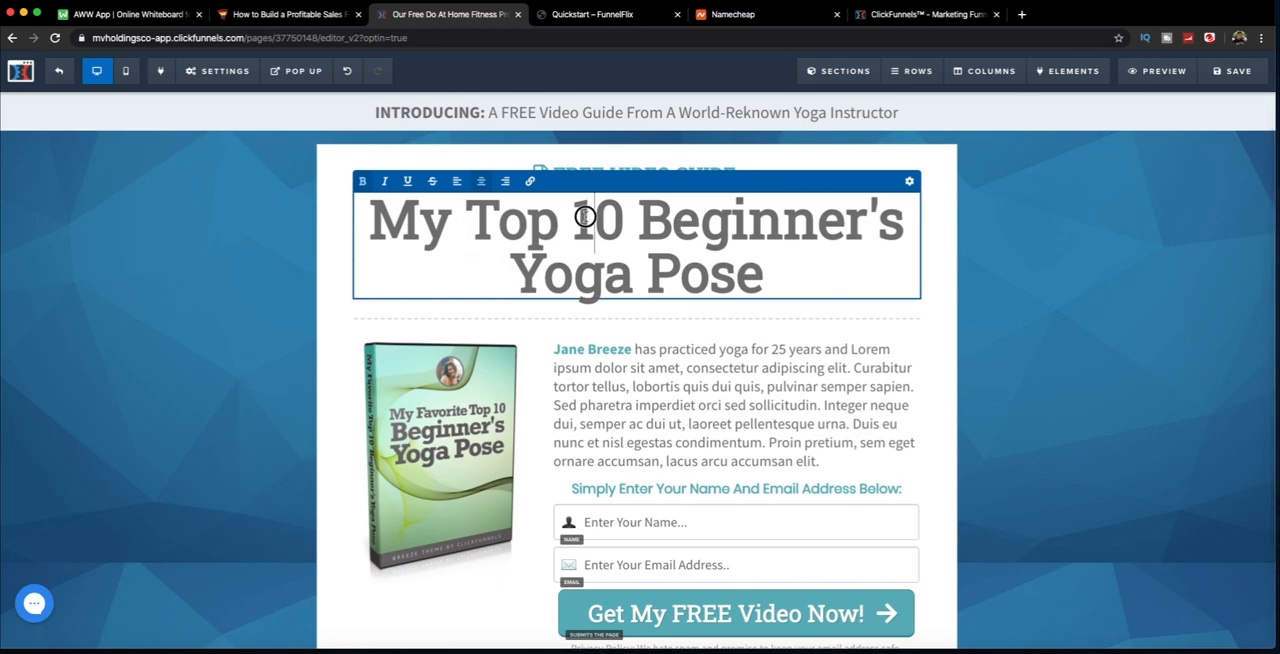
Step: Replace "10 Beginner's Yoga Pose" in the headline with "Fitness Program That Helped Hundreds Of People Lose Weight In 8 Weeks"
{"action": "left_click_drag", "start_coordinate": [575, 220], "coordinate": [757, 277]}
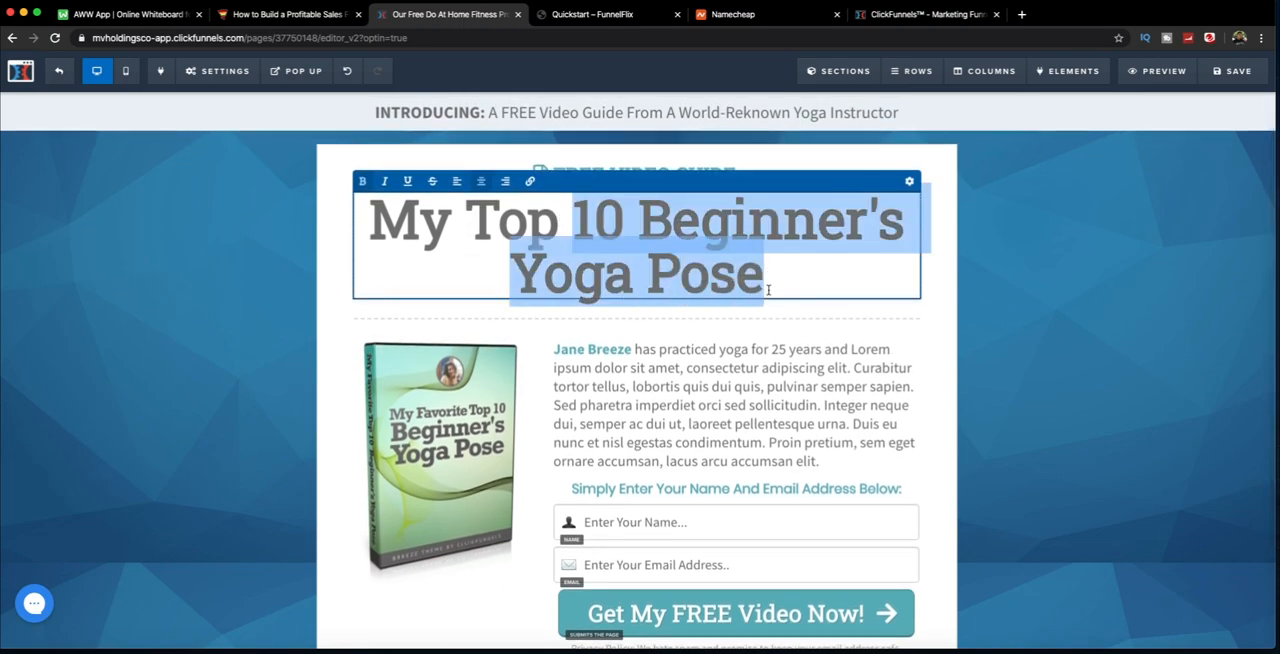
{"action": "type", "text": "Fitness P"}
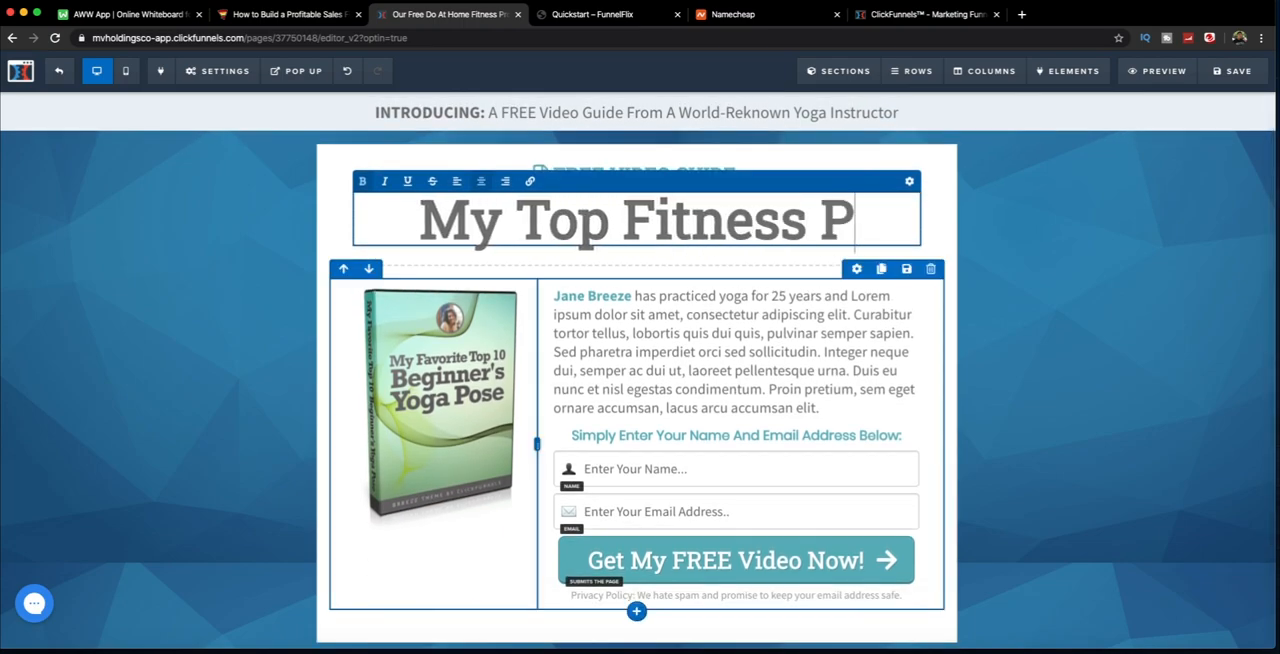
{"action": "type", "text": "rogram That "}
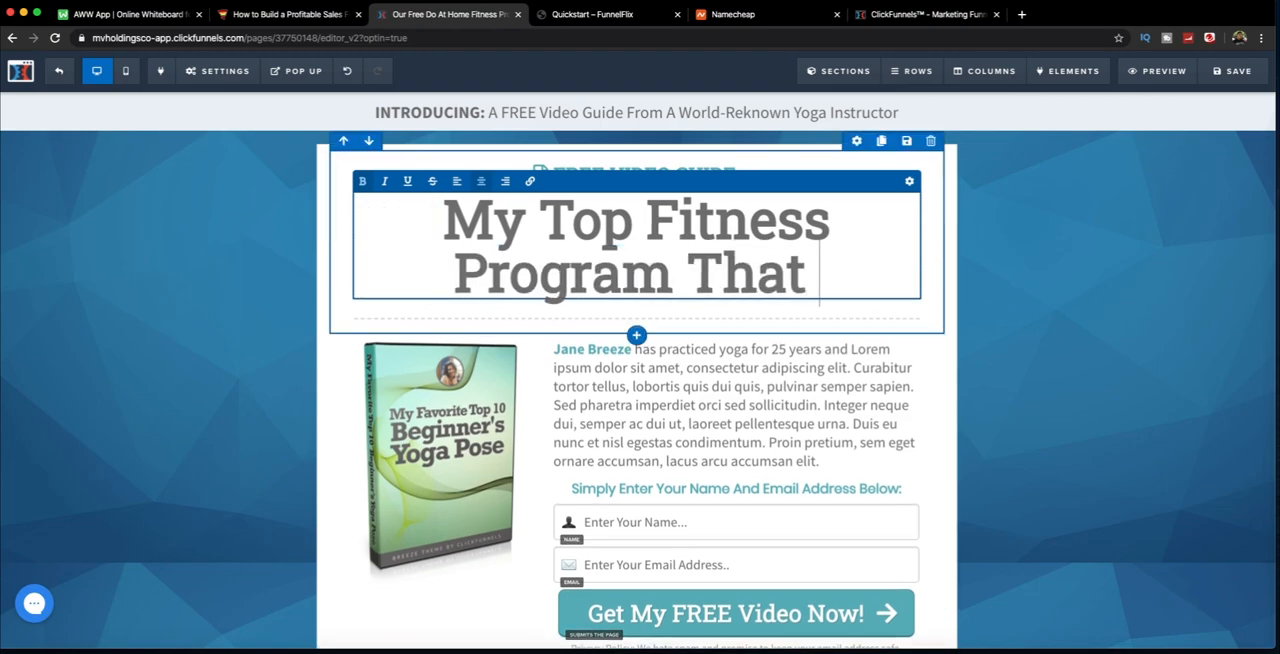
{"action": "type", "text": "Helped"}
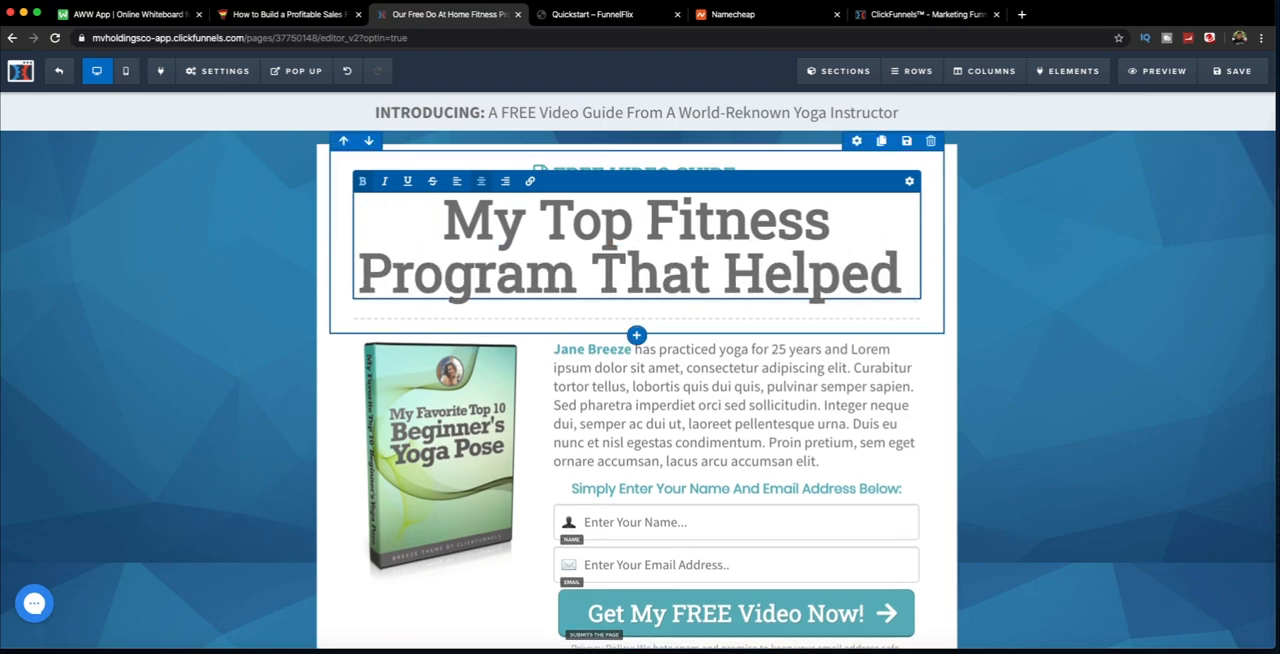
{"action": "type", "text": " Hundreds Of People Lose Weight In 8 Weeks"}
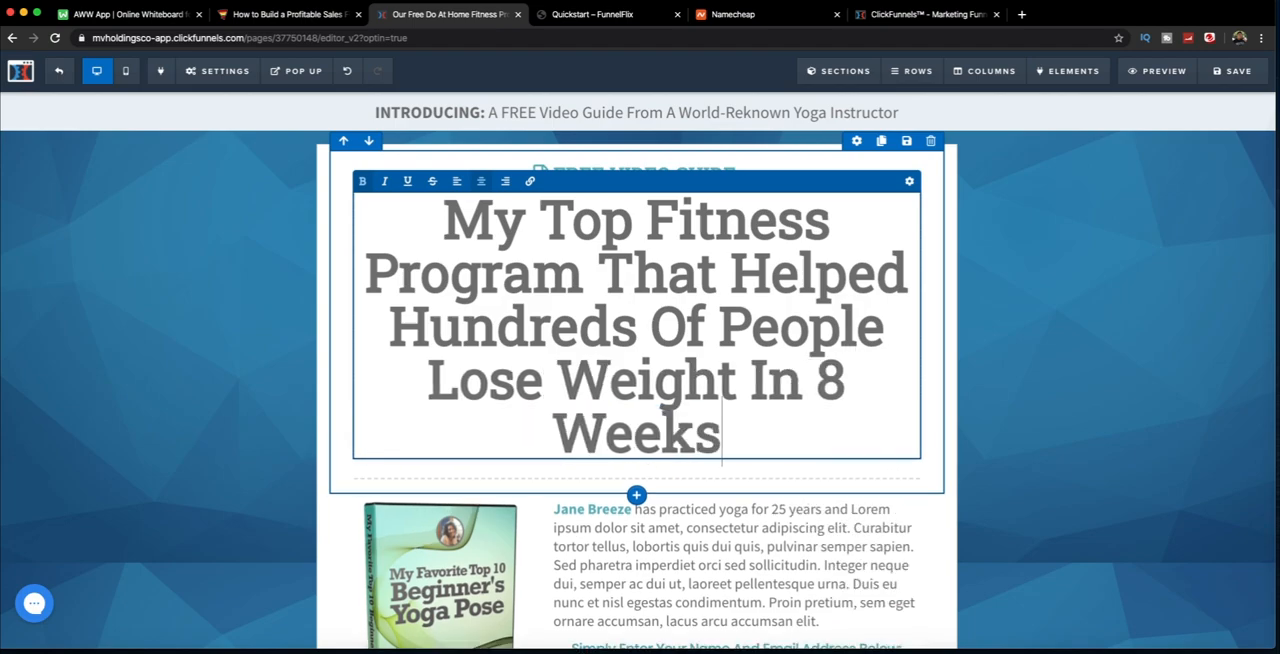
{"action": "left_click", "coordinate": [1070, 241]}
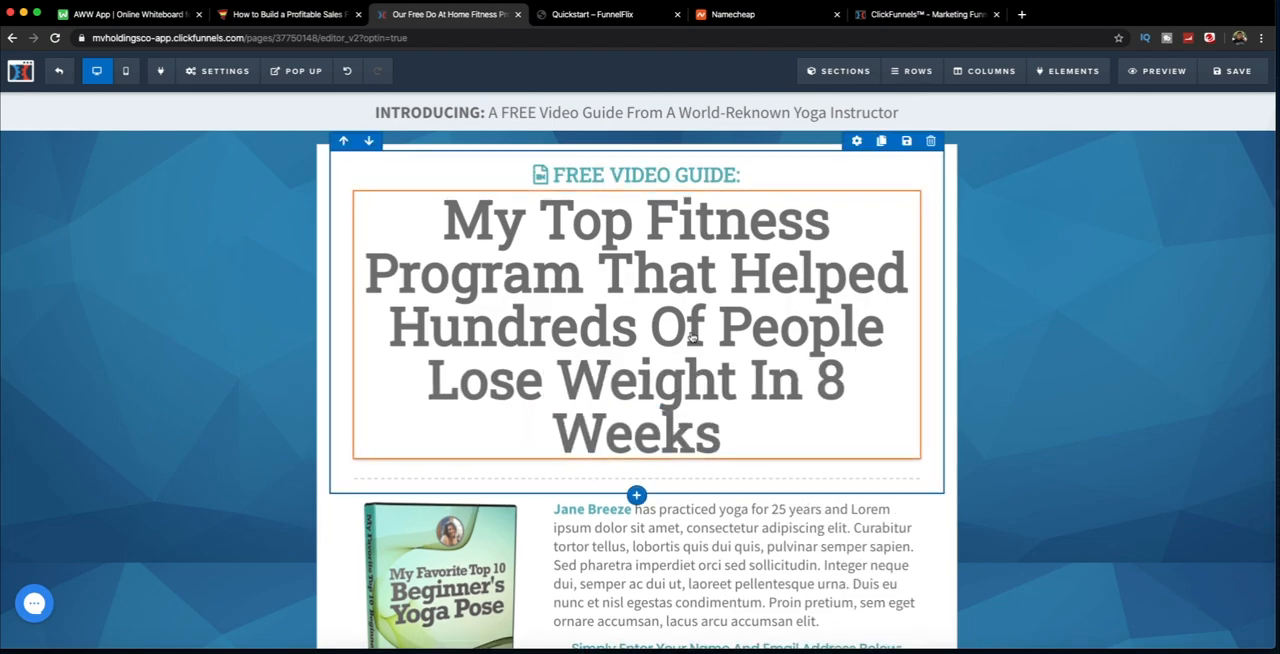
Step: Change the word "VIDEO" to "PDF" in the small heading above the headline
{"action": "scroll", "coordinate": [546, 310], "scroll_direction": "down", "scroll_amount": 3}
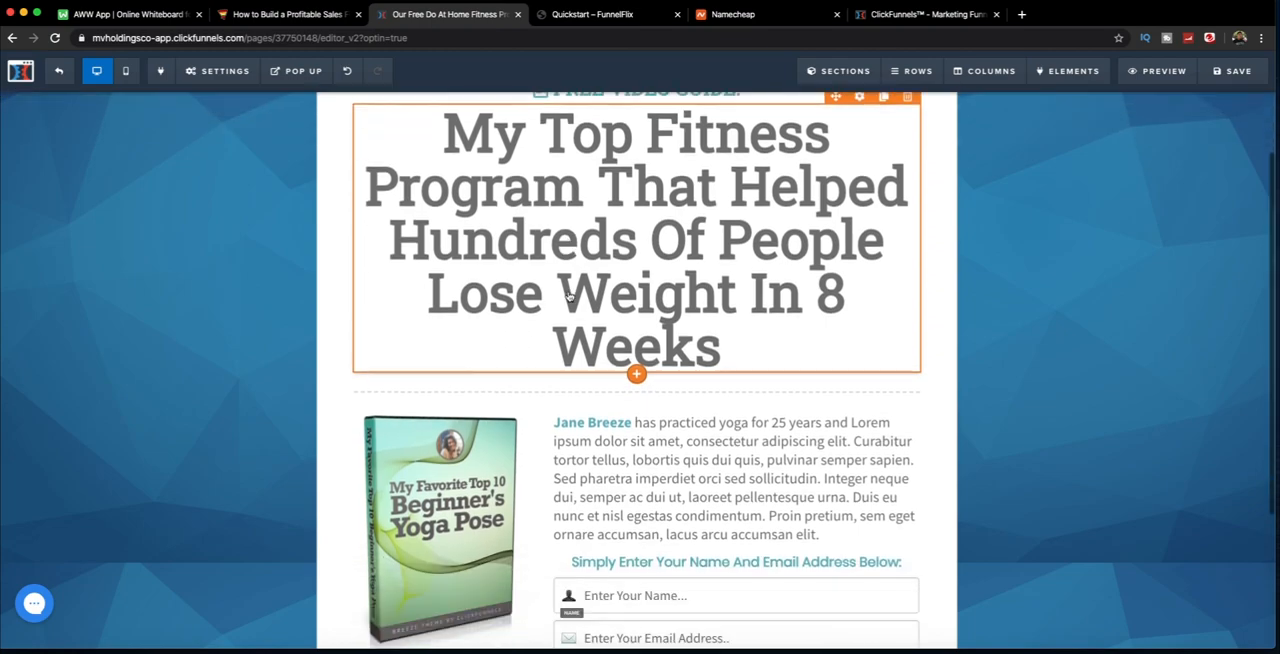
{"action": "scroll", "coordinate": [522, 450], "scroll_direction": "up", "scroll_amount": 2}
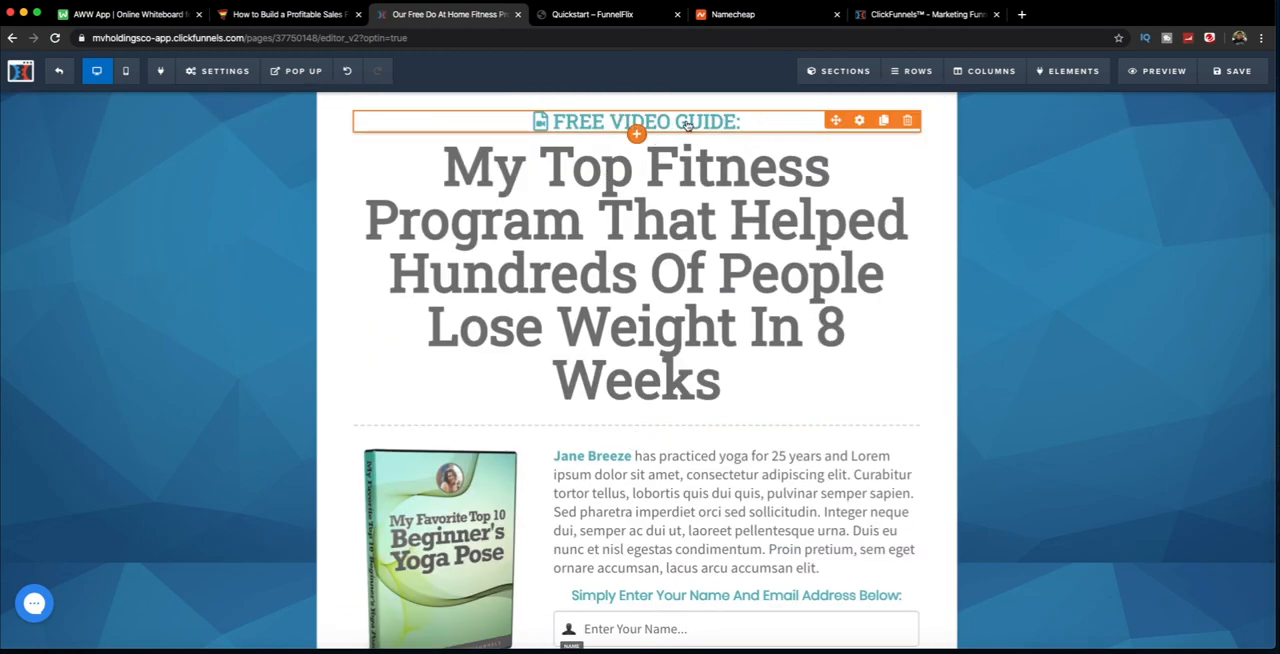
{"action": "triple_click", "coordinate": [689, 121]}
{"action": "left_click", "coordinate": [608, 131]}
{"action": "double_click", "coordinate": [610, 121]}
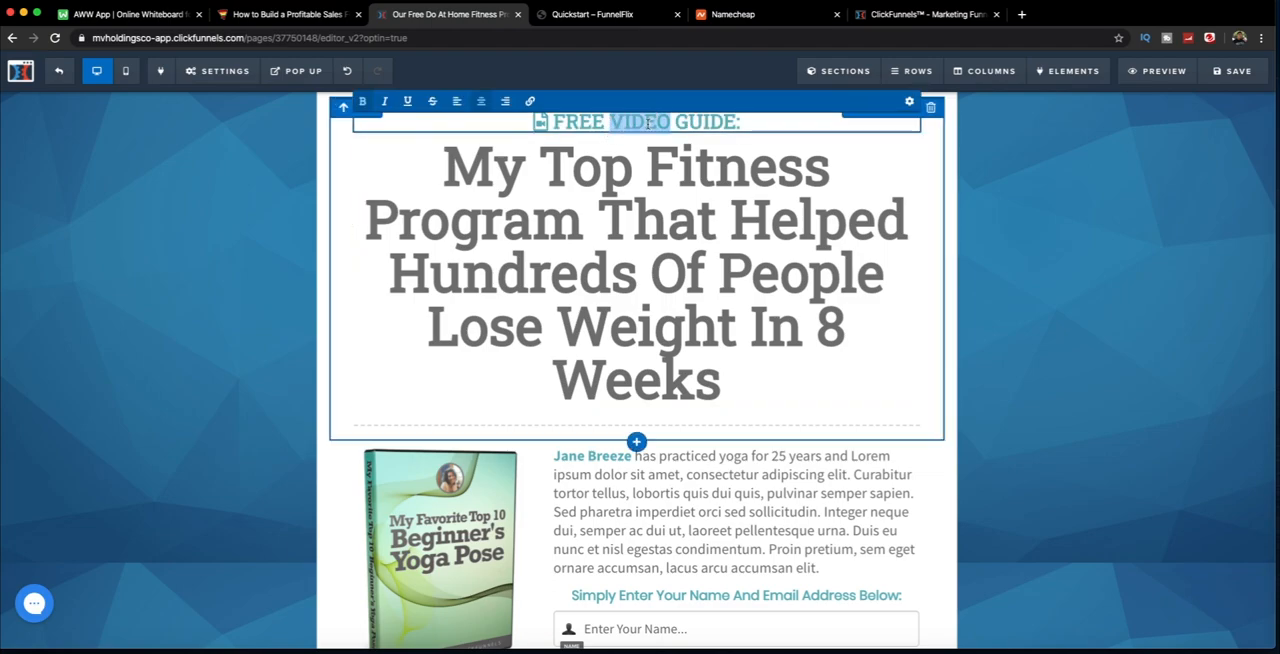
{"action": "type", "text": "PDF"}
Step: Replace the description paragraph beside the book image with "Download guide today"
{"action": "scroll", "coordinate": [716, 167], "scroll_direction": "down", "scroll_amount": 1}
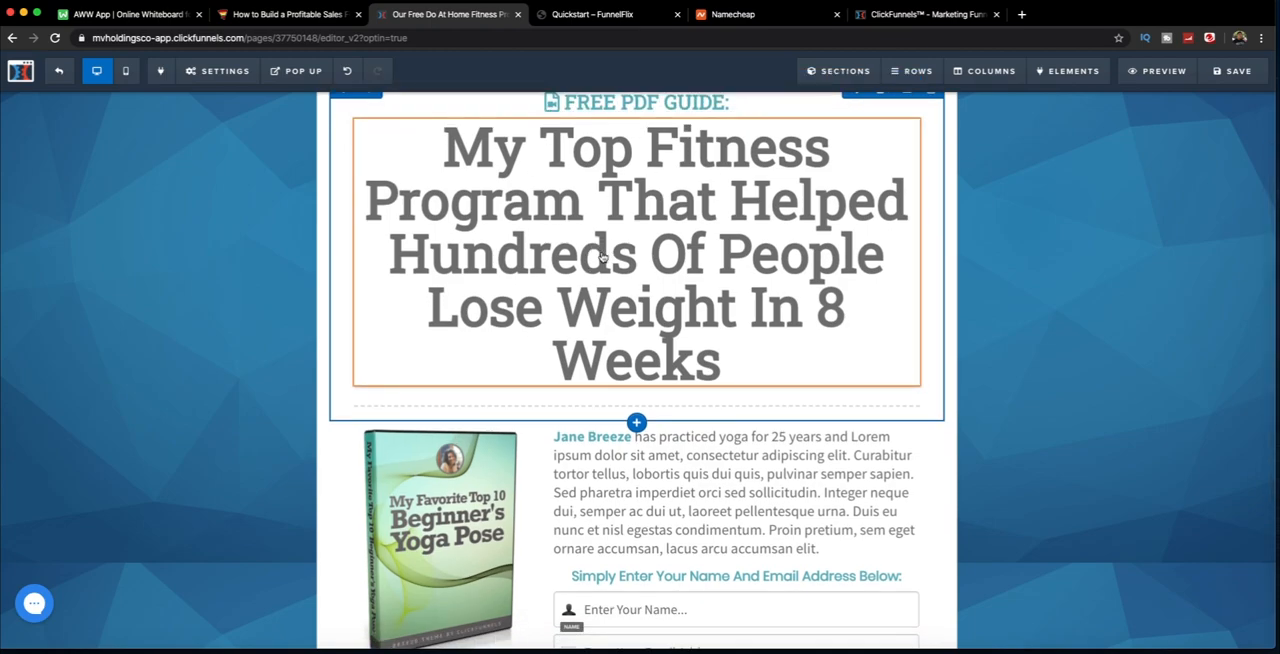
{"action": "scroll", "coordinate": [217, 271], "scroll_direction": "up", "scroll_amount": 2}
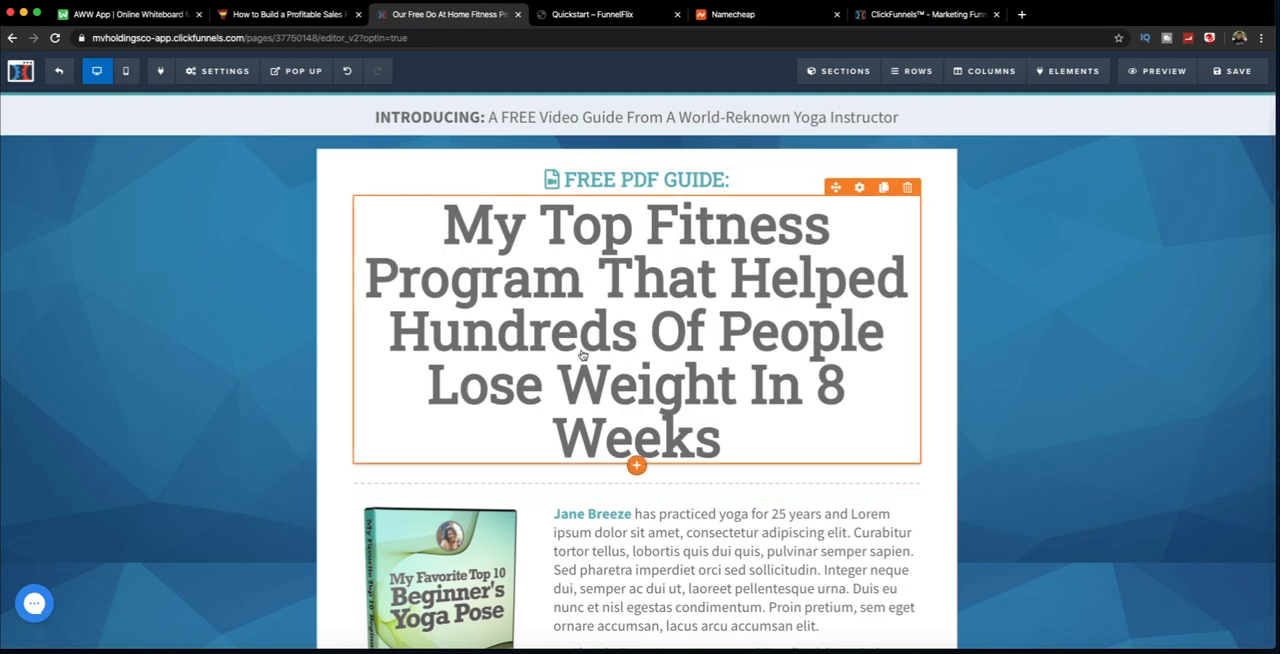
{"action": "scroll", "coordinate": [592, 363], "scroll_direction": "down", "scroll_amount": 5}
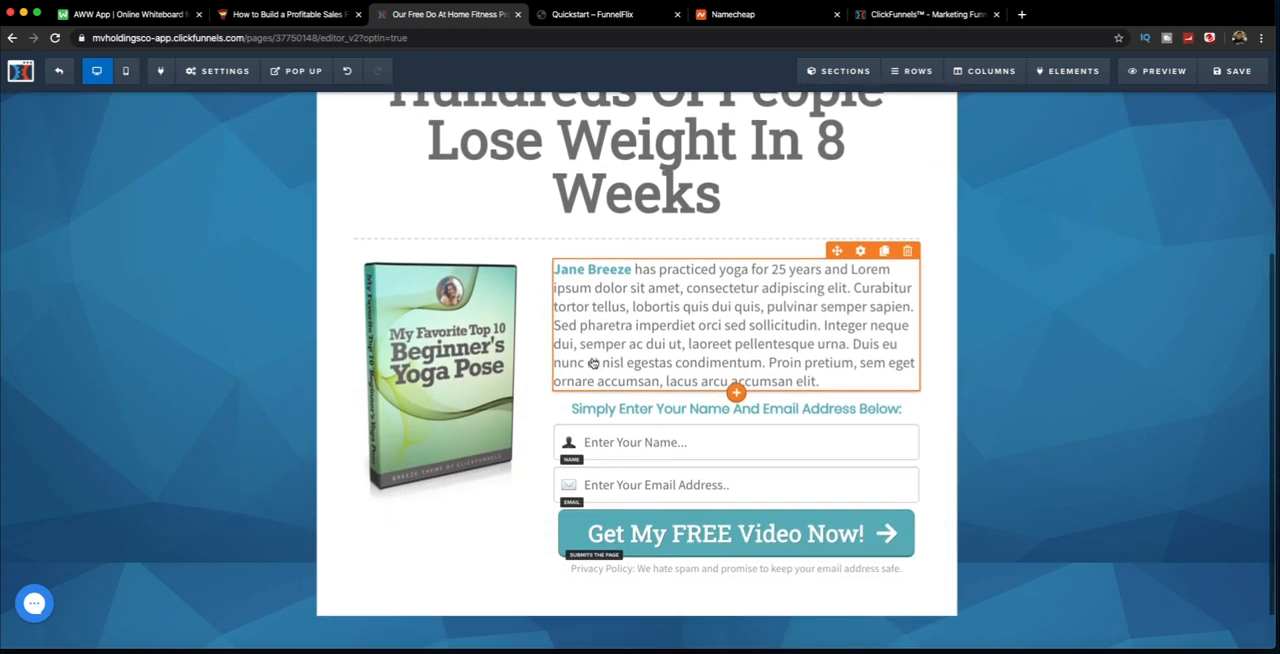
{"action": "left_click", "coordinate": [623, 277]}
{"action": "key", "text": "ctrl+a"}
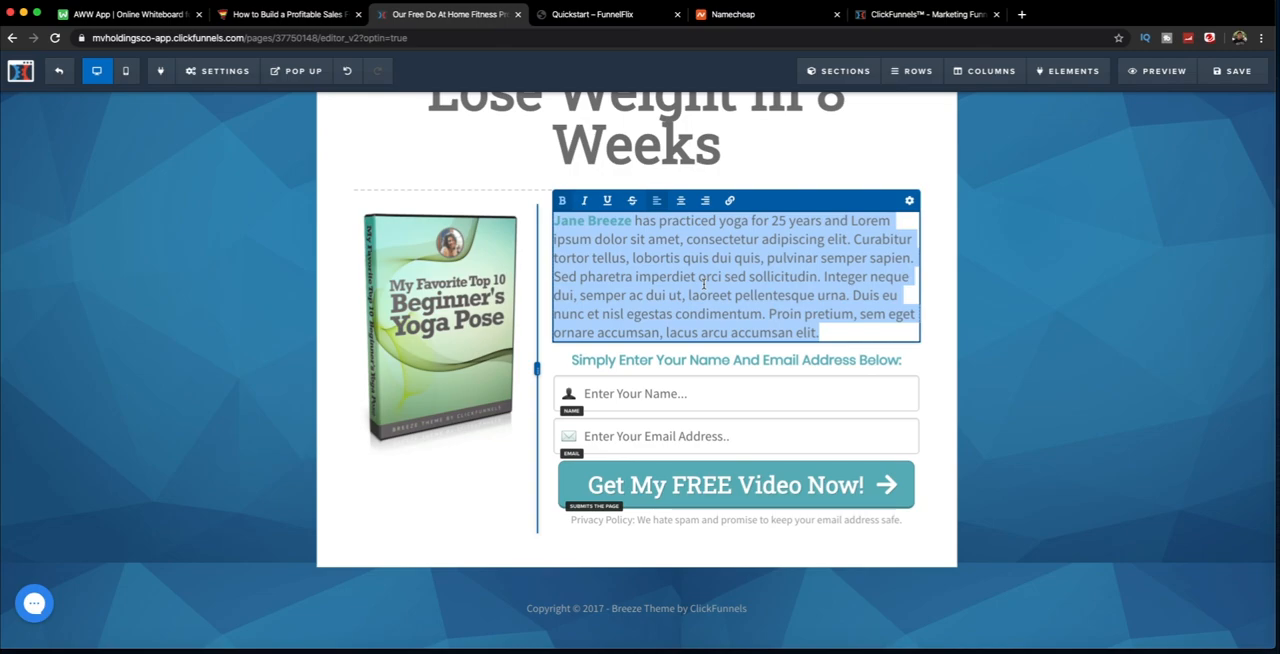
{"action": "key", "text": "BackSpace"}
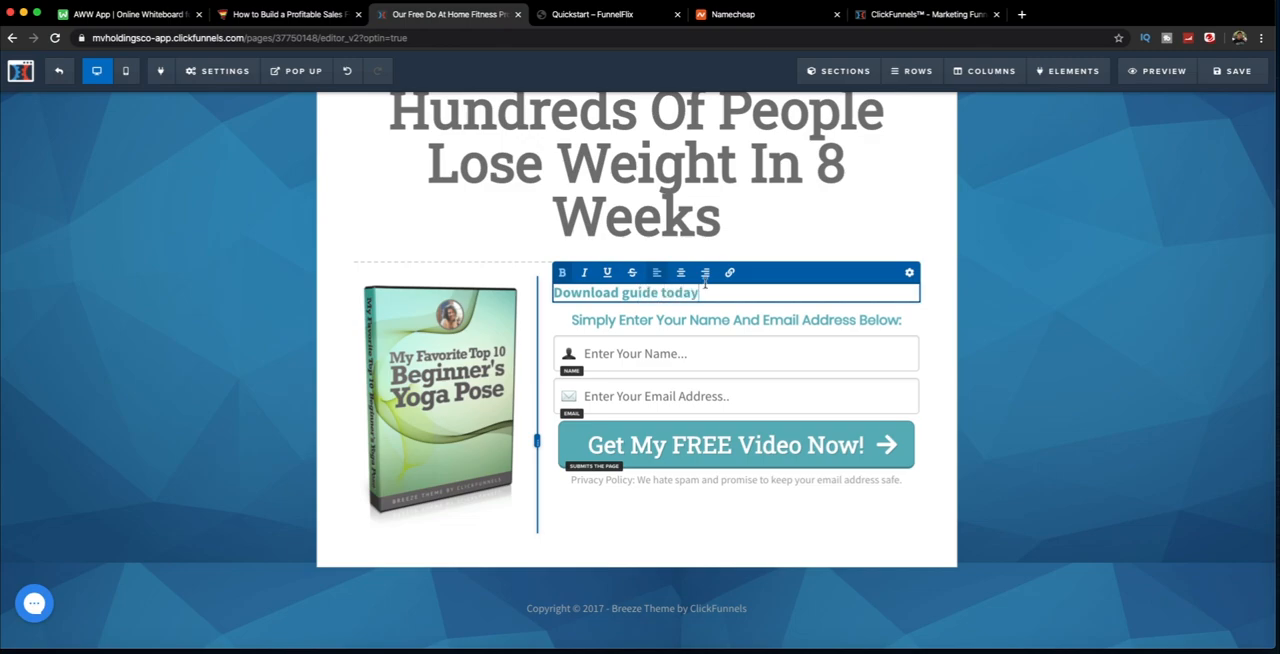
{"action": "left_click", "coordinate": [1026, 357]}
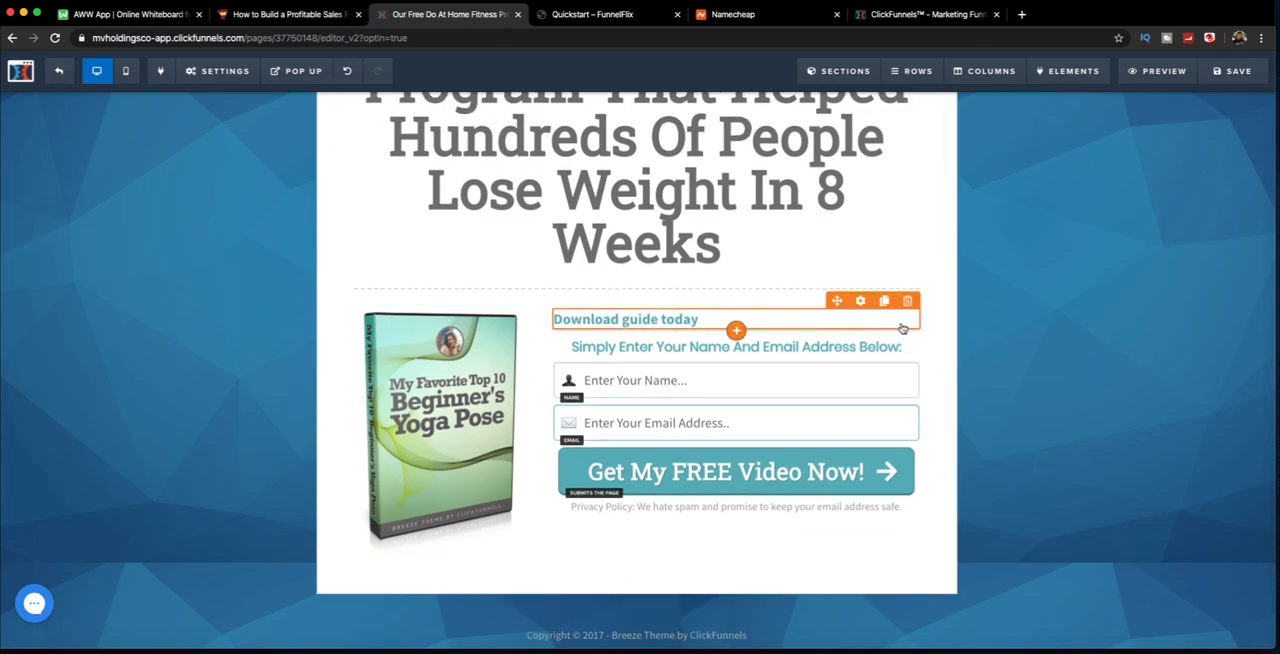
Step: Delete the description text element above the opt-in form and accept the removal
{"action": "left_click", "coordinate": [907, 300]}
{"action": "left_click", "coordinate": [752, 113]}
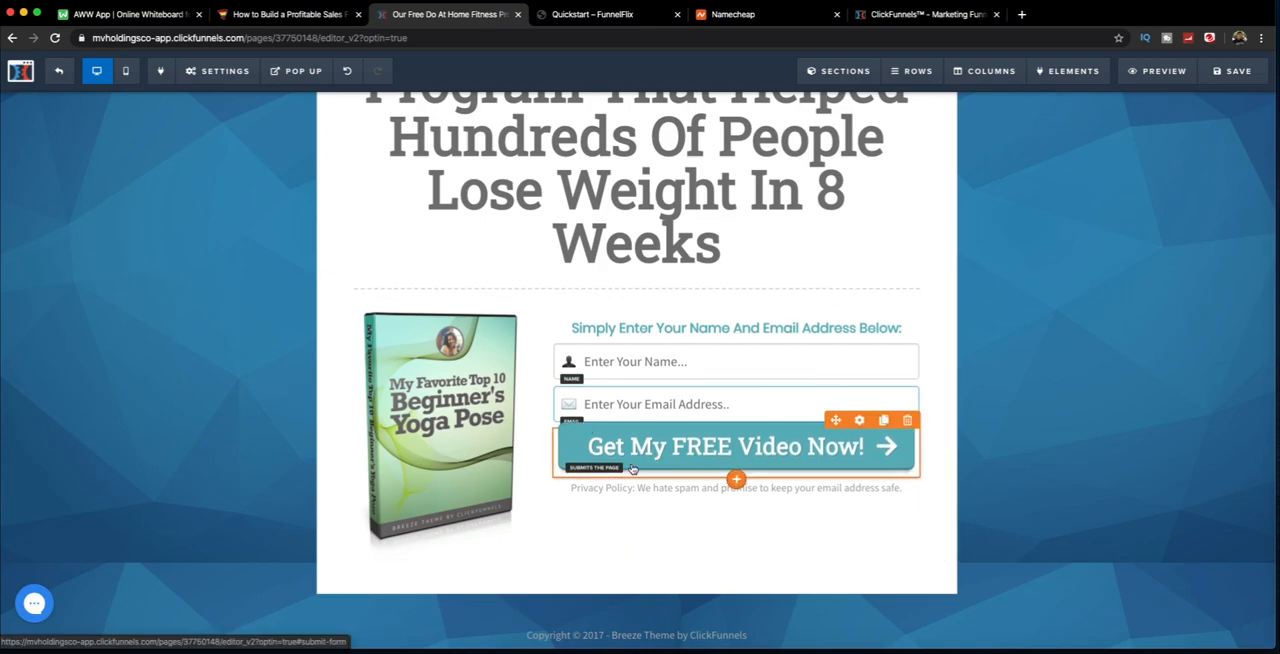
Step: Inspect the settings of the "Get My FREE Video Now!" button and leave them
{"action": "left_click", "coordinate": [704, 450]}
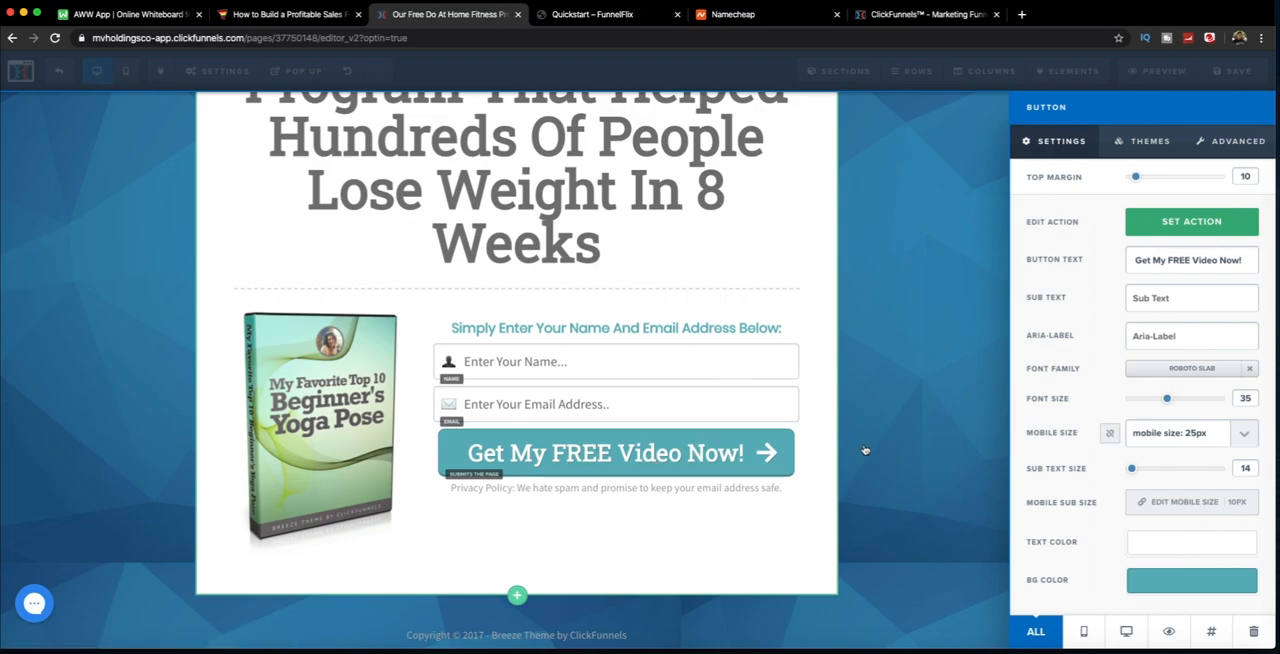
{"action": "left_click", "coordinate": [251, 348]}
{"action": "scroll", "coordinate": [251, 348], "scroll_direction": "down", "scroll_amount": 4}
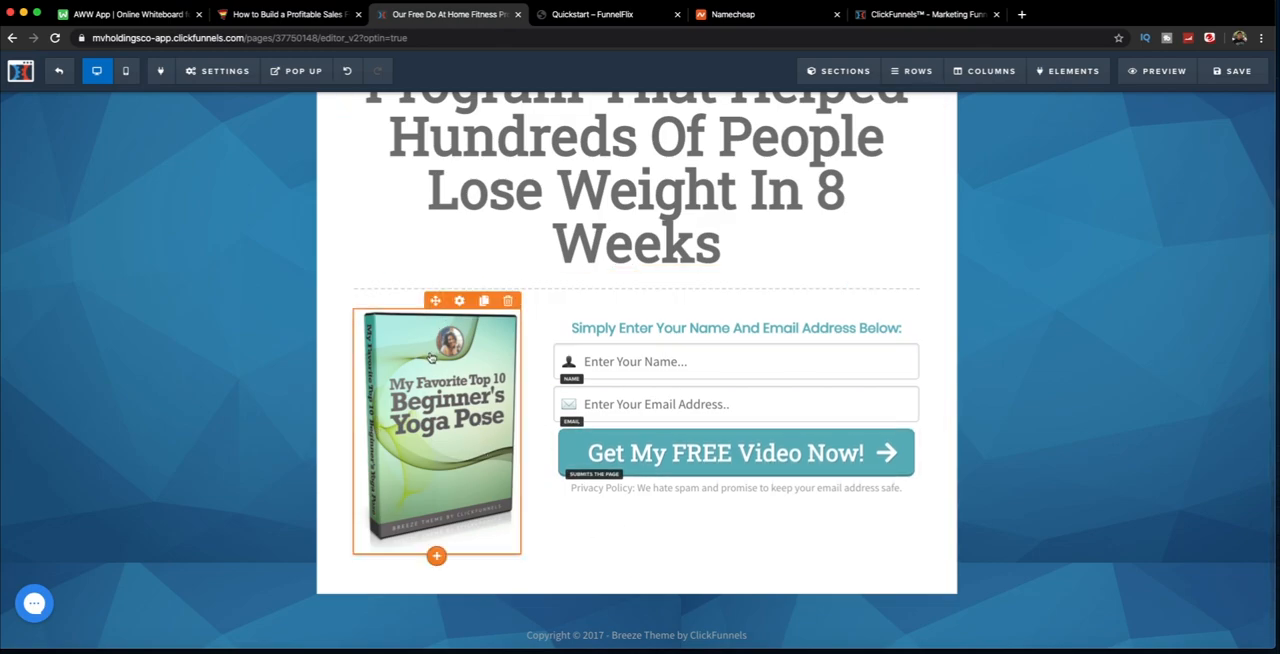
Step: Review the edited opt-in page from the introduction bar and headline down to the book image, form and footer
{"action": "scroll", "coordinate": [430, 360], "scroll_direction": "up", "scroll_amount": 3}
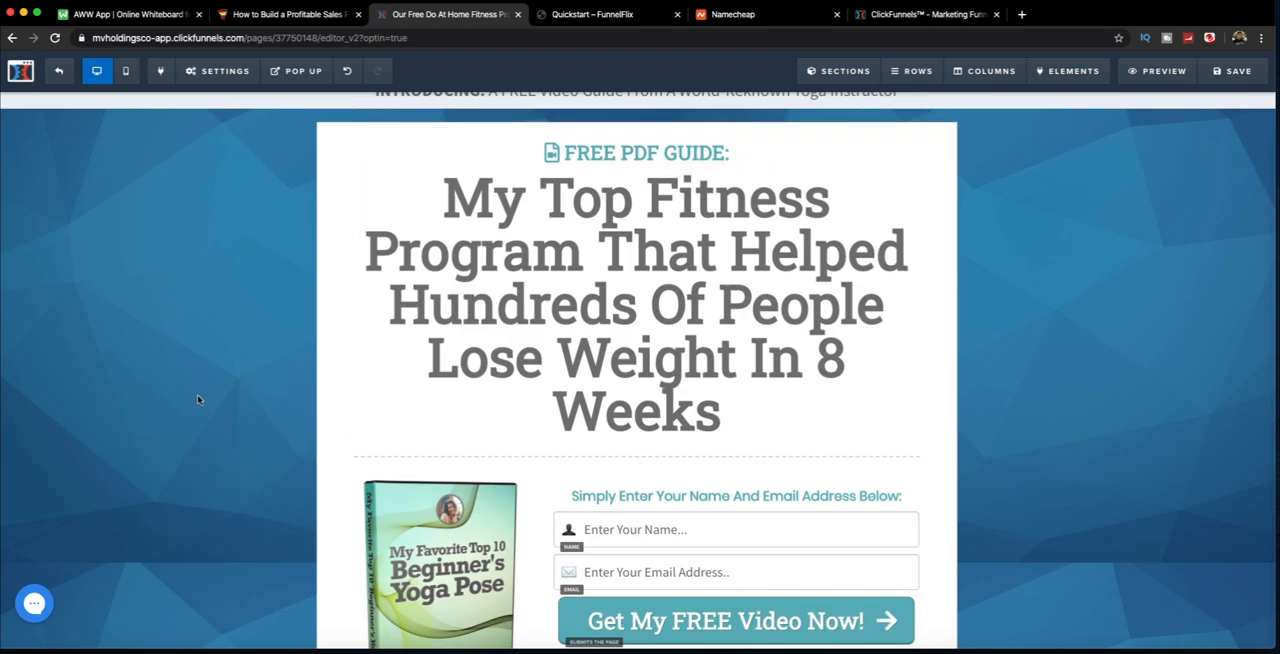
{"action": "scroll", "coordinate": [204, 397], "scroll_direction": "down", "scroll_amount": 3}
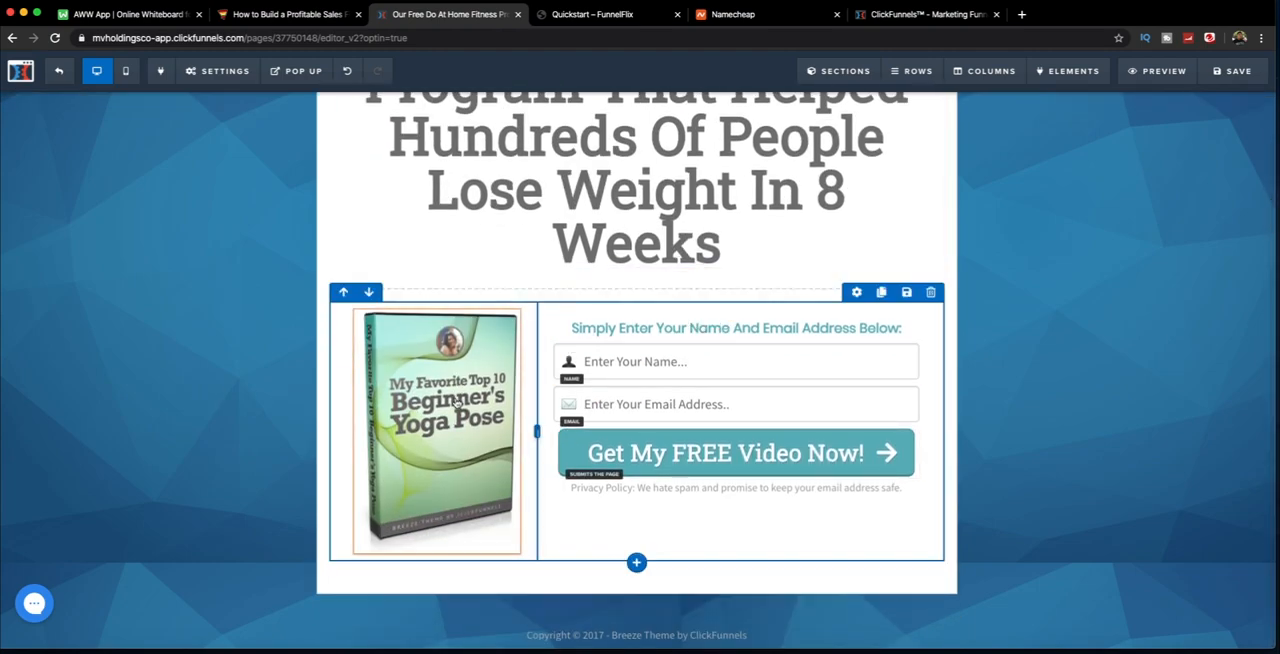
{"action": "scroll", "coordinate": [456, 402], "scroll_direction": "up", "scroll_amount": 3}
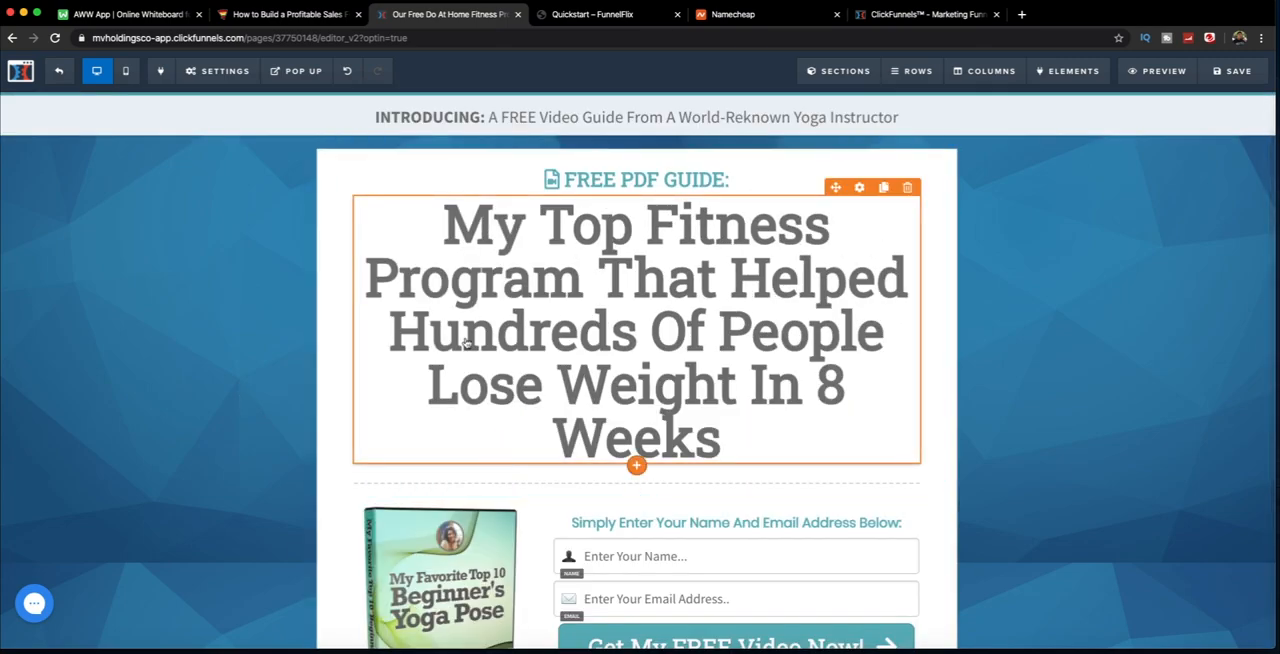
{"action": "scroll", "coordinate": [198, 378], "scroll_direction": "down", "scroll_amount": 1}
{"action": "scroll", "coordinate": [198, 378], "scroll_direction": "up", "scroll_amount": 1}
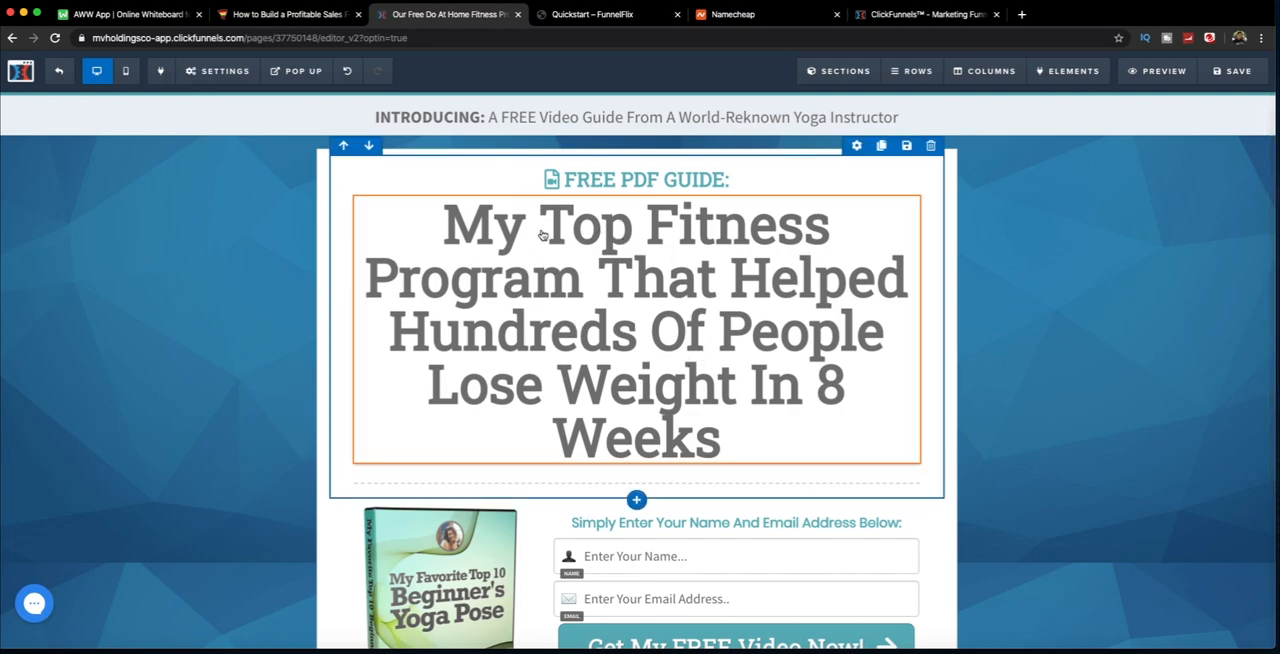
{"action": "left_click", "coordinate": [456, 224]}
{"action": "left_click_drag", "start_coordinate": [456, 224], "coordinate": [811, 386]}
{"action": "left_click", "coordinate": [720, 437]}
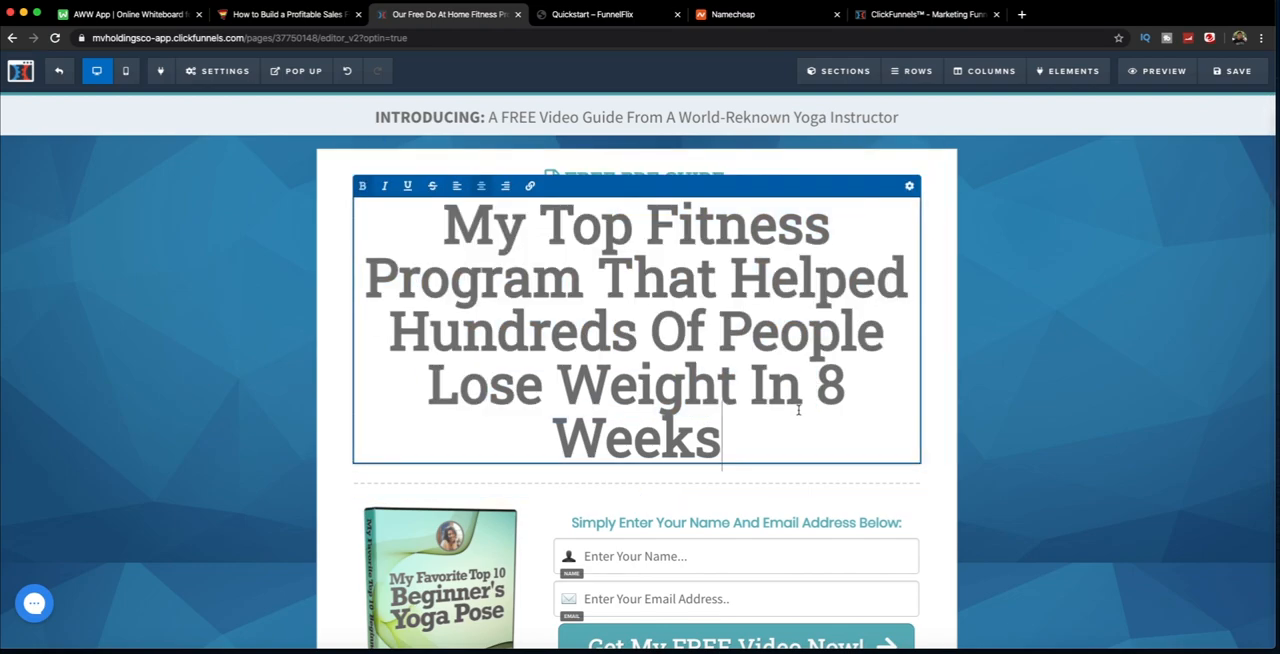
{"action": "left_click", "coordinate": [202, 222]}
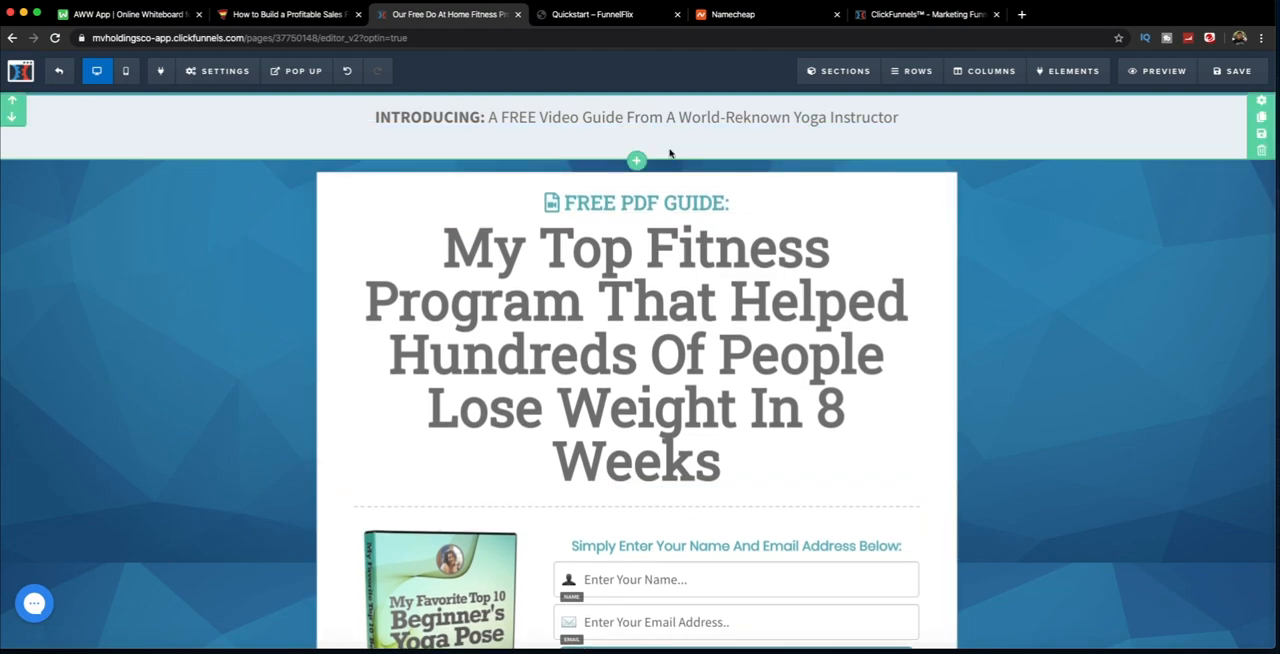
{"action": "scroll", "coordinate": [320, 290], "scroll_direction": "down", "scroll_amount": 3}
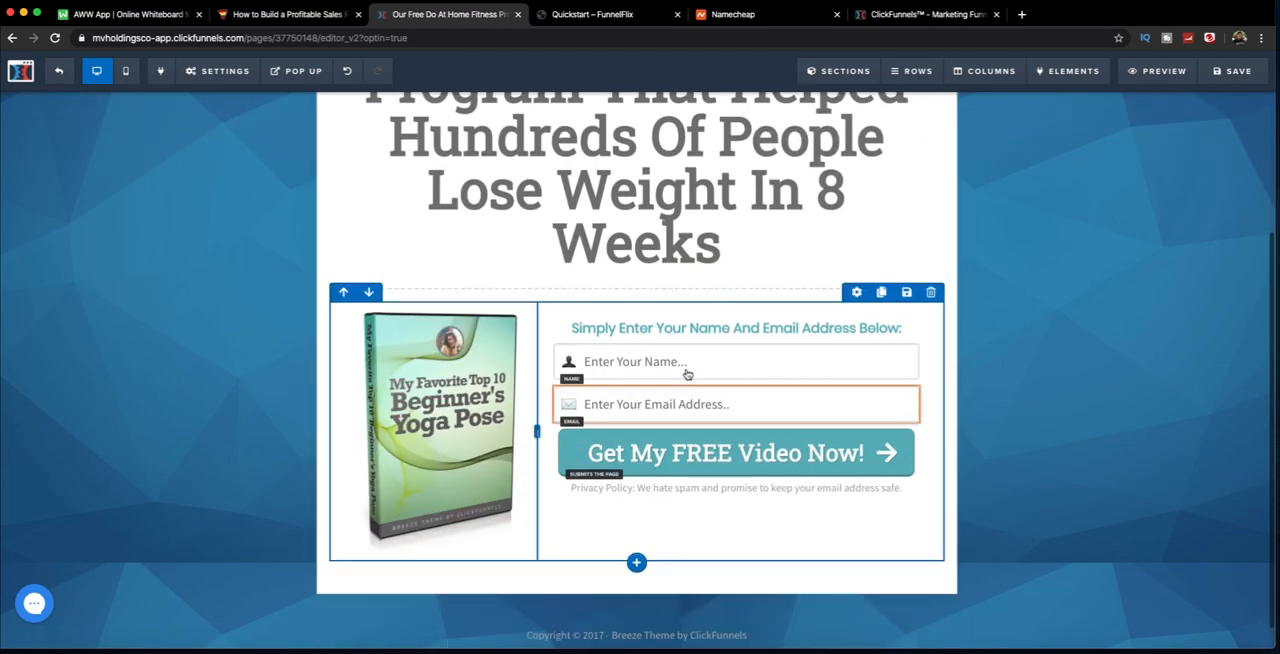
Step: Switch to the AWW whiteboard, draw a rectangle and label it "Facebook/Google Ad"
{"action": "left_click", "coordinate": [135, 15]}
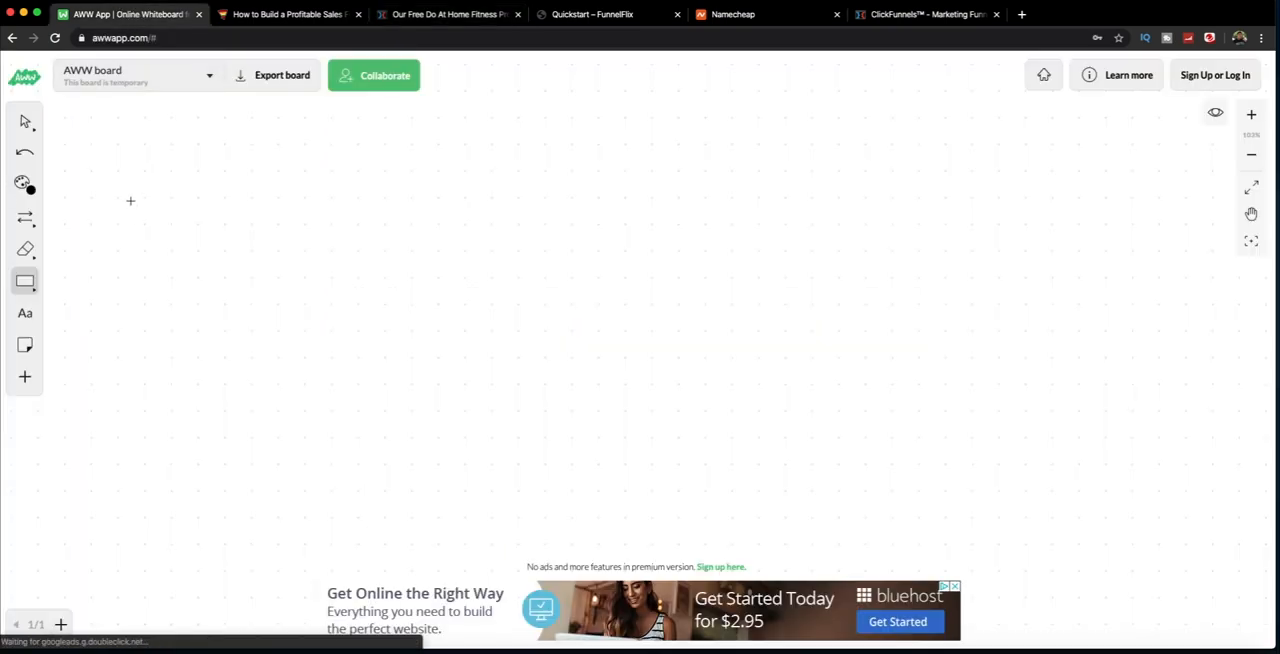
{"action": "left_click_drag", "start_coordinate": [105, 197], "coordinate": [266, 299]}
{"action": "left_click", "coordinate": [30, 317]}
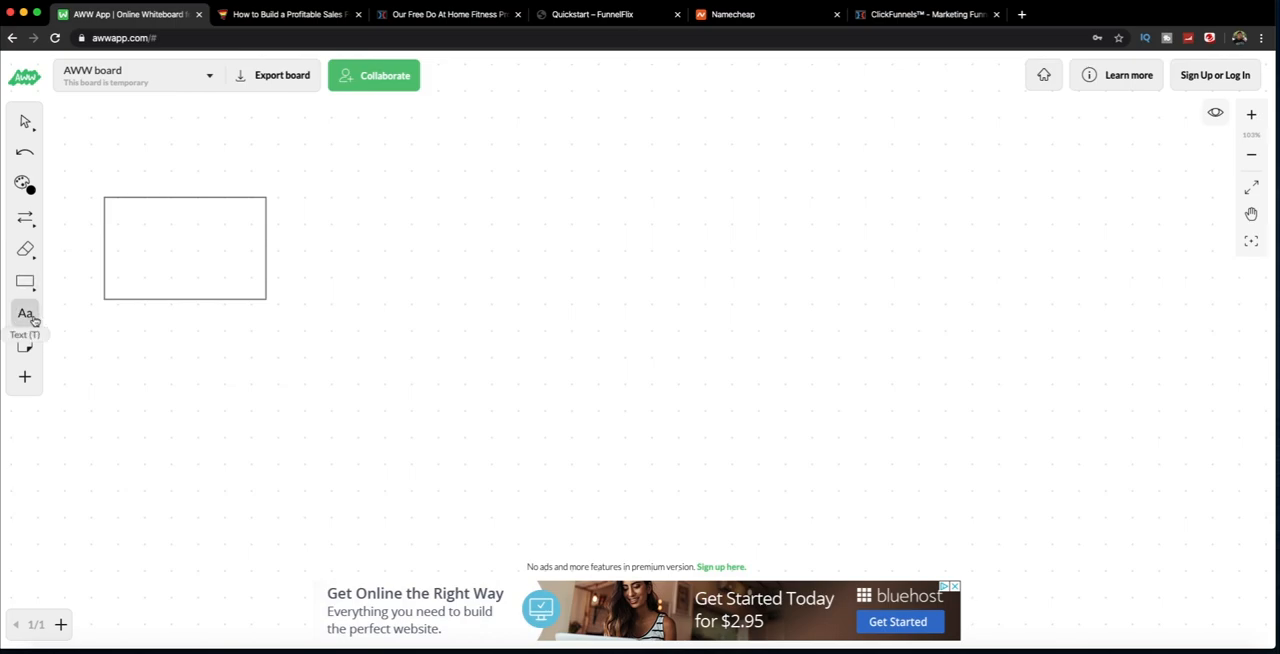
{"action": "left_click", "coordinate": [136, 232]}
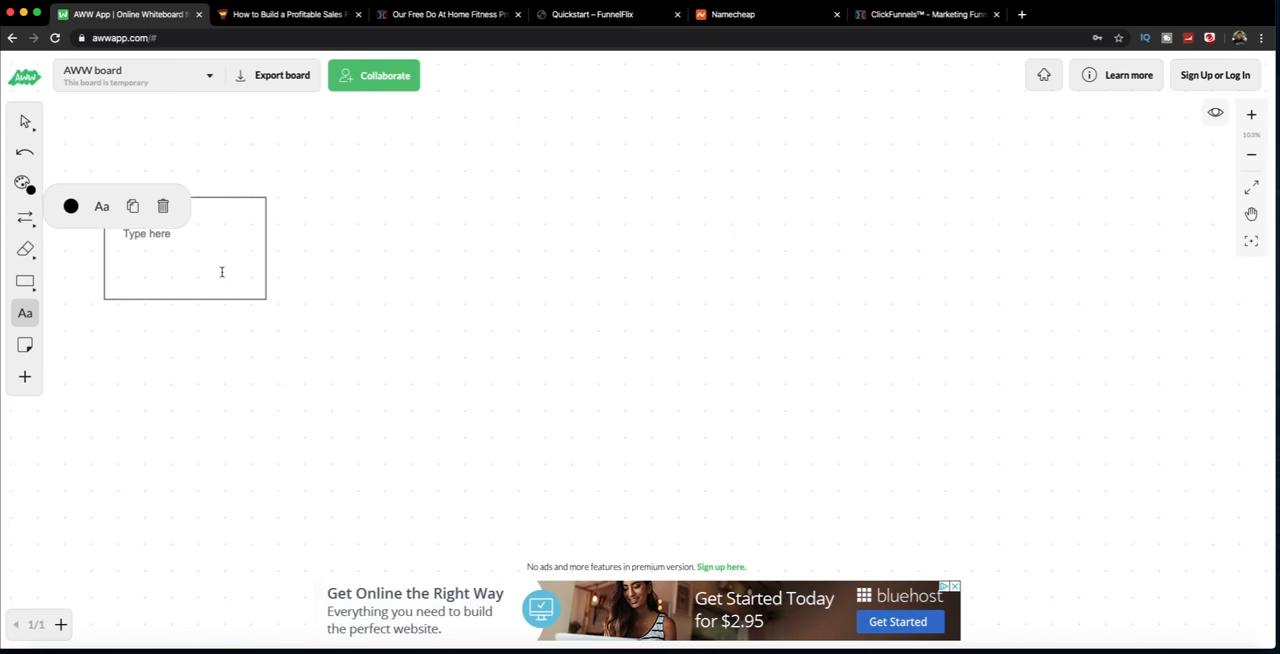
{"action": "type", "text": "F"}
{"action": "type", "text": "aceboo"}
{"action": "type", "text": "k/Google"}
{"action": "type", "text": " Afd"}
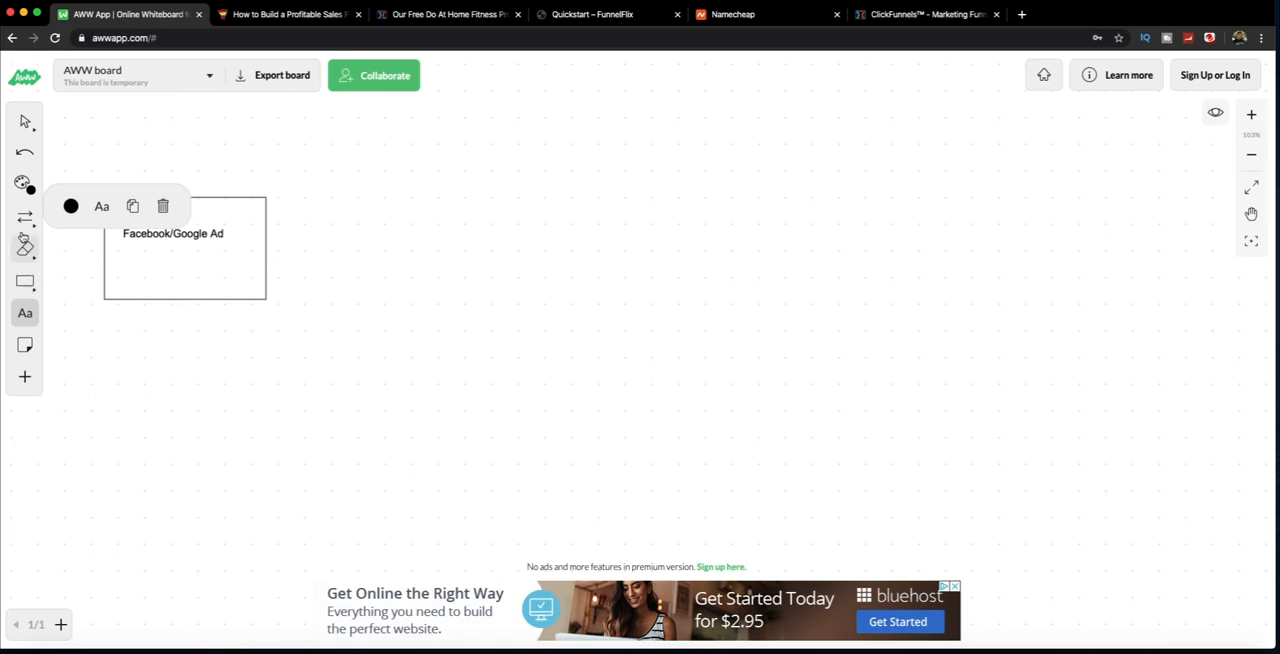
Step: Draw a line arrow pointing right from the ad box, with a second empty rectangle at its tip
{"action": "left_click", "coordinate": [25, 218]}
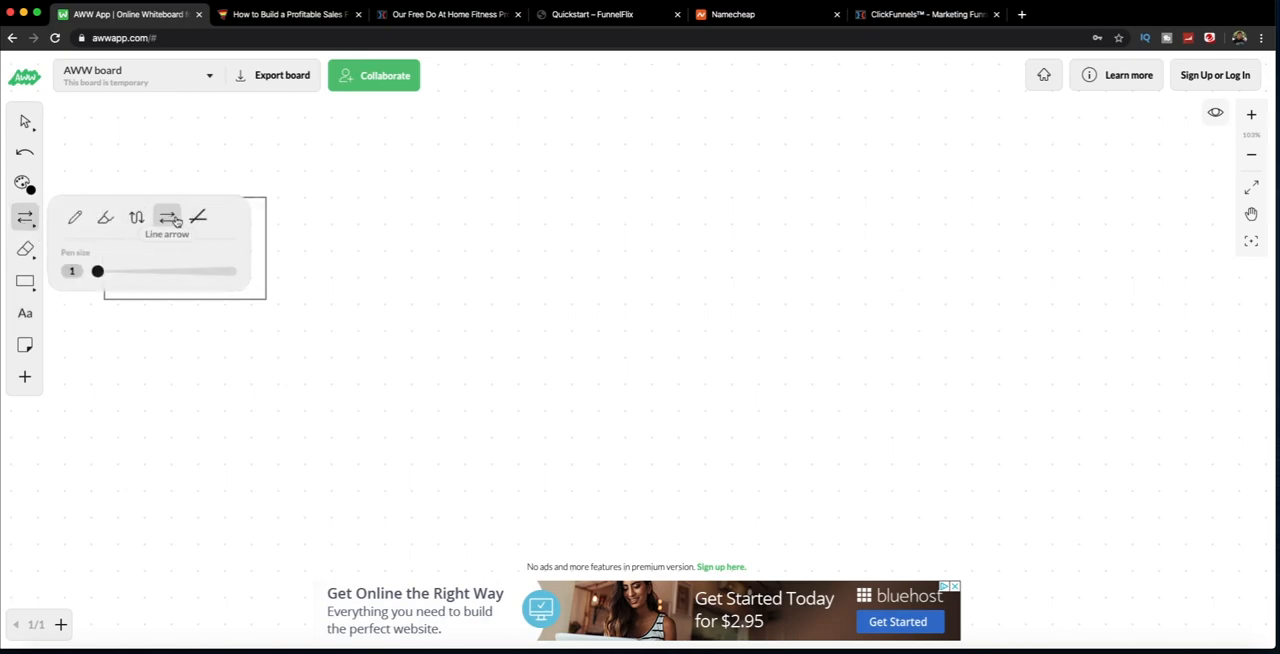
{"action": "left_click_drag", "start_coordinate": [292, 247], "coordinate": [422, 247]}
{"action": "left_click", "coordinate": [25, 282]}
{"action": "left_click_drag", "start_coordinate": [434, 191], "coordinate": [632, 299]}
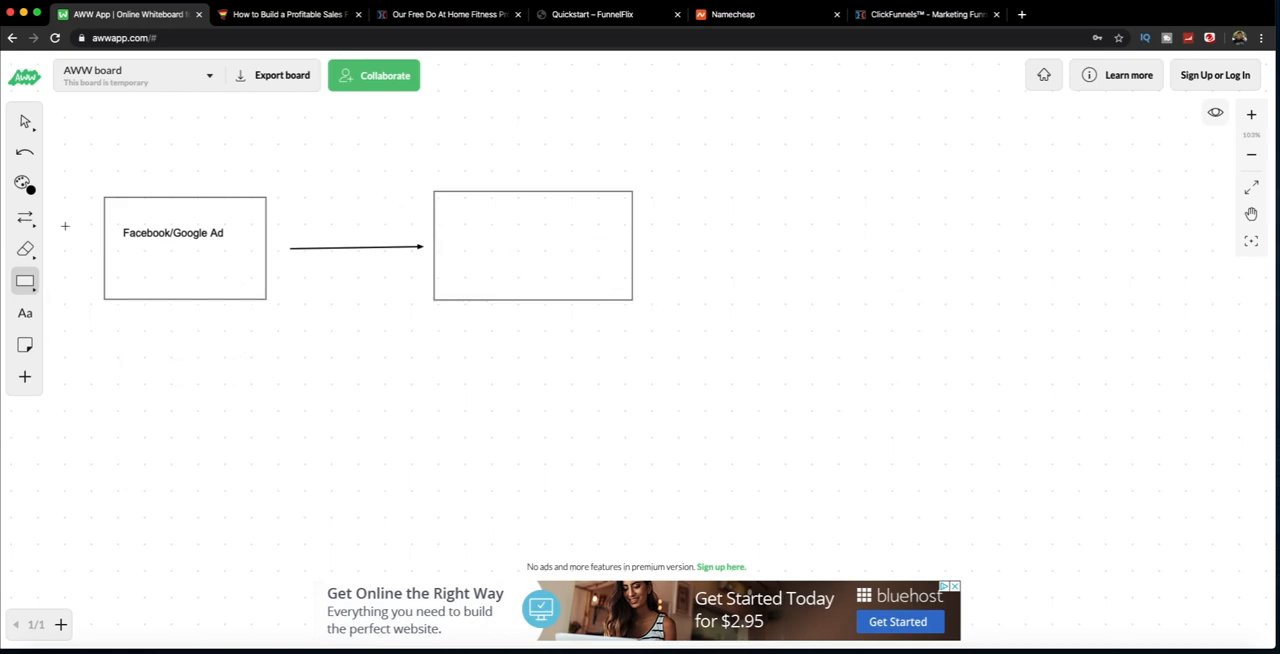
Step: Add the text "your funnel" above the second rectangle and "email opt in" inside it
{"action": "left_click", "coordinate": [25, 312]}
{"action": "left_click", "coordinate": [486, 173]}
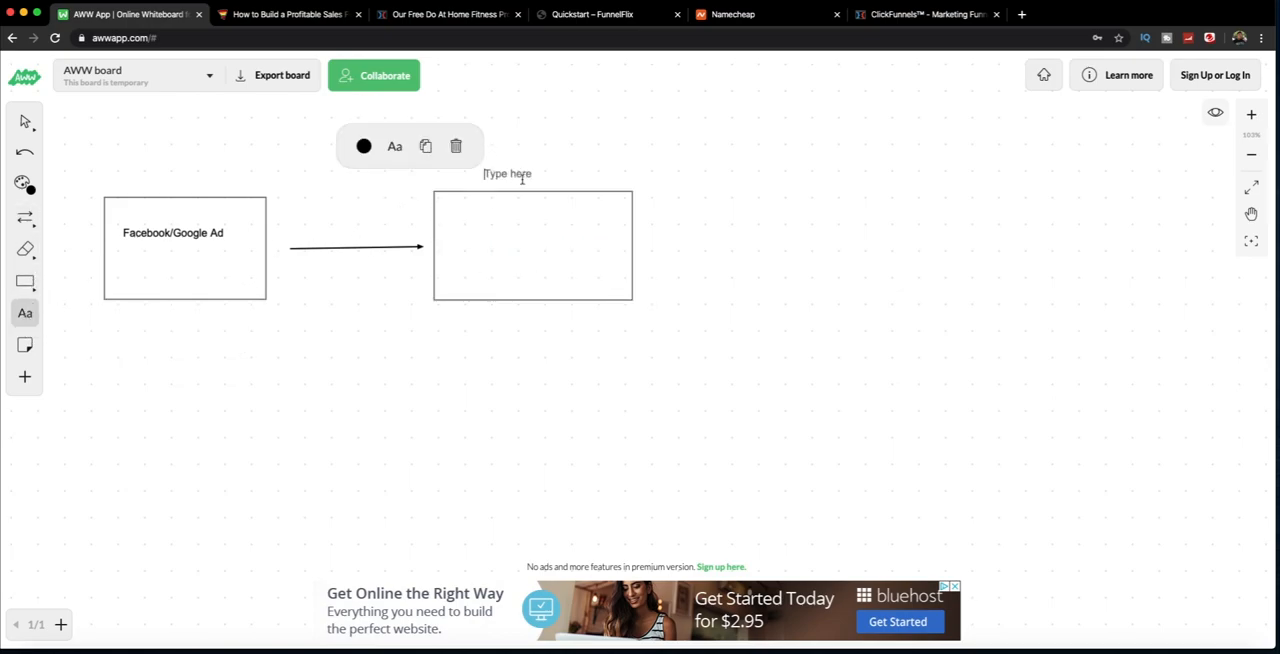
{"action": "type", "text": "your funnel"}
{"action": "left_click", "coordinate": [491, 244]}
{"action": "left_click", "coordinate": [493, 247]}
{"action": "type", "text": "email opt in"}
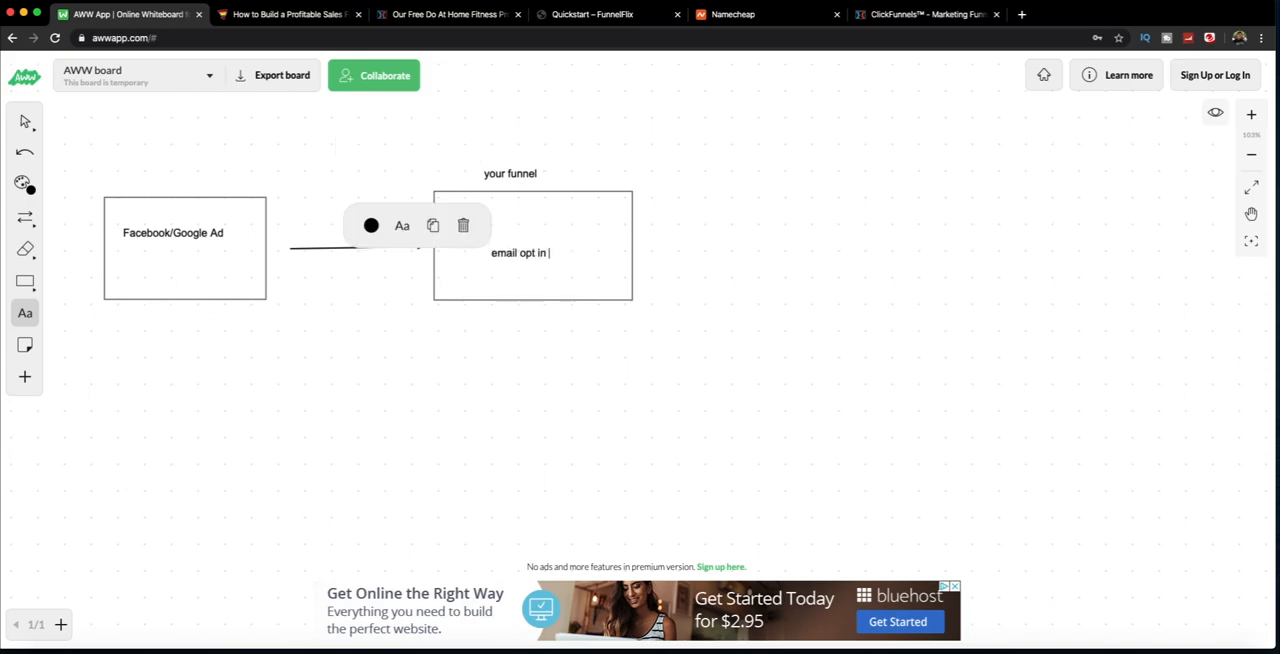
Step: Draw an arrow pointing right from the email opt in box, with a third empty rectangle at its tip
{"action": "left_click", "coordinate": [25, 217]}
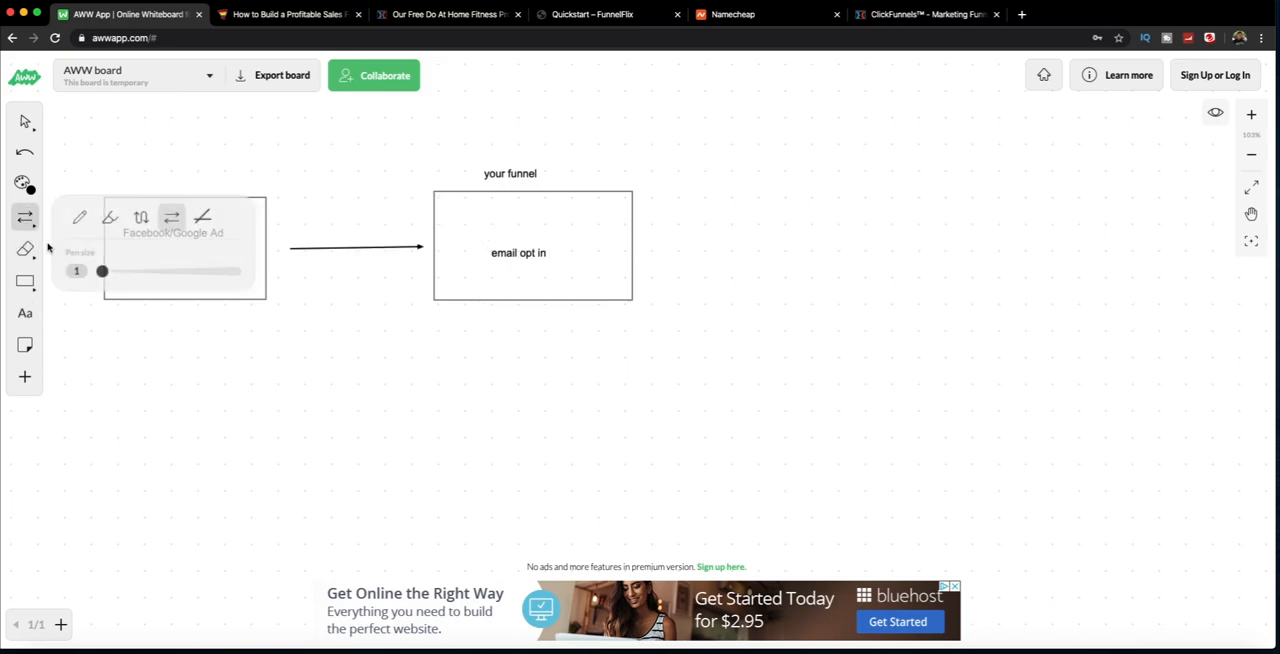
{"action": "left_click", "coordinate": [167, 217]}
{"action": "left_click_drag", "start_coordinate": [669, 243], "coordinate": [791, 244]}
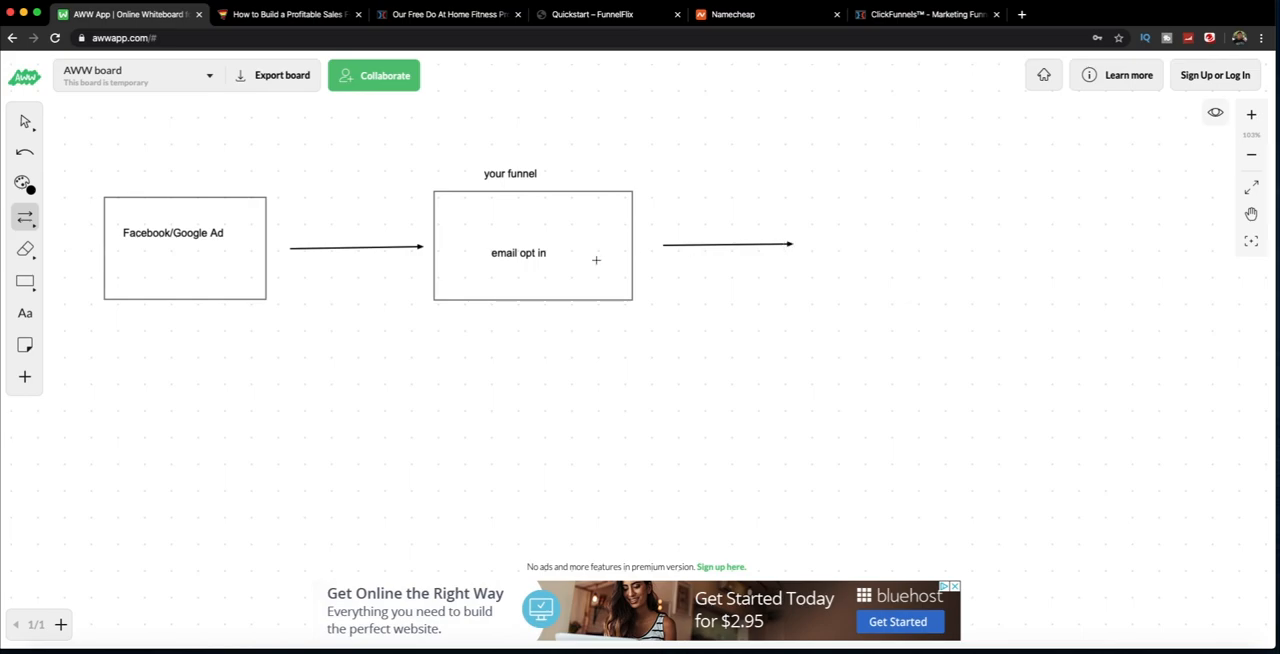
{"action": "left_click", "coordinate": [25, 281]}
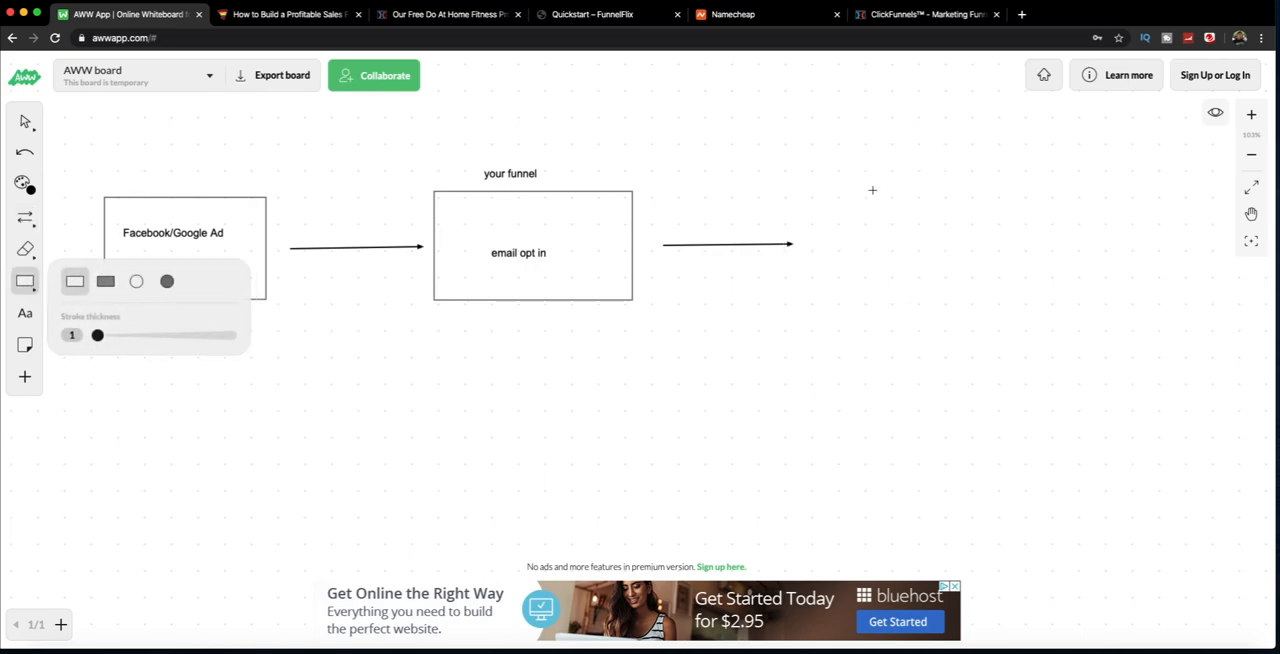
{"action": "left_click_drag", "start_coordinate": [796, 190], "coordinate": [1021, 304]}
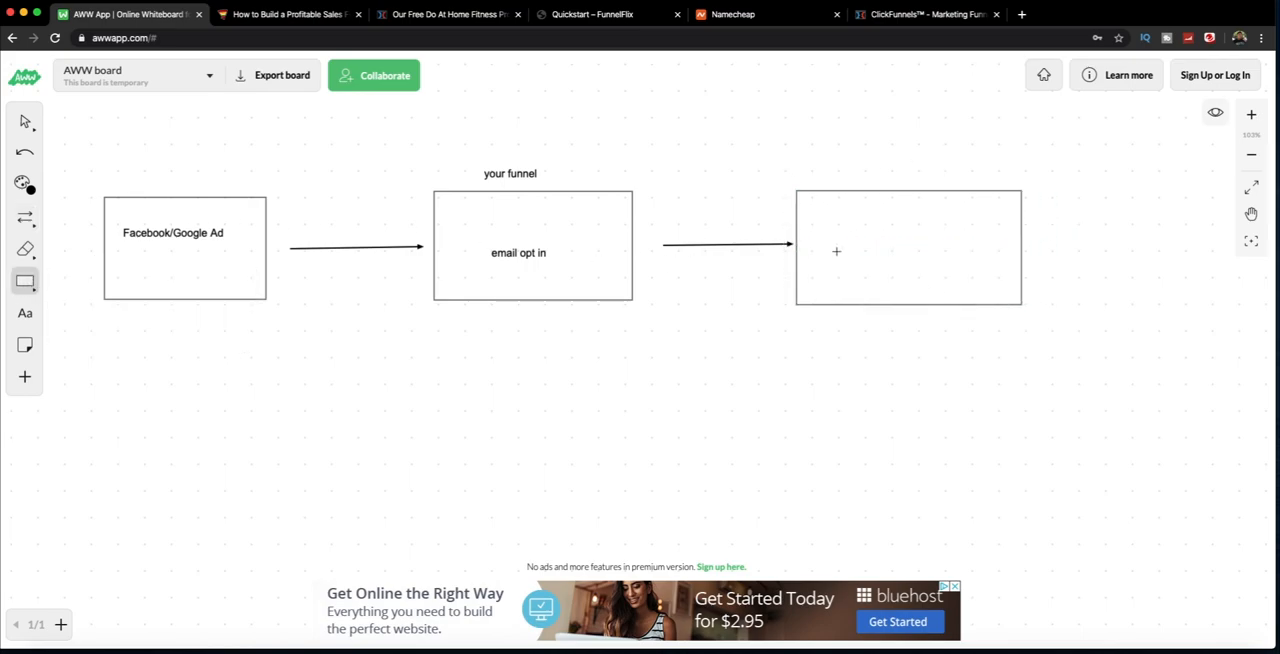
Step: Label the third rectangle "potential customer"
{"action": "left_click", "coordinate": [25, 312]}
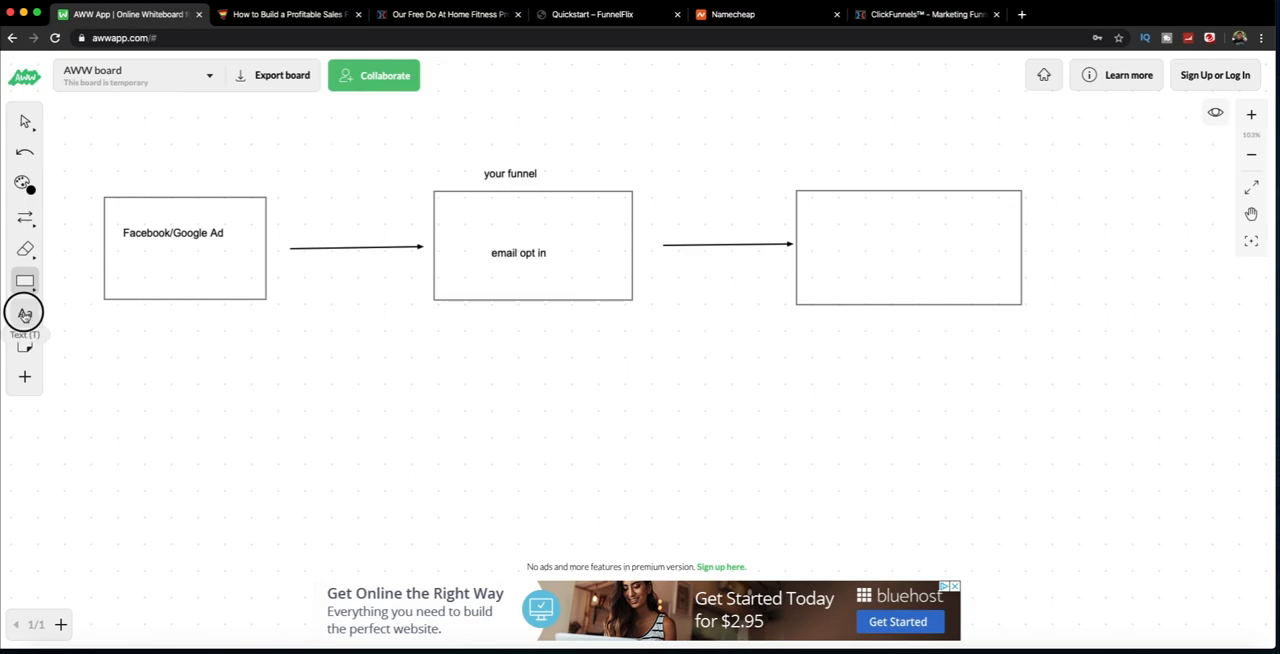
{"action": "left_click", "coordinate": [878, 252]}
{"action": "type", "text": "potential customer"}
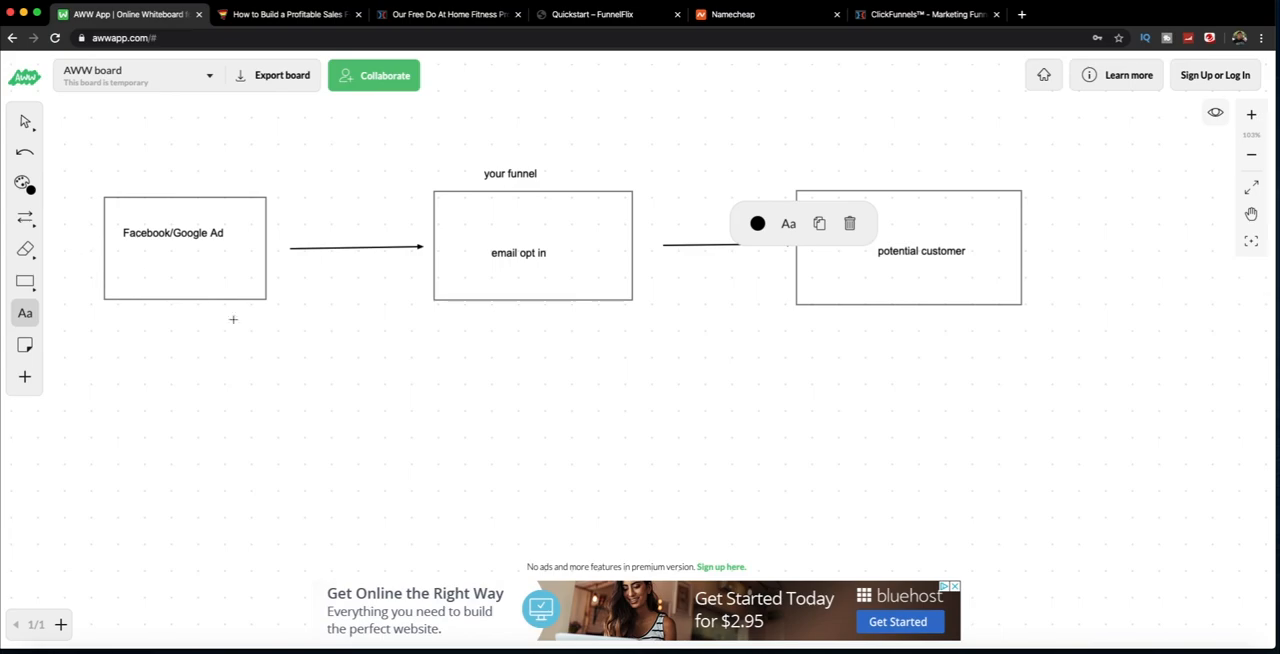
{"action": "left_click", "coordinate": [926, 329]}
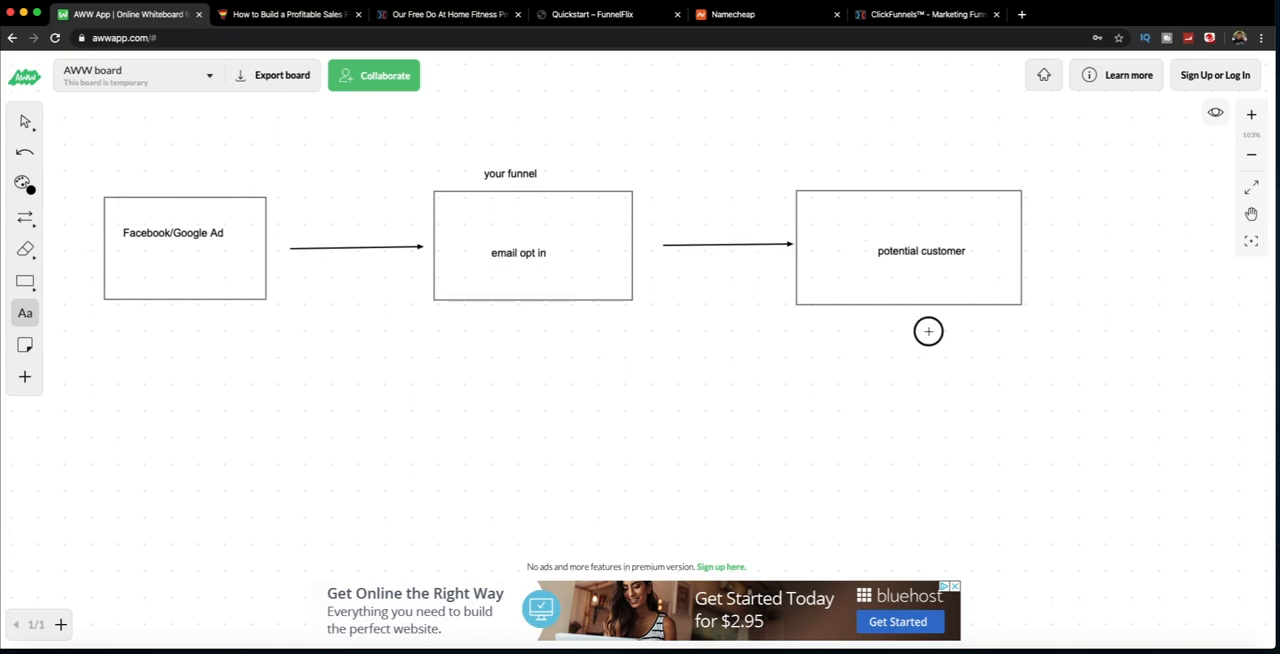
Step: Draw a downward arrow from the potential customer box to a new rectangle and label that rectangle "downsell offer"
{"action": "left_click", "coordinate": [24, 216]}
{"action": "left_click_drag", "start_coordinate": [922, 326], "coordinate": [922, 398]}
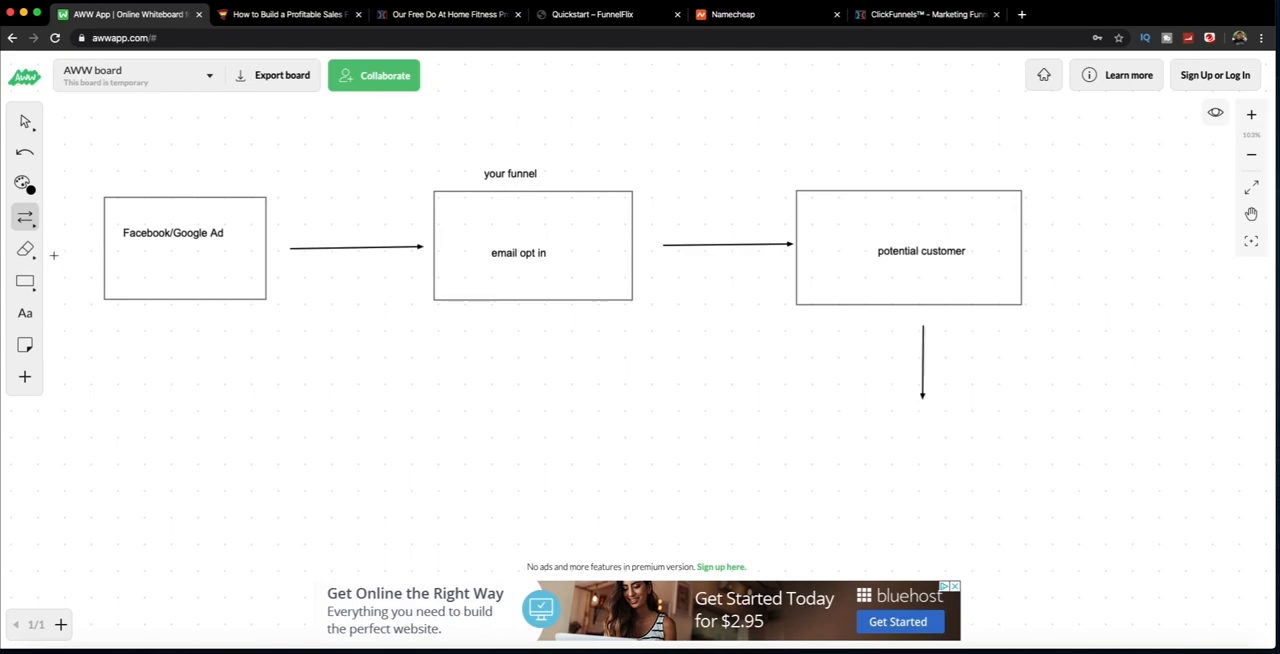
{"action": "left_click", "coordinate": [25, 281]}
{"action": "left_click_drag", "start_coordinate": [824, 401], "coordinate": [1055, 491]}
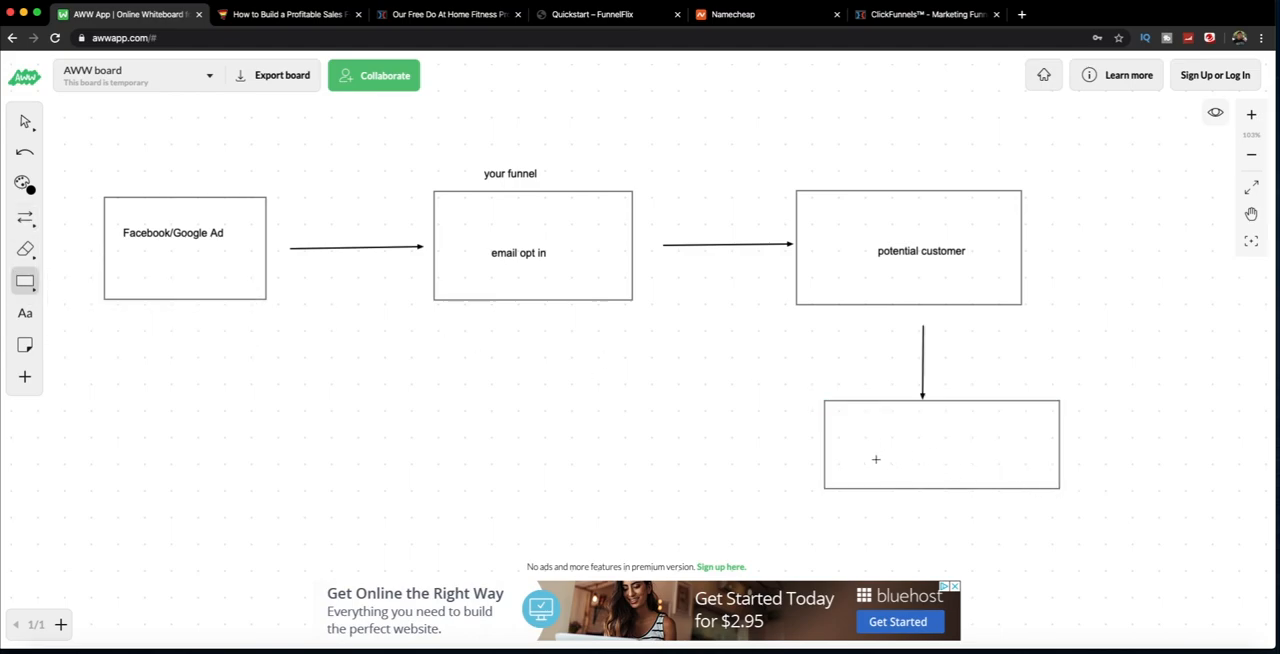
{"action": "left_click", "coordinate": [25, 313]}
{"action": "left_click", "coordinate": [909, 452]}
{"action": "type", "text": "dow"}
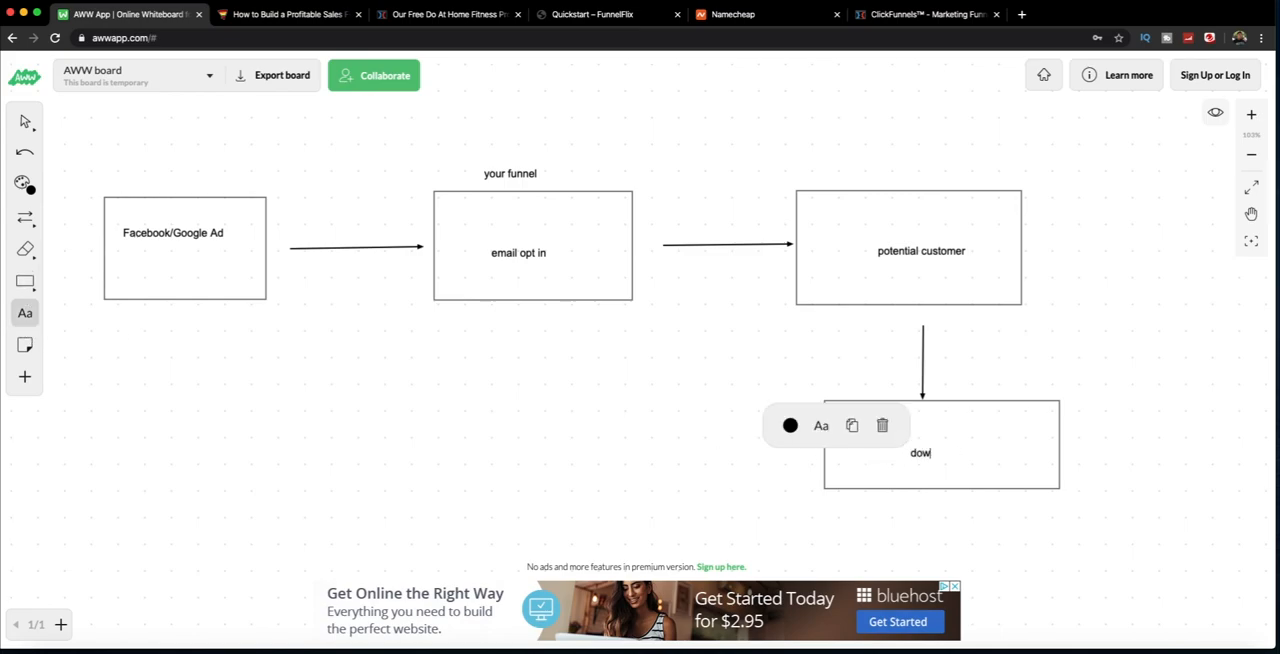
{"action": "type", "text": "nsell ofef"}
Step: Draw three arrows fanning downward from the email opt in box, with an empty rectangle below each one
{"action": "left_click", "coordinate": [25, 217]}
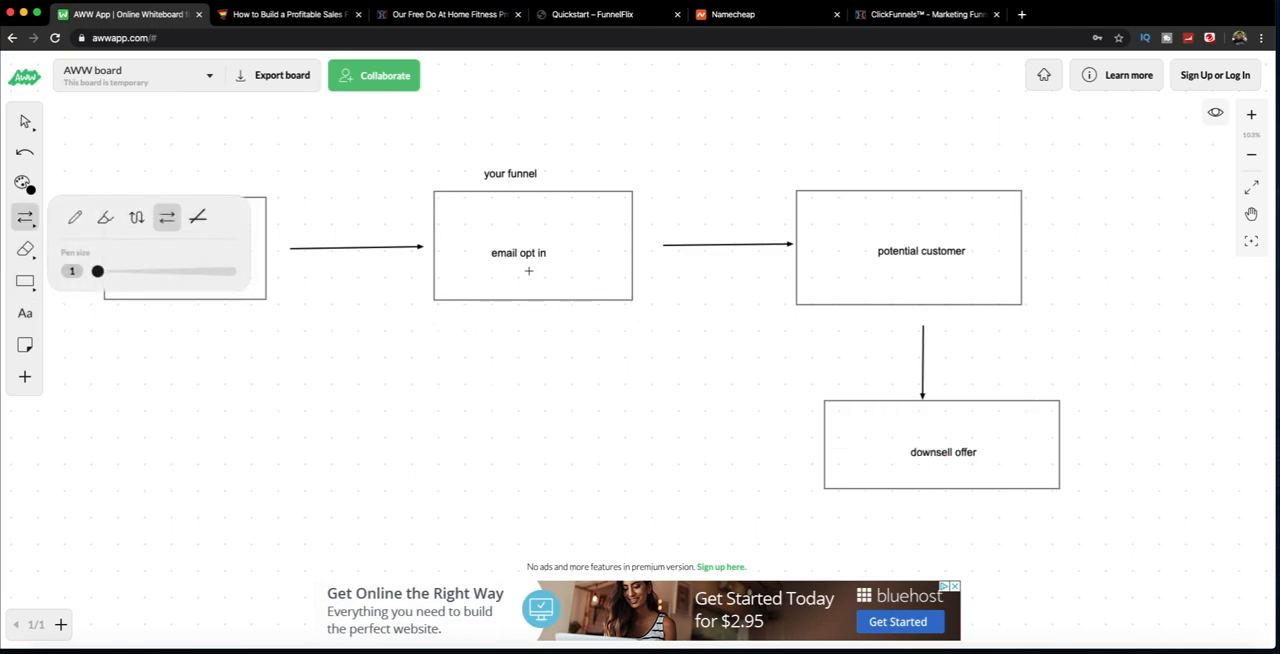
{"action": "mouse_move", "coordinate": [474, 324]}
{"action": "left_mouse_down"}
{"action": "mouse_move", "coordinate": [380, 371]}
{"action": "mouse_move", "coordinate": [390, 376]}
{"action": "left_mouse_up"}
{"action": "left_click_drag", "start_coordinate": [514, 325], "coordinate": [514, 386]}
{"action": "mouse_move", "coordinate": [578, 330]}
{"action": "left_mouse_down"}
{"action": "mouse_move", "coordinate": [657, 393]}
{"action": "mouse_move", "coordinate": [617, 371]}
{"action": "mouse_move", "coordinate": [630, 378]}
{"action": "left_mouse_up"}
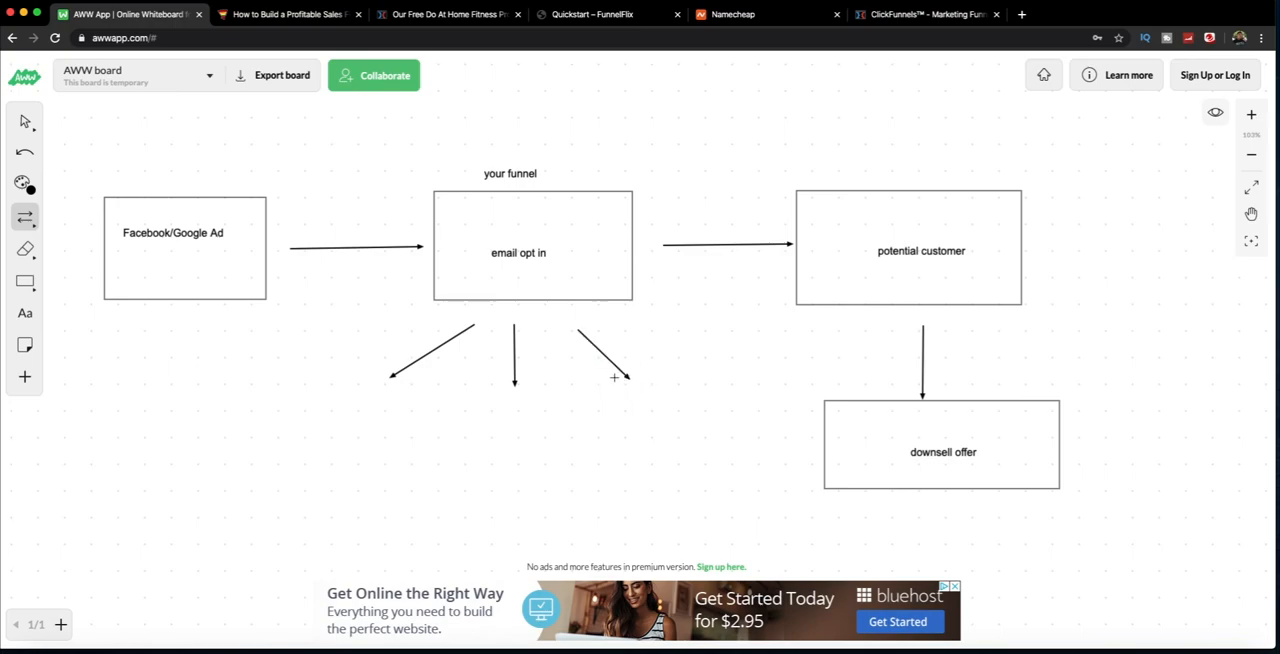
{"action": "left_click", "coordinate": [25, 281]}
{"action": "left_click_drag", "start_coordinate": [228, 420], "coordinate": [349, 490]}
{"action": "left_click_drag", "start_coordinate": [434, 420], "coordinate": [563, 492]}
{"action": "left_click_drag", "start_coordinate": [611, 418], "coordinate": [753, 488]}
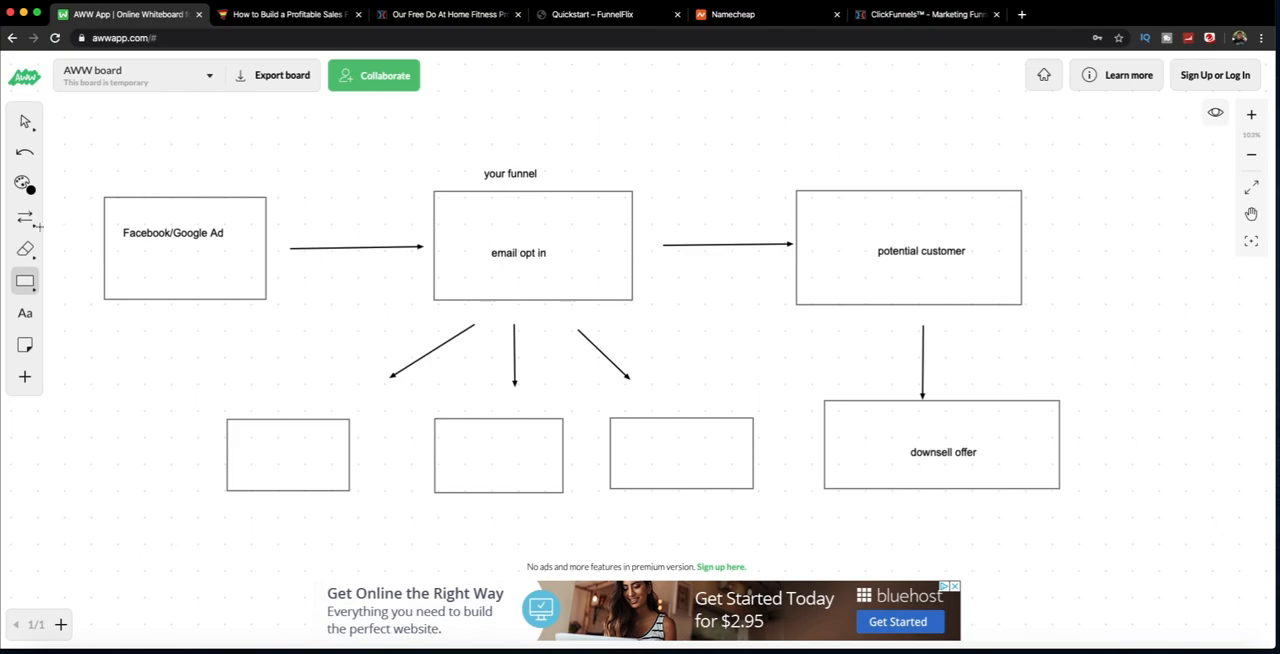
Step: Label the first of the three small rectangles under the email opt in box "email 1"
{"action": "left_click", "coordinate": [25, 313]}
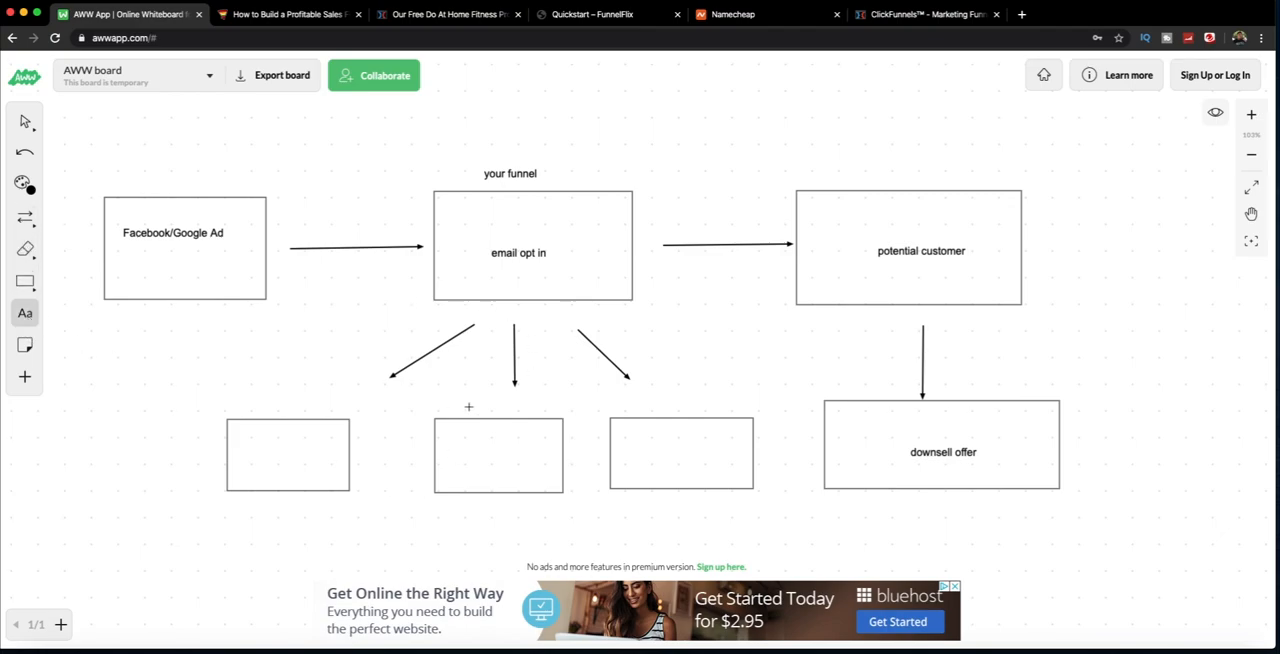
{"action": "scroll", "coordinate": [243, 447], "scroll_direction": "up", "scroll_amount": 5}
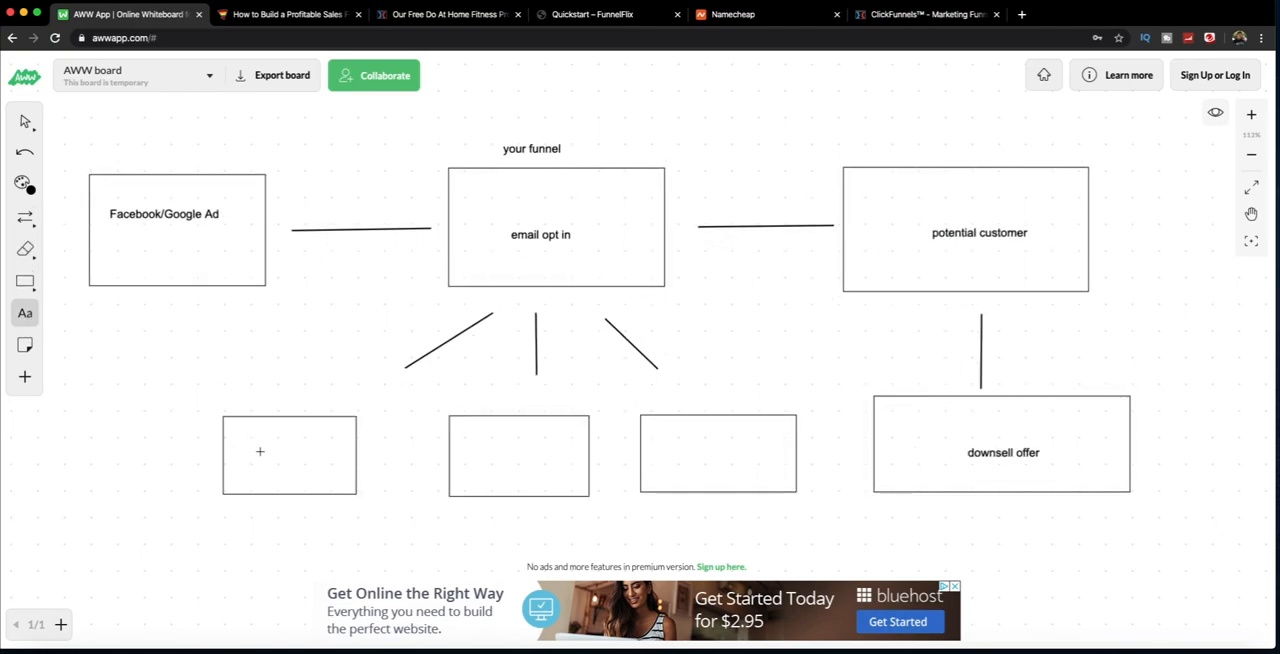
{"action": "scroll", "coordinate": [257, 456], "scroll_direction": "down", "scroll_amount": 5}
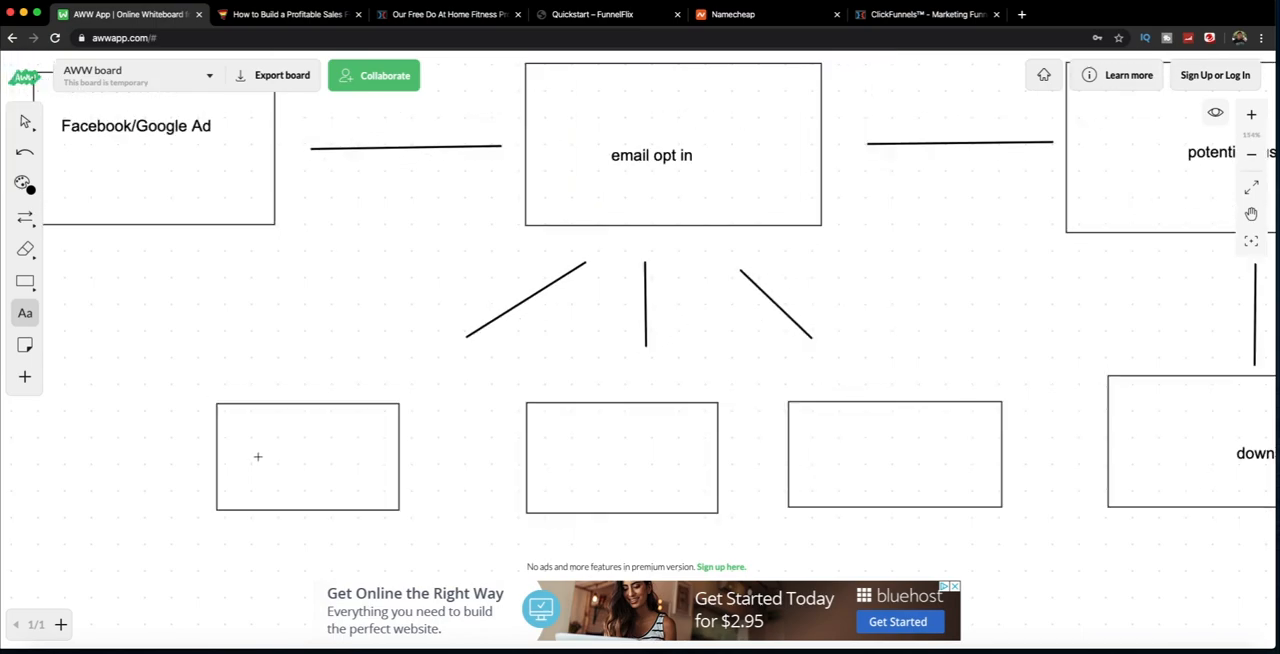
{"action": "left_click", "coordinate": [244, 448]}
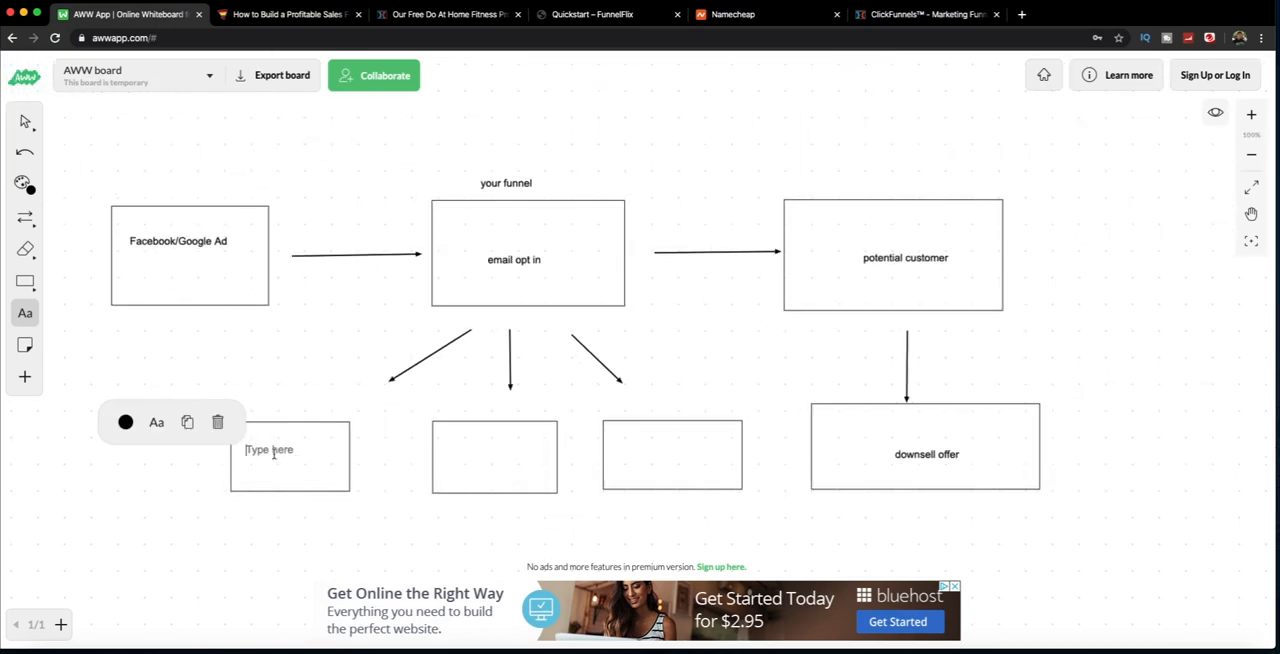
{"action": "type", "text": "email 1"}
Step: Label the middle small rectangle "email 2" with the lines "learn who you are" and "earn trust" beneath
{"action": "left_click", "coordinate": [465, 458]}
{"action": "left_click", "coordinate": [468, 458]}
{"action": "type", "text": "email 2 "}
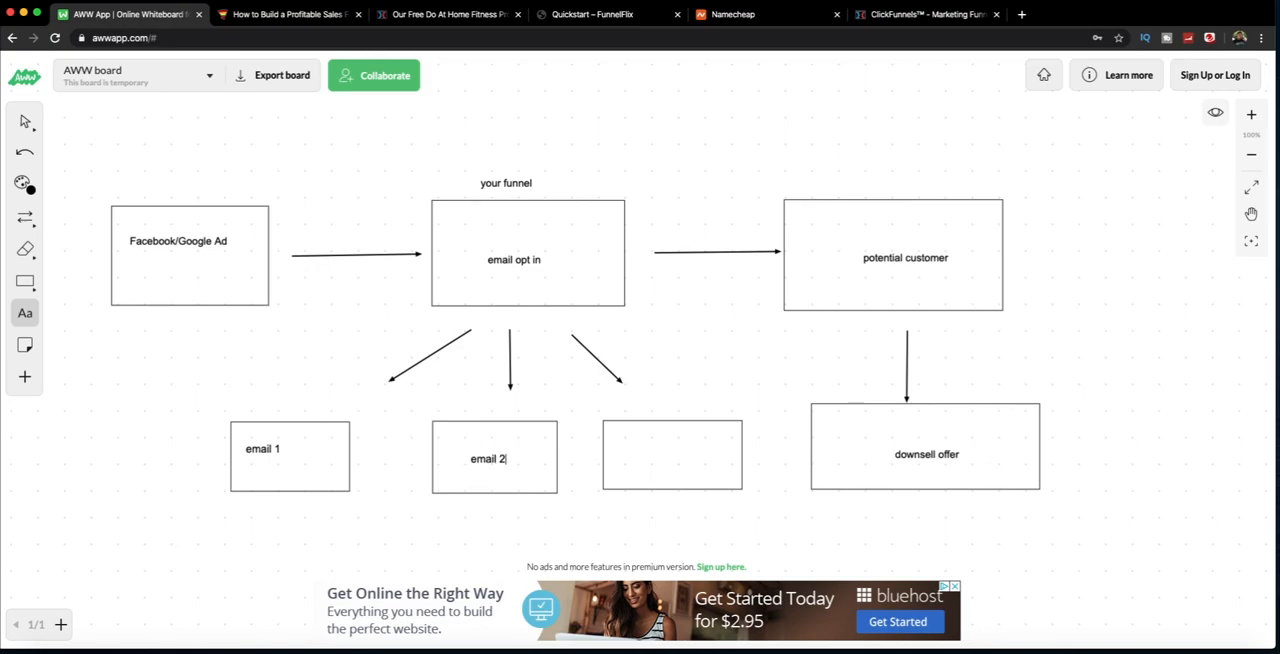
{"action": "type", "text": "learn who you are earn trust"}
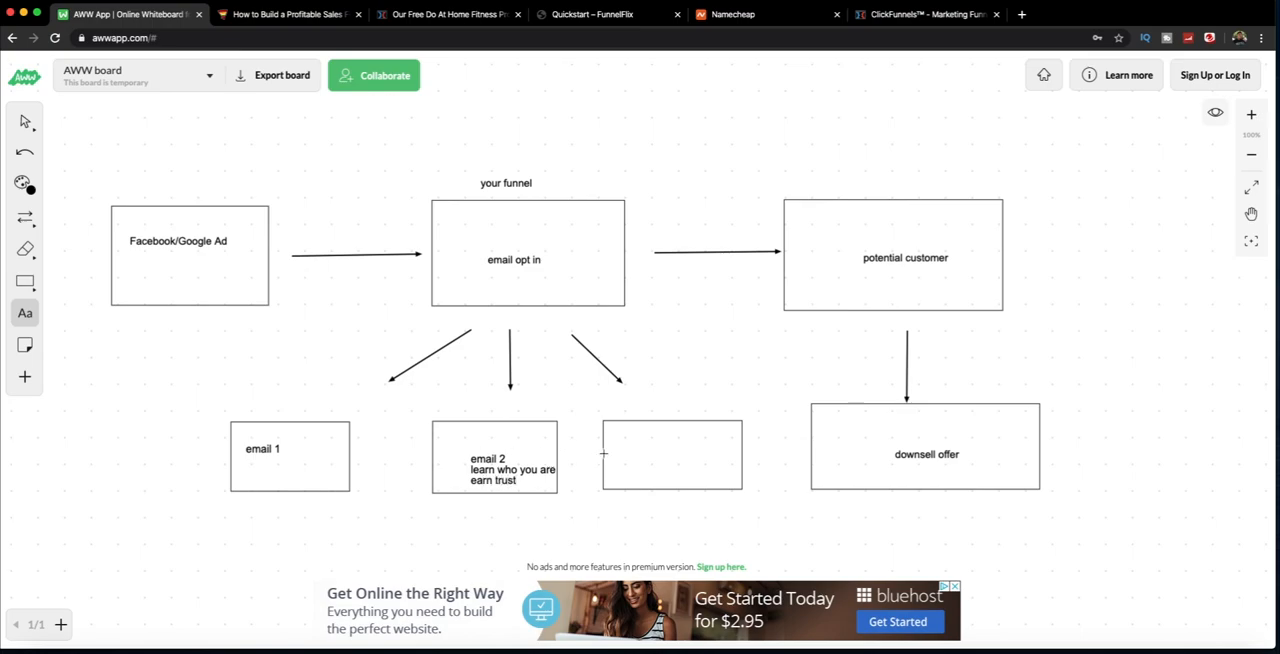
Step: Label the last small rectangle "email 3 and so on"
{"action": "left_click", "coordinate": [630, 450]}
{"action": "type", "text": "email 3 and s"}
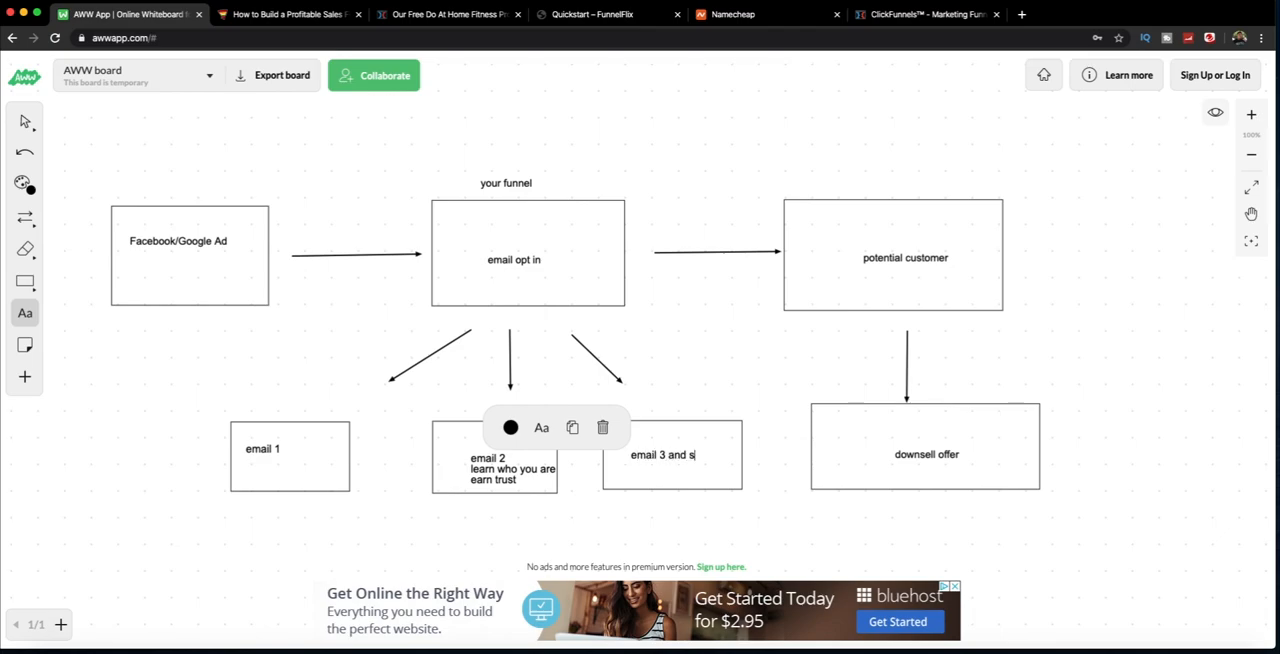
{"action": "type", "text": "o on"}
Step: Switch to the ClickFunnels page editor and examine the opt-in button's settings and the page's email integration settings
{"action": "left_click", "coordinate": [412, 15]}
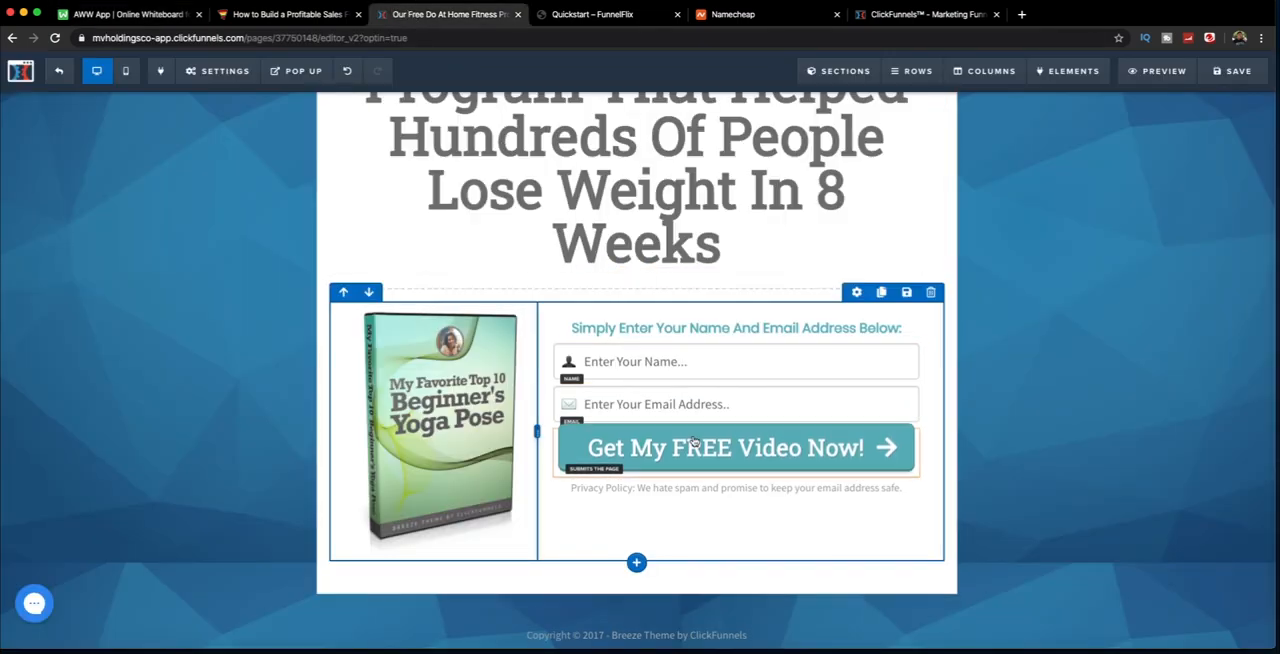
{"action": "left_click", "coordinate": [648, 450]}
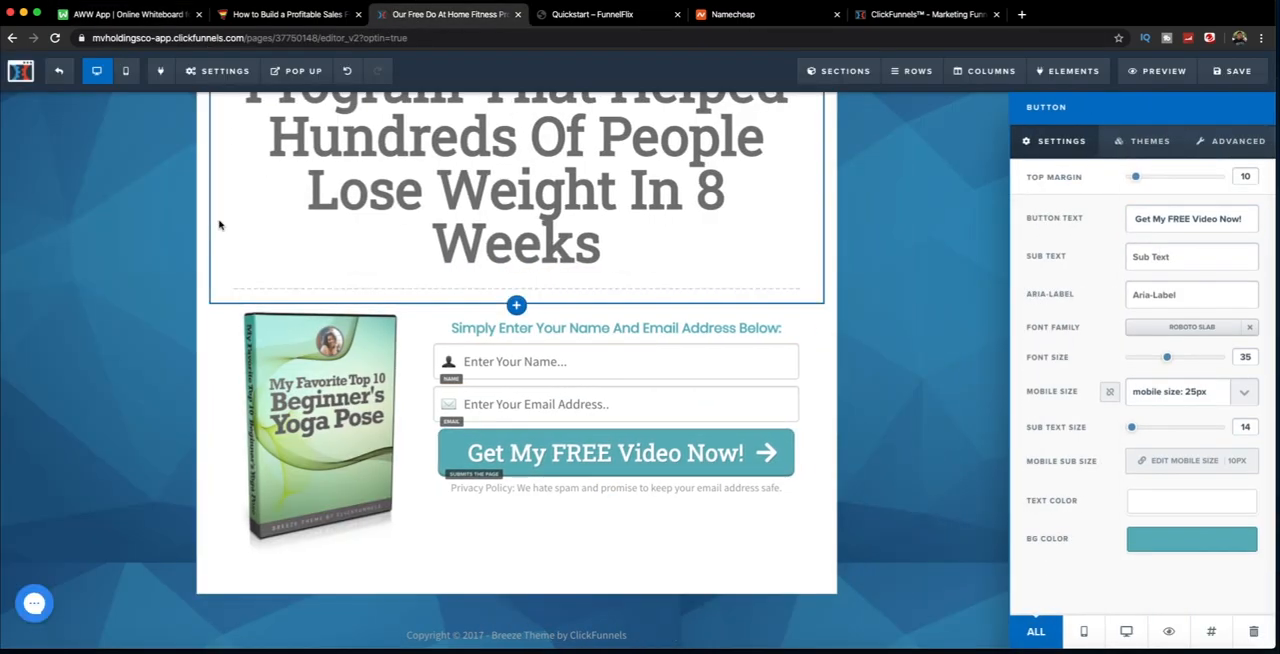
{"action": "left_click", "coordinate": [218, 71]}
{"action": "left_click", "coordinate": [240, 106]}
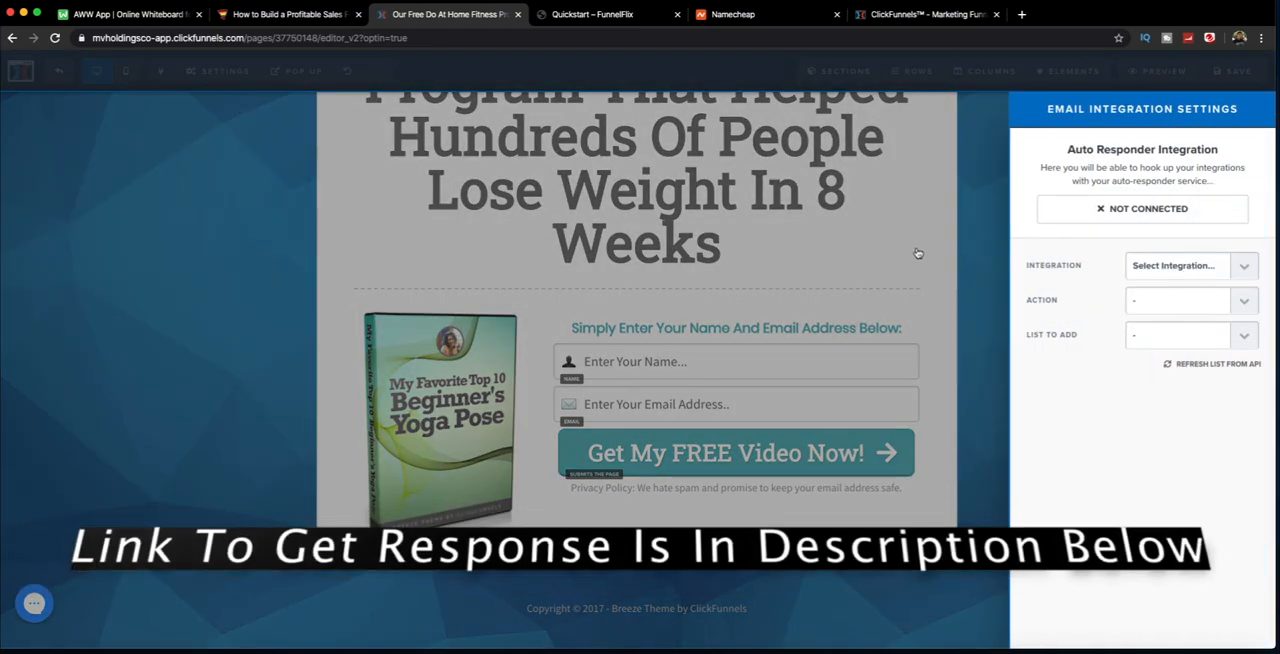
{"action": "left_click", "coordinate": [181, 265]}
{"action": "left_click", "coordinate": [200, 72]}
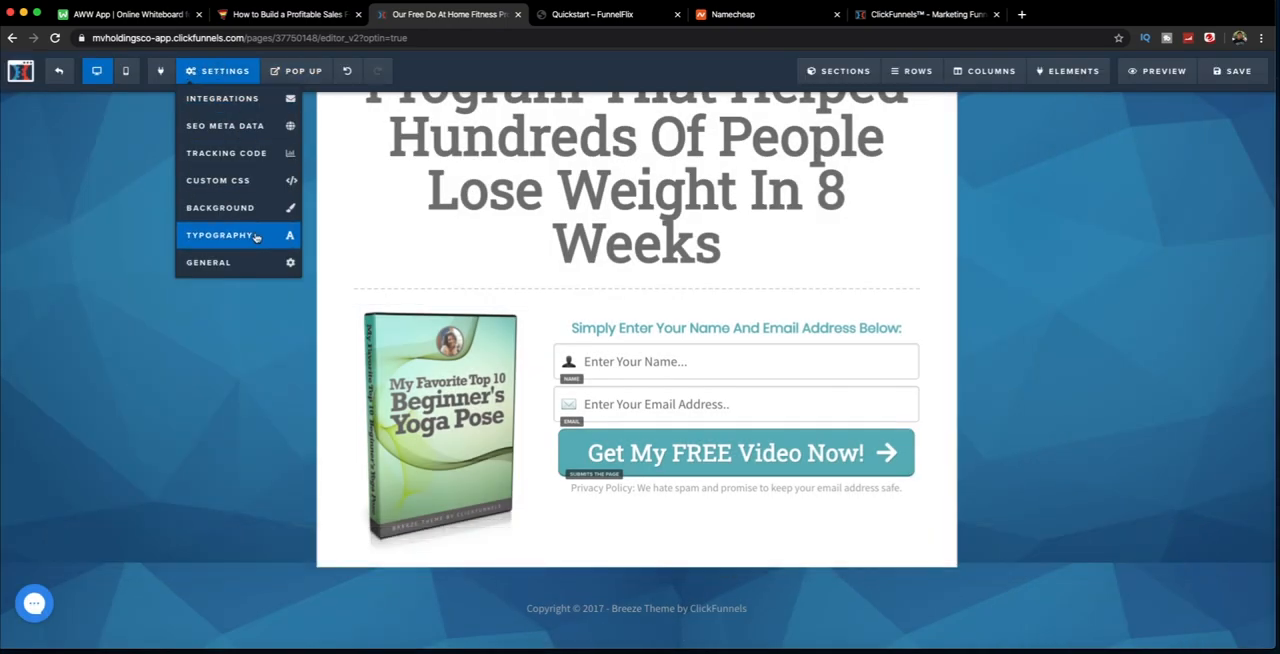
Step: Look over the opt-in page from the fitness program headline to the name and email form
{"action": "scroll", "coordinate": [591, 377], "scroll_direction": "up", "scroll_amount": 3}
{"action": "scroll", "coordinate": [670, 380], "scroll_direction": "down", "scroll_amount": 2}
{"action": "scroll", "coordinate": [670, 380], "scroll_direction": "up", "scroll_amount": 2}
{"action": "scroll", "coordinate": [670, 380], "scroll_direction": "down", "scroll_amount": 3}
{"action": "scroll", "coordinate": [668, 379], "scroll_direction": "up", "scroll_amount": 1}
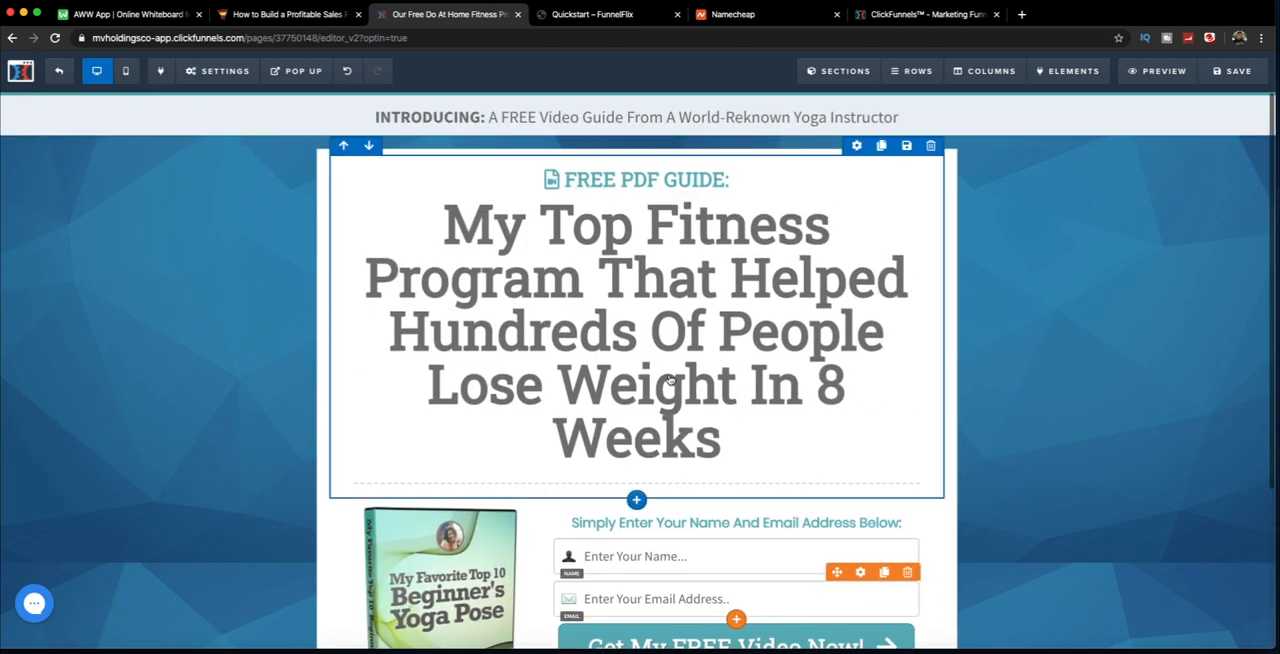
{"action": "scroll", "coordinate": [324, 337], "scroll_direction": "down", "scroll_amount": 5}
{"action": "scroll", "coordinate": [320, 342], "scroll_direction": "up", "scroll_amount": 5}
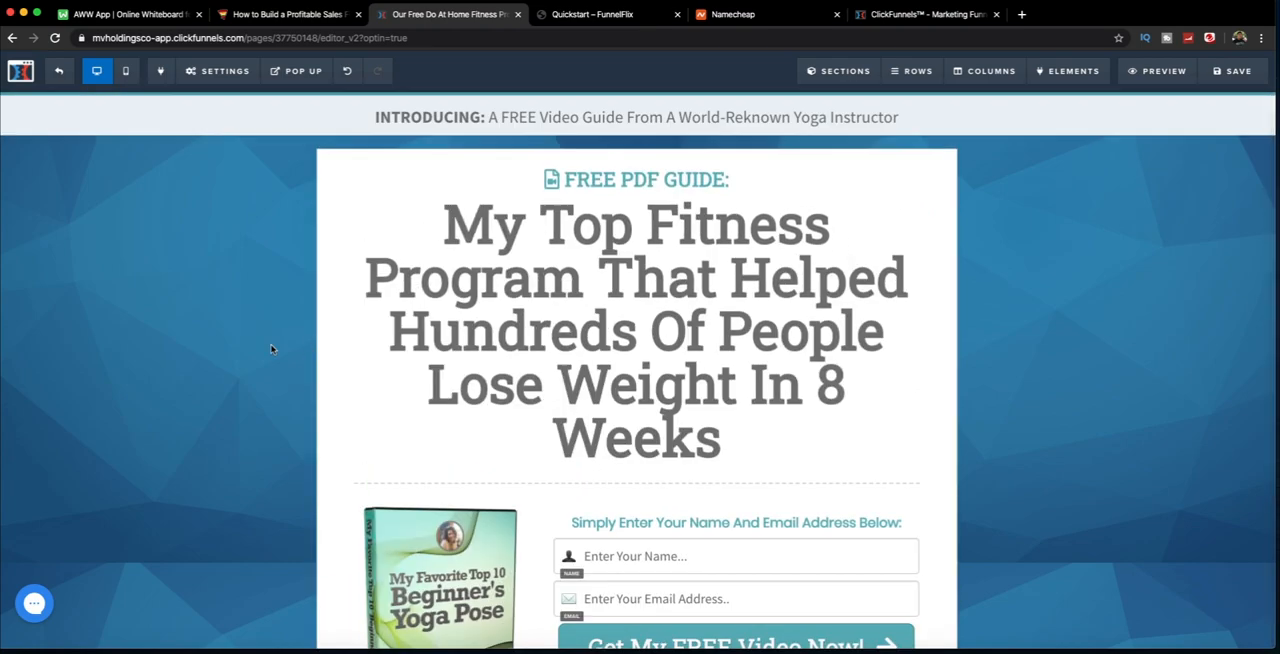
{"action": "scroll", "coordinate": [197, 322], "scroll_direction": "down", "scroll_amount": 3}
{"action": "scroll", "coordinate": [197, 324], "scroll_direction": "up", "scroll_amount": 3}
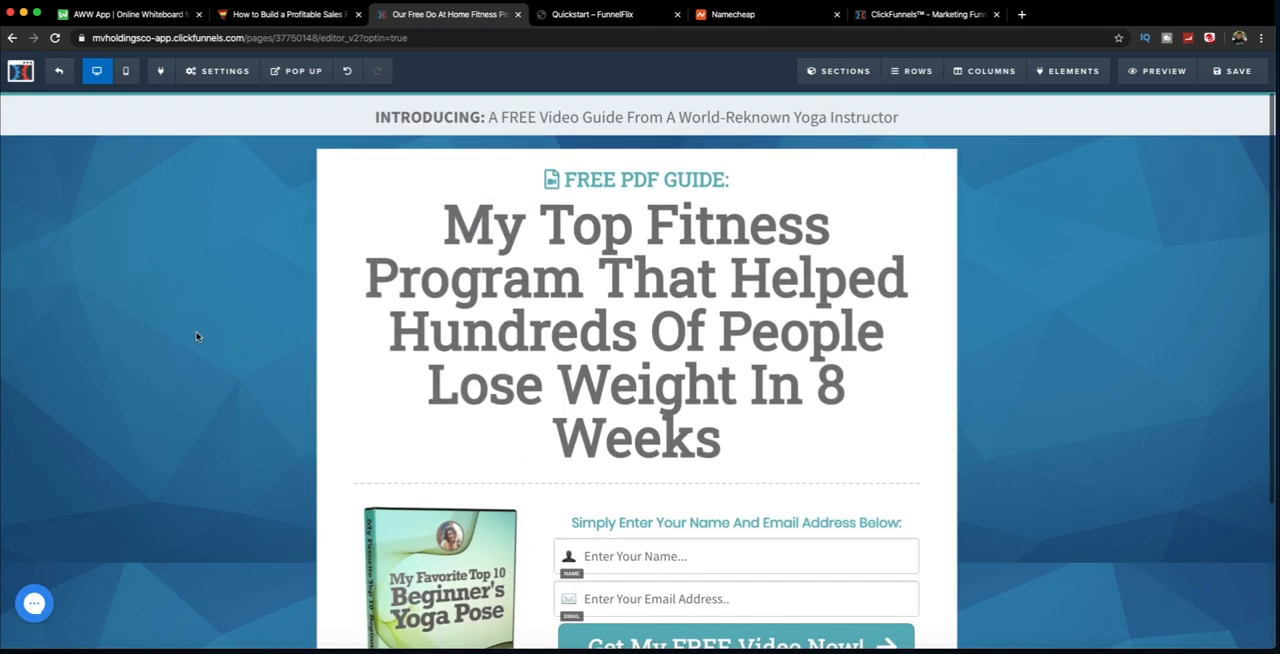
{"action": "scroll", "coordinate": [197, 336], "scroll_direction": "down", "scroll_amount": 3}
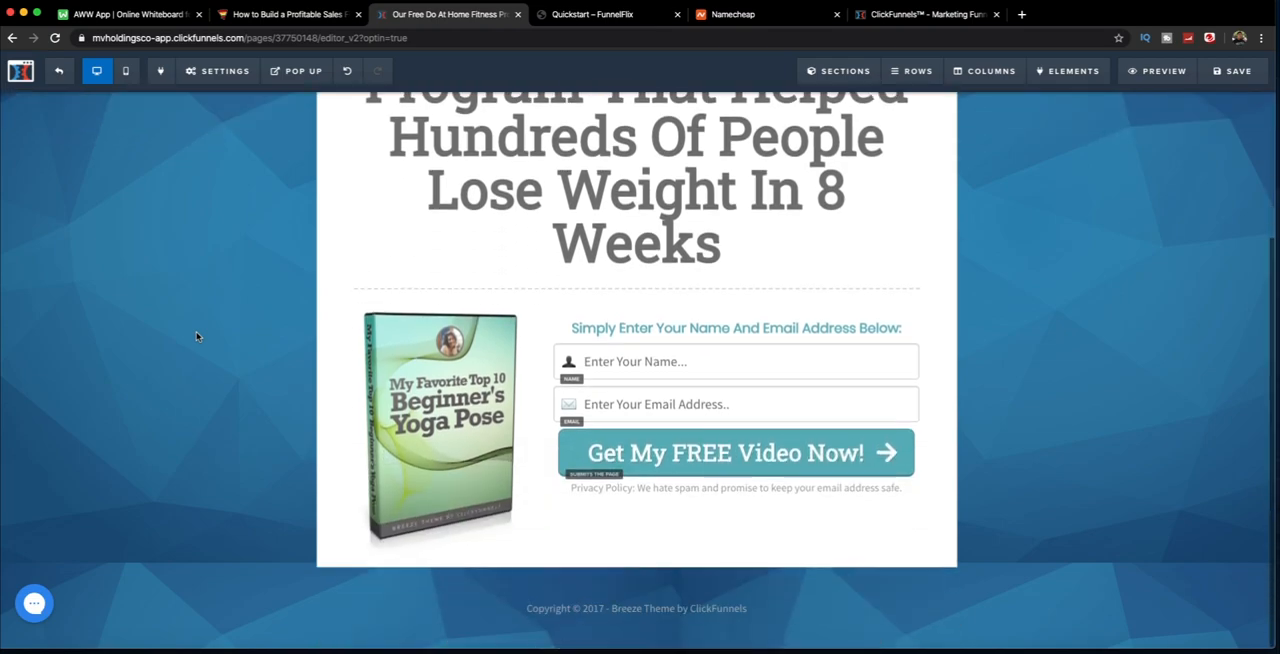
{"action": "scroll", "coordinate": [197, 336], "scroll_direction": "up", "scroll_amount": 3}
{"action": "scroll", "coordinate": [197, 337], "scroll_direction": "down", "scroll_amount": 3}
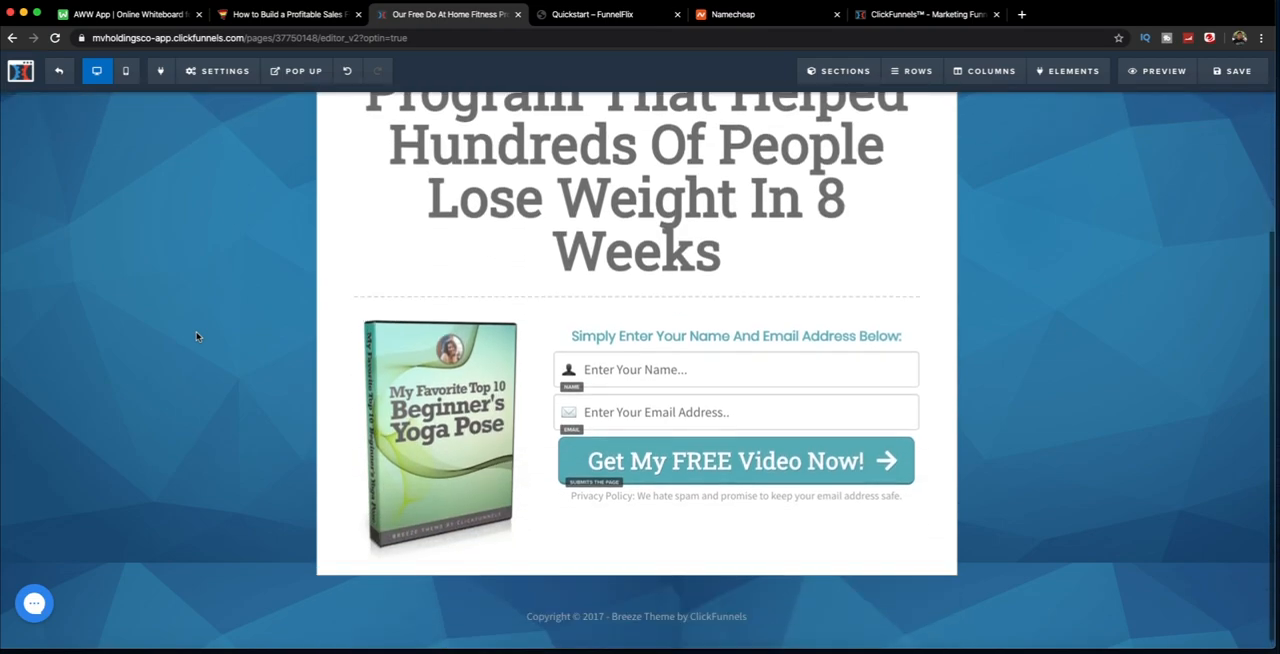
{"action": "scroll", "coordinate": [197, 341], "scroll_direction": "up", "scroll_amount": 1}
{"action": "scroll", "coordinate": [197, 341], "scroll_direction": "up", "scroll_amount": 2}
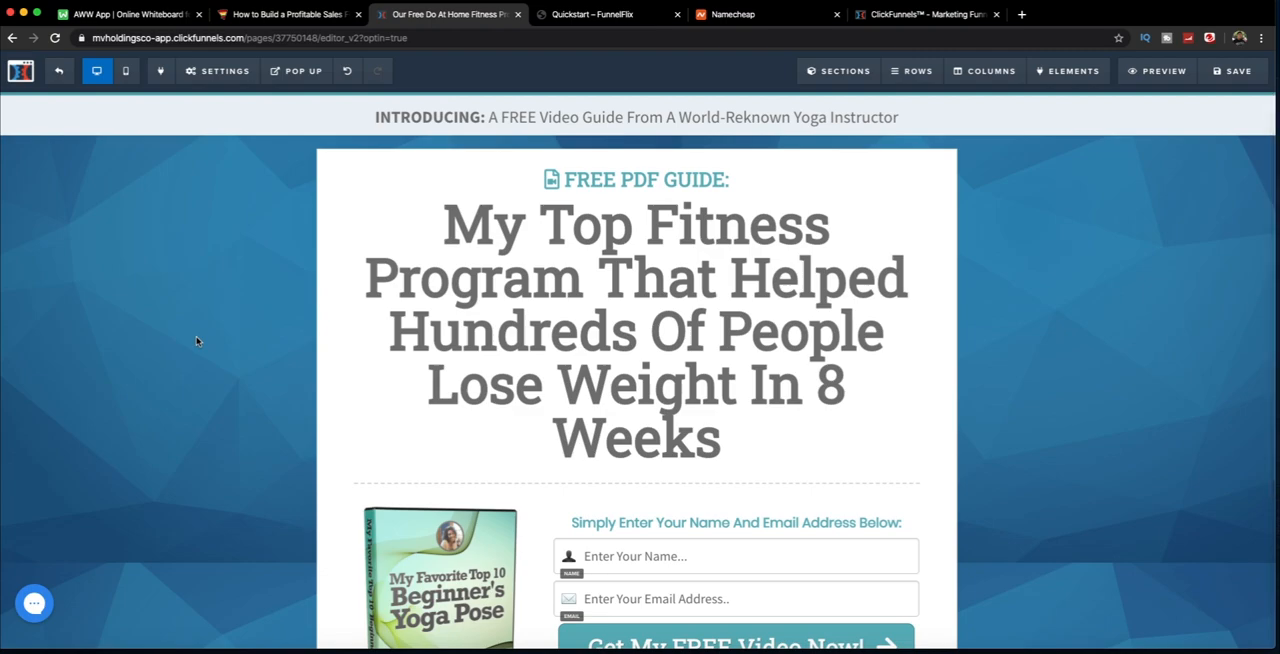
{"action": "scroll", "coordinate": [197, 341], "scroll_direction": "down", "scroll_amount": 2}
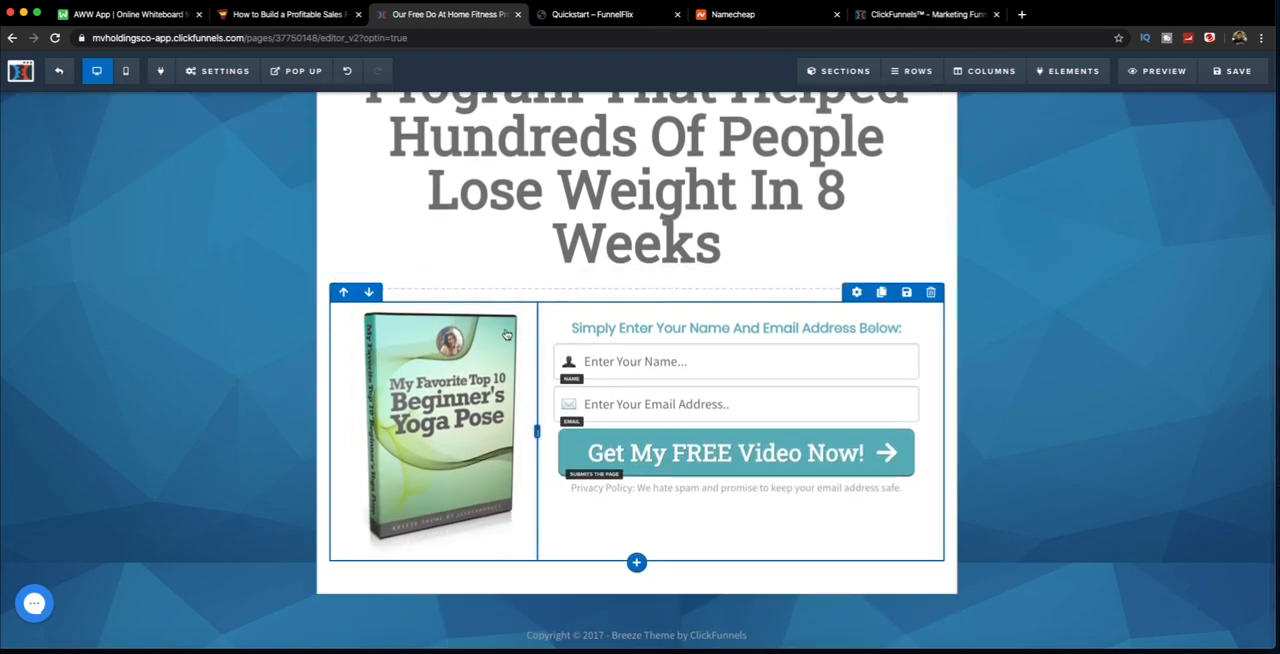
{"action": "scroll", "coordinate": [506, 336], "scroll_direction": "up", "scroll_amount": 2}
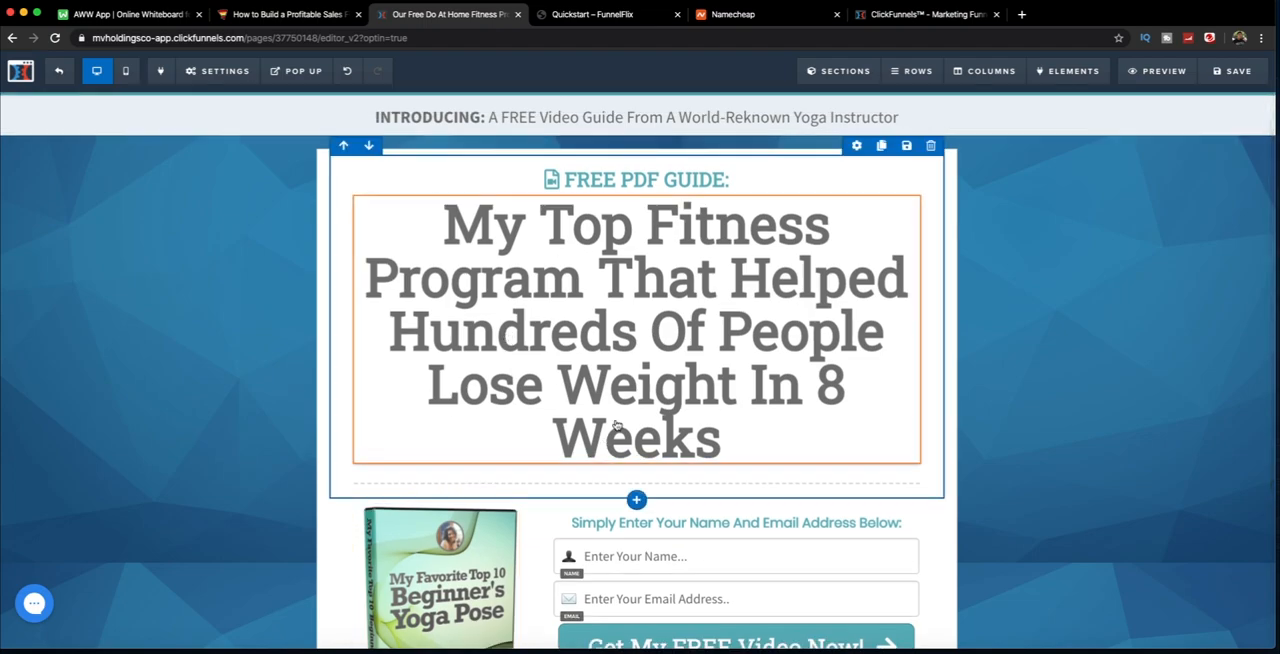